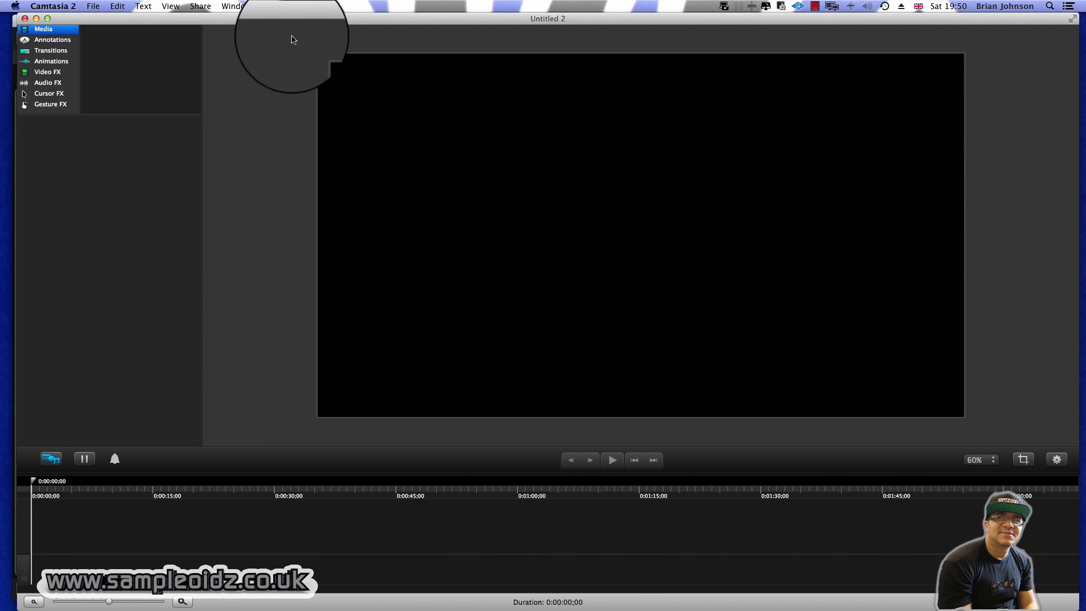
- Minimise the Camtasia project to reach Cubase and close the VIP and HALion Sonic instrument windows
{"action": "left_click", "coordinate": [815, 6]}
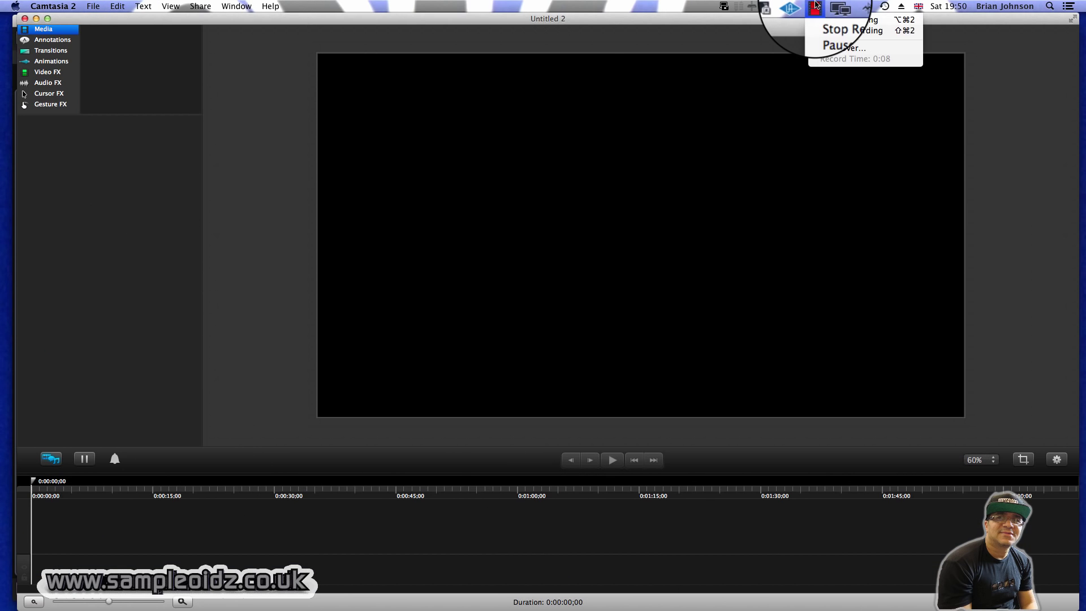
{"action": "left_click", "coordinate": [815, 6]}
{"action": "left_click", "coordinate": [36, 19]}
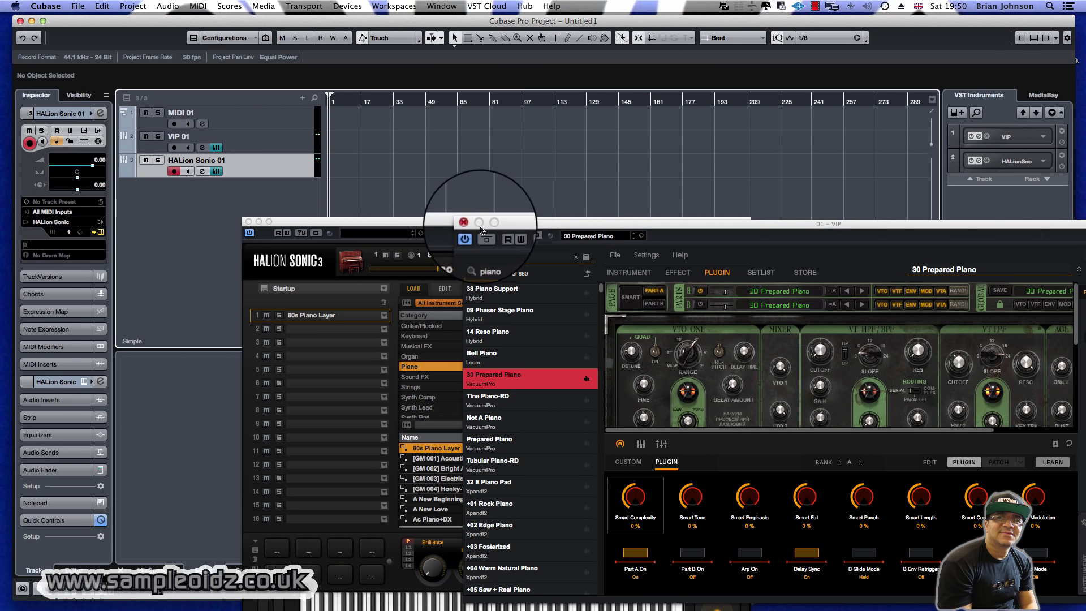
{"action": "left_click", "coordinate": [479, 225]}
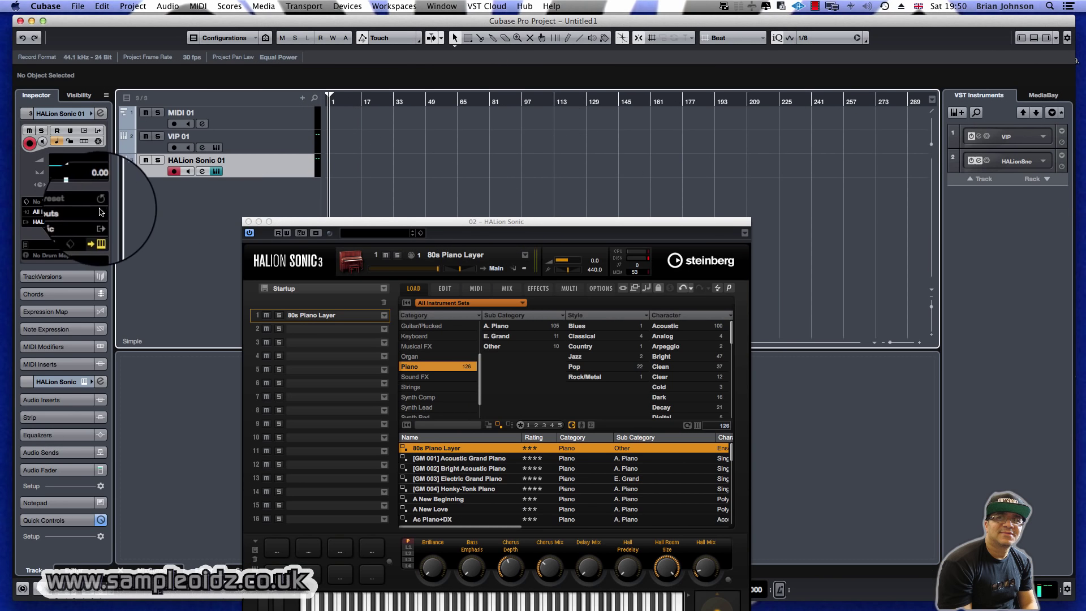
{"action": "left_click", "coordinate": [248, 222]}
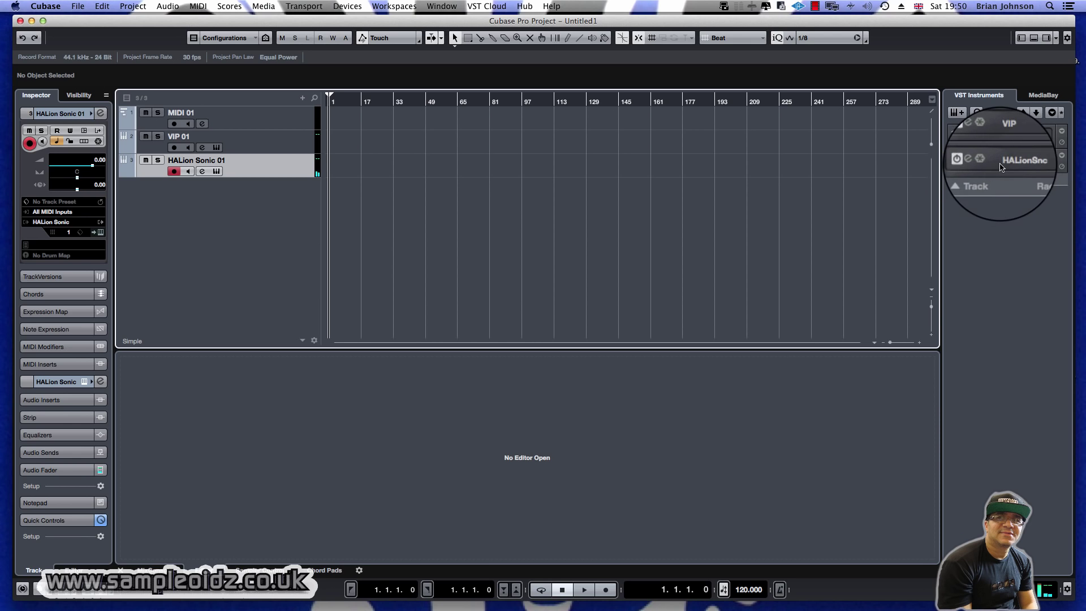
- Look through the installed VST instruments available for the second instrument slot without changing the loaded instrument
{"action": "left_click", "coordinate": [1044, 163]}
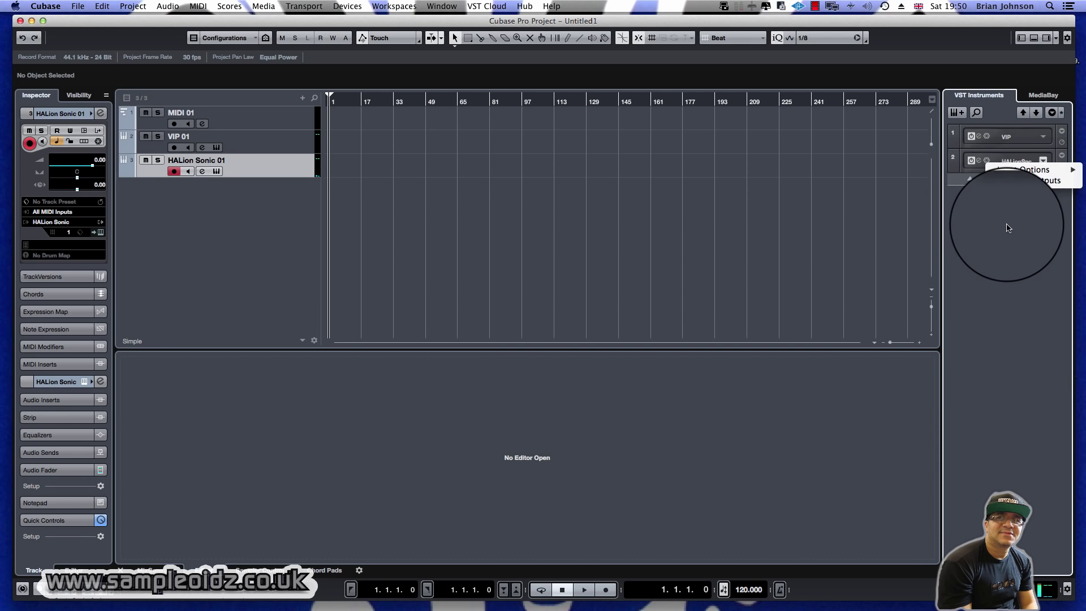
{"action": "left_click", "coordinate": [1007, 163]}
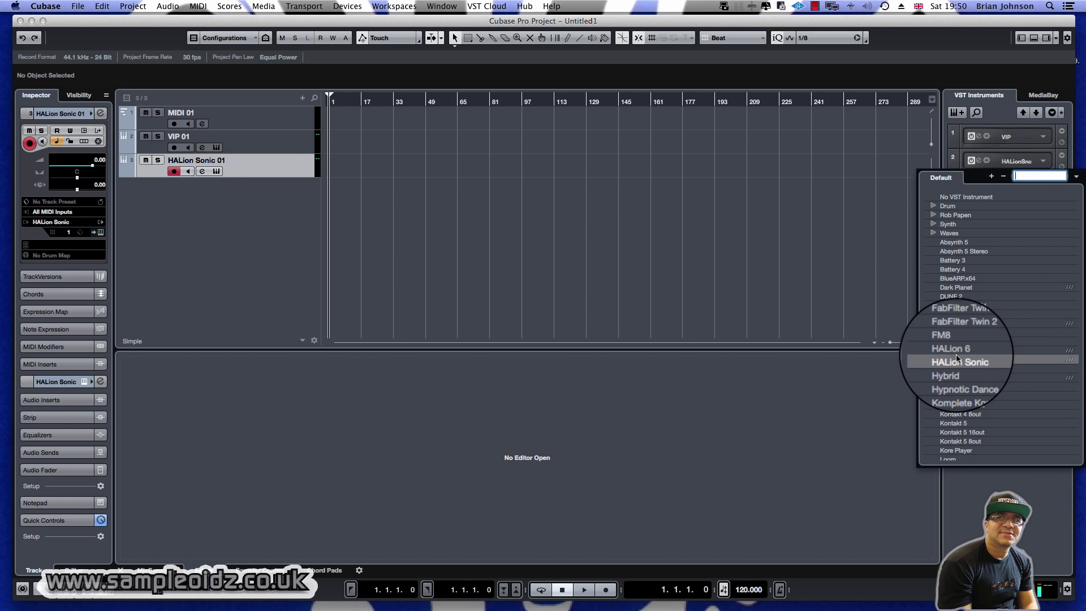
{"action": "scroll", "coordinate": [956, 357], "scroll_direction": "down", "scroll_amount": 6}
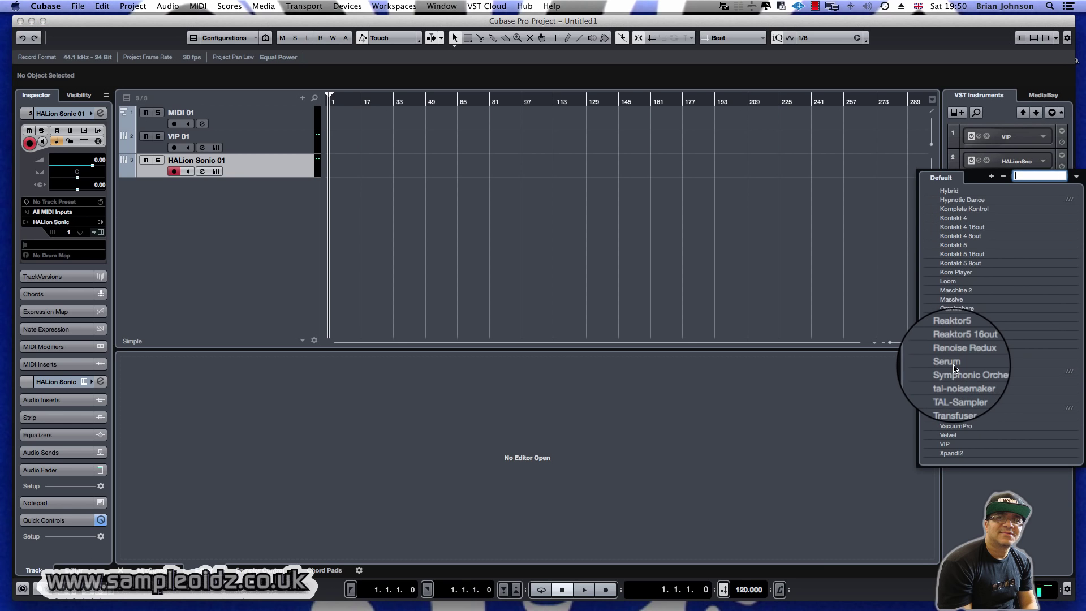
{"action": "scroll", "coordinate": [954, 368], "scroll_direction": "up", "scroll_amount": 6}
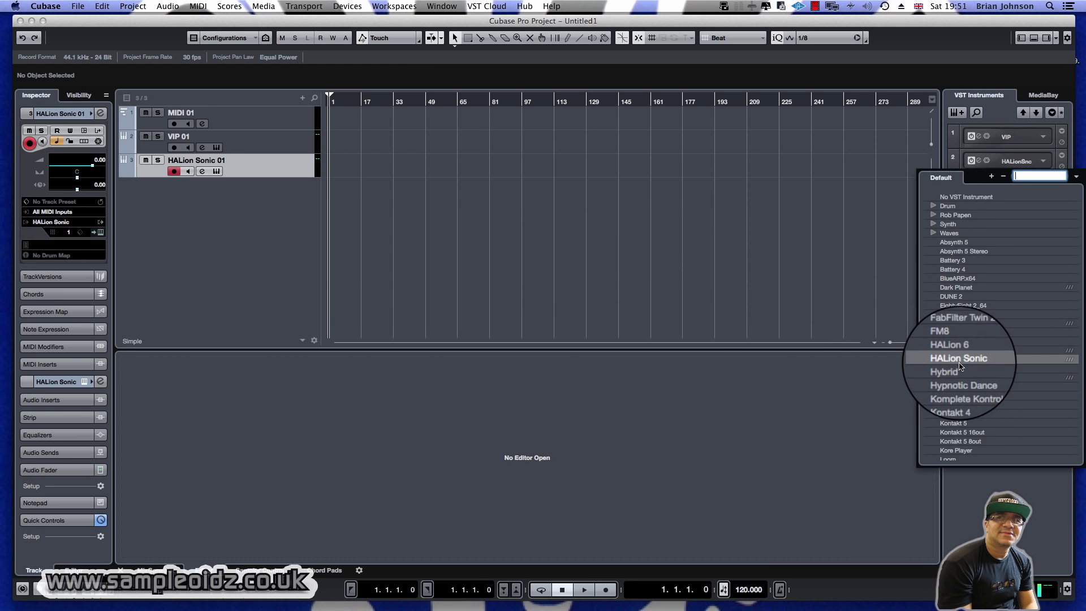
{"action": "left_click", "coordinate": [767, 287]}
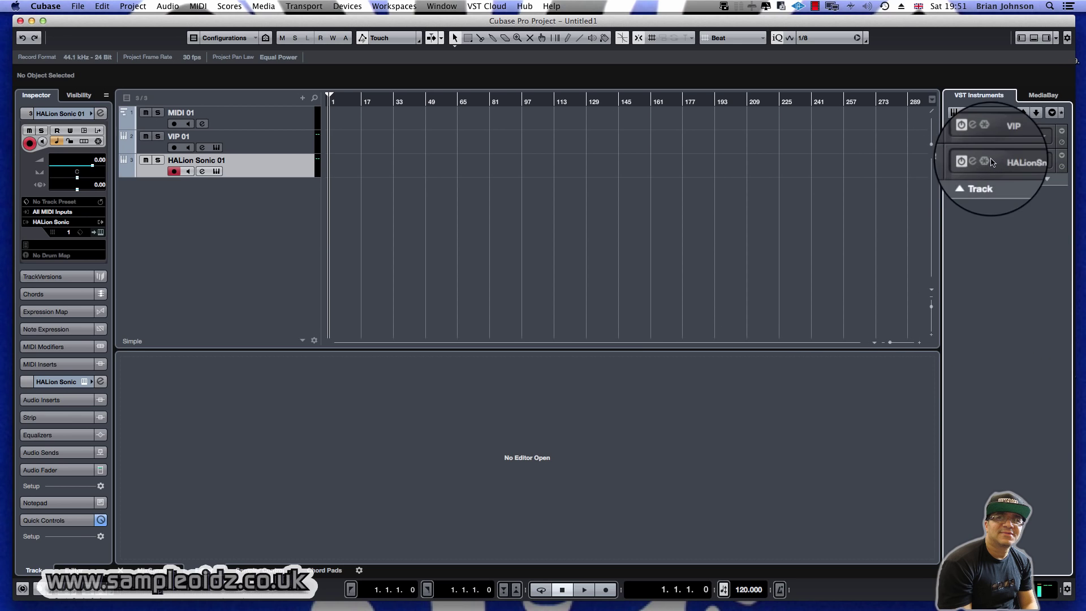
{"action": "left_click", "coordinate": [958, 114]}
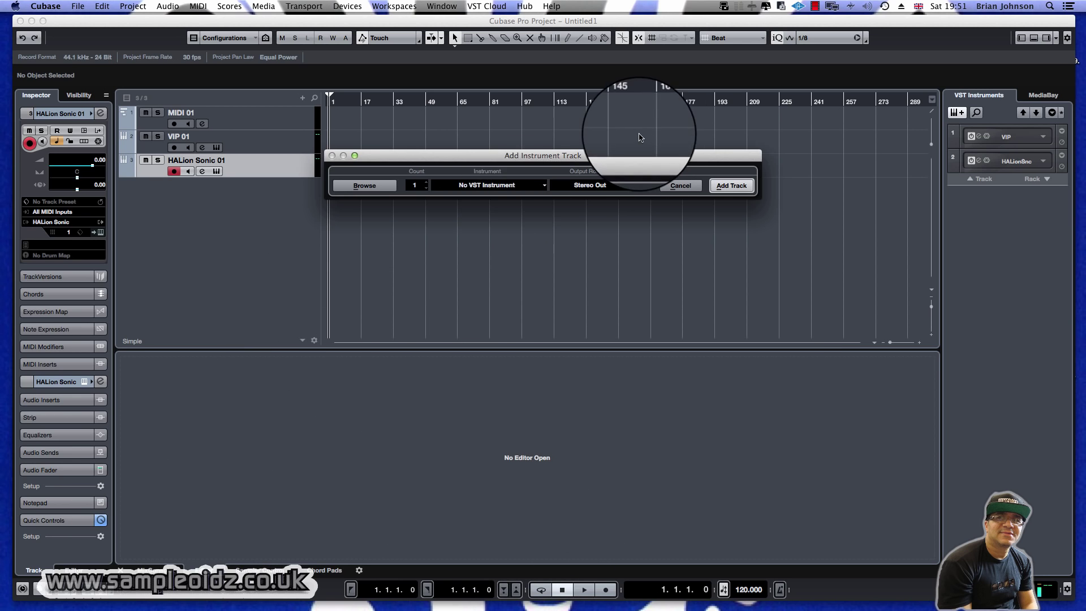
{"action": "left_click", "coordinate": [476, 188]}
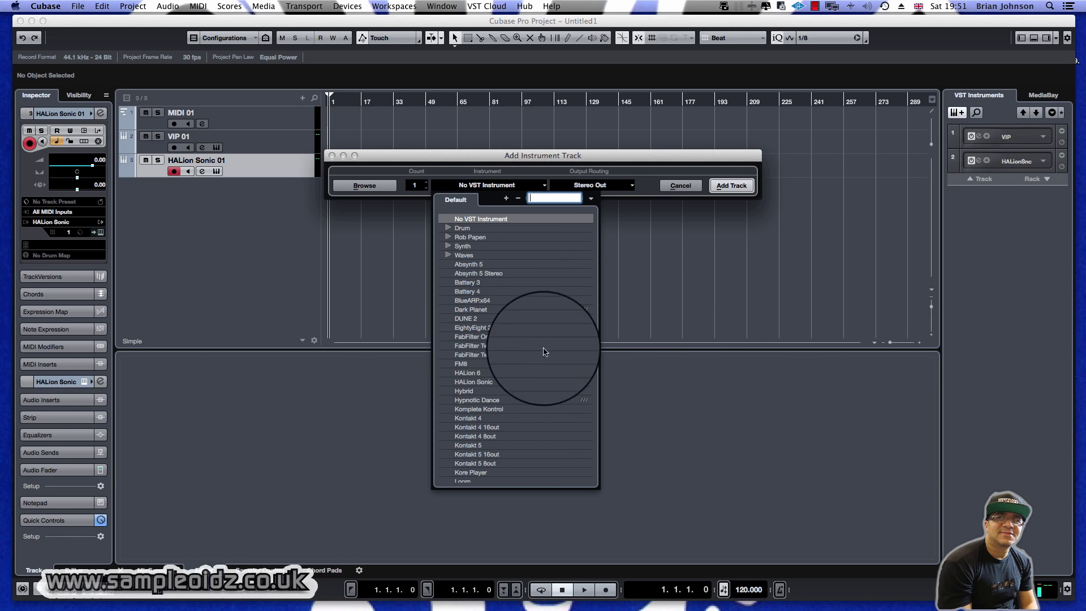
{"action": "left_click", "coordinate": [747, 203]}
{"action": "left_click", "coordinate": [681, 186]}
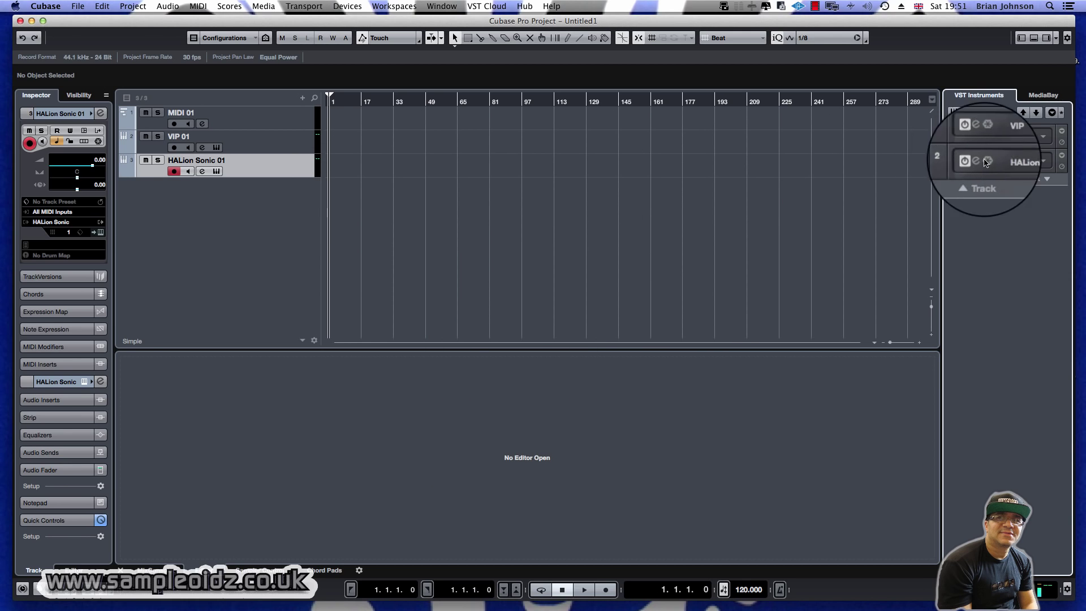
- Add one instrument track using HALion Sonic, routed to Stereo Out
{"action": "left_click", "coordinate": [957, 112]}
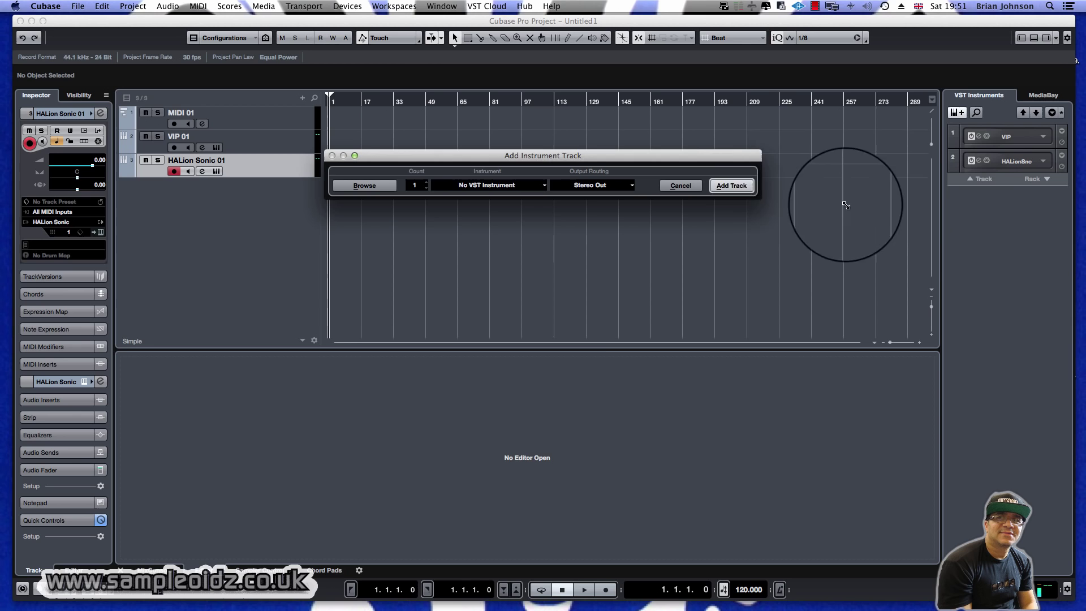
{"action": "left_click", "coordinate": [452, 184]}
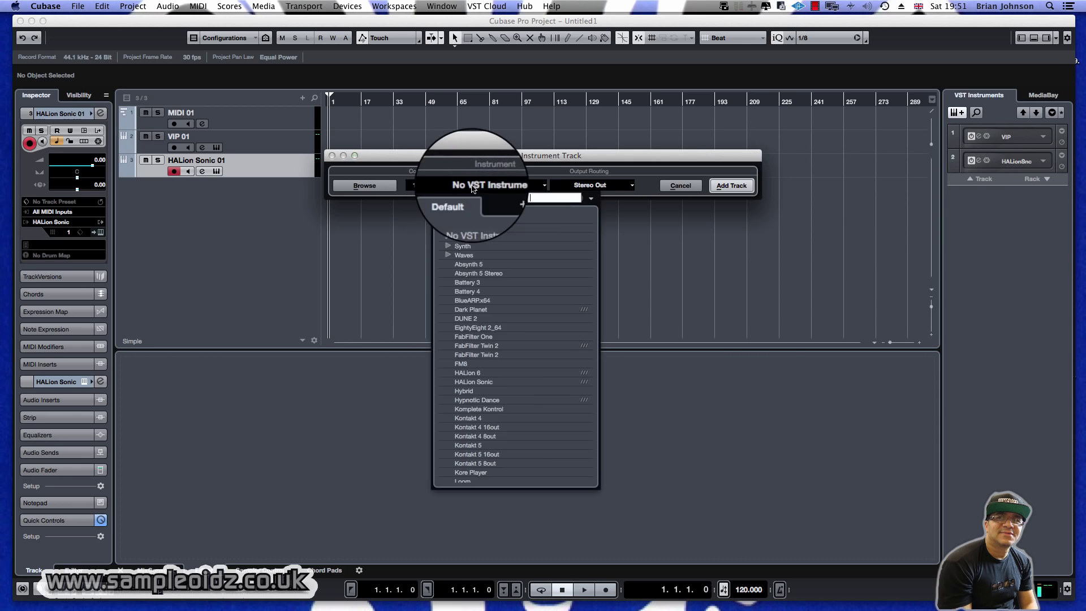
{"action": "left_click", "coordinate": [501, 387]}
{"action": "left_click", "coordinate": [731, 188]}
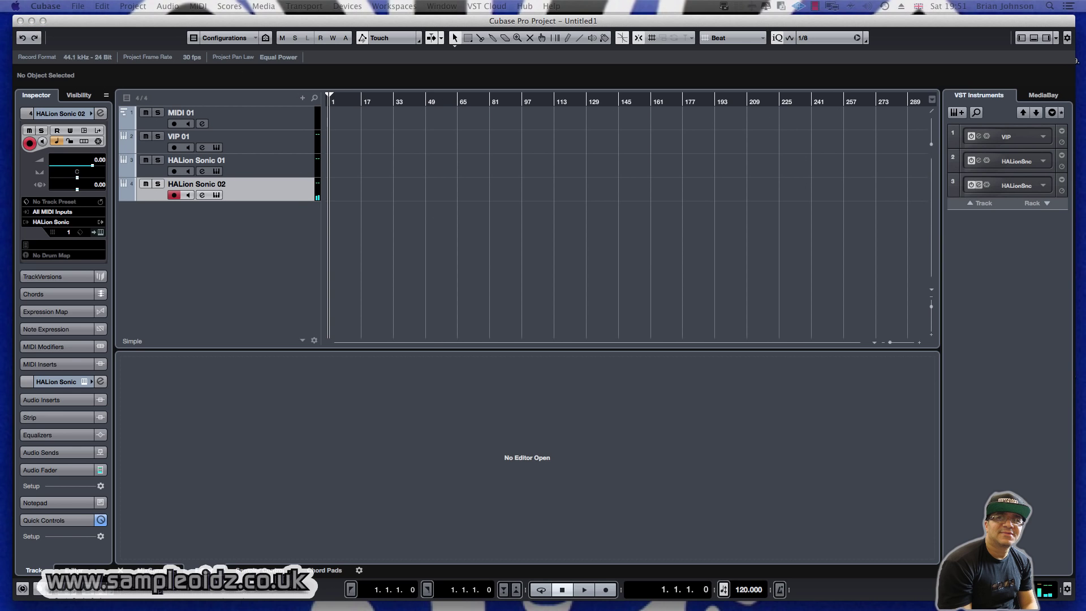
- Load the Piano category's [GM 002] Bright Acoustic Piano preset into the new HALion Sonic and move its window off the project view
{"action": "left_click_drag", "start_coordinate": [1, 194], "coordinate": [540, 105]}
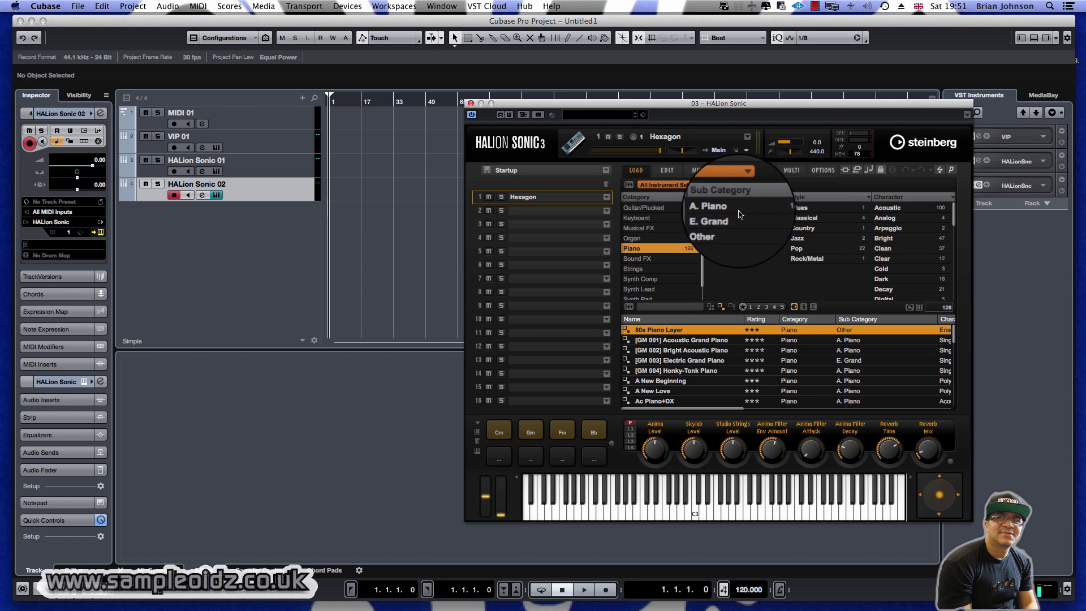
{"action": "left_click", "coordinate": [641, 251]}
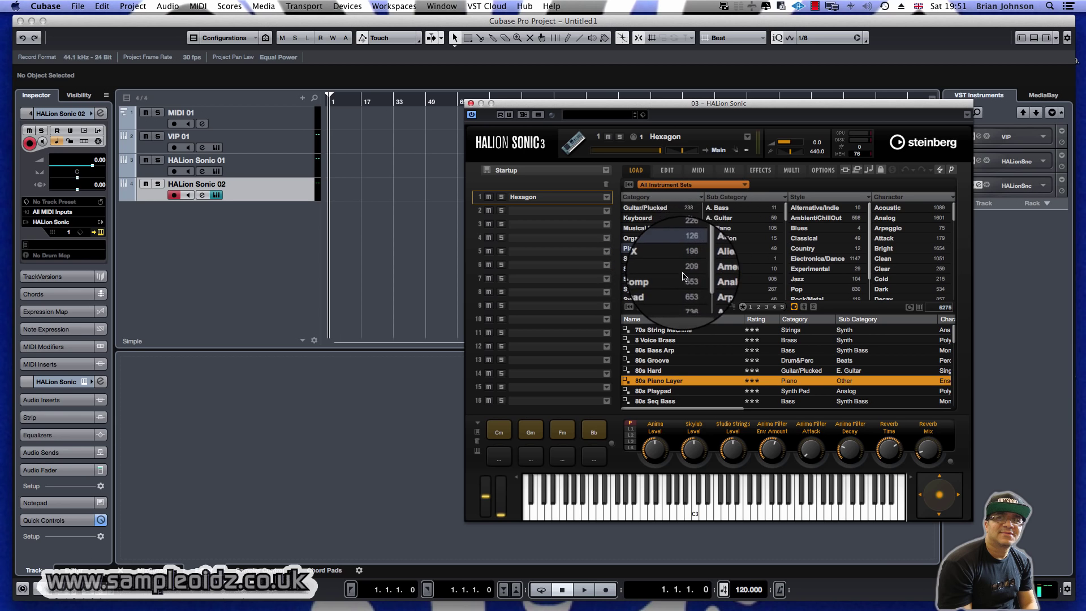
{"action": "scroll", "coordinate": [654, 272], "scroll_direction": "down", "scroll_amount": 3}
{"action": "scroll", "coordinate": [653, 263], "scroll_direction": "up", "scroll_amount": 6}
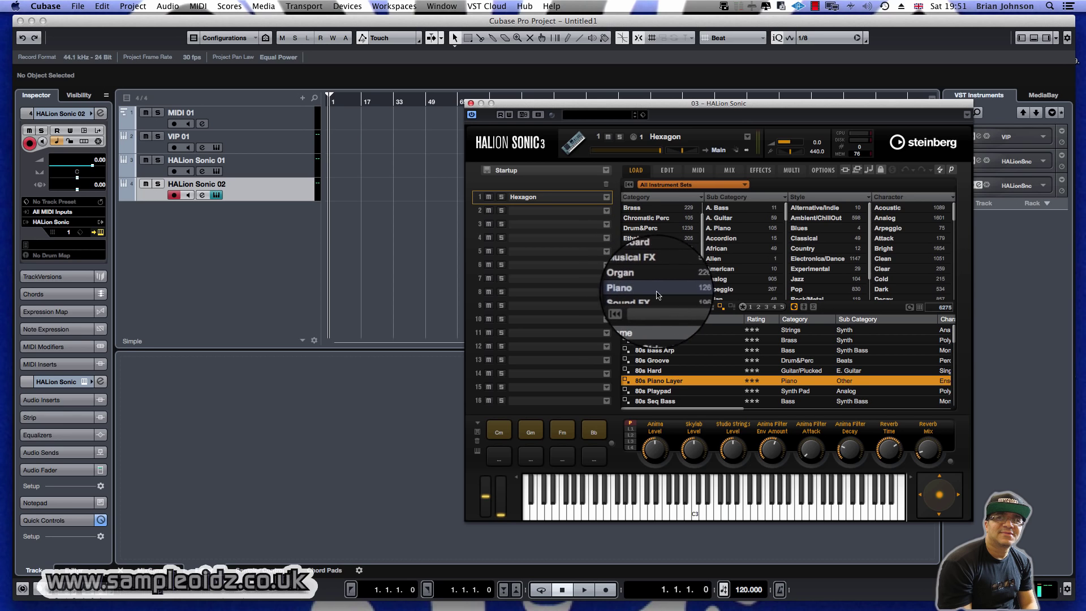
{"action": "left_click", "coordinate": [688, 290]}
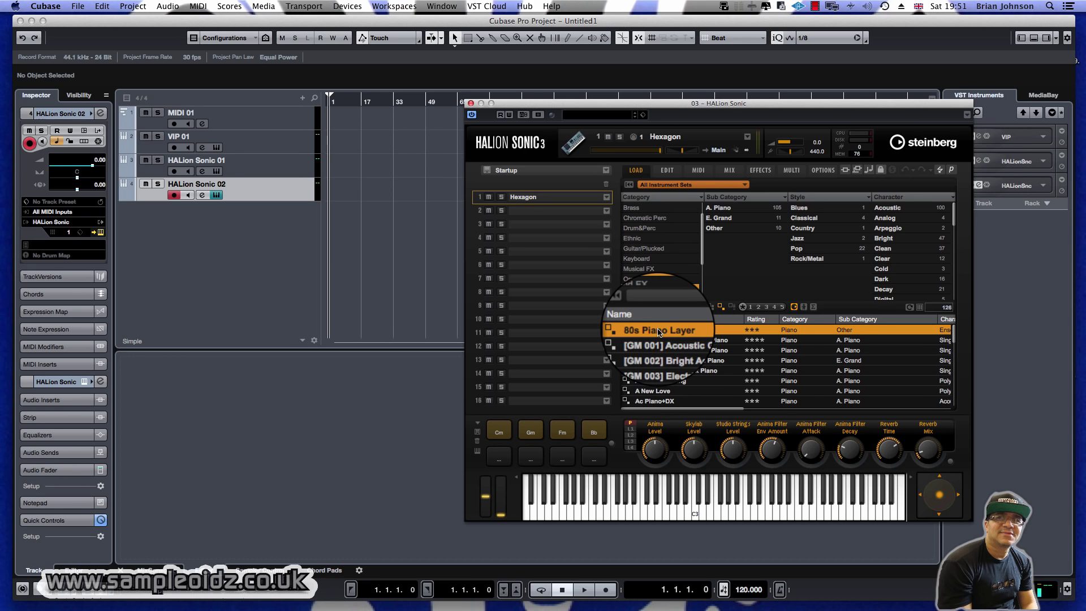
{"action": "left_click", "coordinate": [659, 341]}
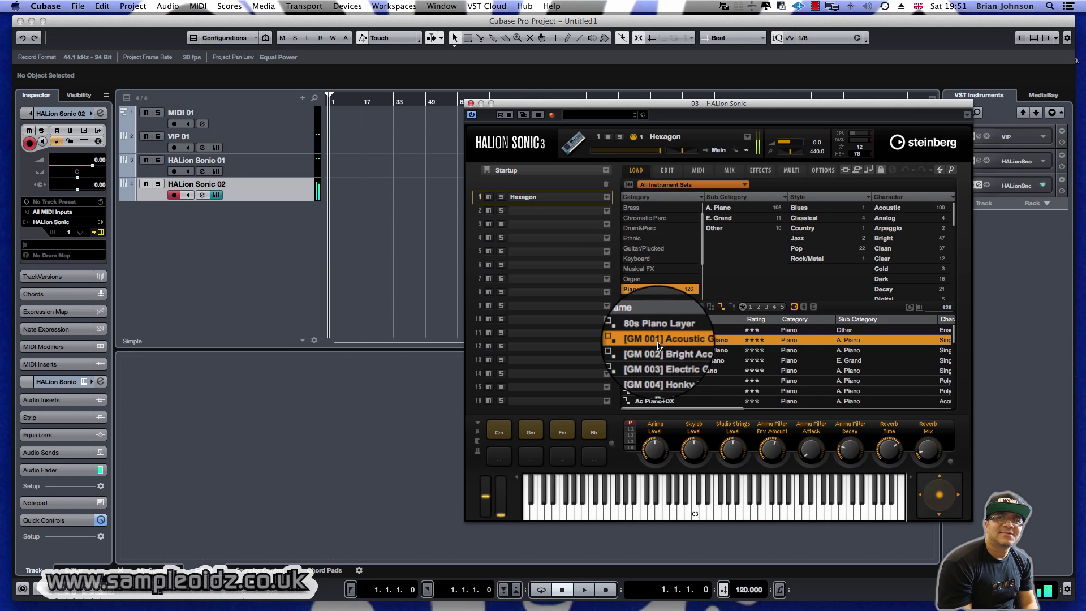
{"action": "left_click", "coordinate": [659, 352]}
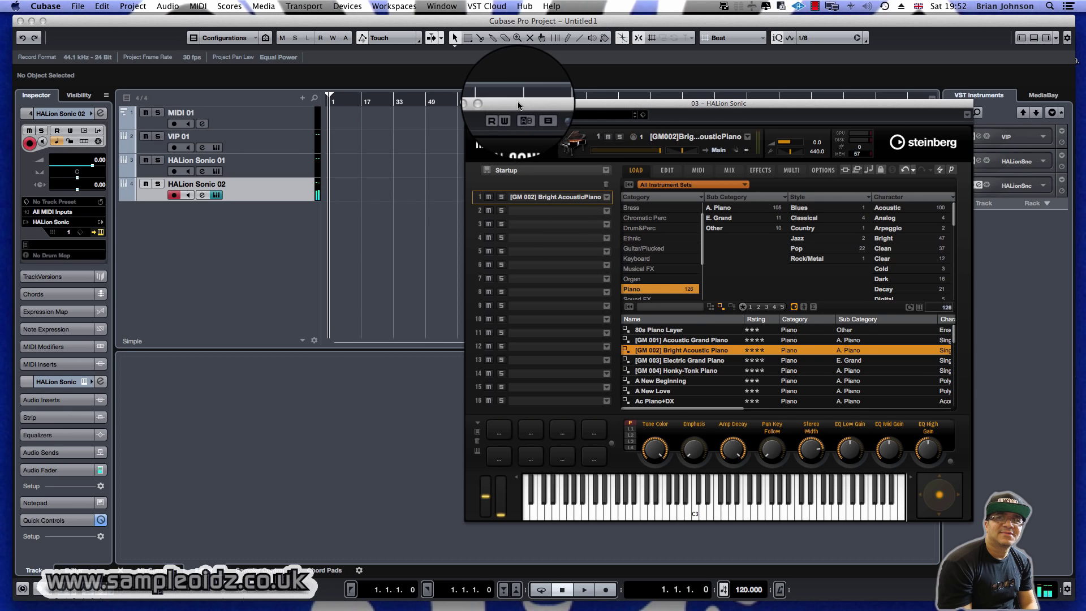
{"action": "left_click_drag", "start_coordinate": [509, 104], "coordinate": [15, 225]}
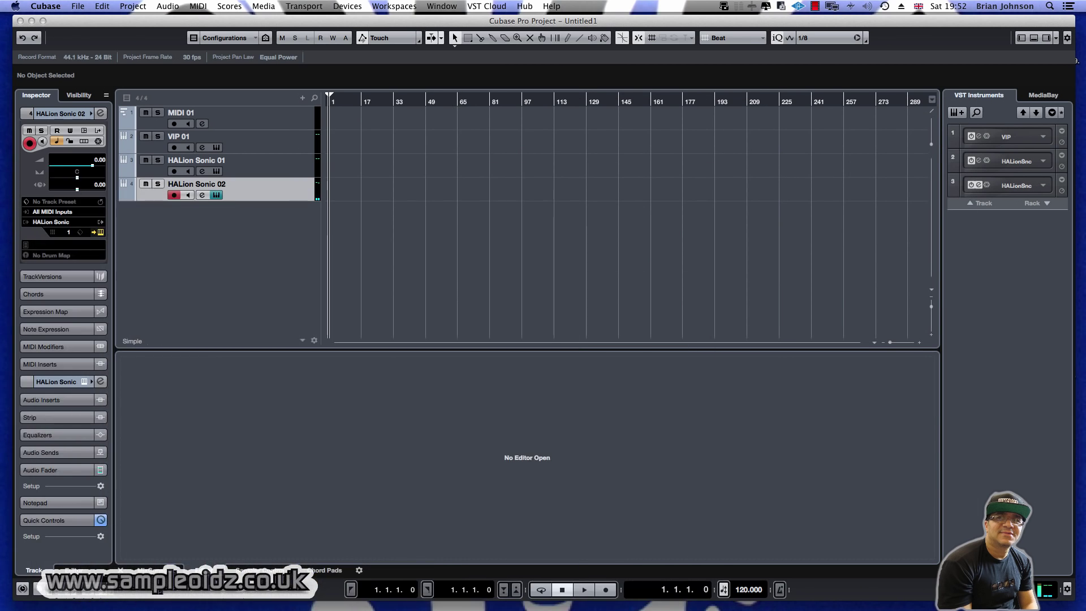
- Set the project tempo to 175 BPM
{"action": "left_click", "coordinate": [448, 190]}
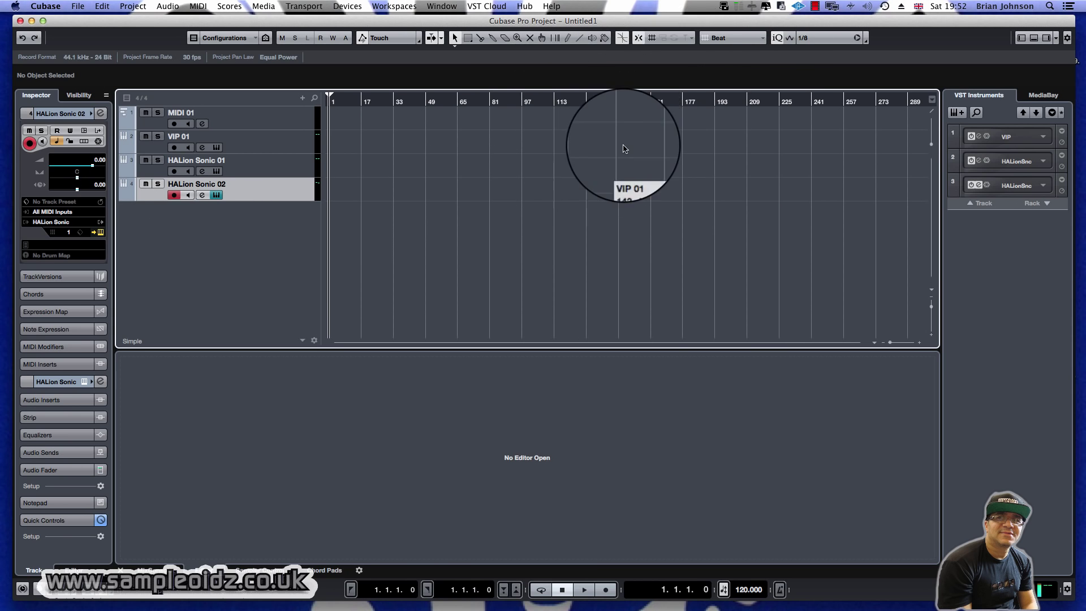
{"action": "double_click", "coordinate": [741, 590]}
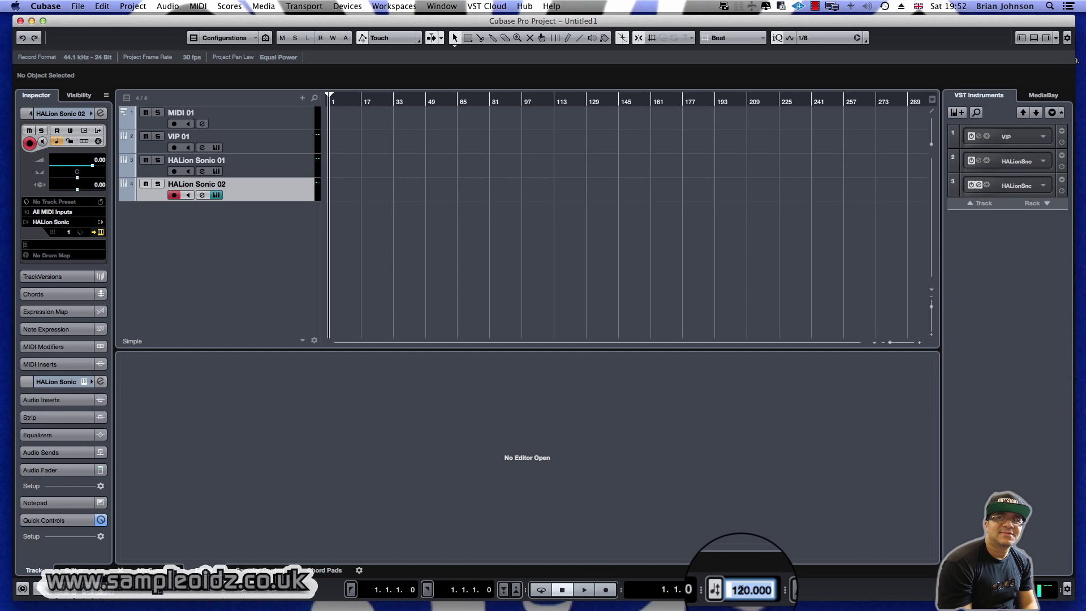
{"action": "type", "text": "1"}
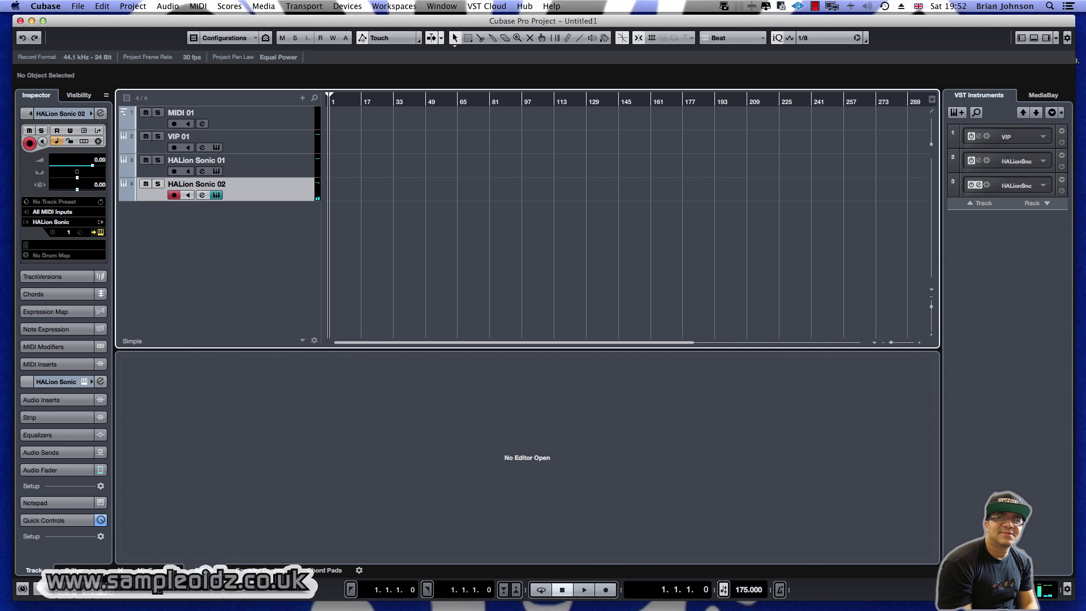
- View the MixConsole, VST Connections and Automation Panel windows, and return to the project window
{"action": "key", "text": "F2"}
{"action": "key", "text": "F2"}
{"action": "key", "text": "F3"}
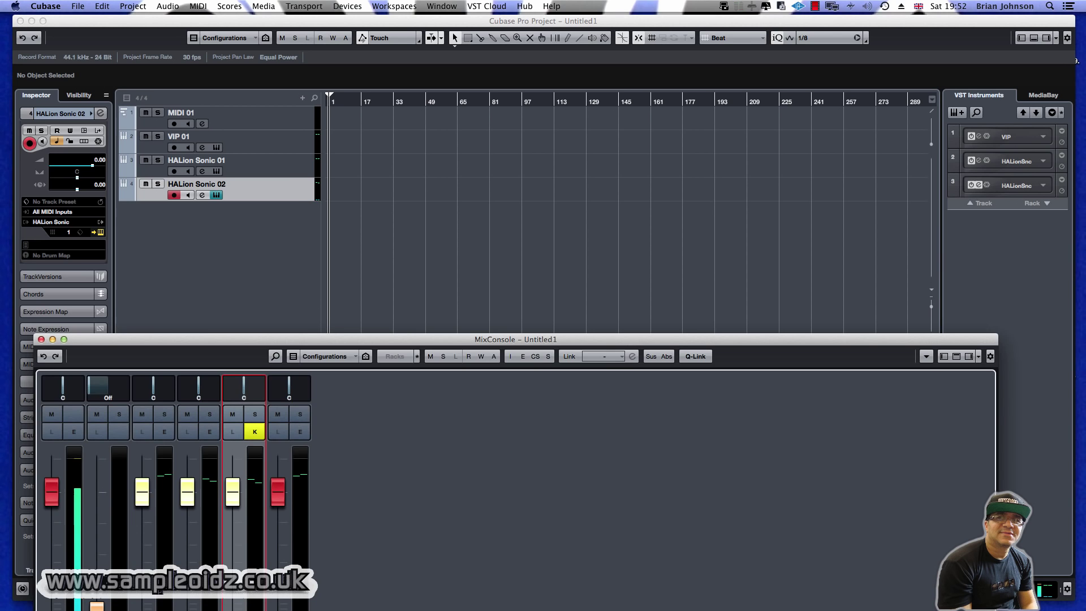
{"action": "key", "text": "F4"}
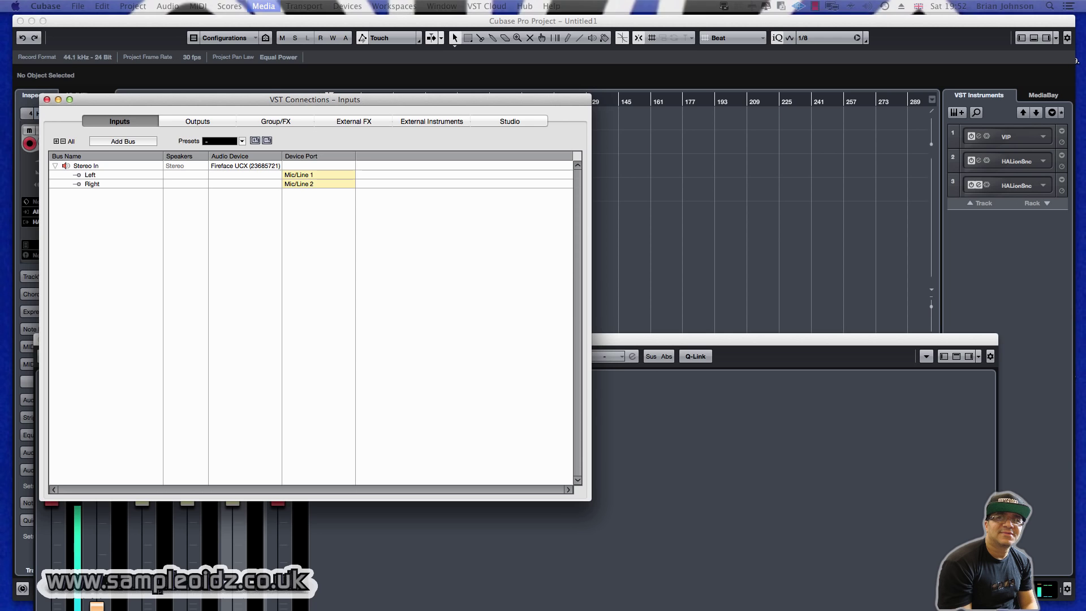
{"action": "key", "text": "F6"}
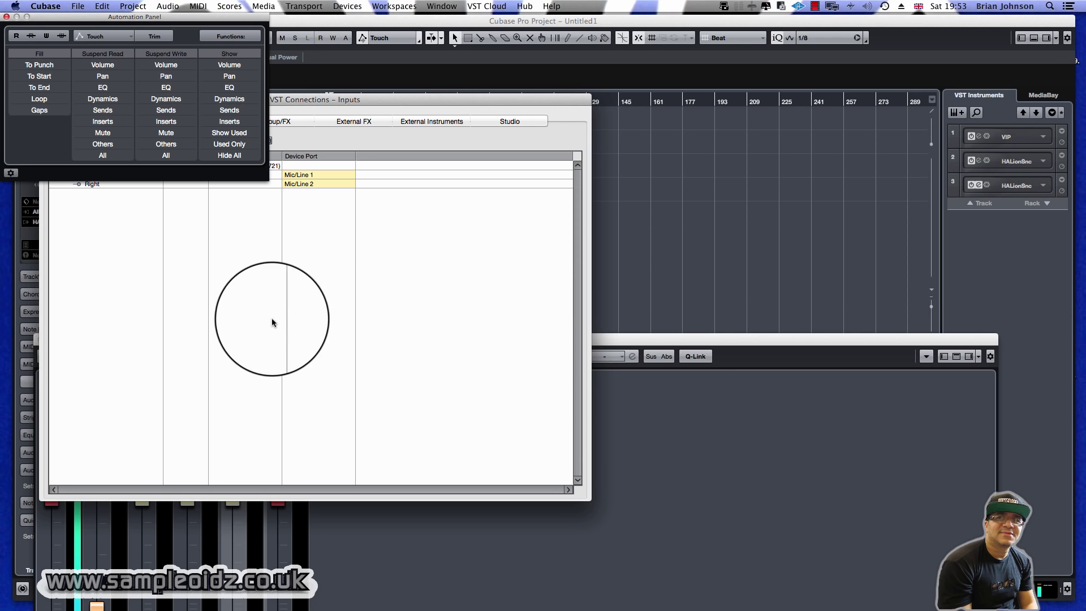
{"action": "left_click", "coordinate": [6, 16]}
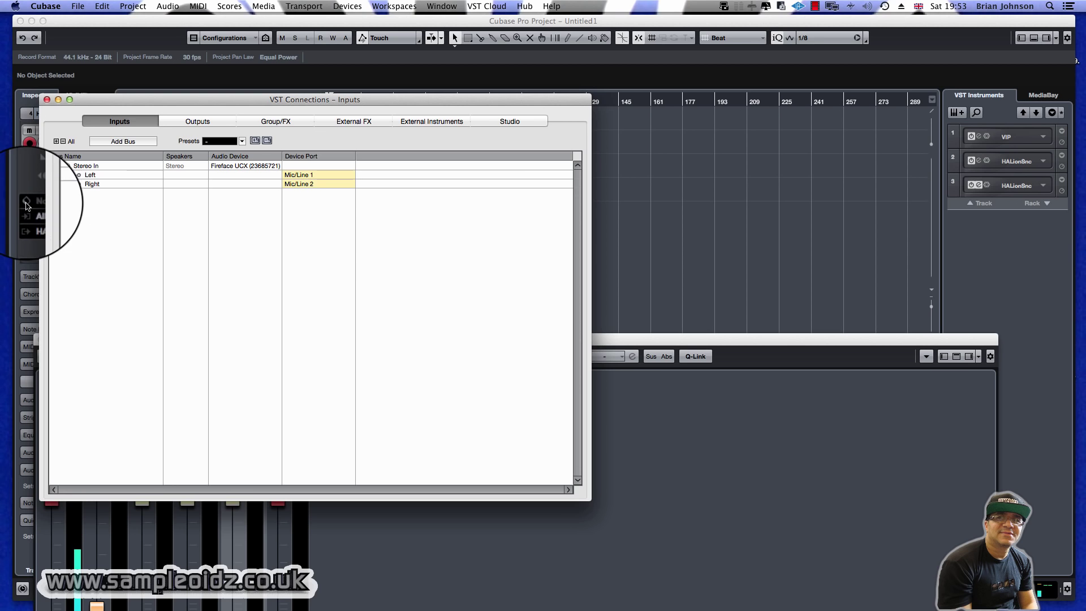
{"action": "left_click", "coordinate": [611, 198]}
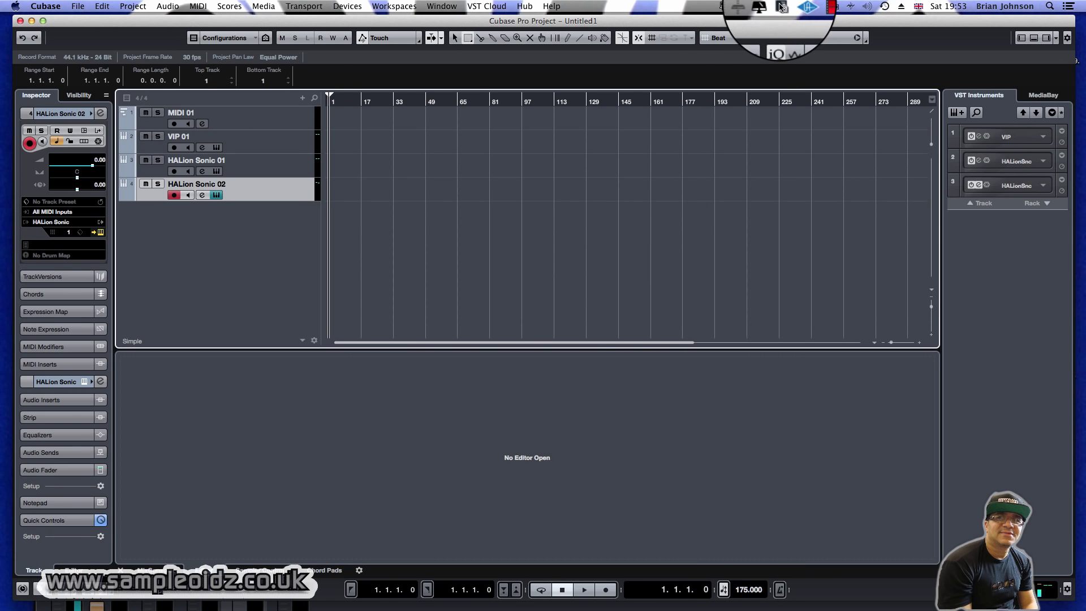
{"action": "left_click", "coordinate": [536, 191]}
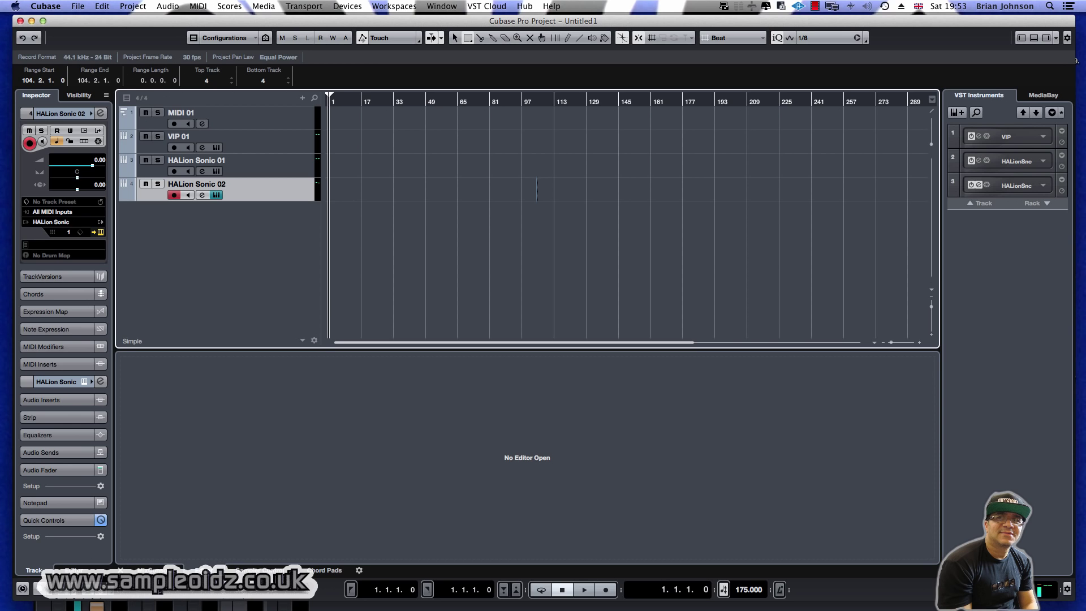
- Switch to Calculator and divide 175 by 2 to get the half-time tempo
{"action": "key", "text": "super+Tab"}
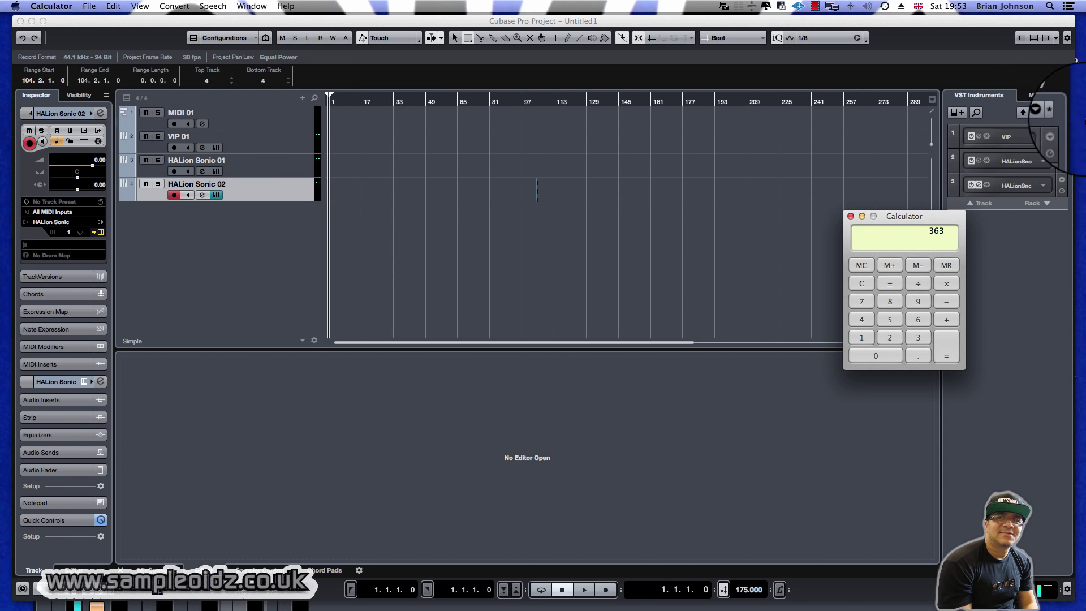
{"action": "left_click", "coordinate": [861, 287]}
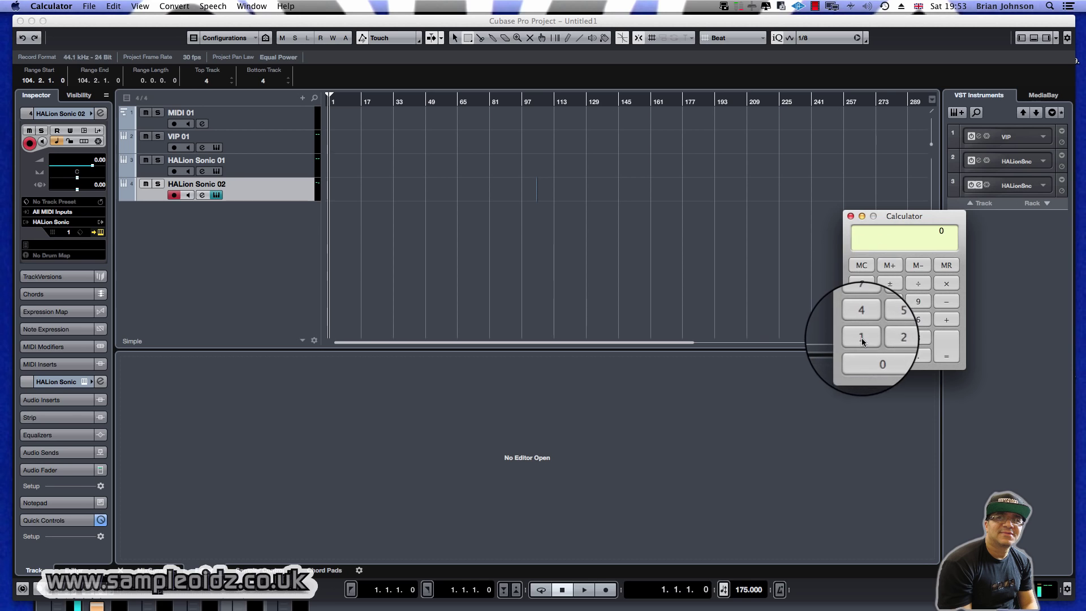
{"action": "left_click", "coordinate": [861, 338]}
{"action": "left_click", "coordinate": [863, 304]}
{"action": "left_click", "coordinate": [893, 318]}
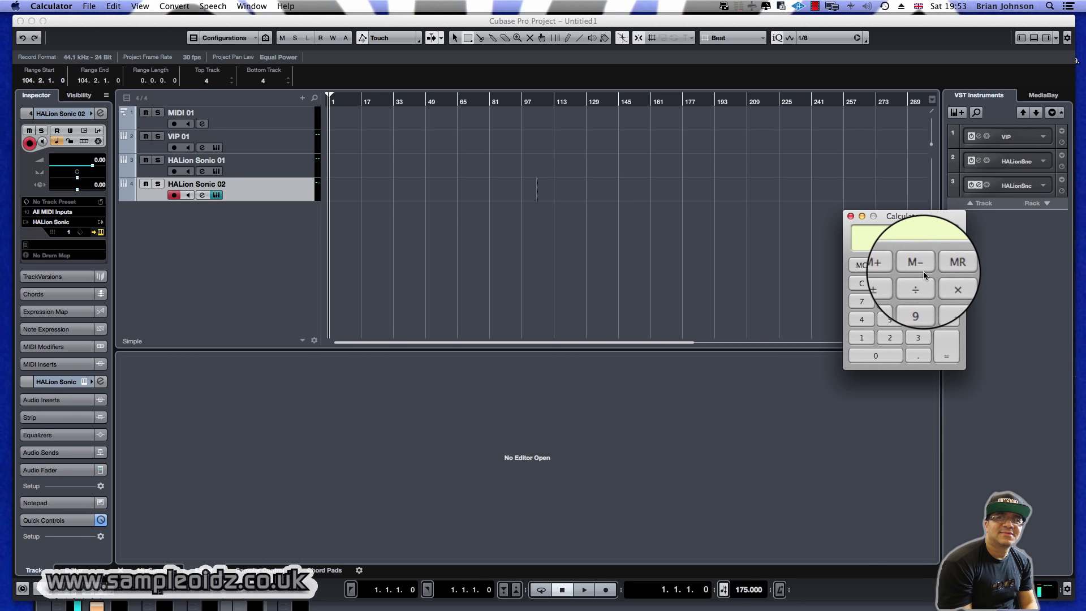
{"action": "left_click", "coordinate": [921, 278]}
{"action": "left_click", "coordinate": [894, 335]}
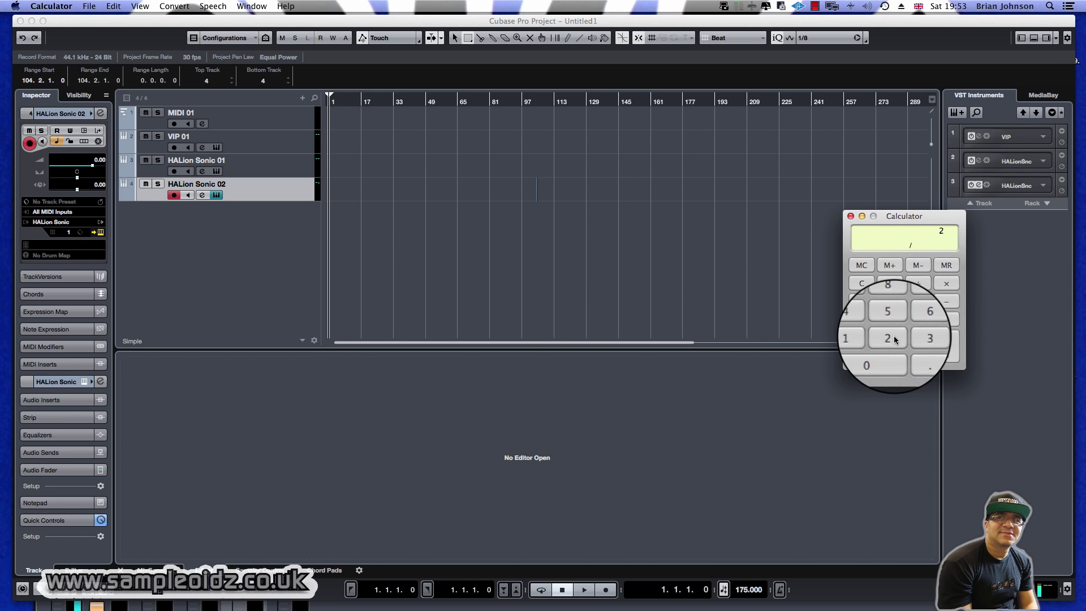
{"action": "left_click", "coordinate": [952, 352]}
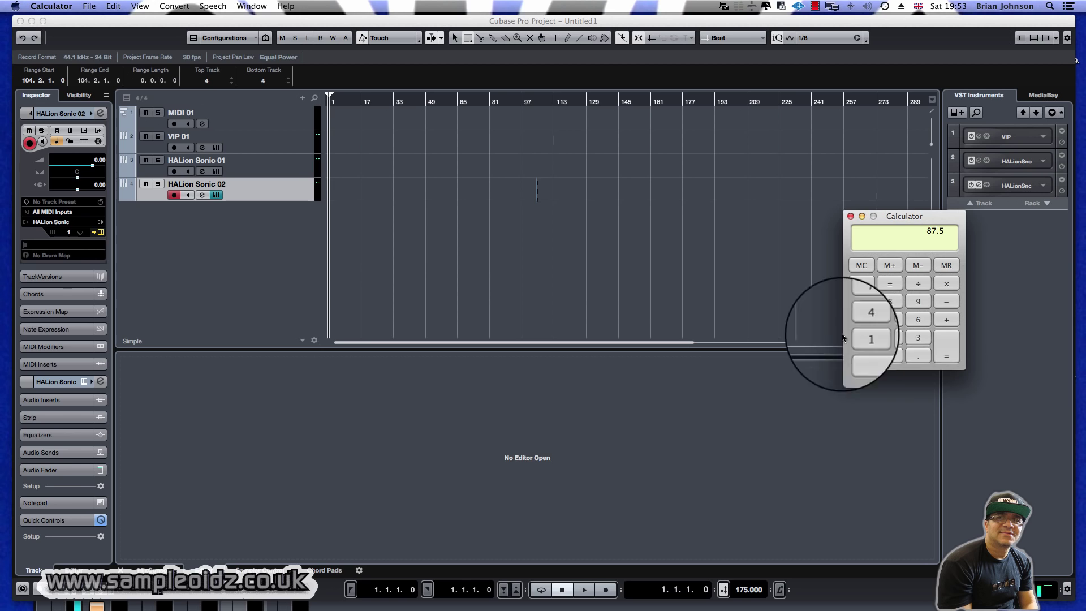
- Return to Cubase and set the project tempo to 87.5 BPM
{"action": "left_click", "coordinate": [481, 232]}
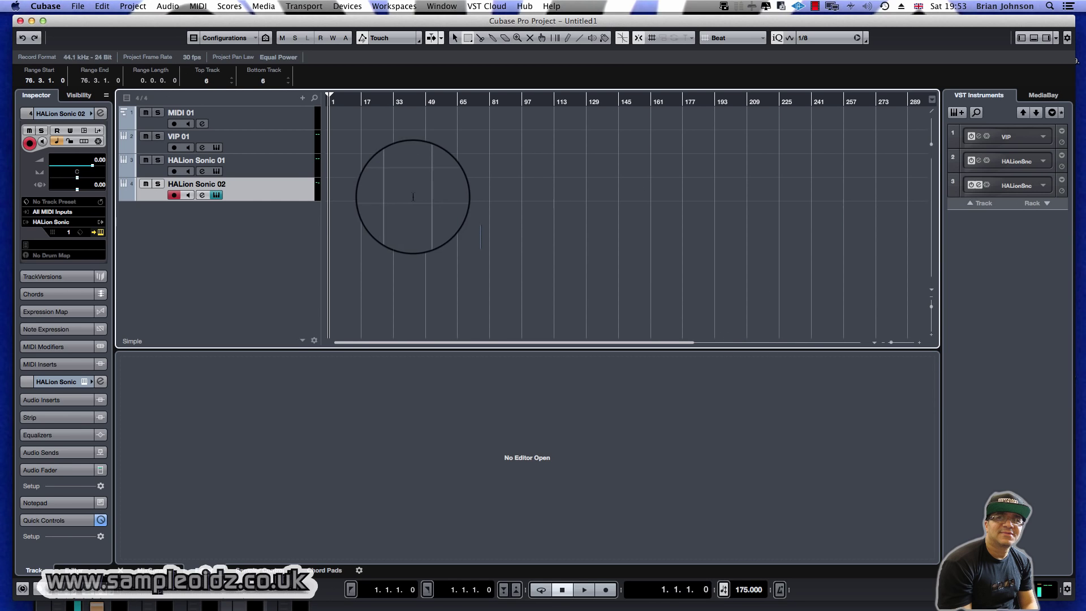
{"action": "double_click", "coordinate": [745, 591]}
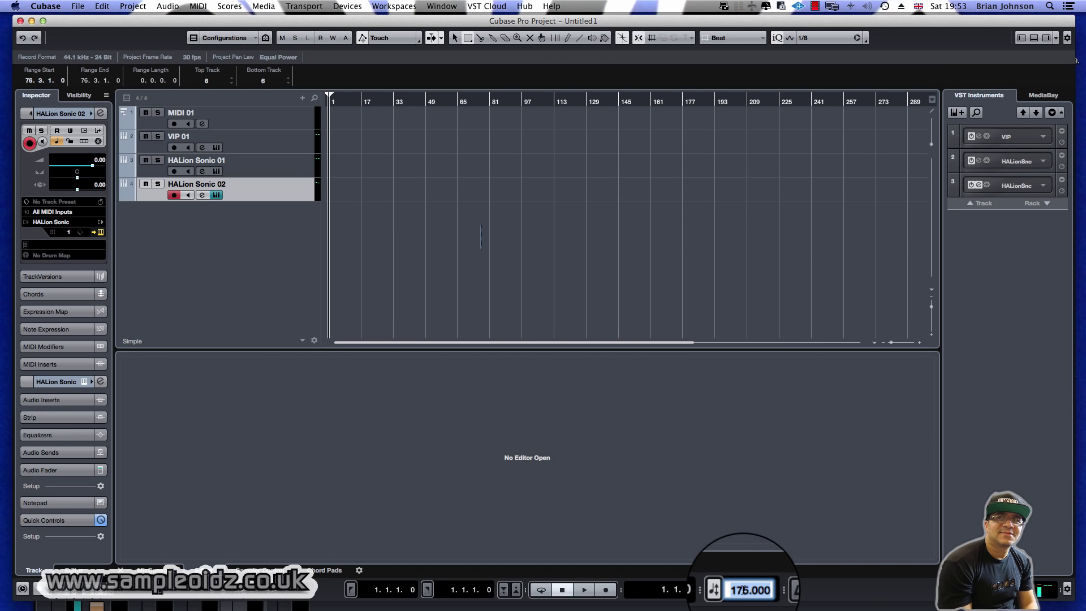
{"action": "type", "text": "87."}
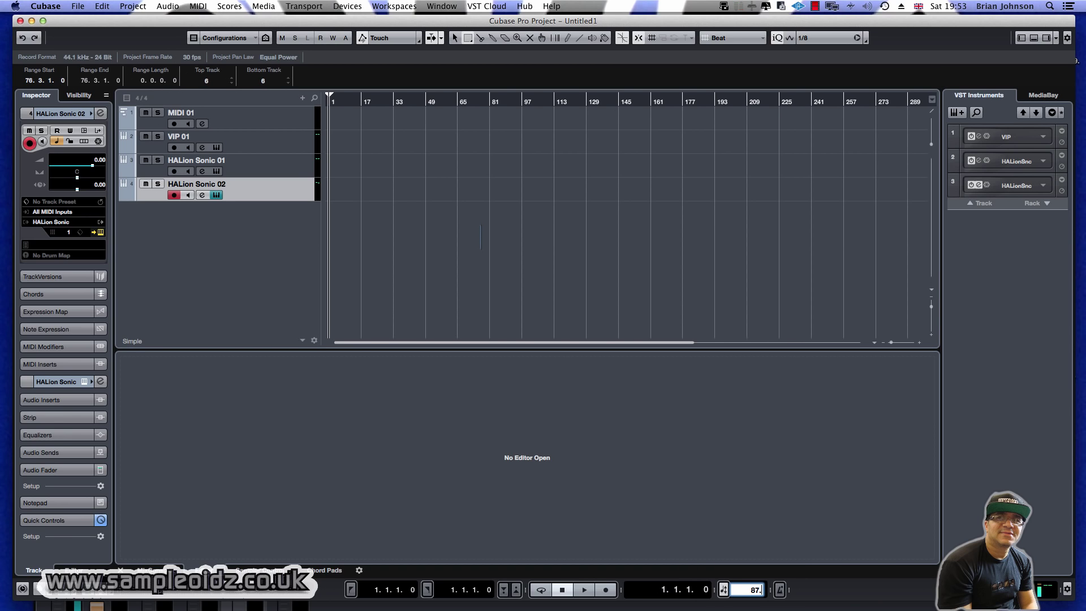
{"action": "type", "text": "5"}
{"action": "key", "text": "Return"}
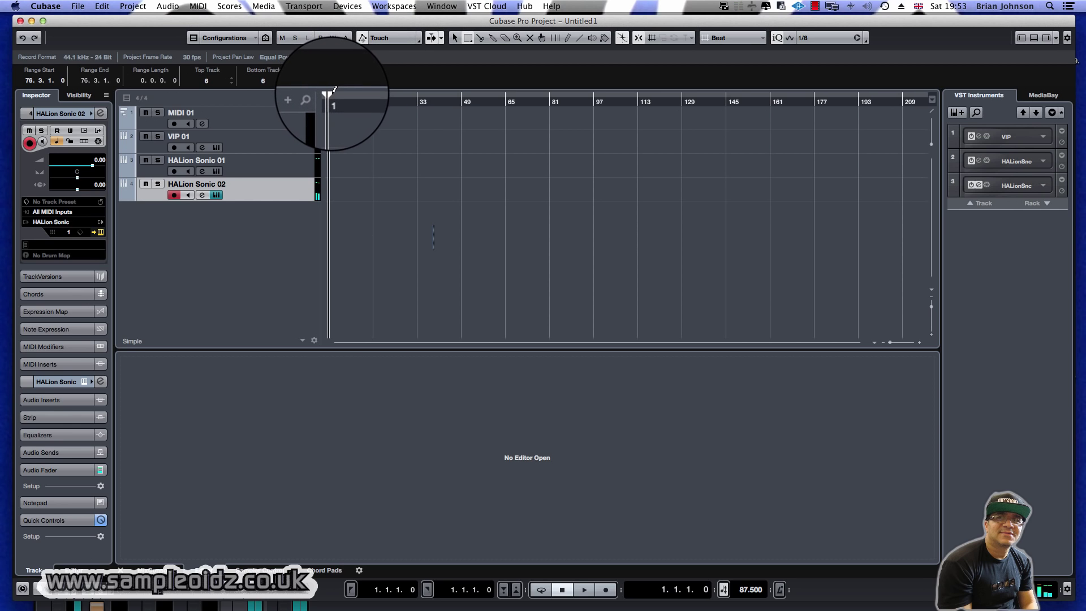
- Set the locators from 1.3.1.0 to 80.2.1.0 and record a short piano chord part on HALion Sonic 02, toggling the metronome while recording
{"action": "left_click_drag", "start_coordinate": [332, 94], "coordinate": [548, 104]}
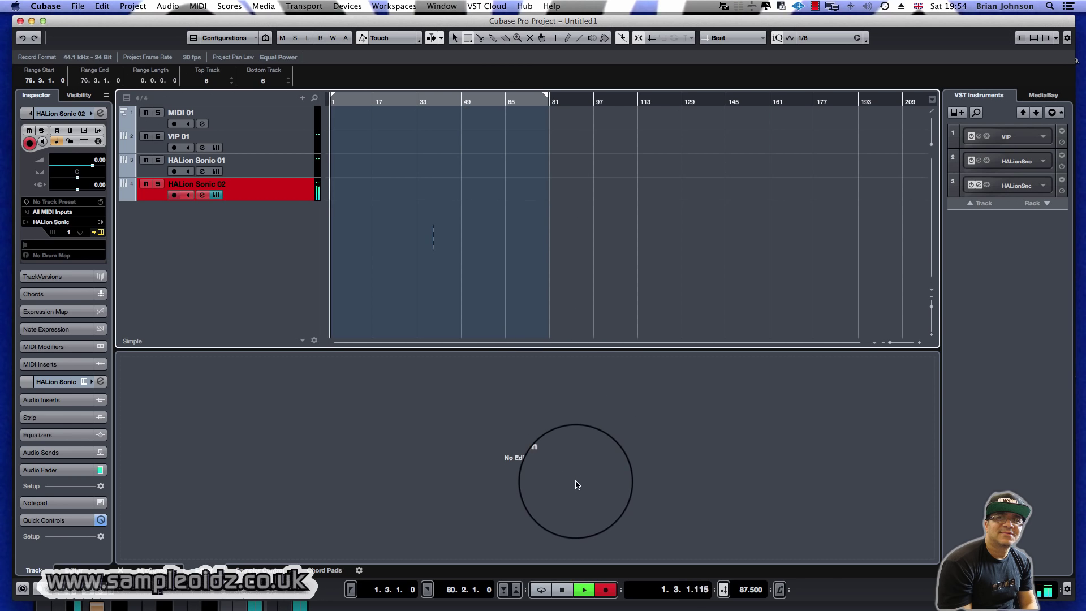
{"action": "left_click", "coordinate": [777, 592]}
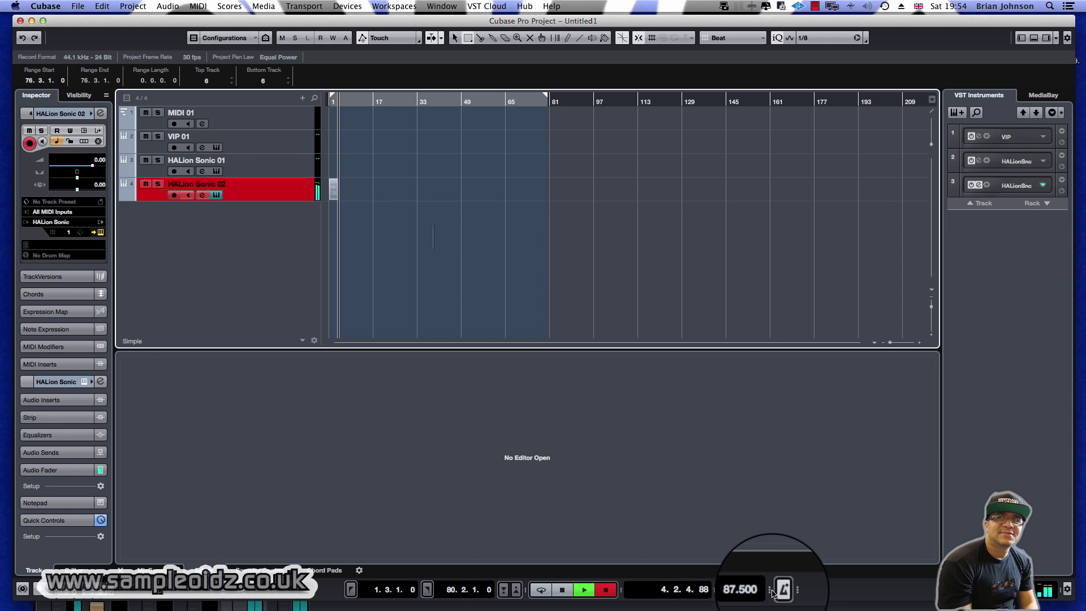
{"action": "key", "text": "space"}
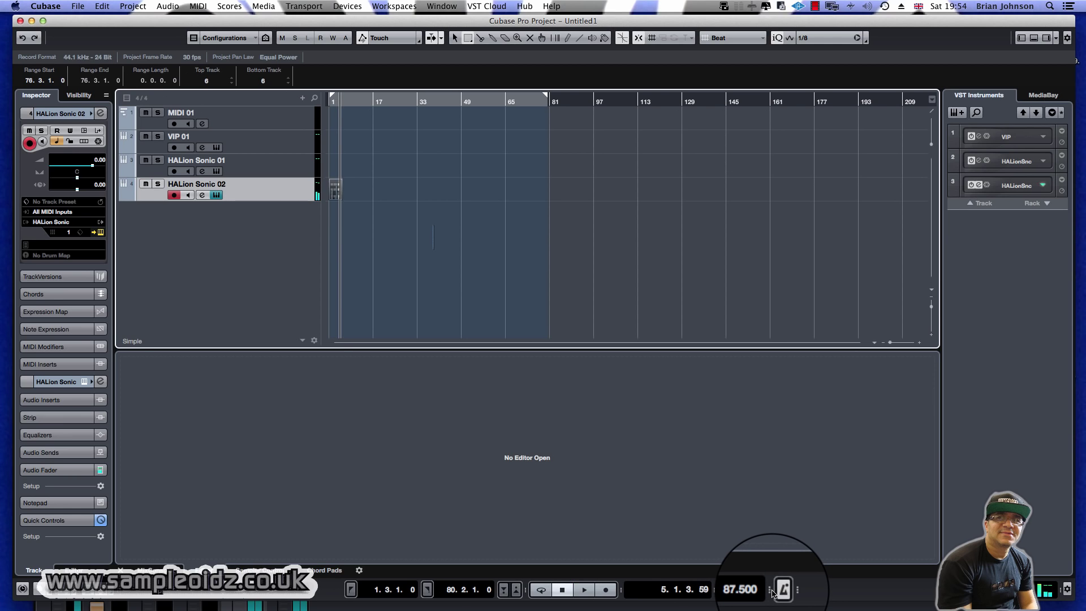
- Play back the recorded piano part, open it in the Key Editor, and return the cursor to the left locator
{"action": "key", "text": "h"}
{"action": "key", "text": "h"}
{"action": "key", "text": "h"}
{"action": "key", "text": "h"}
{"action": "key", "text": "h"}
{"action": "key", "text": "h"}
{"action": "key", "text": "h"}
{"action": "key", "text": "h"}
{"action": "key", "text": "h"}
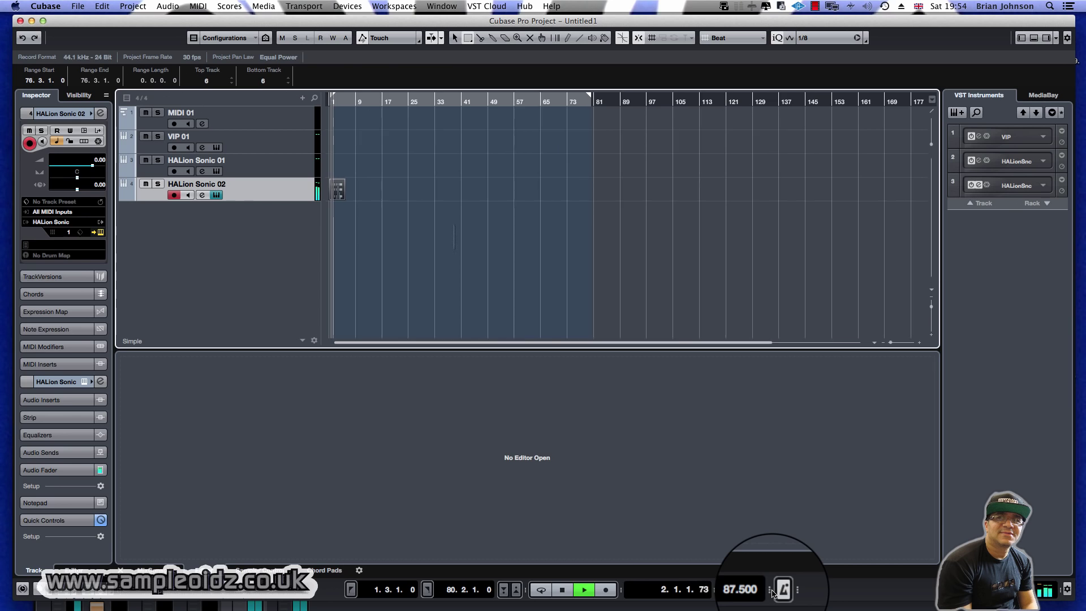
{"action": "key", "text": "h"}
{"action": "key", "text": "h"}
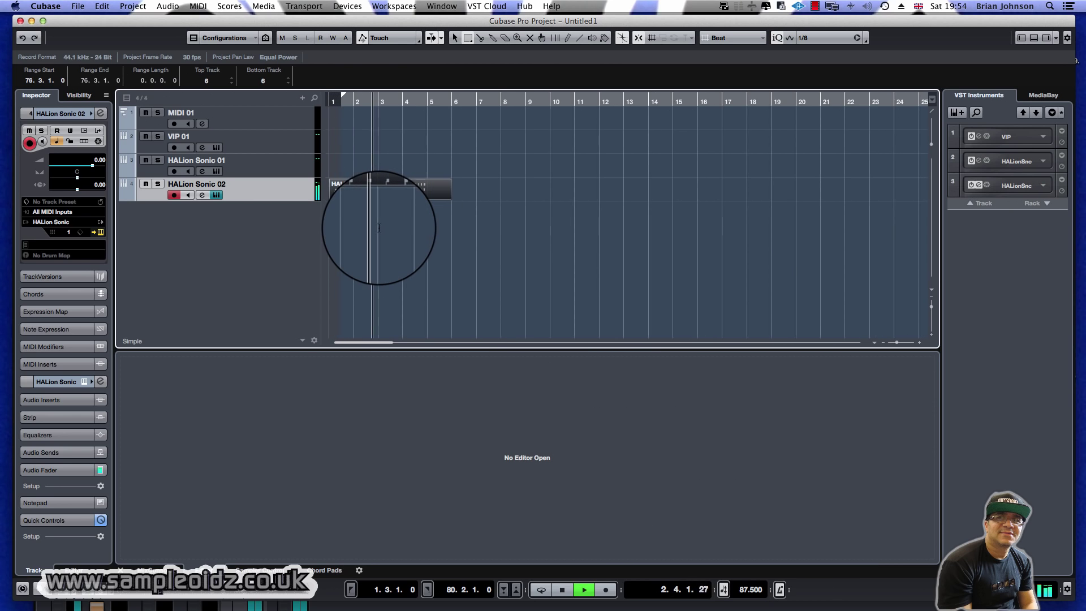
{"action": "right_click", "coordinate": [378, 228]}
{"action": "left_click", "coordinate": [379, 228]}
{"action": "key", "text": "space"}
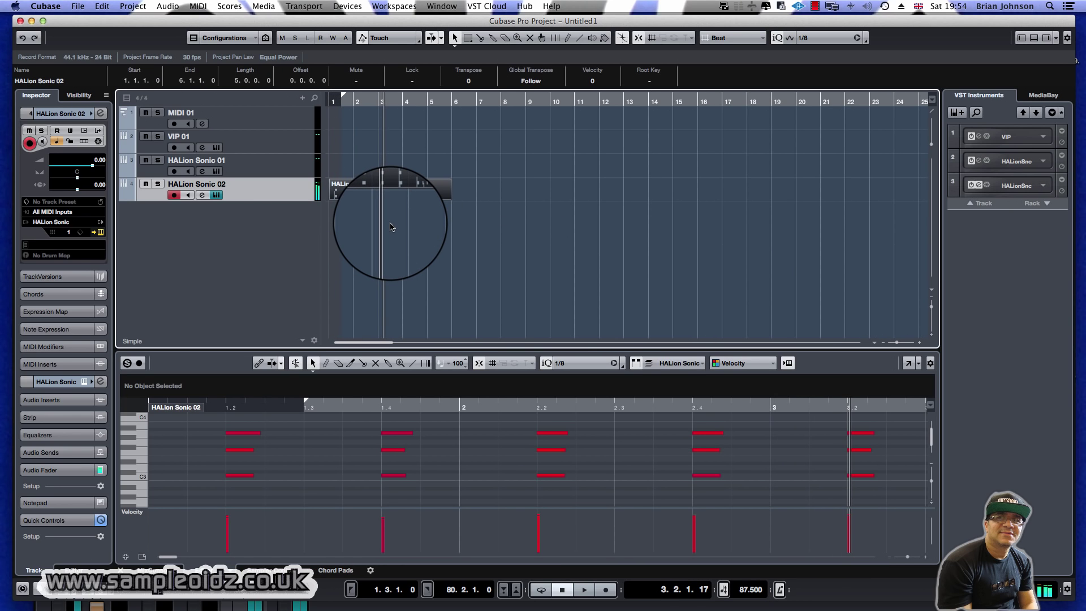
{"action": "key", "text": "h"}
{"action": "key", "text": "KP_1"}
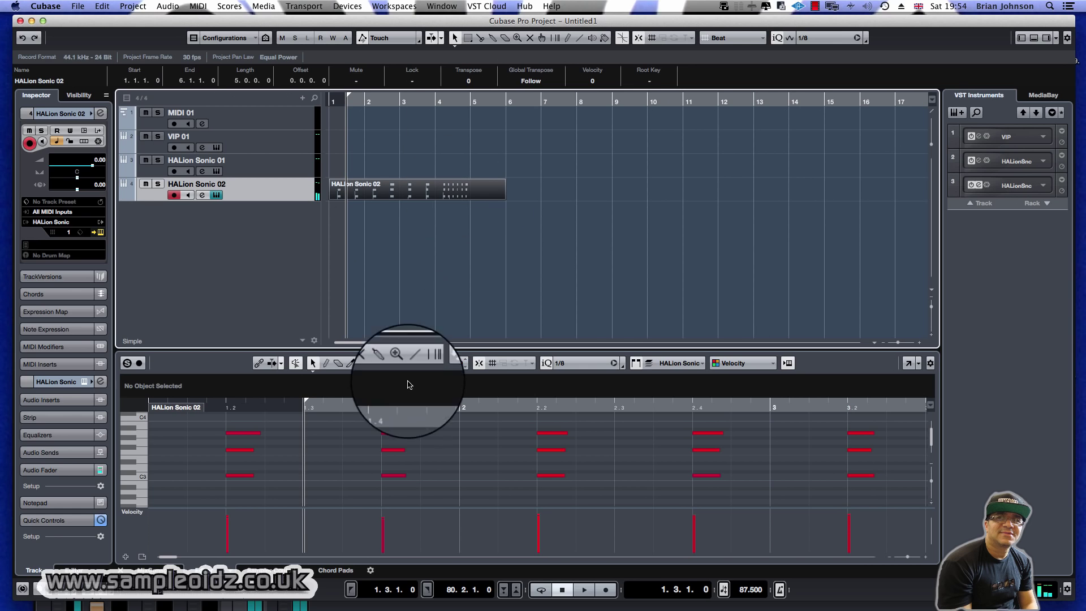
- Select all notes in the recorded piano part and set the quantize grid to 1/16
{"action": "left_click", "coordinate": [343, 467]}
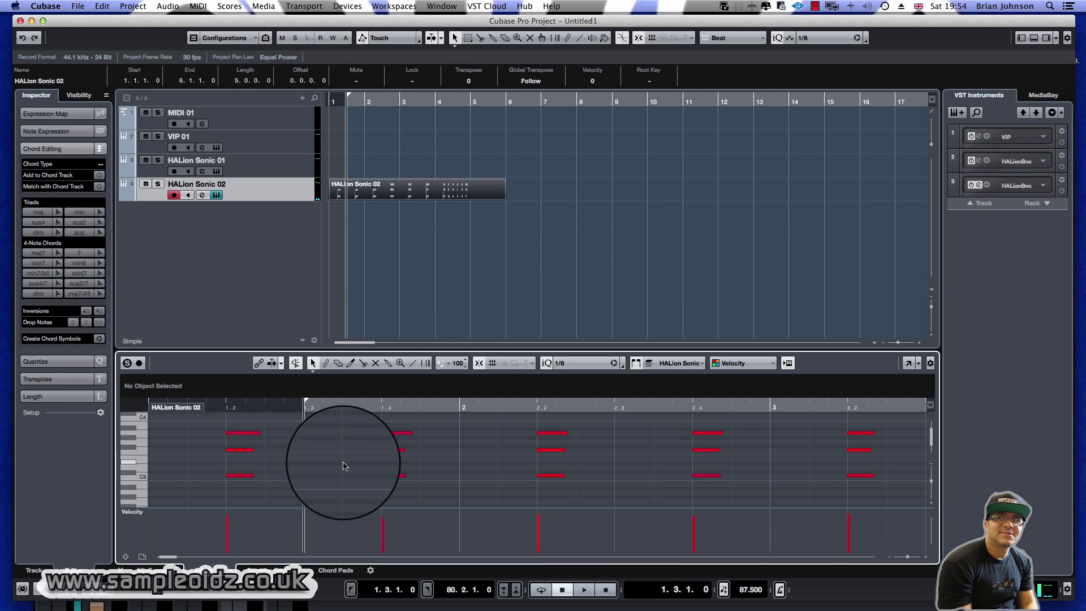
{"action": "key", "text": "super+a"}
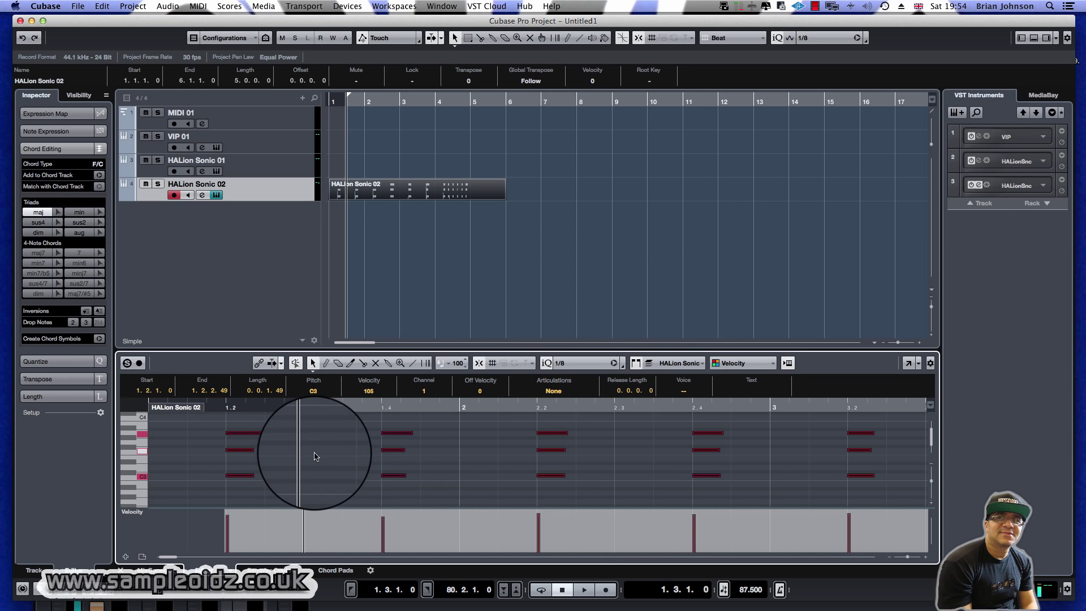
{"action": "left_click", "coordinate": [56, 361]}
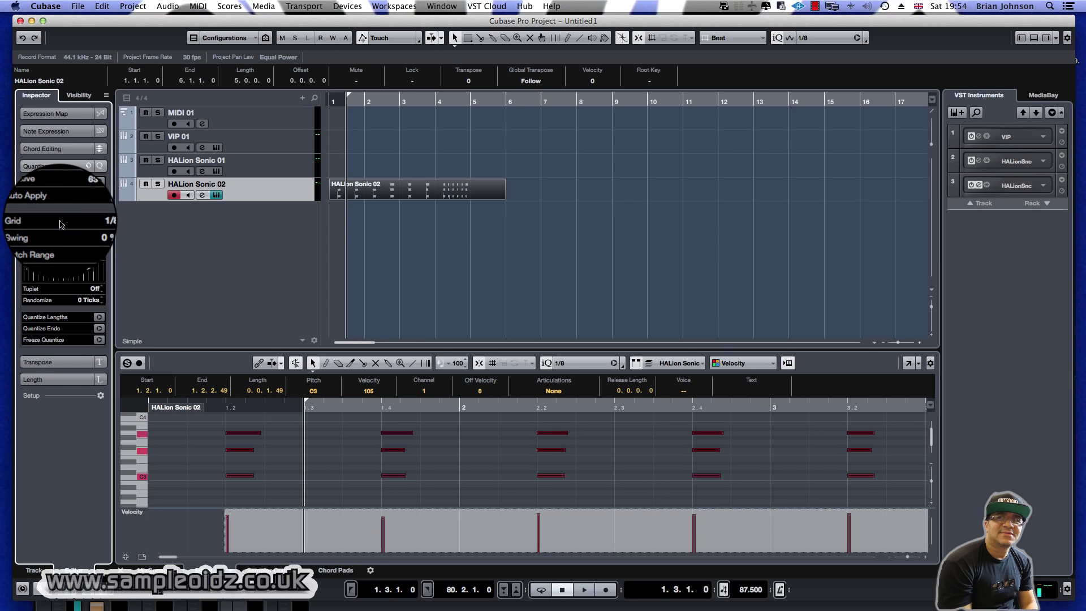
{"action": "left_click", "coordinate": [93, 221]}
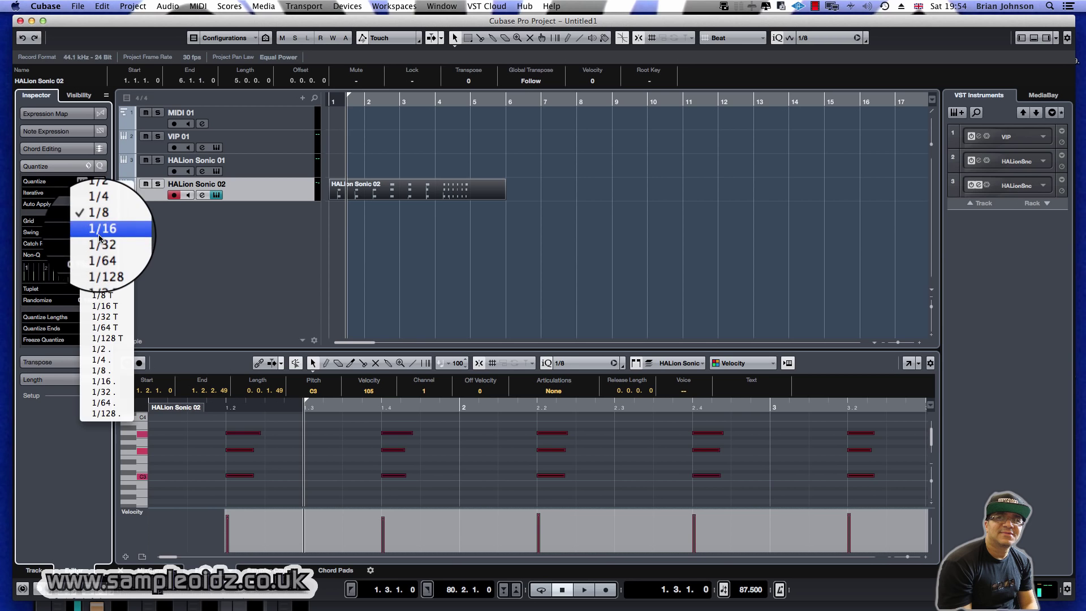
{"action": "left_click", "coordinate": [95, 231]}
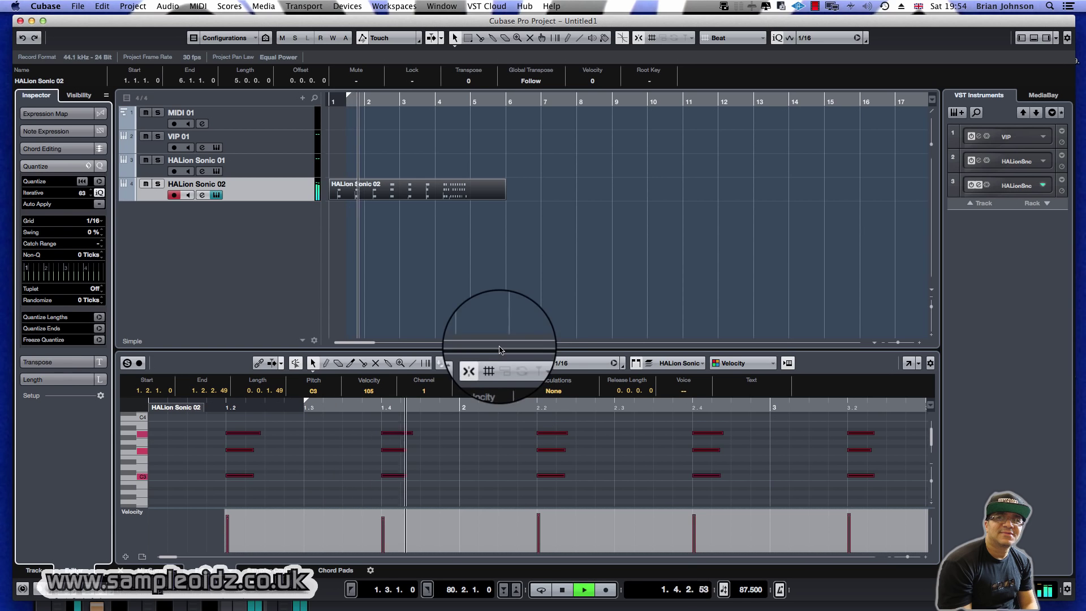
- Move the left locator to the start of bar 1, play the piano part, and return the cursor to the project start
{"action": "left_click_drag", "start_coordinate": [347, 95], "coordinate": [328, 98]}
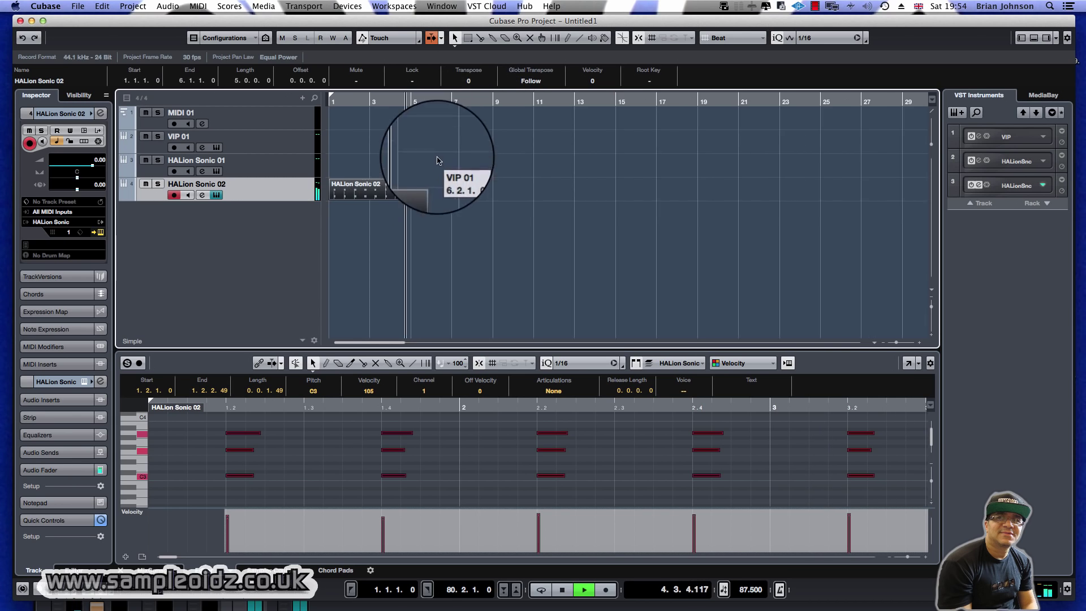
{"action": "key", "text": "h"}
{"action": "key", "text": "h"}
{"action": "key", "text": "space"}
{"action": "left_click", "coordinate": [481, 241]}
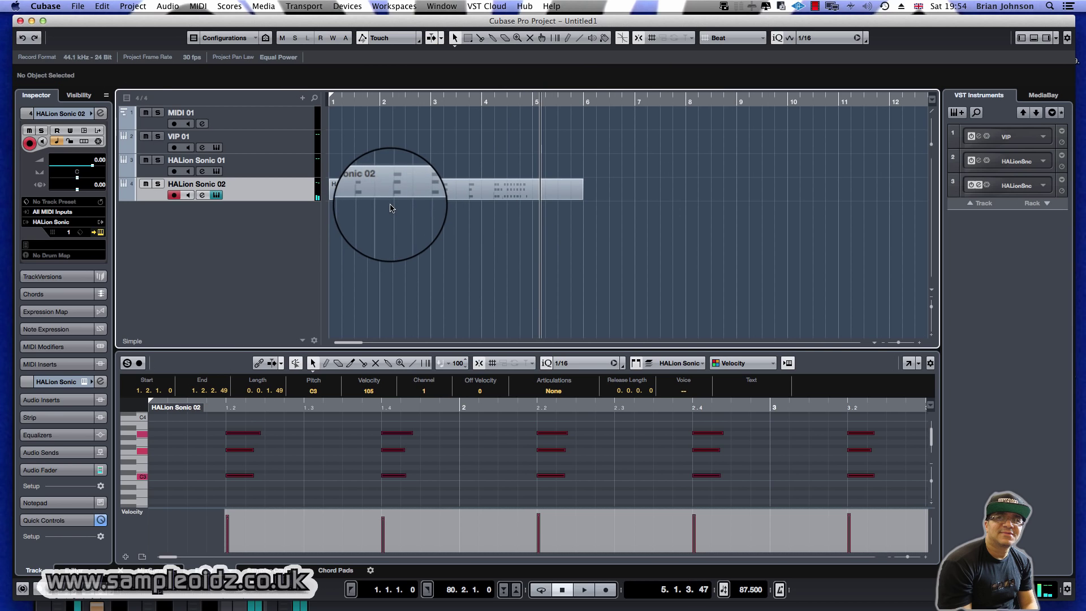
{"action": "key", "text": "Home"}
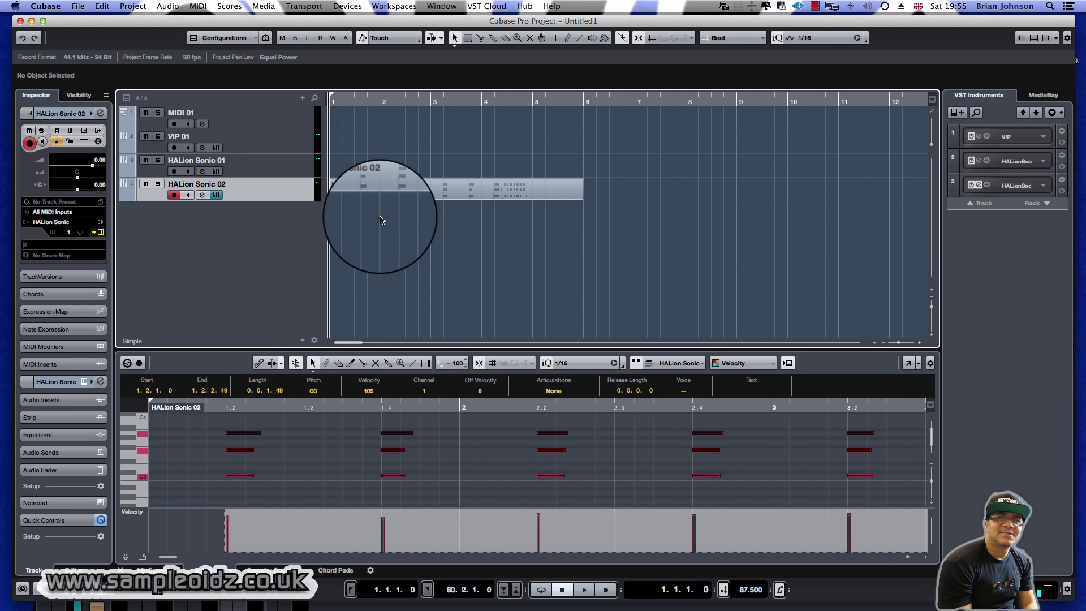
- Set the right locator to bar 5 and play the four-bar section from bar 1
{"action": "key", "text": "g"}
{"action": "key", "text": "g"}
{"action": "key", "text": "g"}
{"action": "key", "text": "g"}
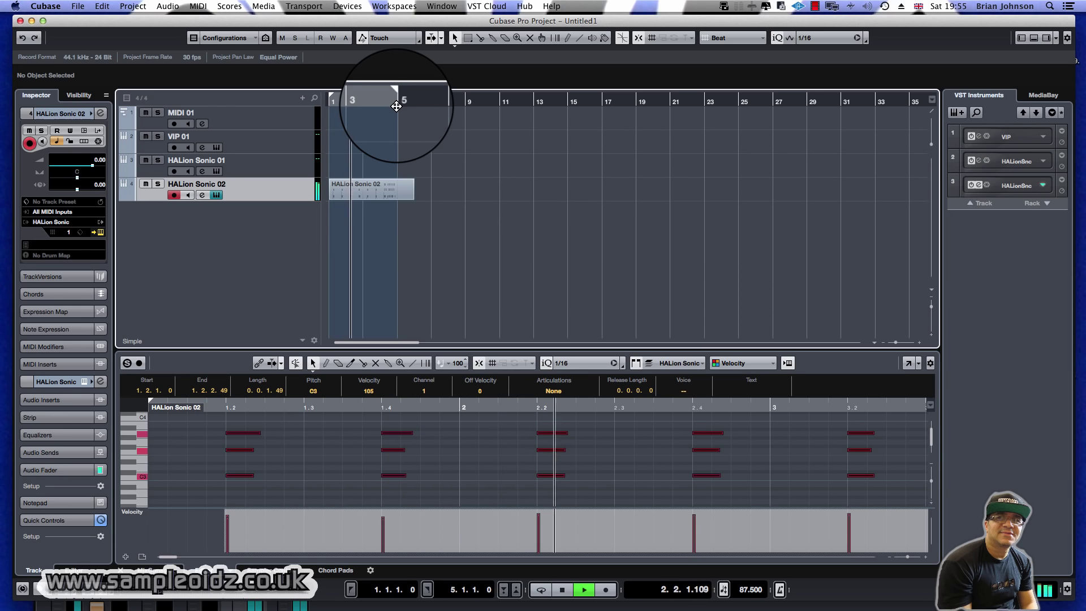
{"action": "key", "text": "space"}
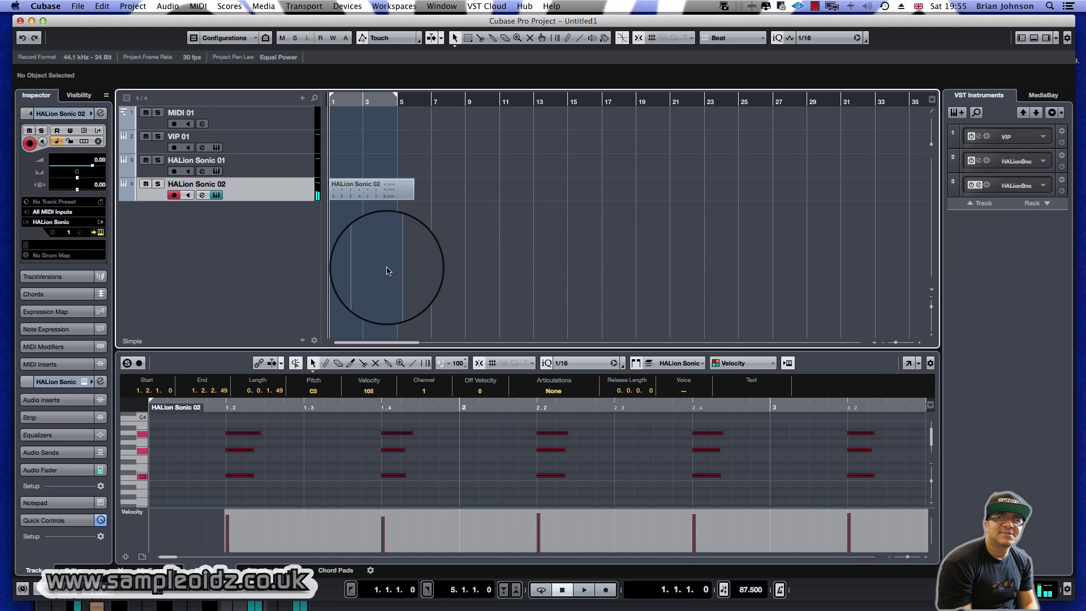
- Split the HALion Sonic 02 part at bar 5 and erase the leftover piece after it
{"action": "right_click", "coordinate": [402, 186]}
{"action": "left_click", "coordinate": [434, 189]}
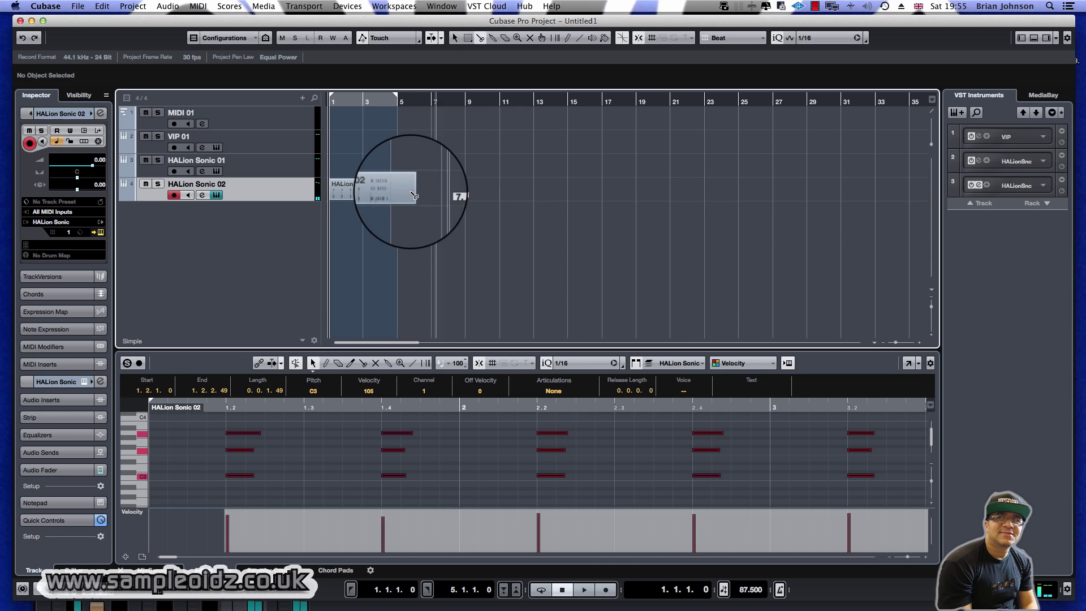
{"action": "left_click", "coordinate": [397, 192]}
{"action": "right_click", "coordinate": [422, 193]}
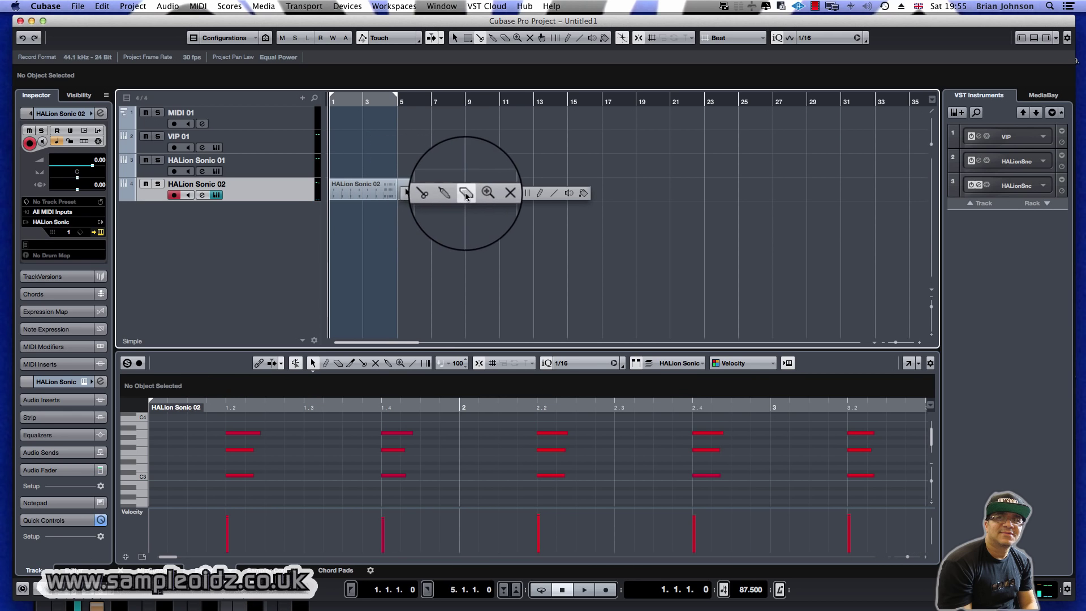
{"action": "left_click", "coordinate": [465, 194]}
- Render the four-bar HALion Sonic 02 part in place to an audio track with the current settings
{"action": "left_click", "coordinate": [379, 191]}
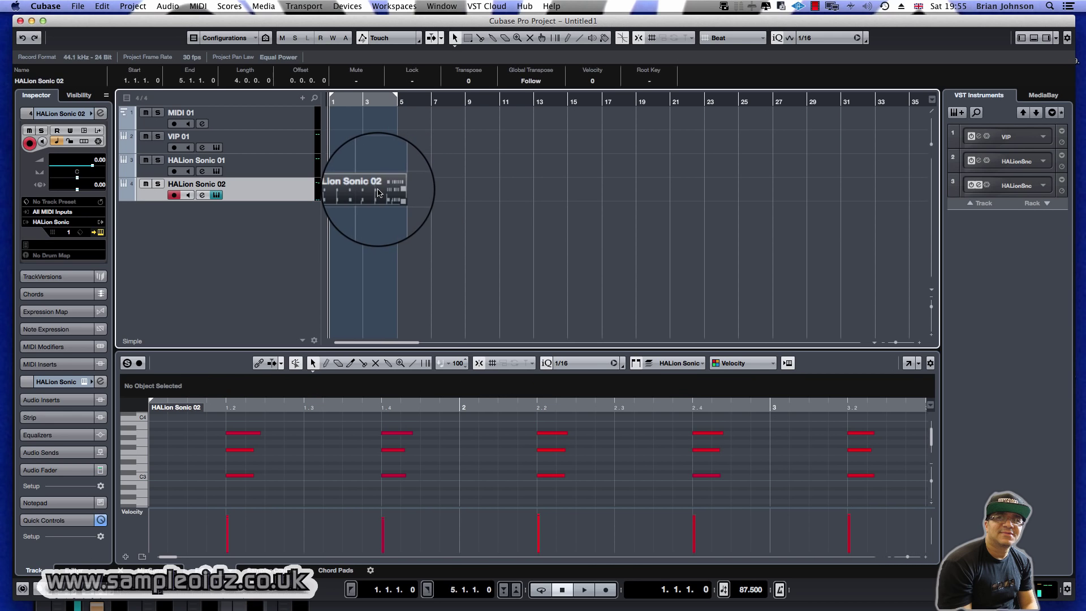
{"action": "right_click", "coordinate": [378, 192]}
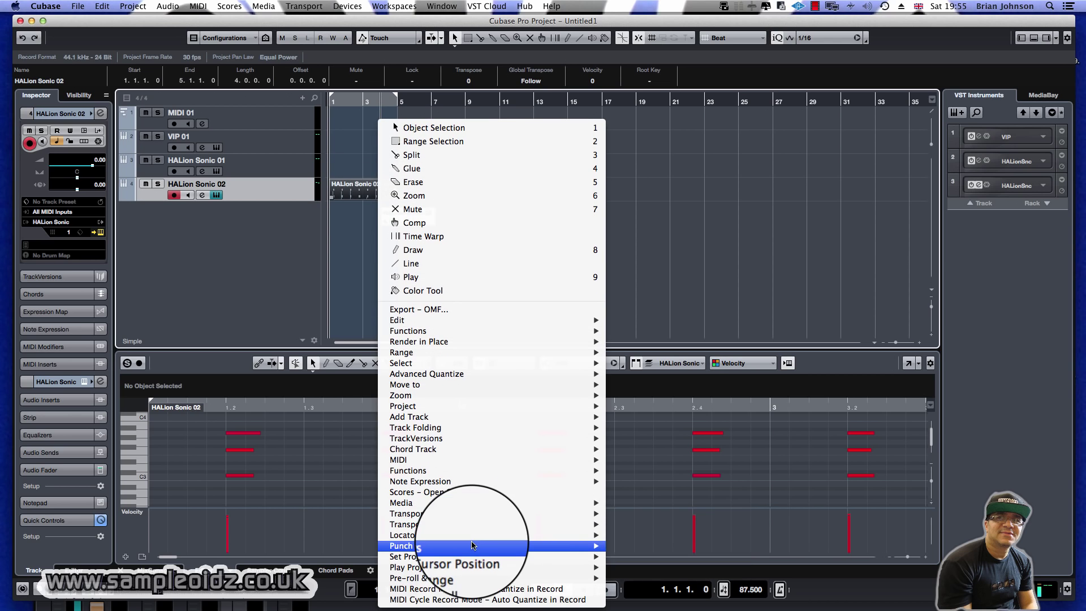
{"action": "mouse_move", "coordinate": [474, 559]}
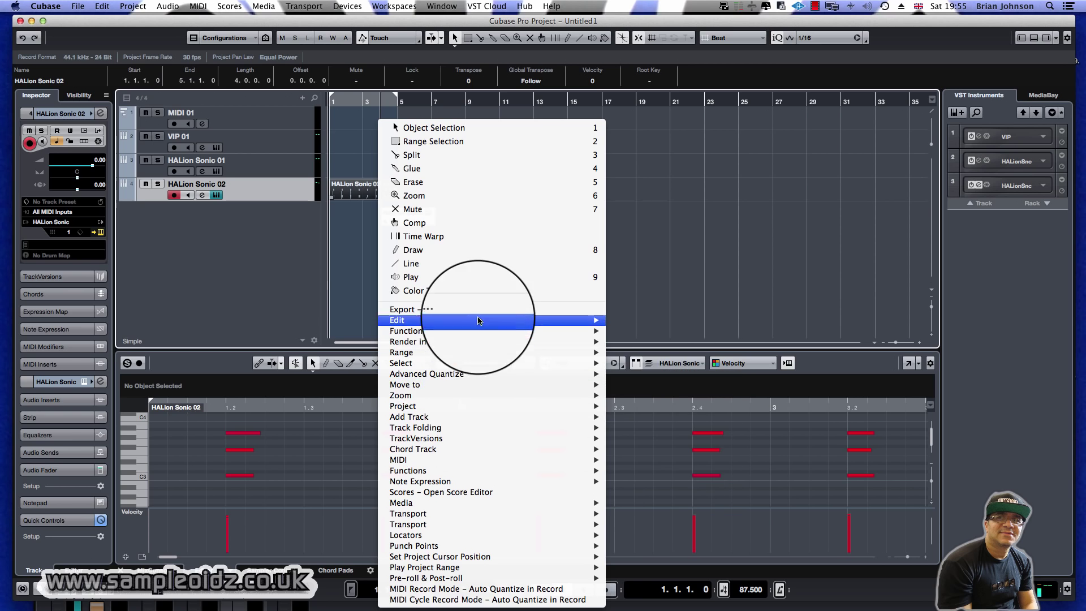
{"action": "mouse_move", "coordinate": [477, 332]}
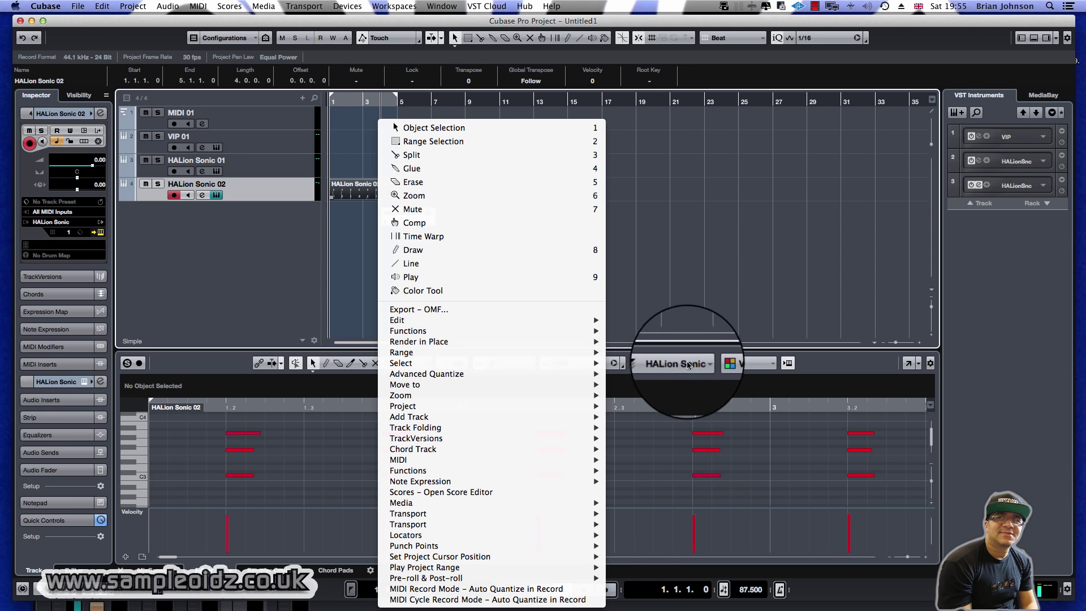
{"action": "mouse_move", "coordinate": [576, 351]}
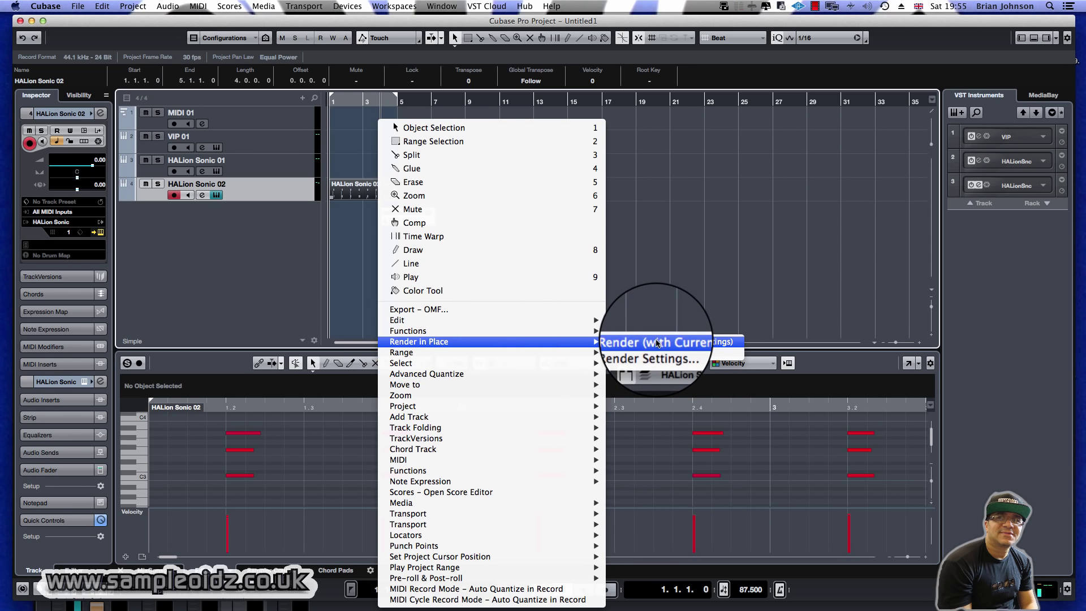
{"action": "left_click", "coordinate": [659, 342]}
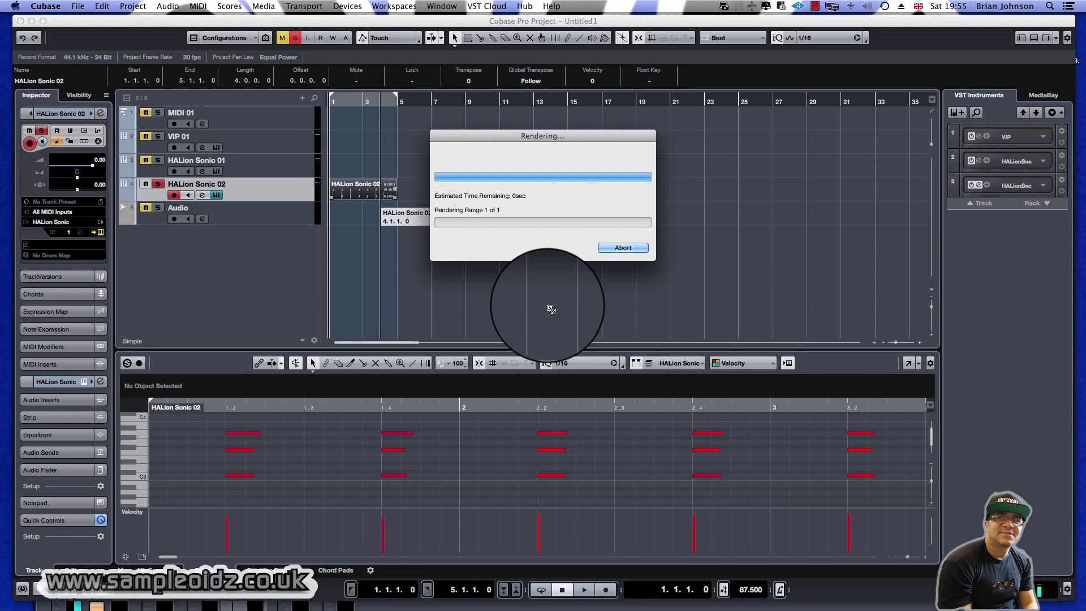
- Unmute the original HALion Sonic 02 MIDI part with the Mute tool
{"action": "right_click", "coordinate": [469, 176]}
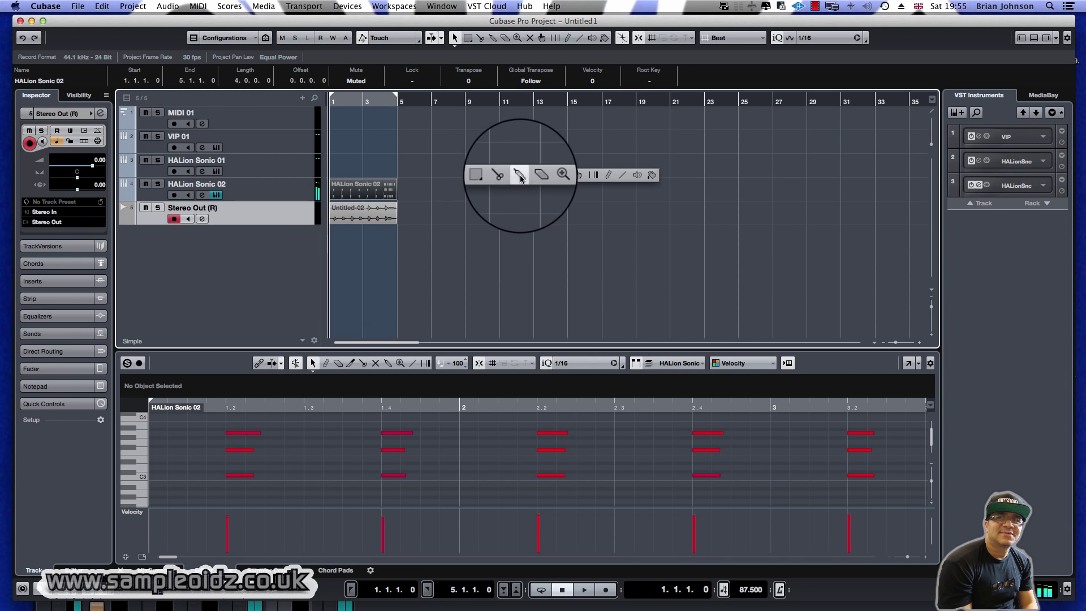
{"action": "left_click", "coordinate": [556, 175]}
{"action": "left_click", "coordinate": [373, 193]}
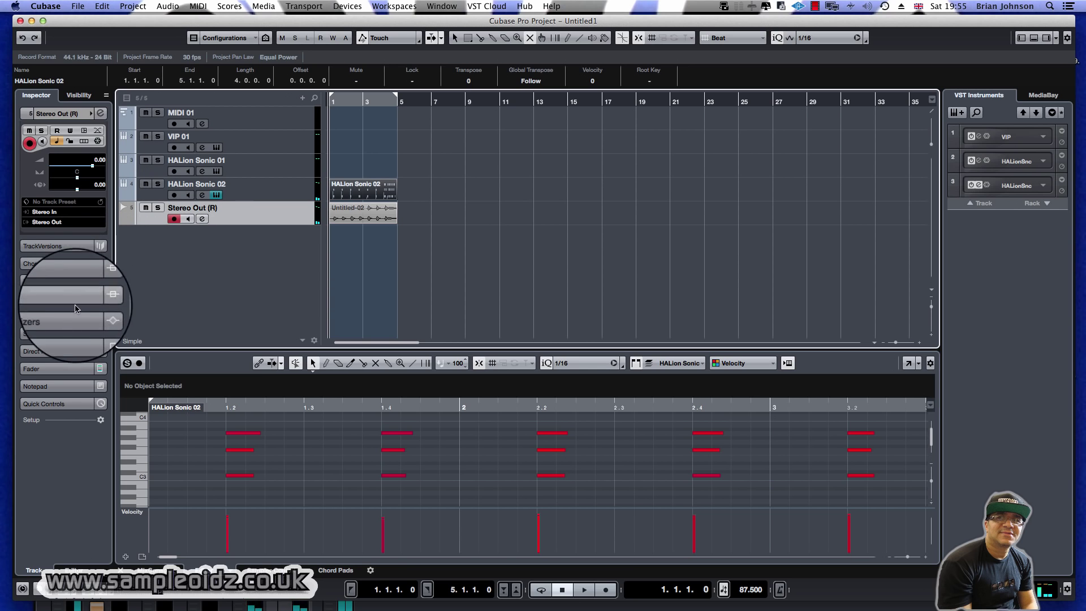
- Load H-Delay Stereo into the first insert slot of the Stereo Out (R) track
{"action": "left_click", "coordinate": [56, 316]}
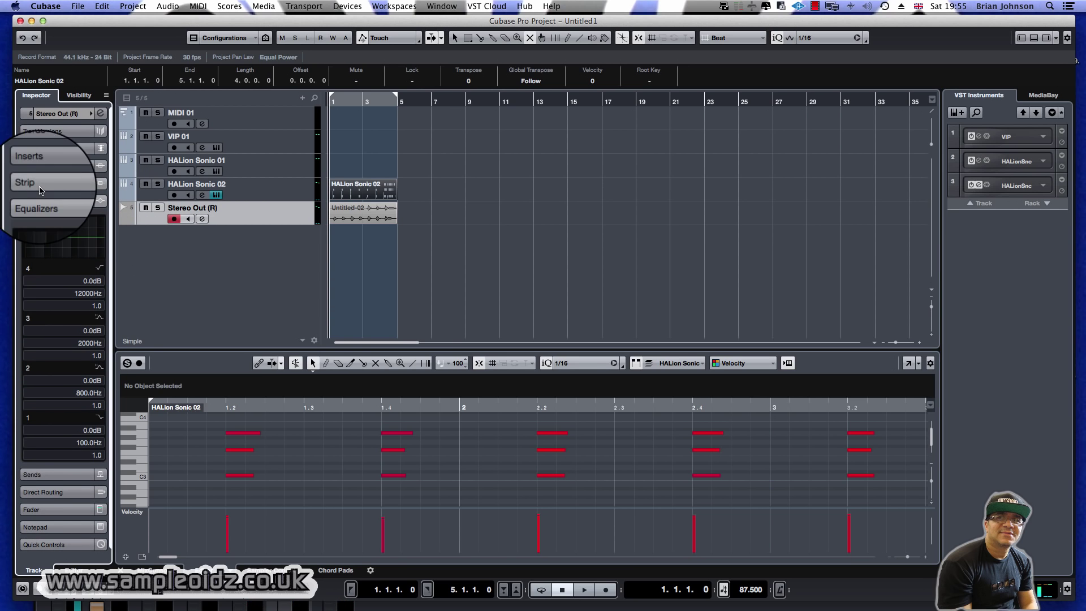
{"action": "left_click", "coordinate": [40, 166]}
{"action": "left_click", "coordinate": [55, 192]}
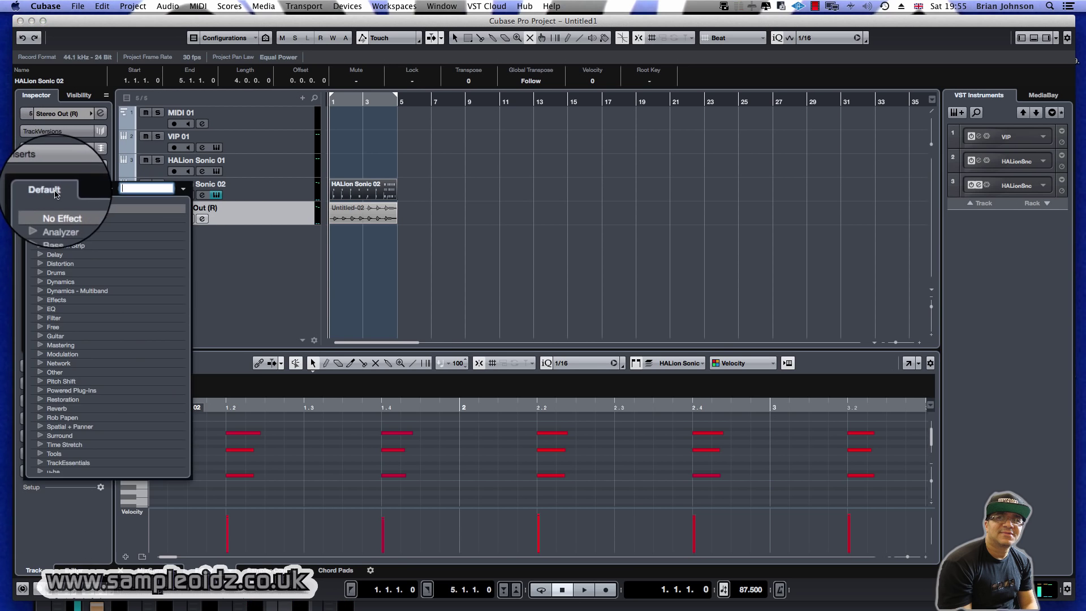
{"action": "left_click", "coordinate": [46, 257]}
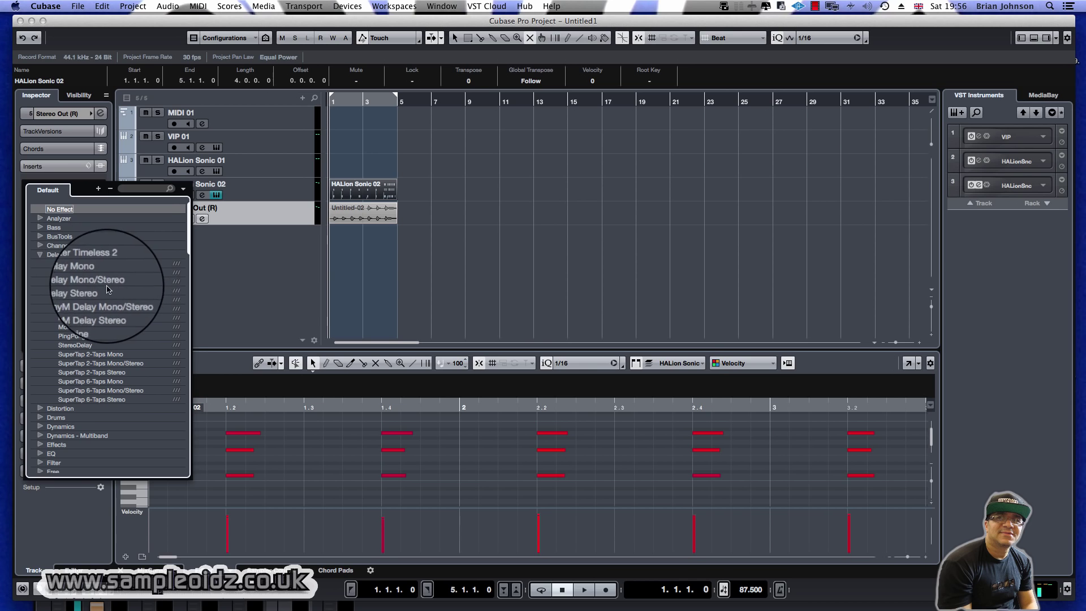
{"action": "left_click", "coordinate": [674, 204]}
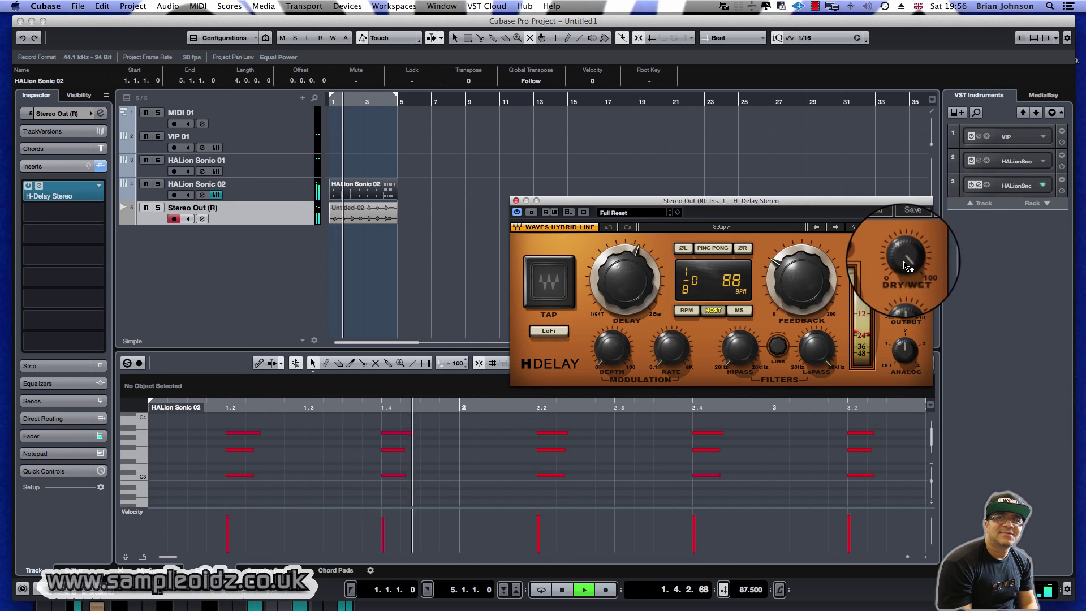
- Lower H-Delay's dry/wet mix during playback and switch its delay timing mode to BPM
{"action": "left_click_drag", "start_coordinate": [905, 263], "coordinate": [905, 275]}
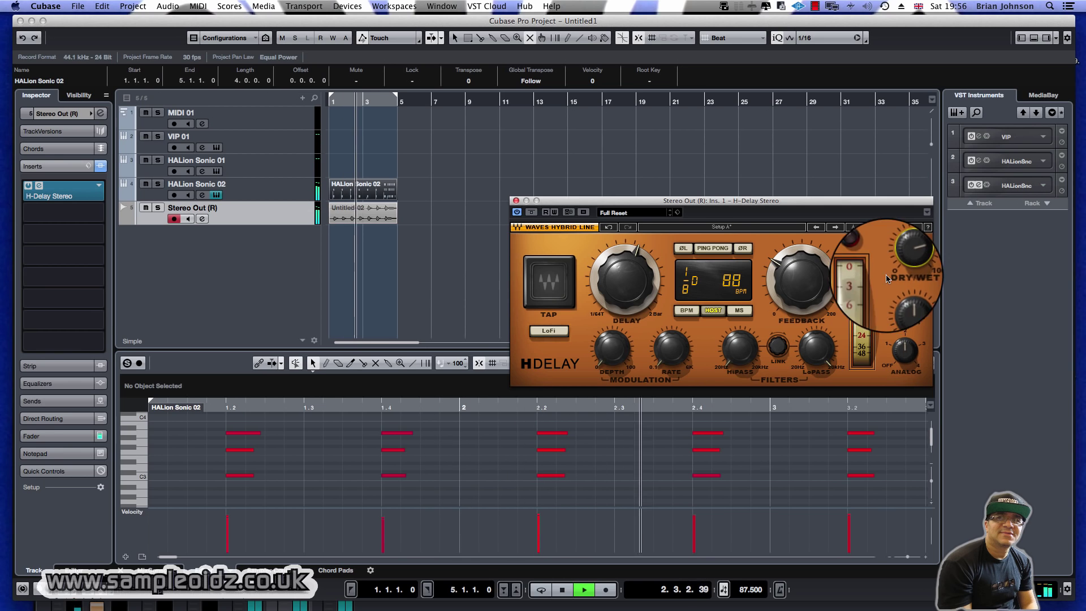
{"action": "key", "text": "space"}
{"action": "left_click", "coordinate": [685, 311]}
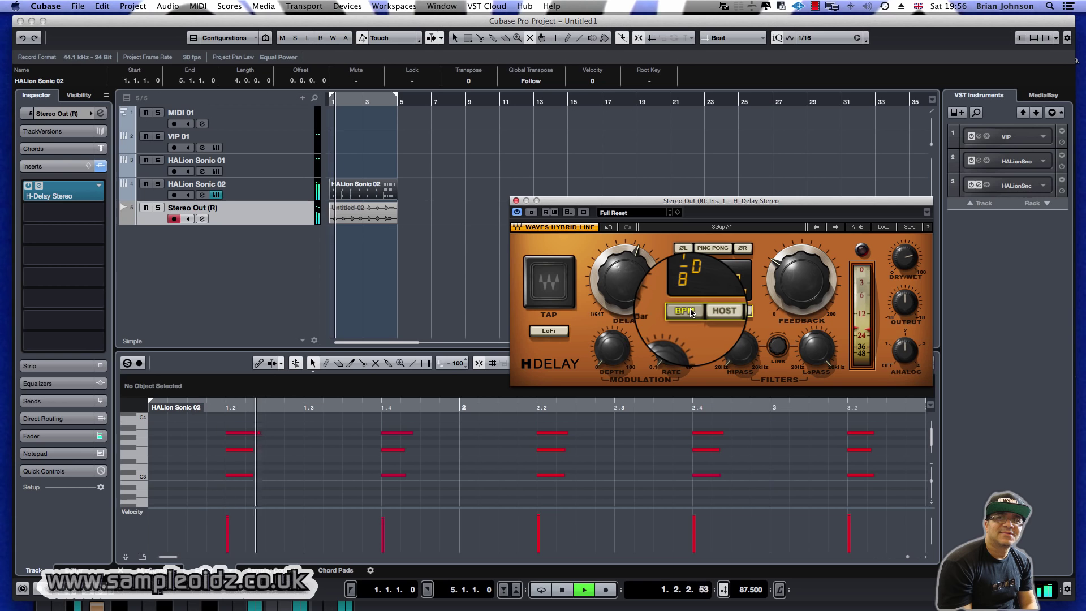
{"action": "key", "text": "space"}
- Audition H-Delay times of 1/2 and 1/32 during playback, and settle on a 1/16 delay
{"action": "left_click_drag", "start_coordinate": [628, 279], "coordinate": [627, 285]}
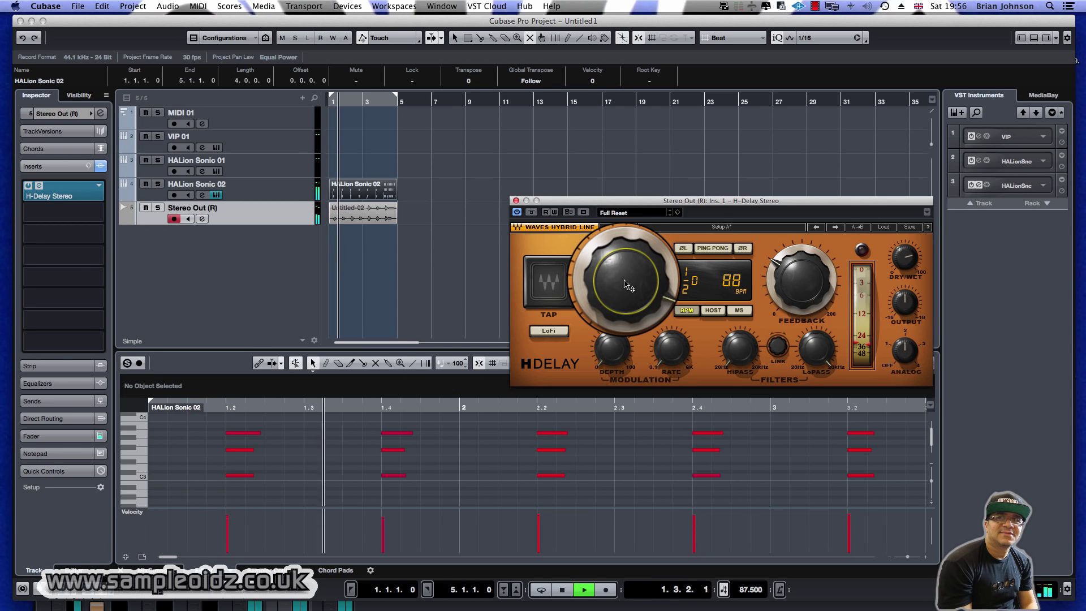
{"action": "mouse_move", "coordinate": [627, 284]}
{"action": "left_mouse_down"}
{"action": "mouse_move", "coordinate": [627, 295]}
{"action": "mouse_move", "coordinate": [629, 279]}
{"action": "left_mouse_up"}
{"action": "key", "text": "space"}
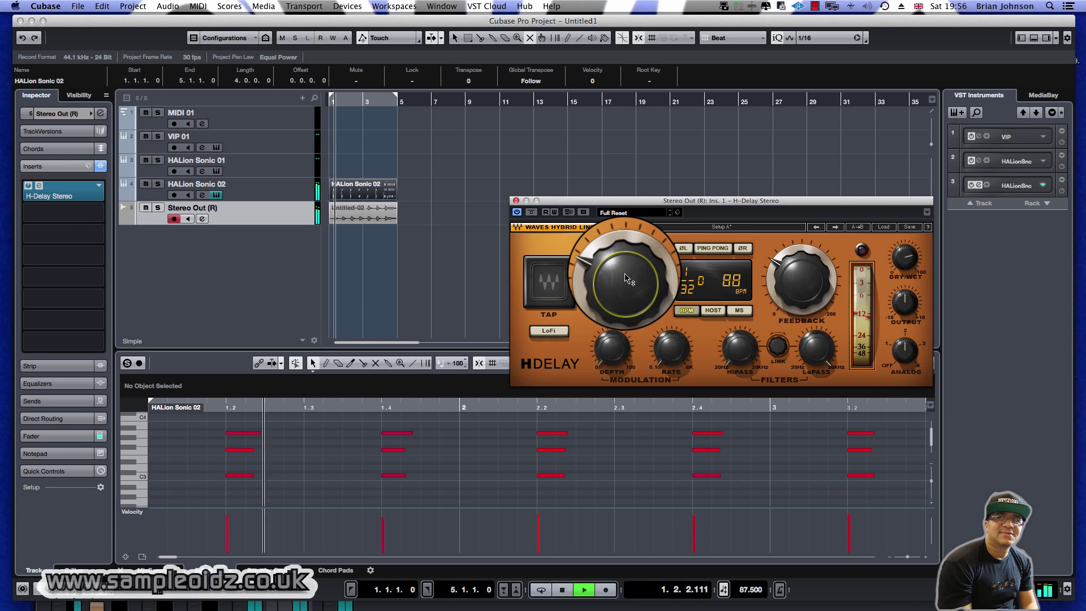
{"action": "left_click_drag", "start_coordinate": [629, 279], "coordinate": [630, 274]}
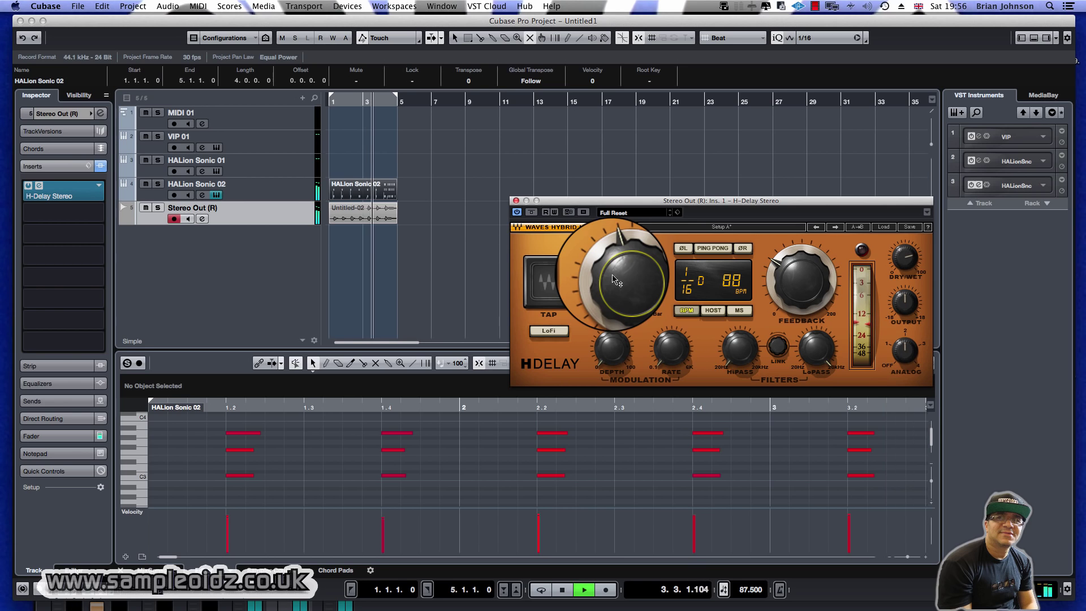
{"action": "key", "text": "space"}
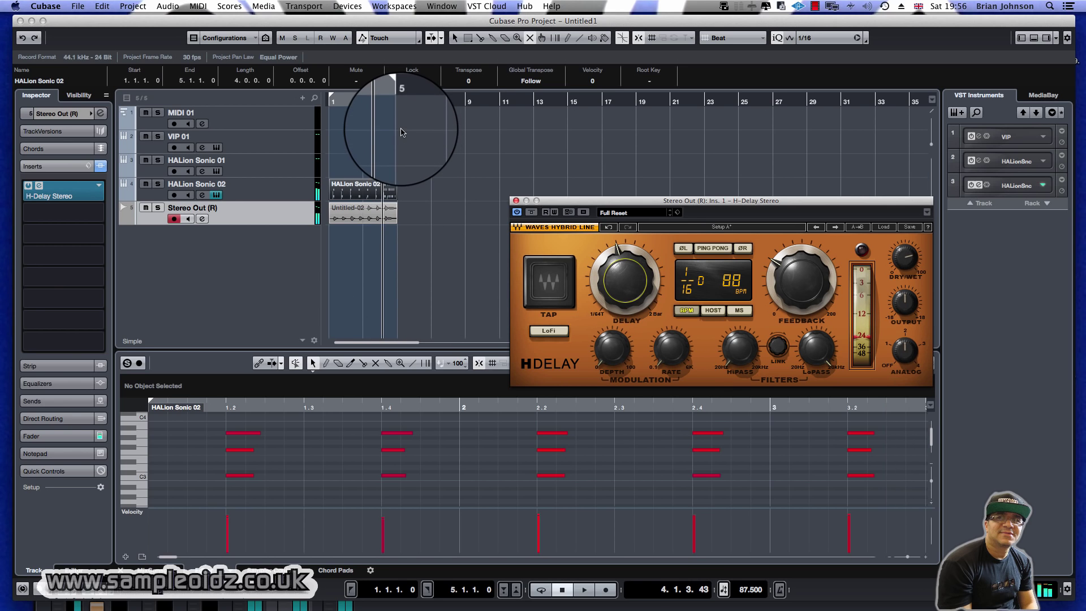
- Mute the HALion Sonic 02 part, unmute the Untitled-02 audio event and return to the Object Selection tool
{"action": "left_click", "coordinate": [365, 213]}
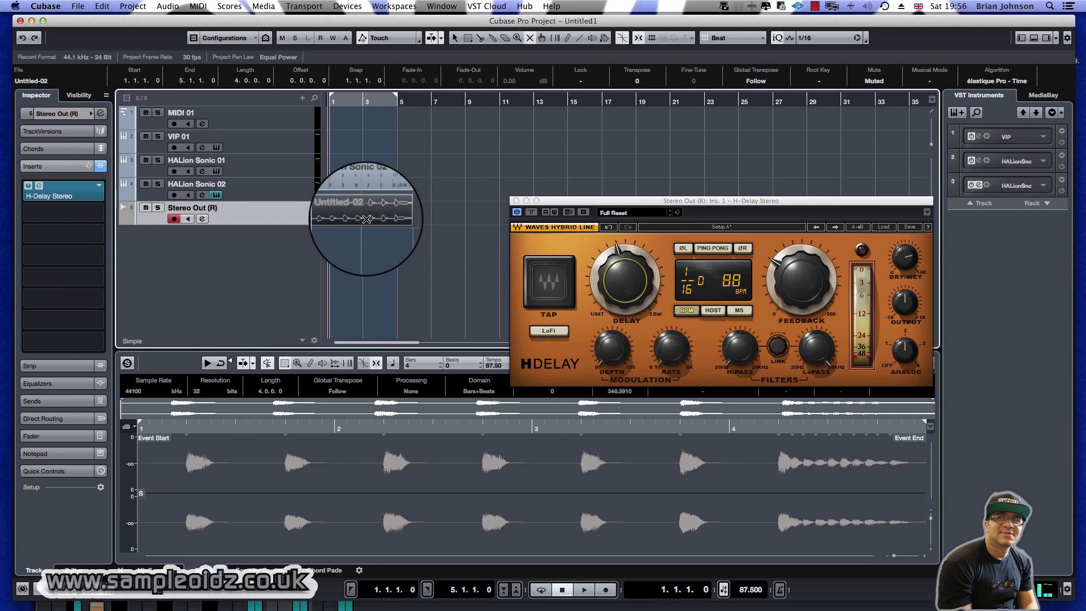
{"action": "left_click", "coordinate": [379, 254]}
{"action": "left_click", "coordinate": [377, 215]}
{"action": "right_click", "coordinate": [358, 260]}
{"action": "left_click", "coordinate": [358, 259]}
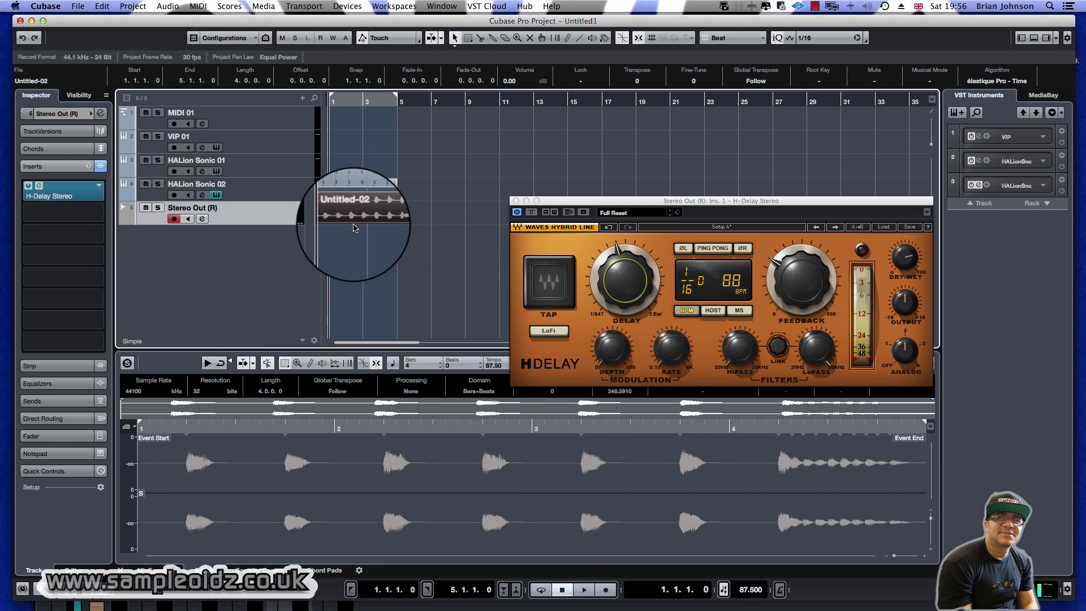
- Render the Untitled-02 audio event in place with the current settings and select the new rendered event
{"action": "right_click", "coordinate": [358, 220]}
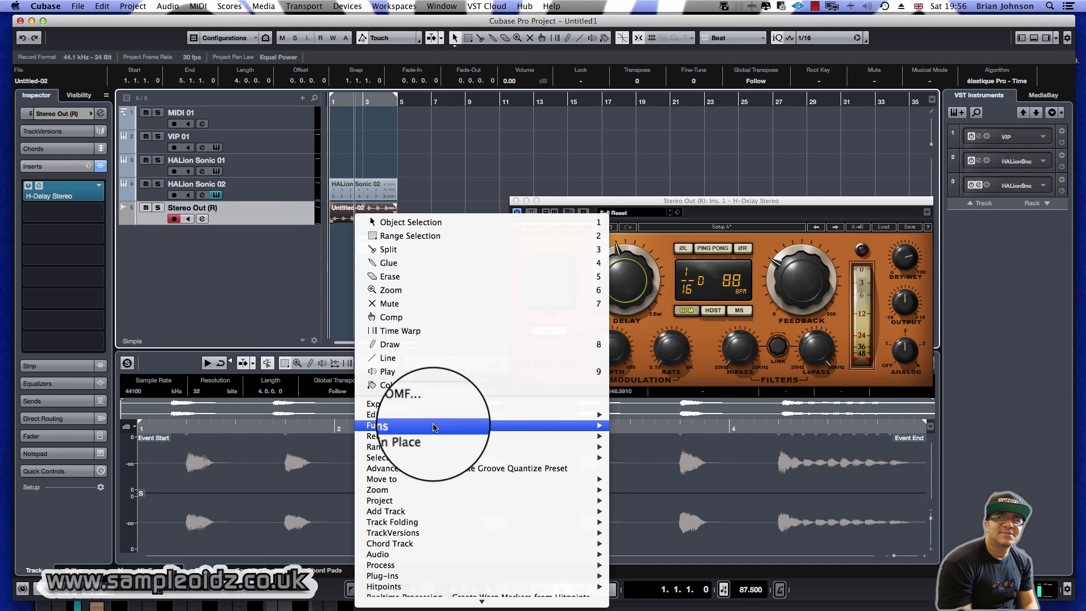
{"action": "mouse_move", "coordinate": [434, 427]}
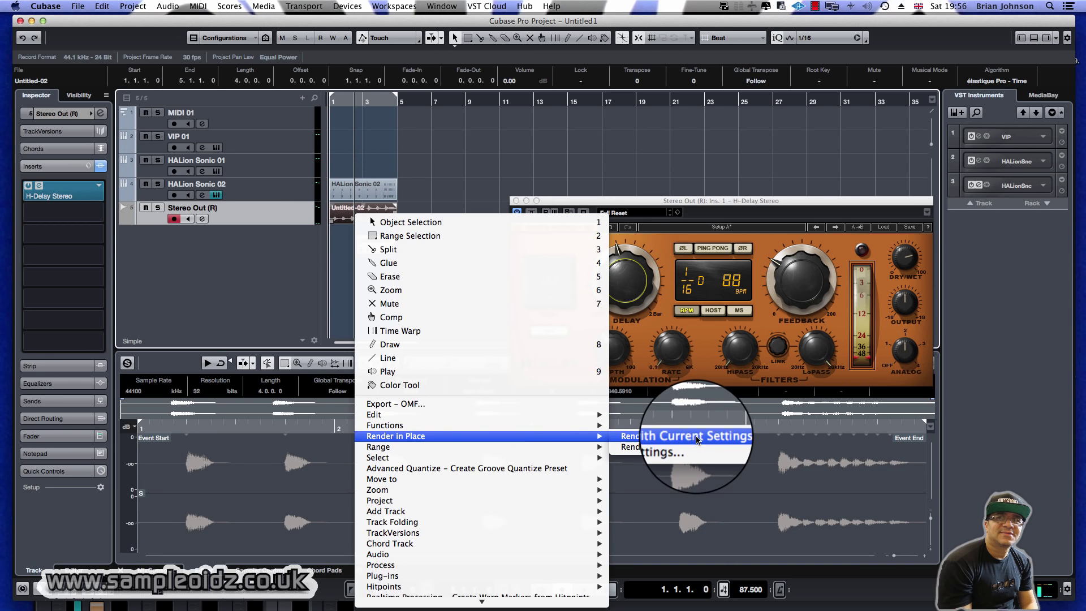
{"action": "left_click", "coordinate": [667, 437]}
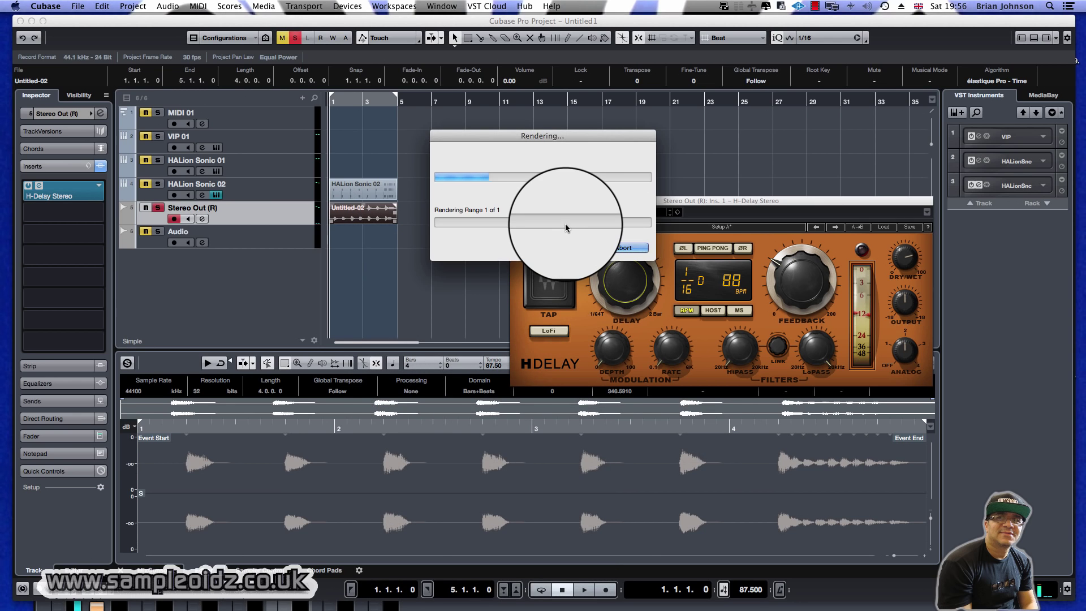
{"action": "left_click", "coordinate": [377, 240]}
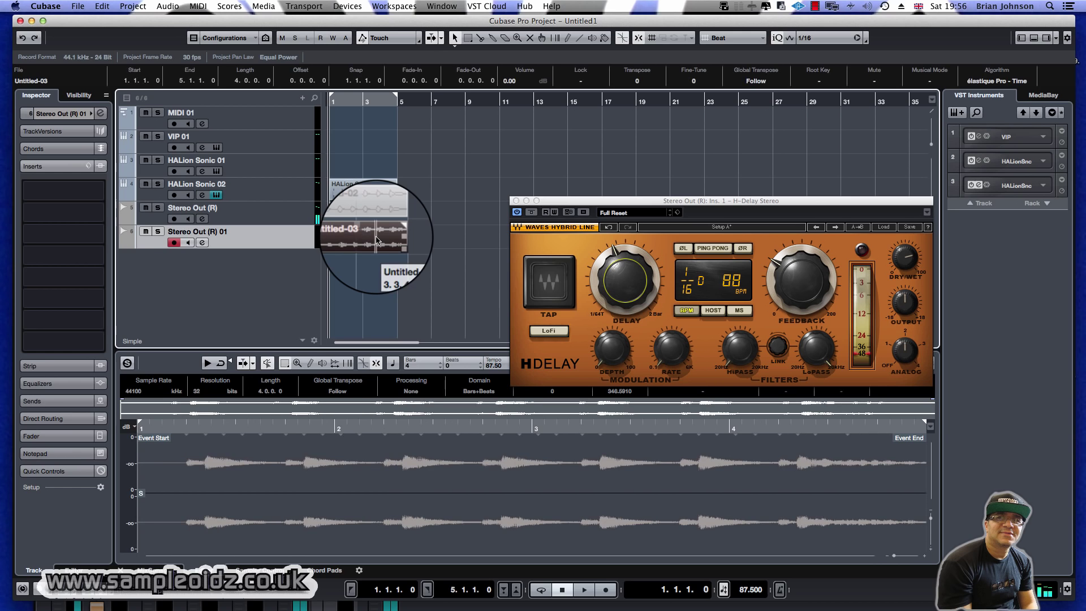
- Start an audio mixdown export and choose the Sound Library New drive as the save location
{"action": "left_click", "coordinate": [78, 6]}
{"action": "mouse_move", "coordinate": [201, 170]}
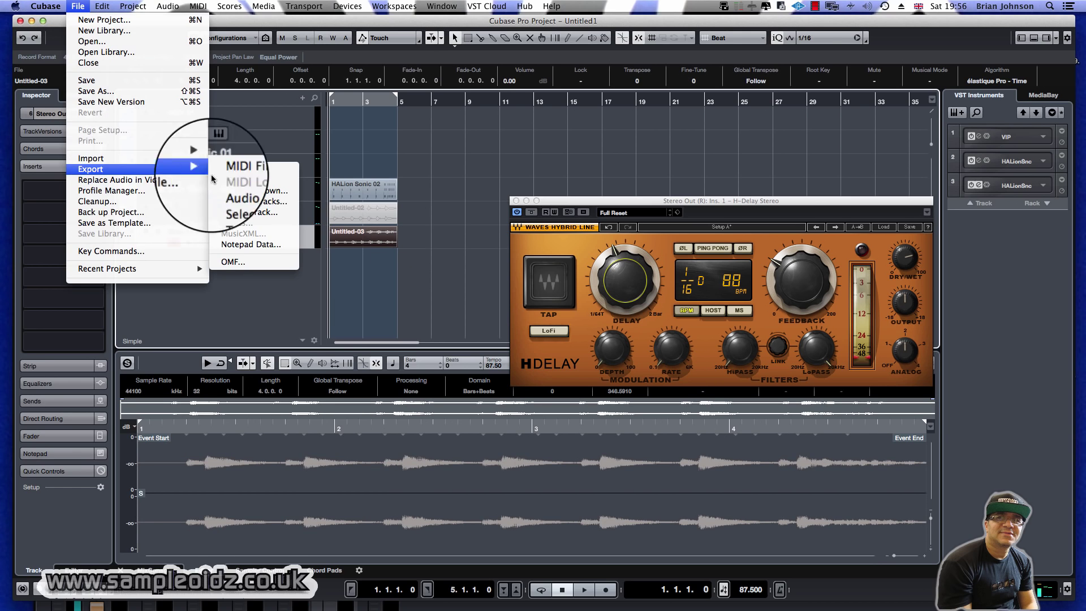
{"action": "left_click", "coordinate": [299, 195]}
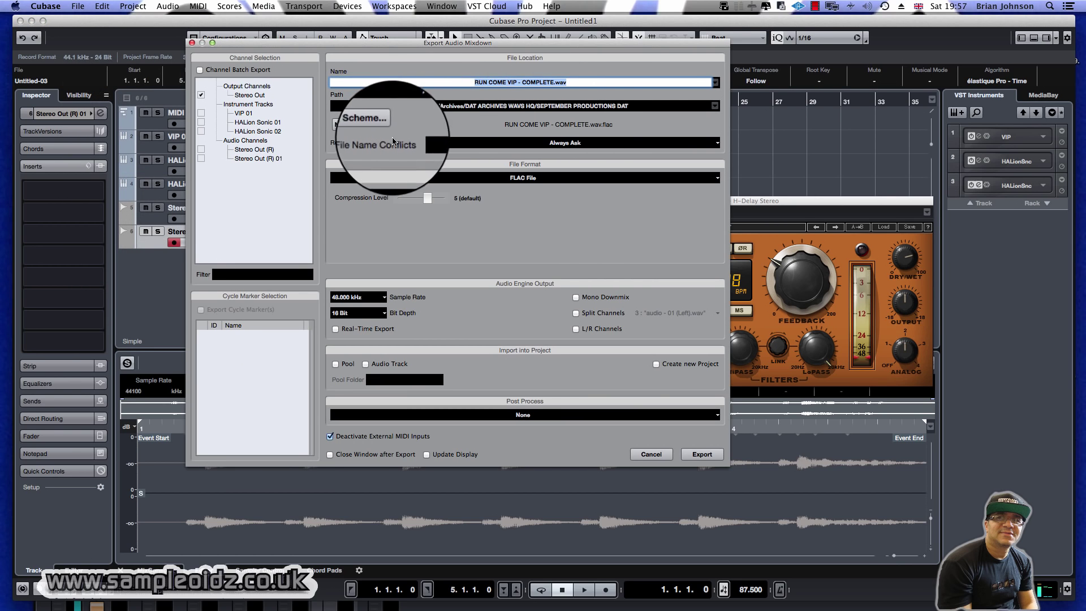
{"action": "left_click", "coordinate": [532, 108]}
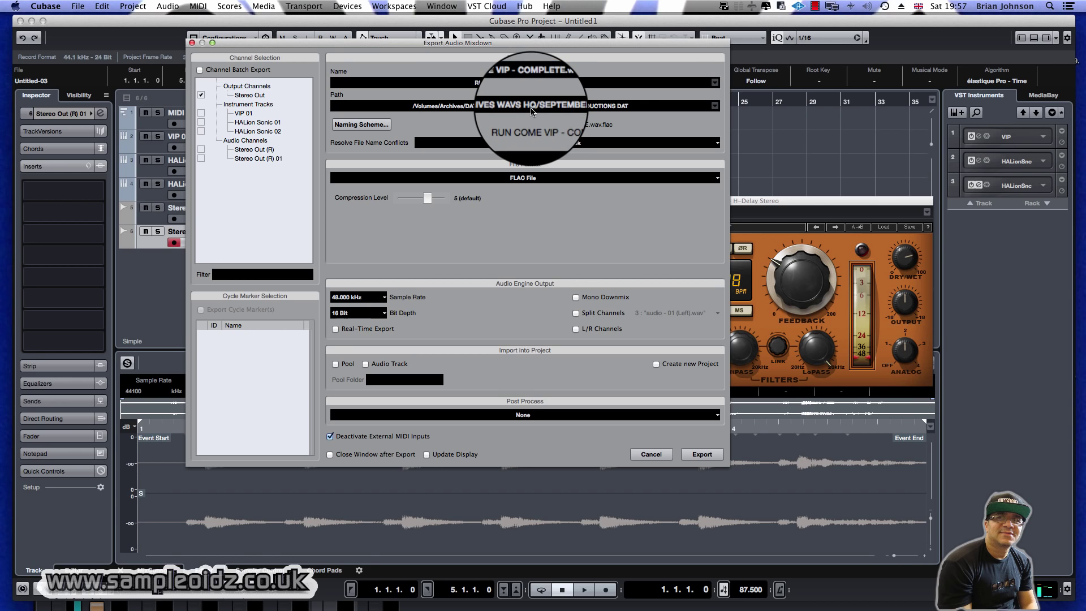
{"action": "left_click", "coordinate": [531, 108]}
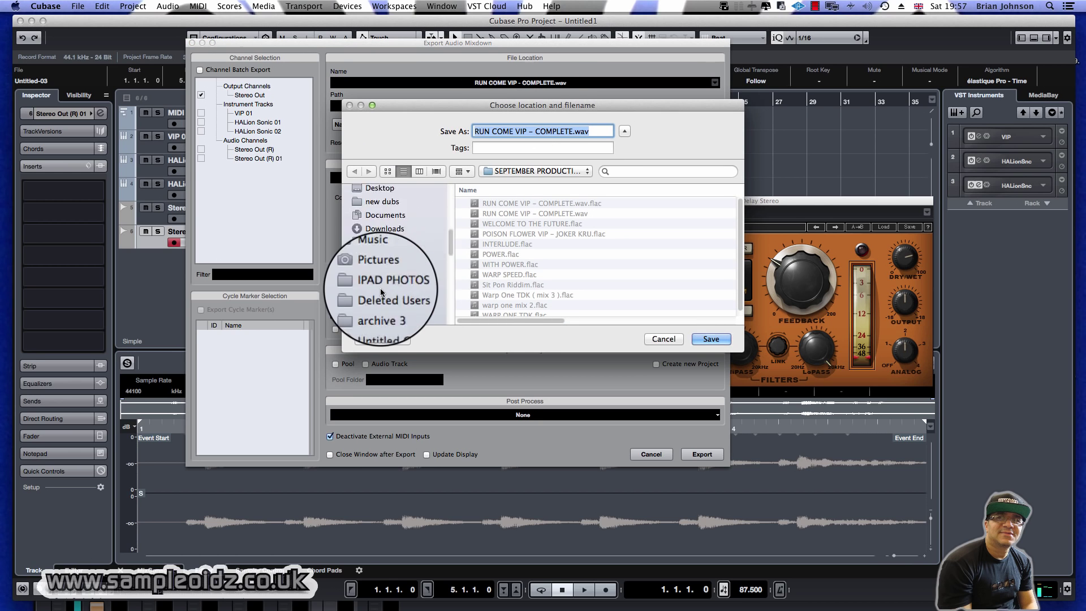
{"action": "scroll", "coordinate": [380, 288], "scroll_direction": "down", "scroll_amount": 10}
{"action": "left_click", "coordinate": [387, 228]}
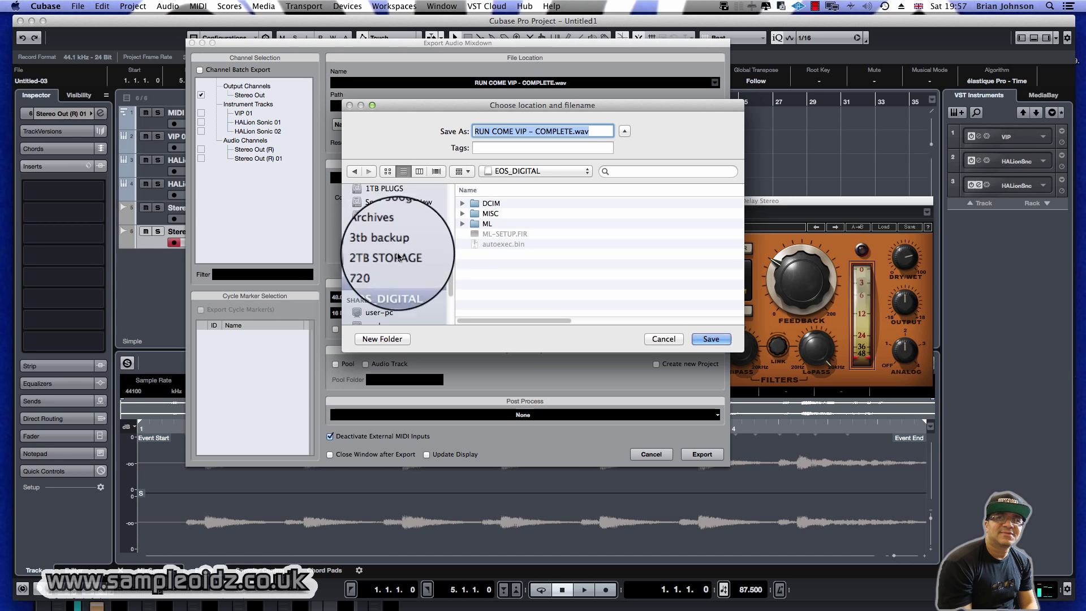
{"action": "left_click", "coordinate": [393, 202]}
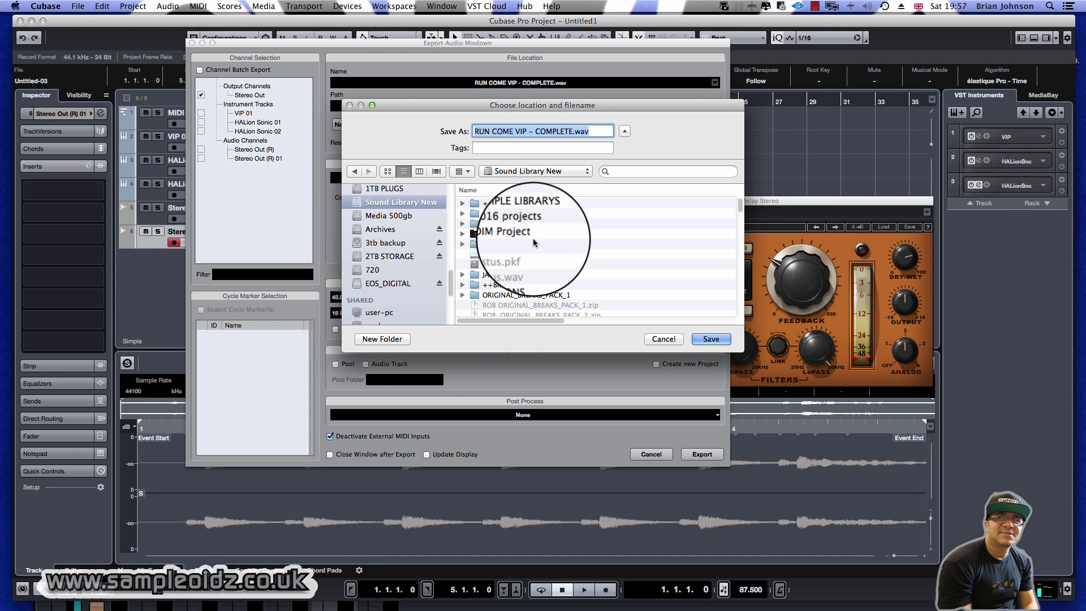
- Create a new folder named DUB SAMPLES on the Sound Library New drive
{"action": "left_click", "coordinate": [383, 338]}
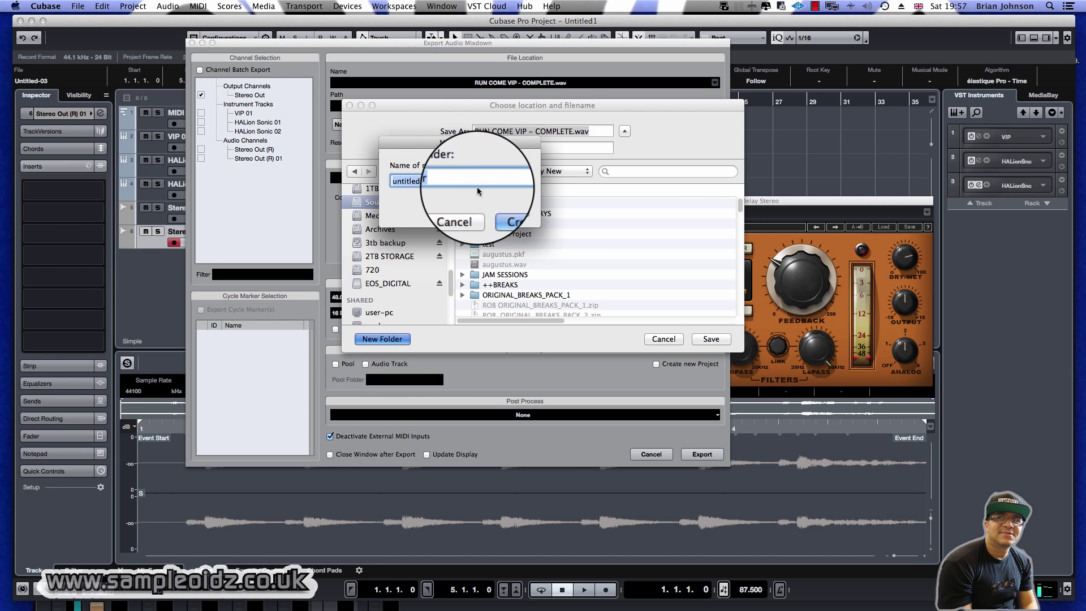
{"action": "key", "text": "BackSpace"}
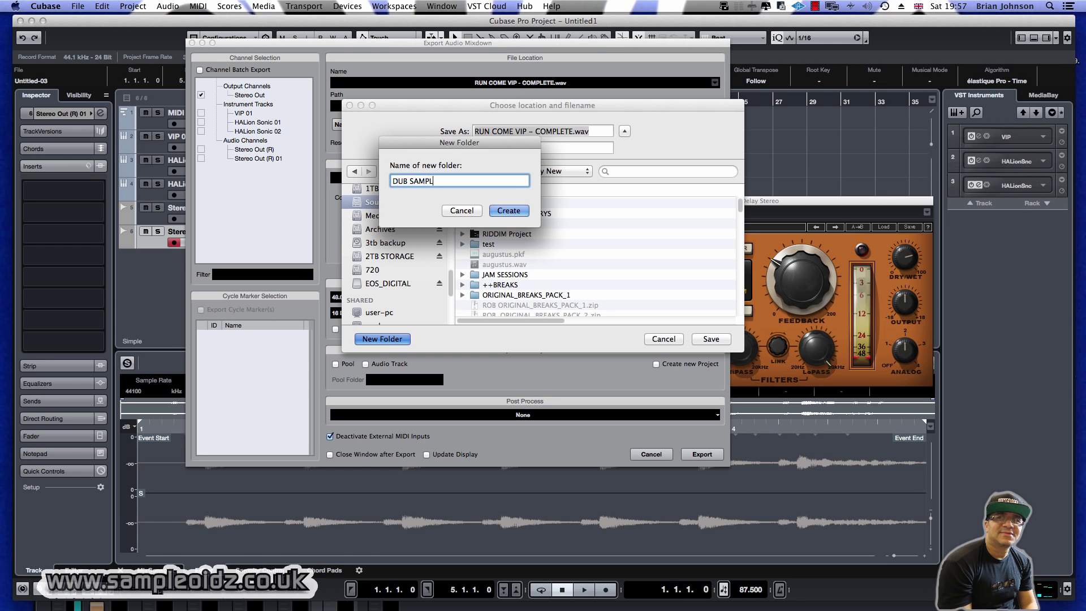
{"action": "left_click", "coordinate": [509, 210]}
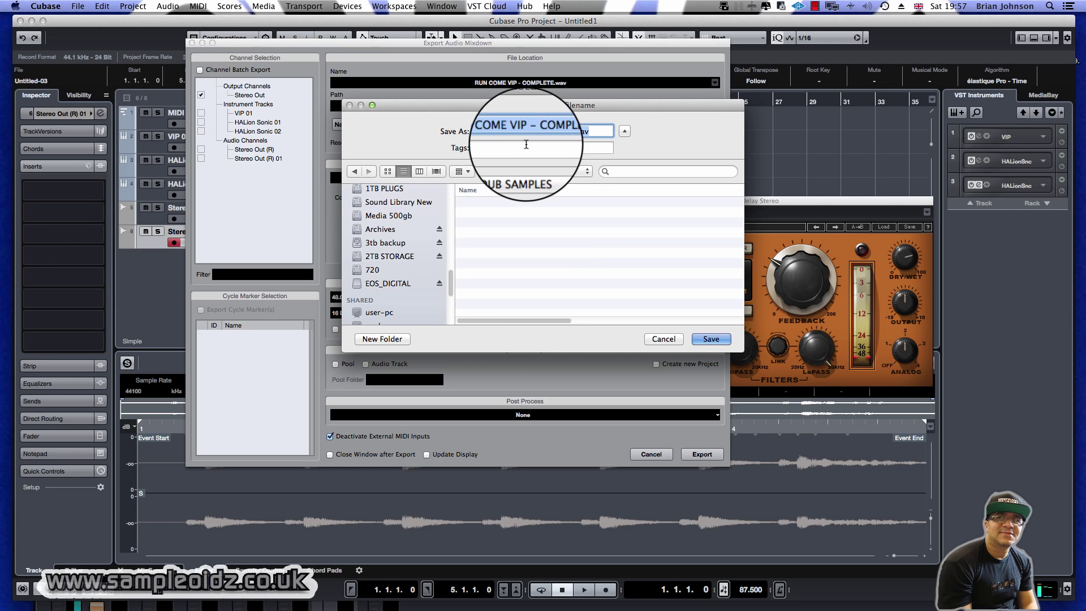
- Name the mixdown file "DUB 1 87.5" and save that name and location
{"action": "type", "text": "DU"}
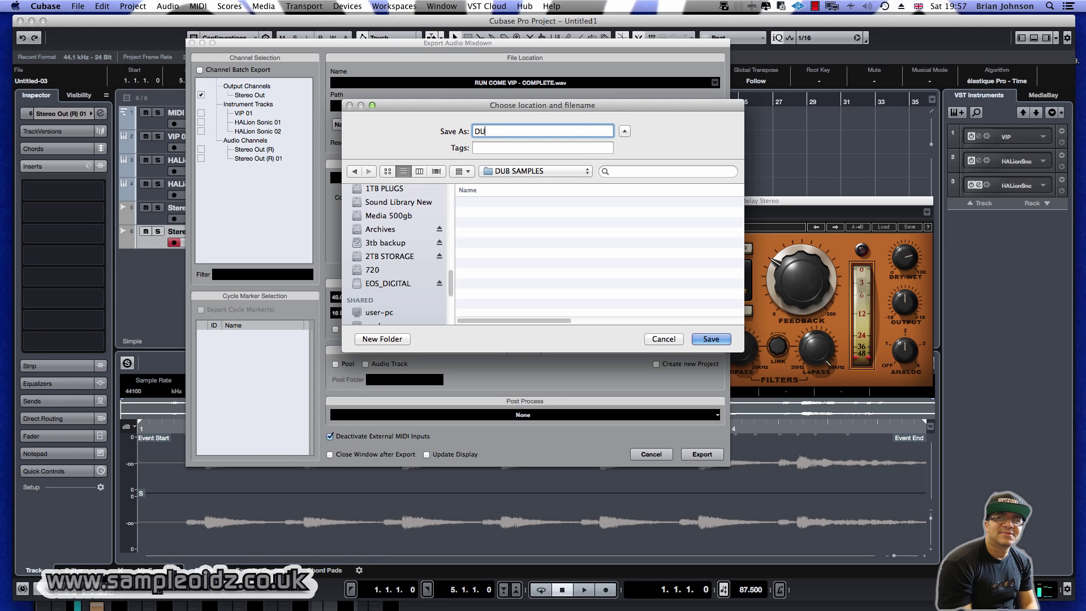
{"action": "type", "text": "B 1 87.5"}
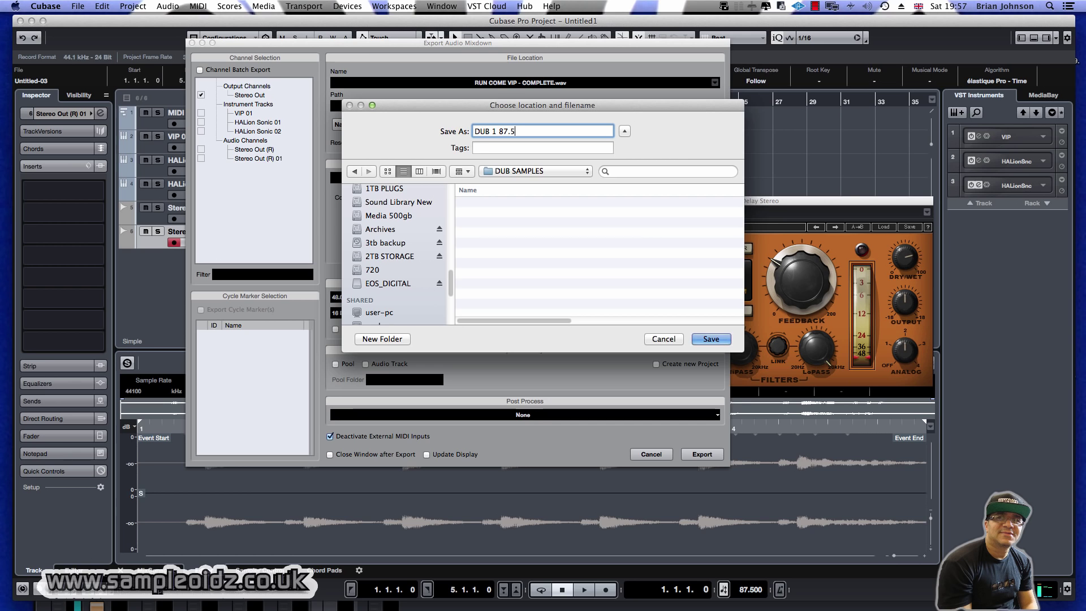
{"action": "left_click", "coordinate": [711, 340]}
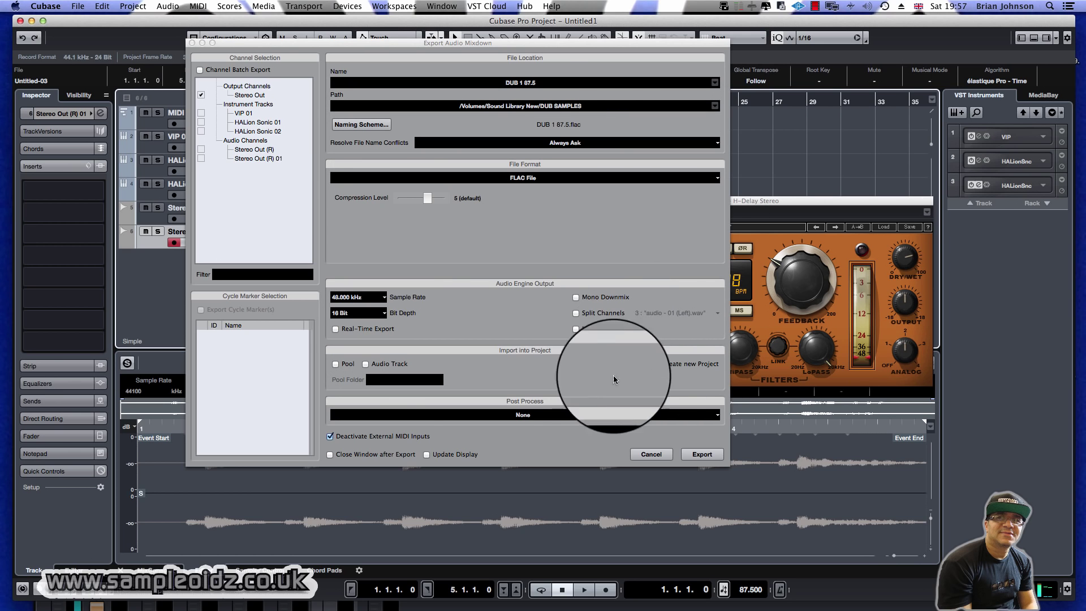
- Set the mixdown's sample rate to 44.100 kHz and its file format to Wave File
{"action": "left_click", "coordinate": [371, 297]}
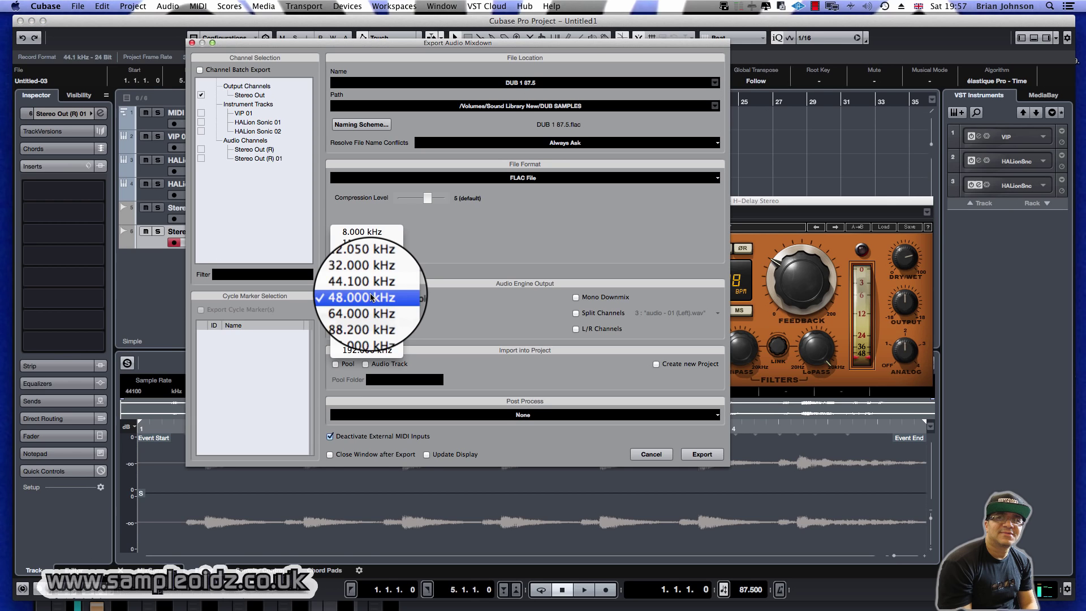
{"action": "left_click", "coordinate": [372, 295]}
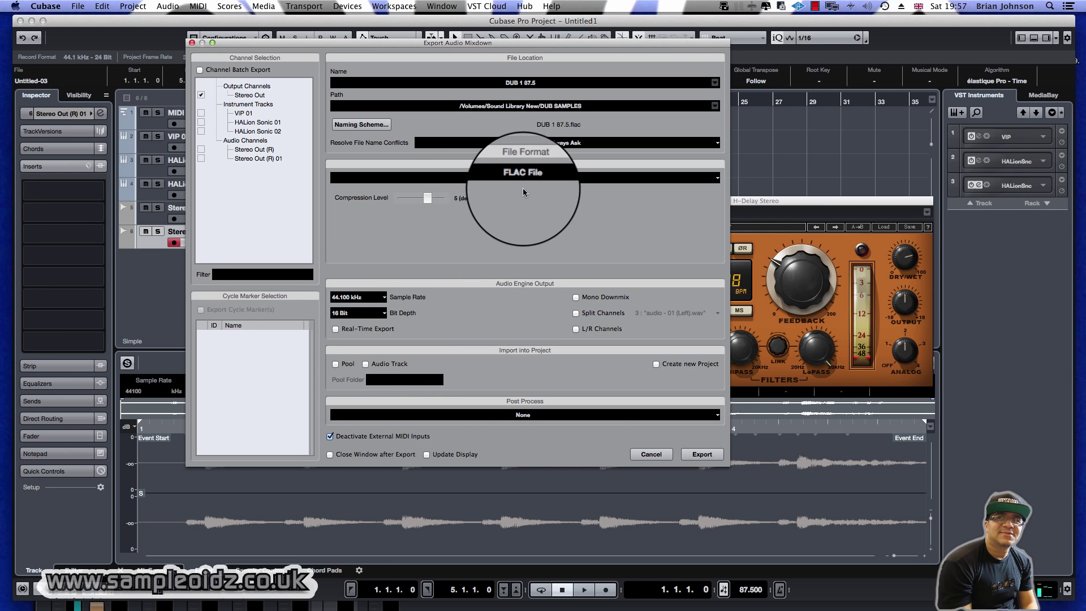
{"action": "left_click", "coordinate": [703, 454]}
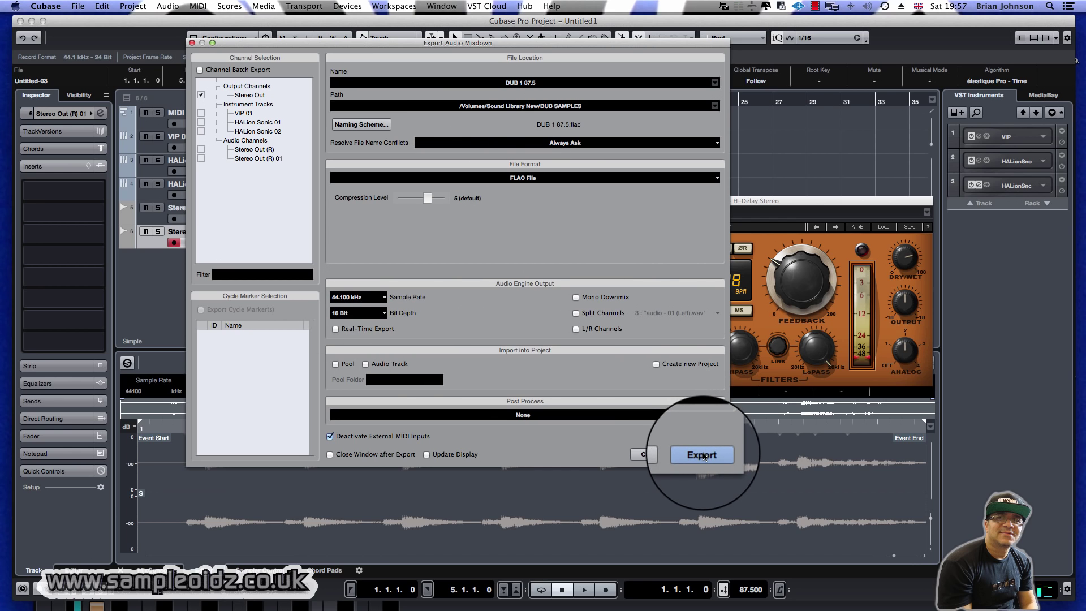
{"action": "left_click", "coordinate": [498, 178]}
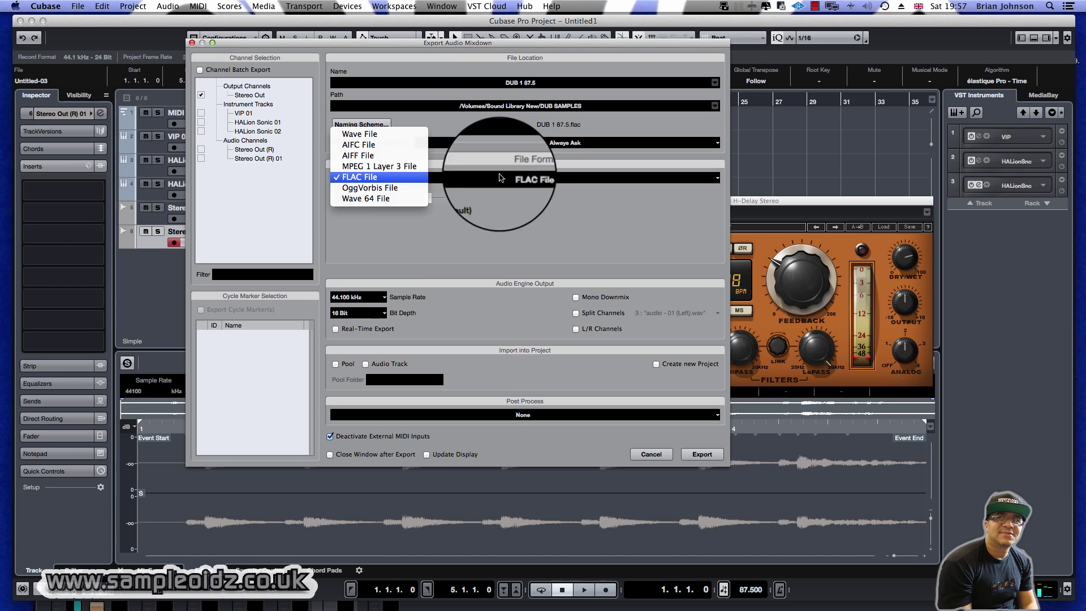
{"action": "left_click", "coordinate": [394, 137]}
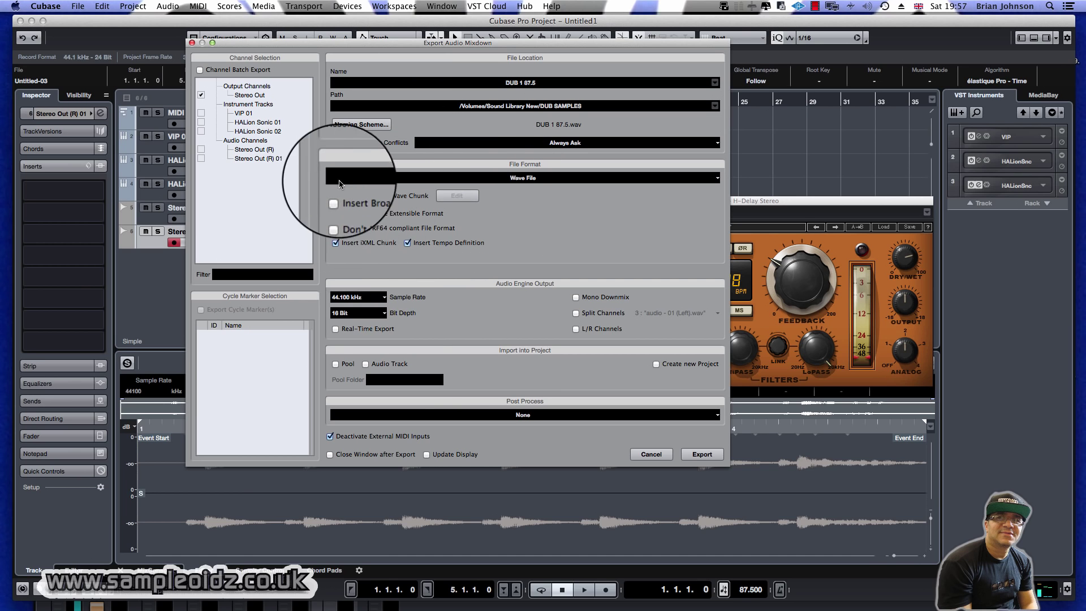
- Export the "DUB 1 87.5" mixdown and close the export dialog
{"action": "left_click", "coordinate": [708, 457]}
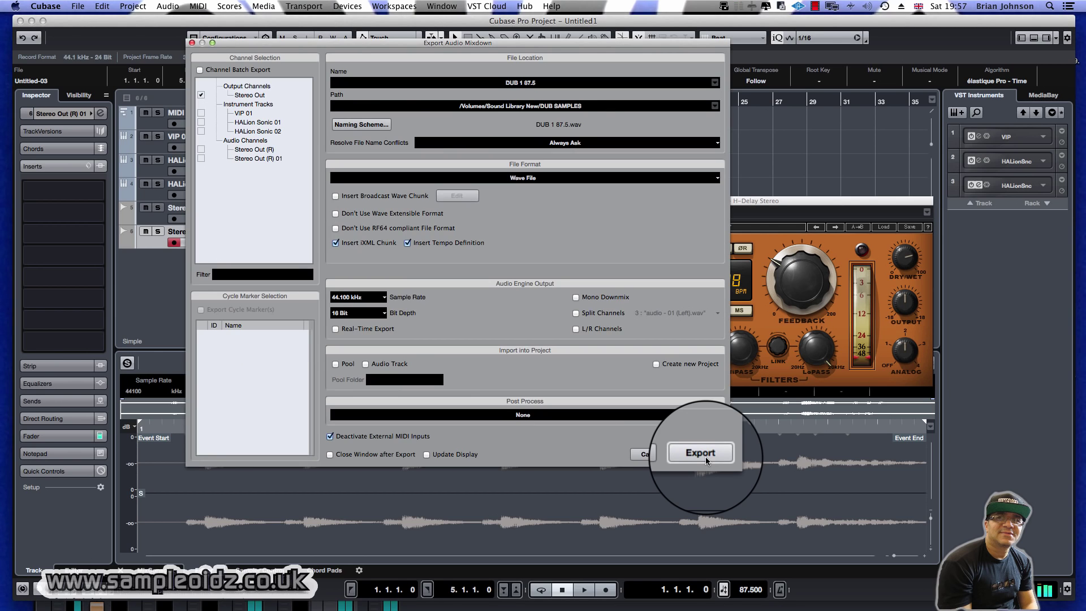
{"action": "left_click", "coordinate": [666, 459]}
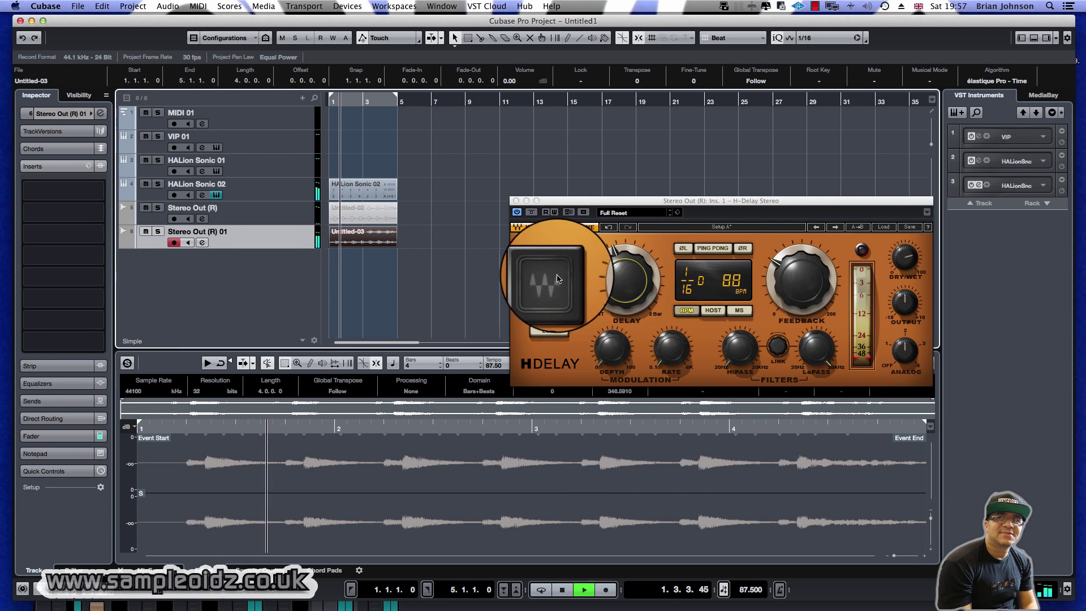
- Stop playback and assign the H-Delay's Delay knob to a hardware controller using the Learn function
{"action": "key", "text": "space"}
{"action": "right_click", "coordinate": [613, 286]}
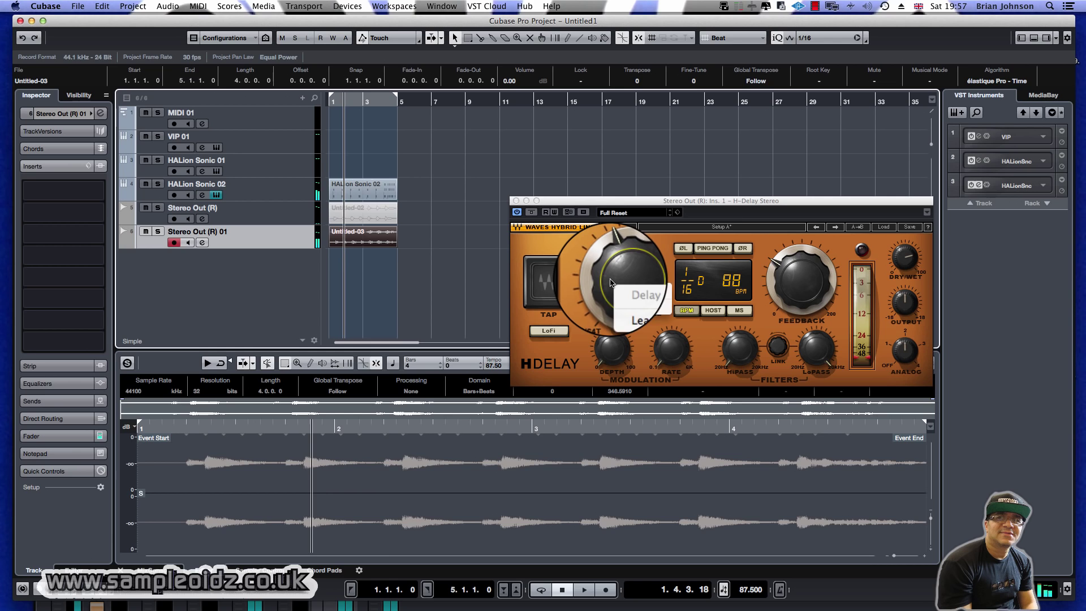
{"action": "left_click", "coordinate": [627, 307]}
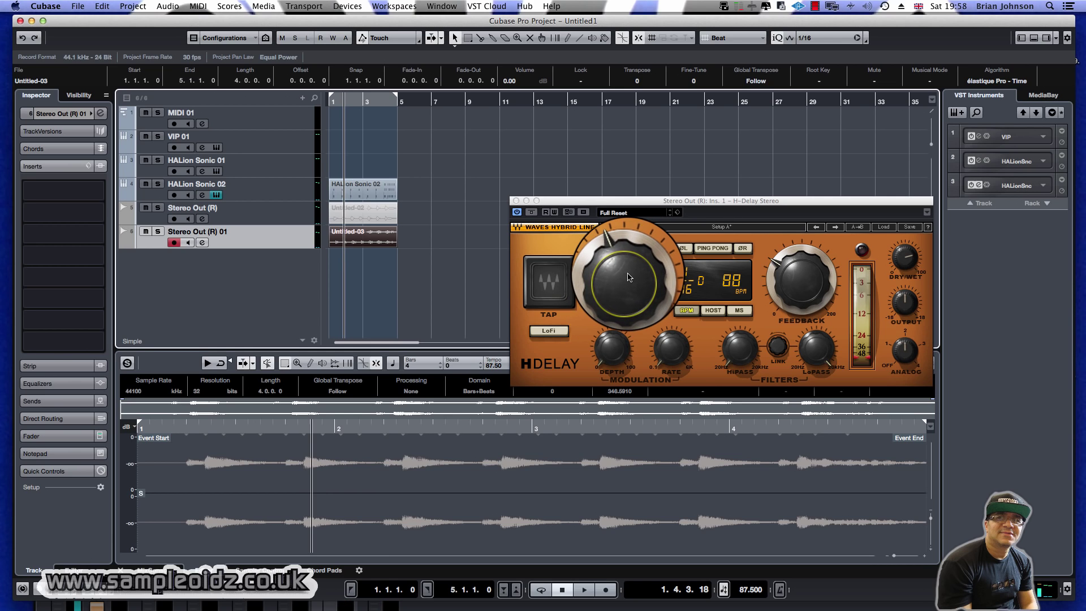
{"action": "right_click", "coordinate": [633, 295]}
{"action": "left_click", "coordinate": [641, 302]}
{"action": "right_click", "coordinate": [629, 295]}
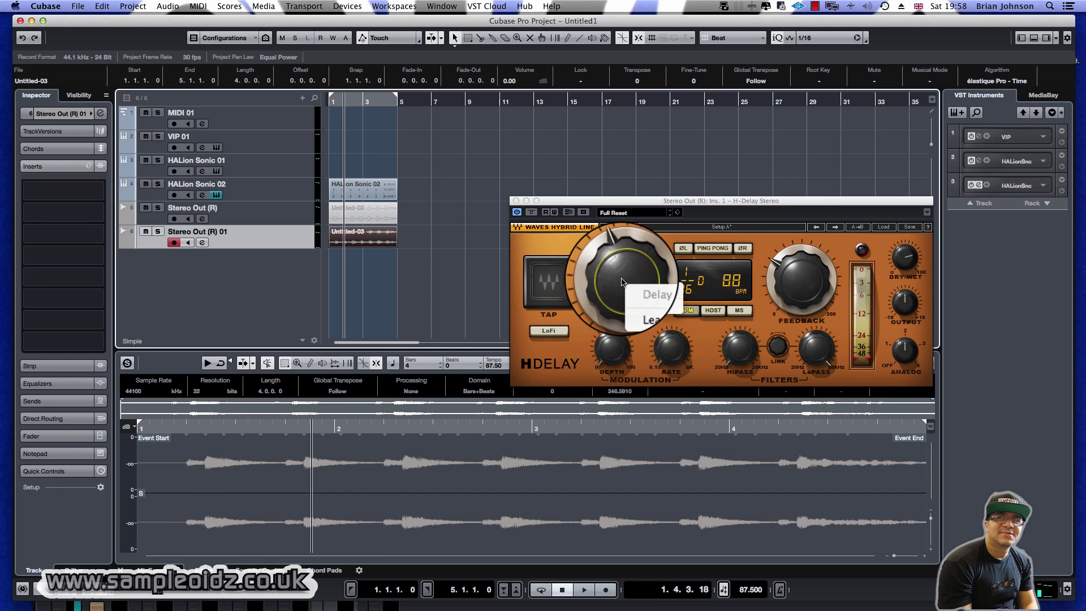
{"action": "left_click", "coordinate": [636, 307]}
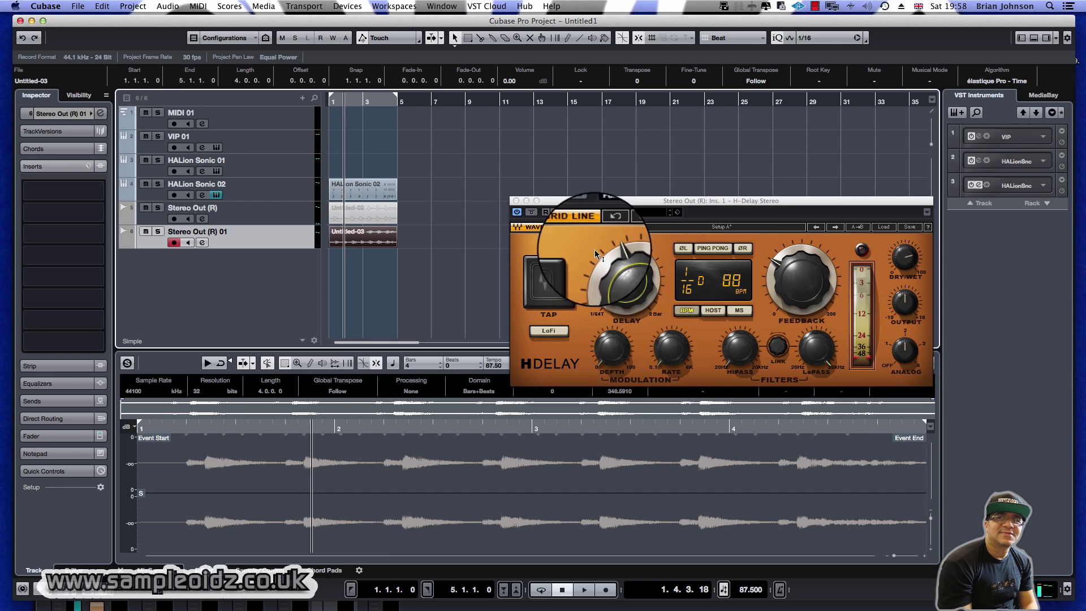
- Return to the project start, show the Stereo Out (R) 01 track's automation lane and examine its list of automatable parameters
{"action": "left_click", "coordinate": [387, 269]}
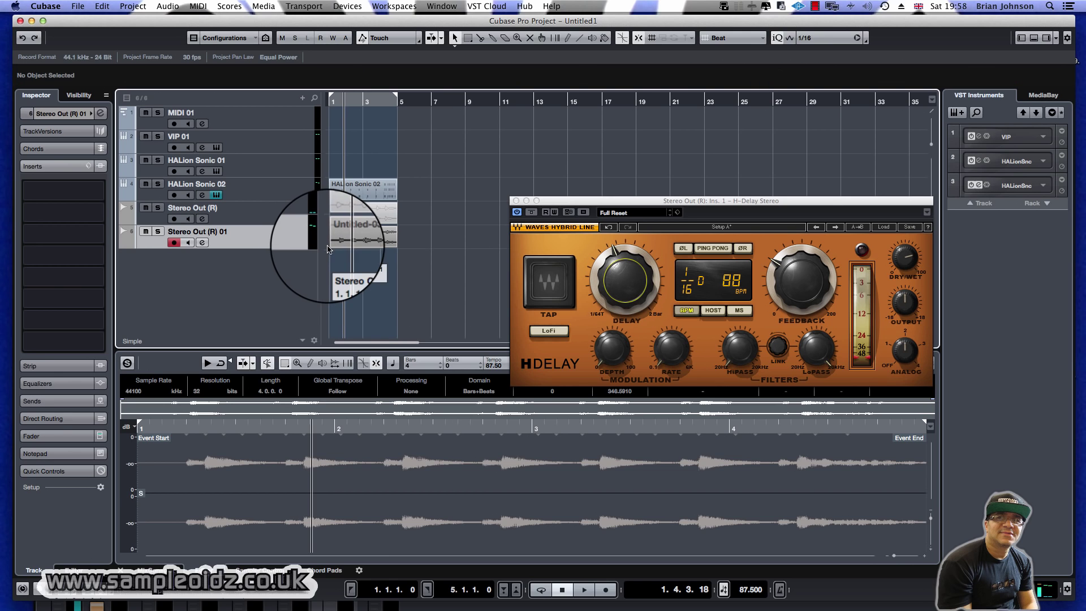
{"action": "key", "text": "comma"}
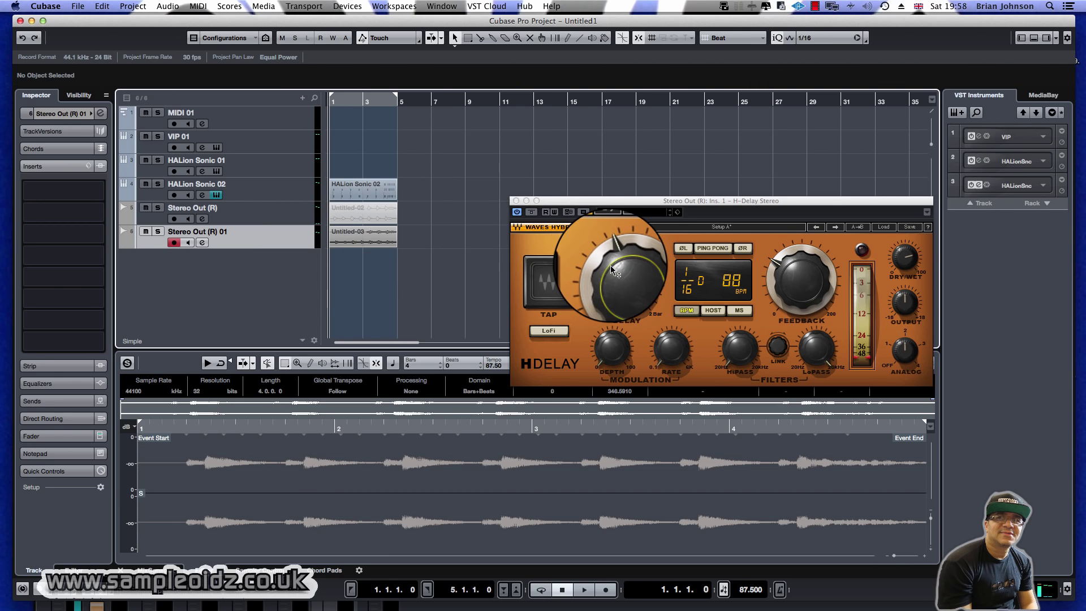
{"action": "left_click", "coordinate": [123, 243]}
{"action": "left_click", "coordinate": [189, 256]}
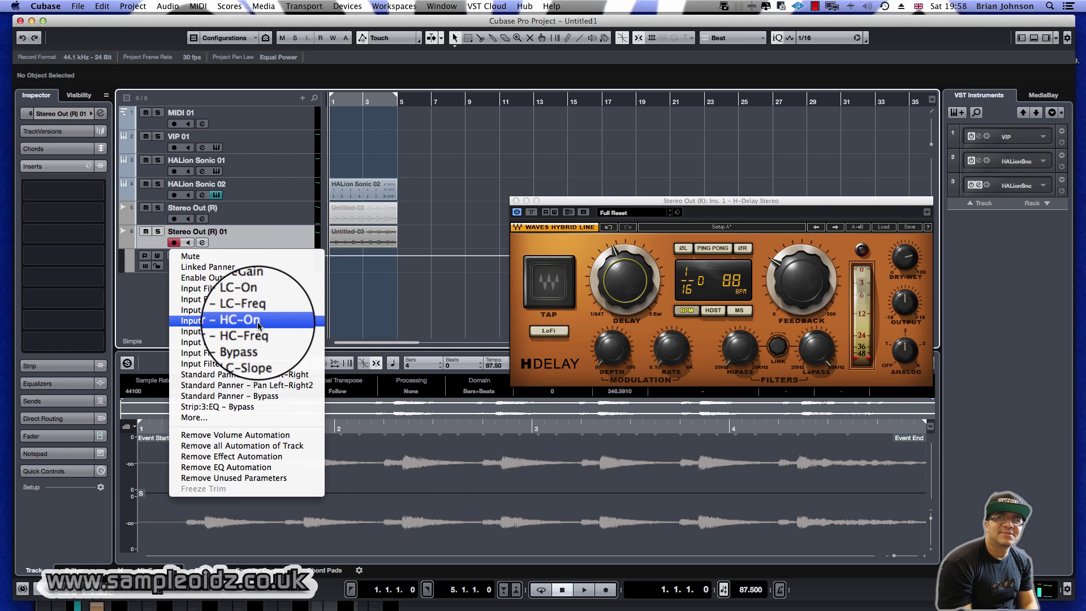
{"action": "left_click", "coordinate": [251, 420]}
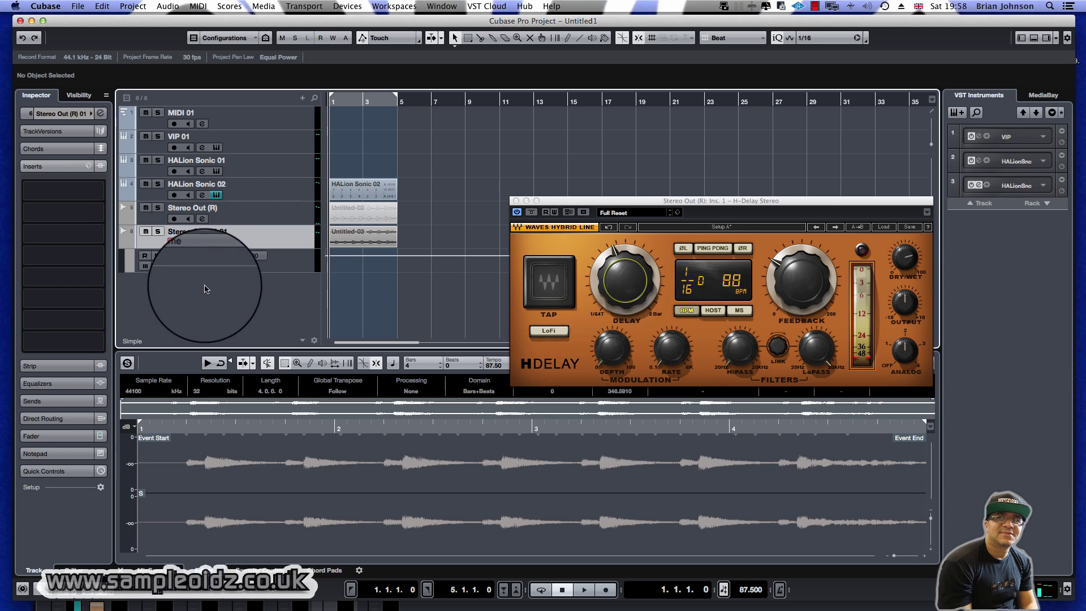
{"action": "left_click", "coordinate": [202, 257]}
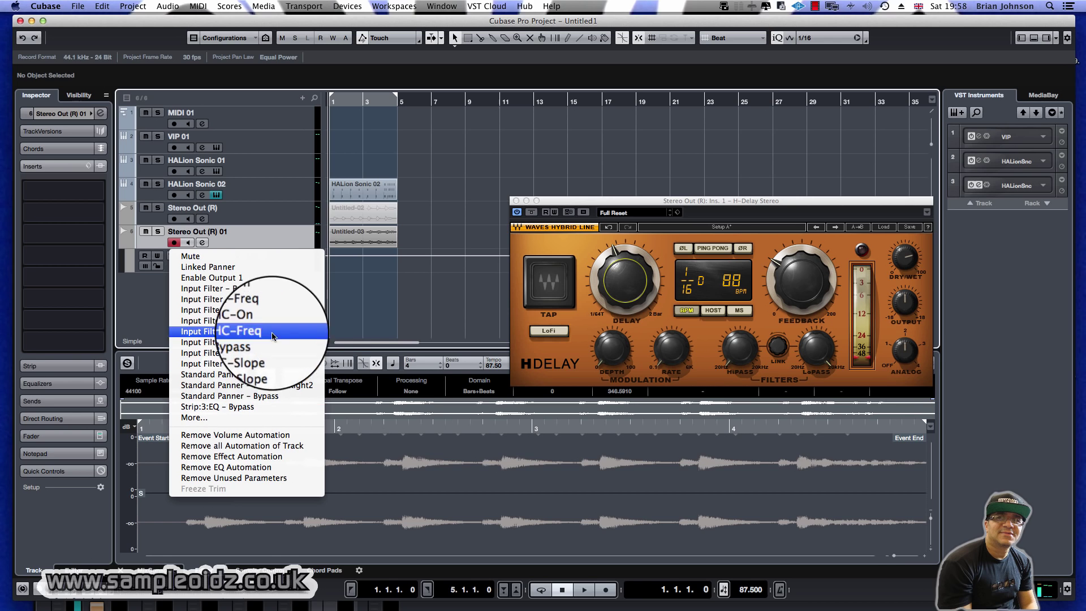
{"action": "left_click", "coordinate": [362, 293]}
- Enable automation reading and writing for the H-Delay and show the Stereo Out (R) 01 track's basic settings
{"action": "left_click", "coordinate": [554, 212]}
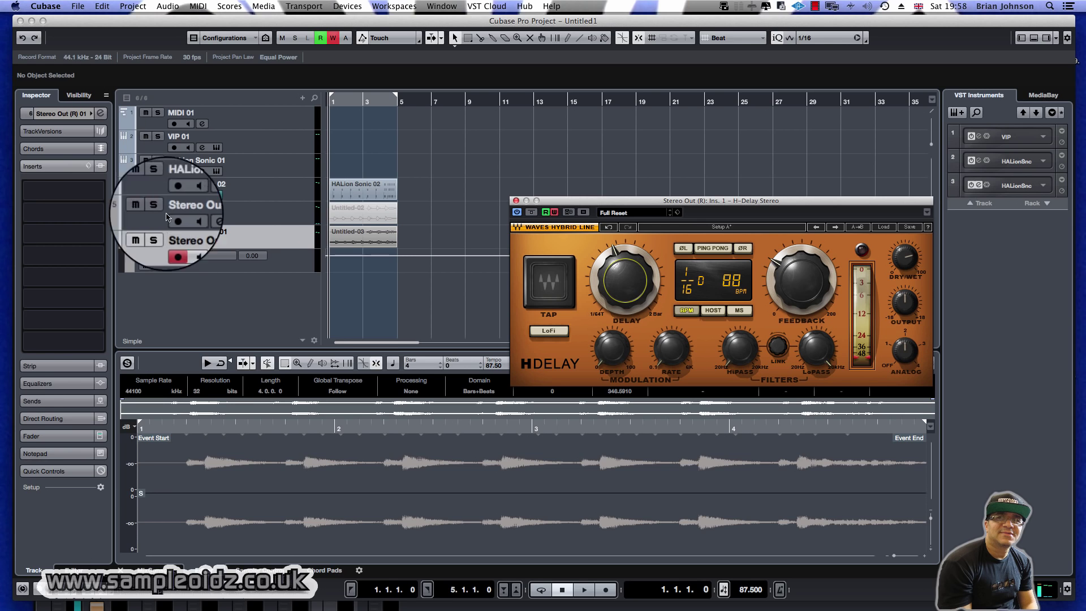
{"action": "left_click", "coordinate": [67, 116]}
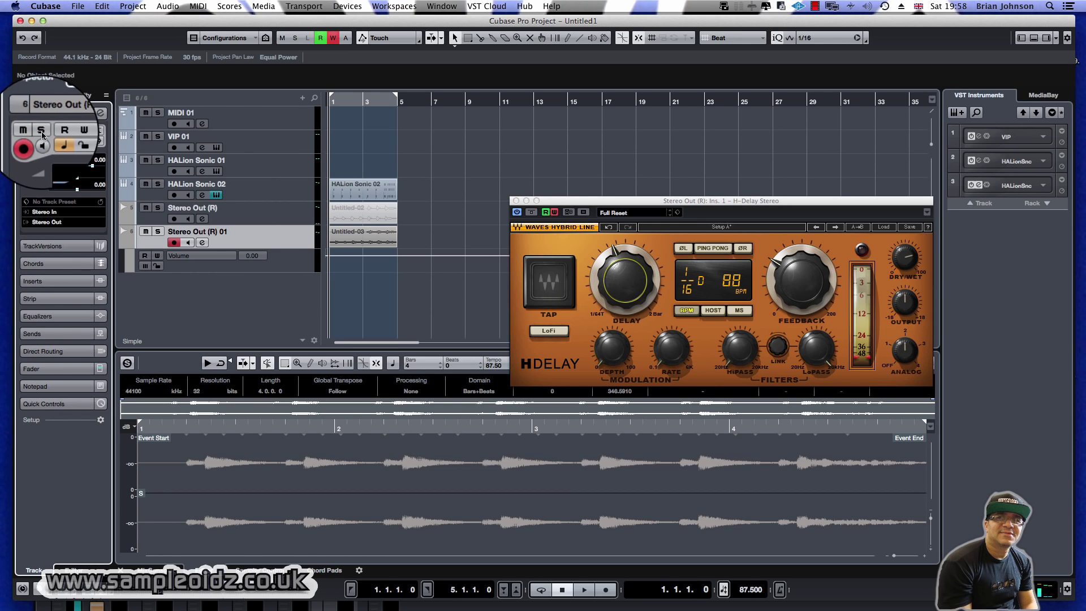
{"action": "left_click", "coordinate": [69, 131]}
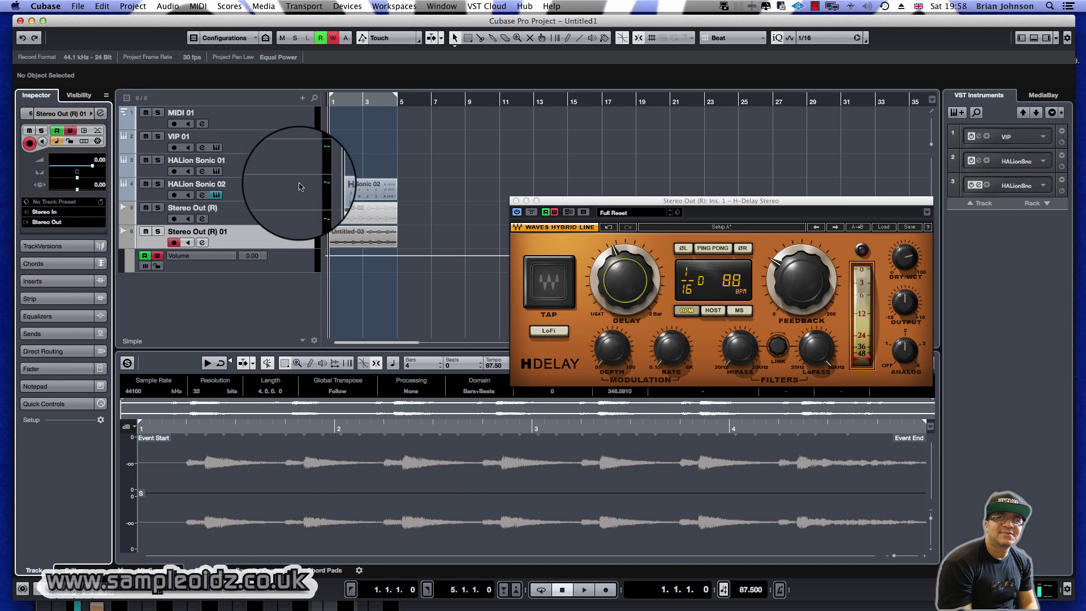
- Copy the Untitled-03 event to bar 5 on the same track and extend the right locator to bar 9
{"action": "left_click_drag", "start_coordinate": [362, 245], "coordinate": [430, 244]}
{"action": "left_click_drag", "start_coordinate": [397, 102], "coordinate": [468, 107]}
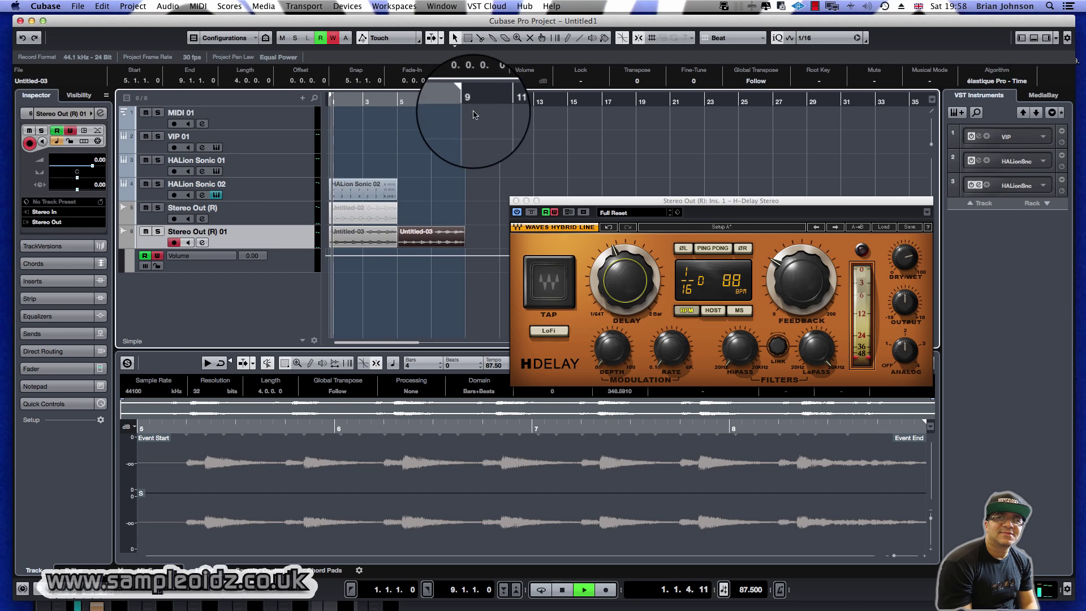
- Play the project while moving the H-Delay's Delay knob, and stop playback
{"action": "left_click", "coordinate": [576, 248]}
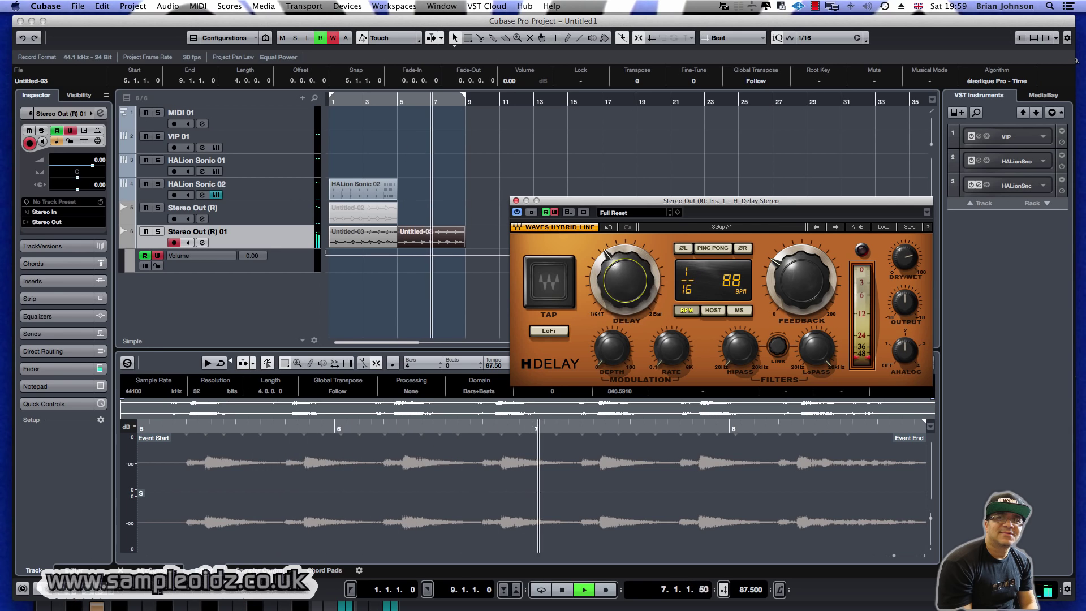
{"action": "key", "text": "space"}
{"action": "left_click", "coordinate": [453, 311]}
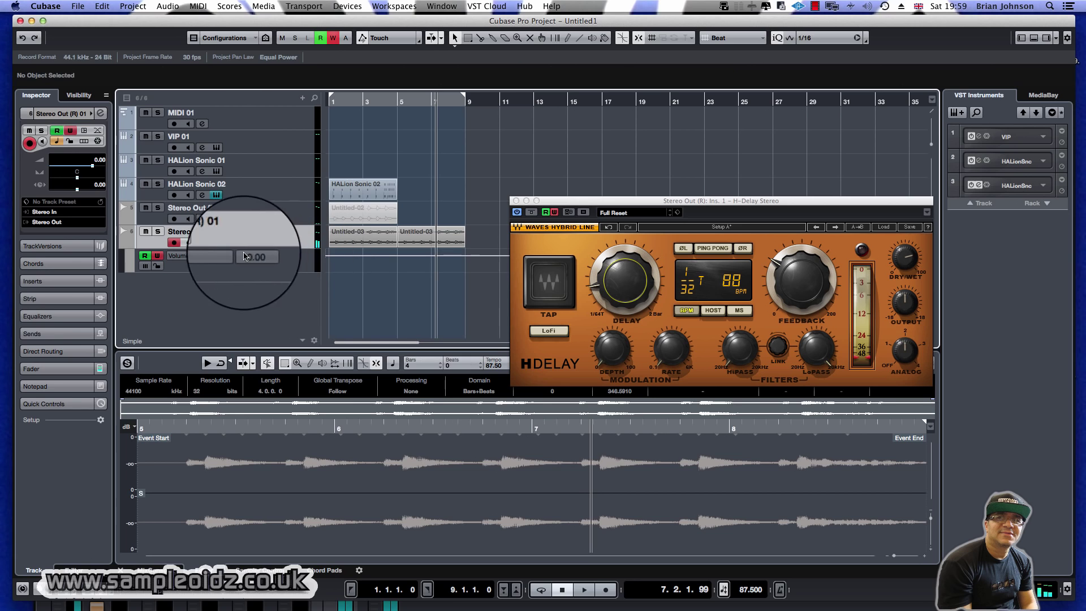
- Check the inserts of the Stereo Out (R) 01 and Stereo Out (R) tracks to find which one hosts the H-Delay
{"action": "left_click", "coordinate": [41, 282]}
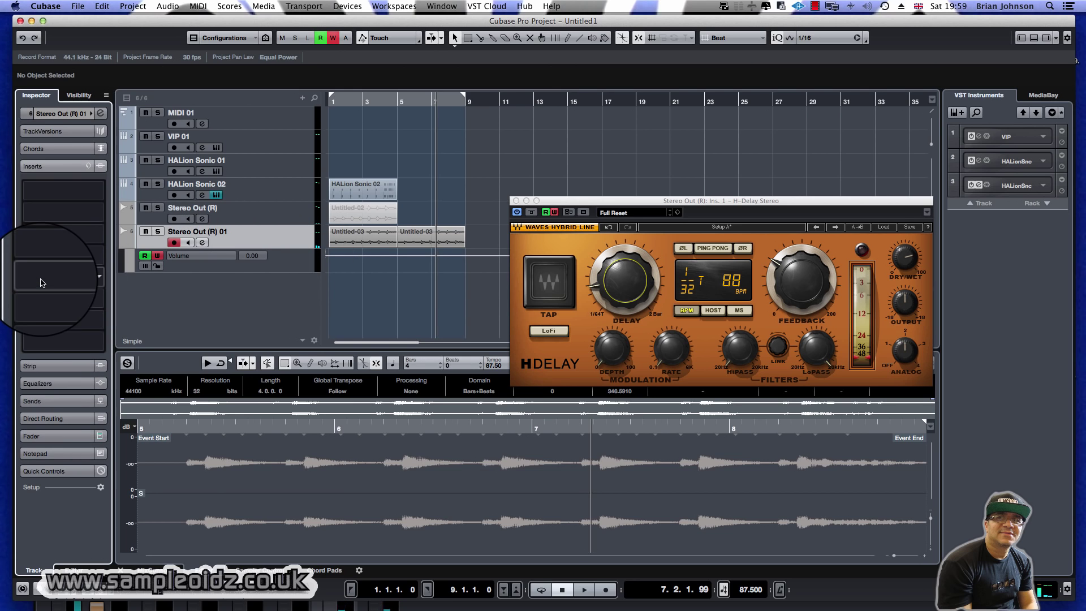
{"action": "left_click", "coordinate": [49, 162]}
{"action": "left_click", "coordinate": [265, 217]}
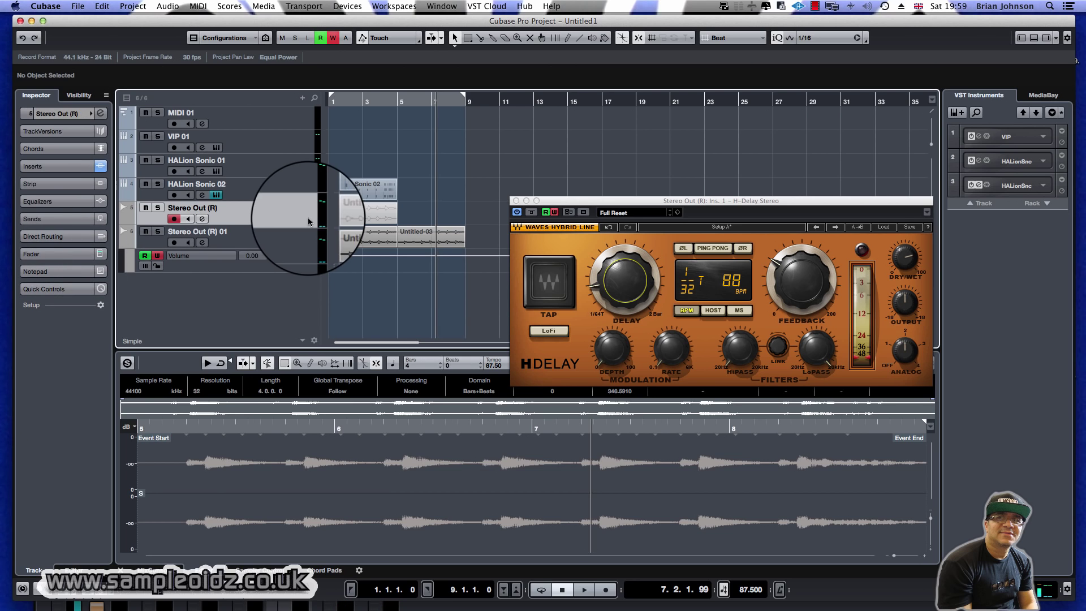
{"action": "left_click", "coordinate": [67, 166]}
- Mute both Untitled-03 events and unmute the Untitled-02 event on the Stereo Out (R) track
{"action": "right_click", "coordinate": [426, 174]}
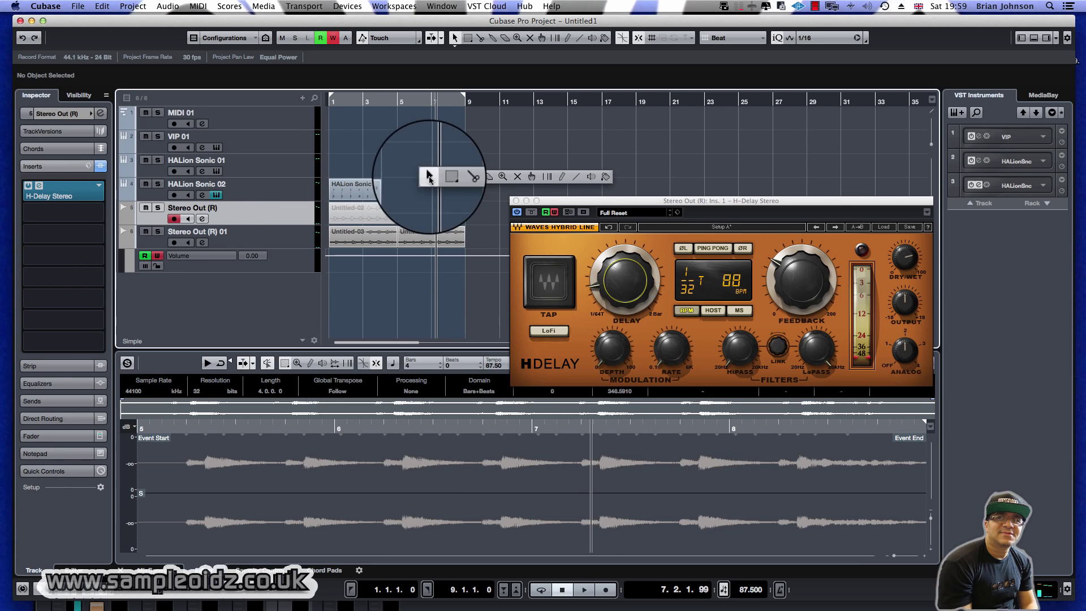
{"action": "left_click", "coordinate": [516, 175]}
{"action": "left_click", "coordinate": [411, 246]}
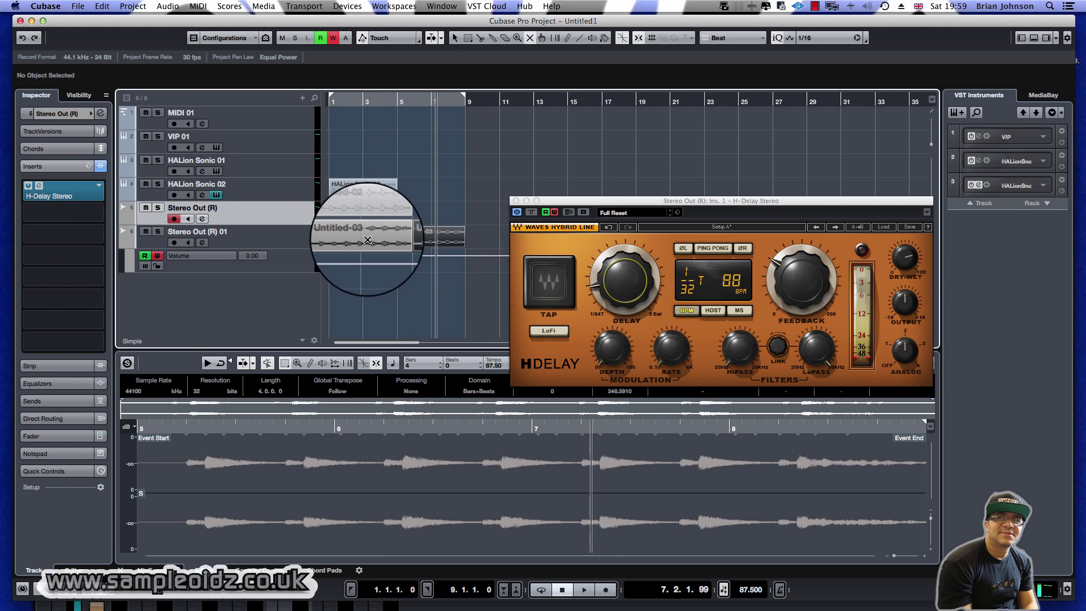
{"action": "left_click", "coordinate": [362, 215]}
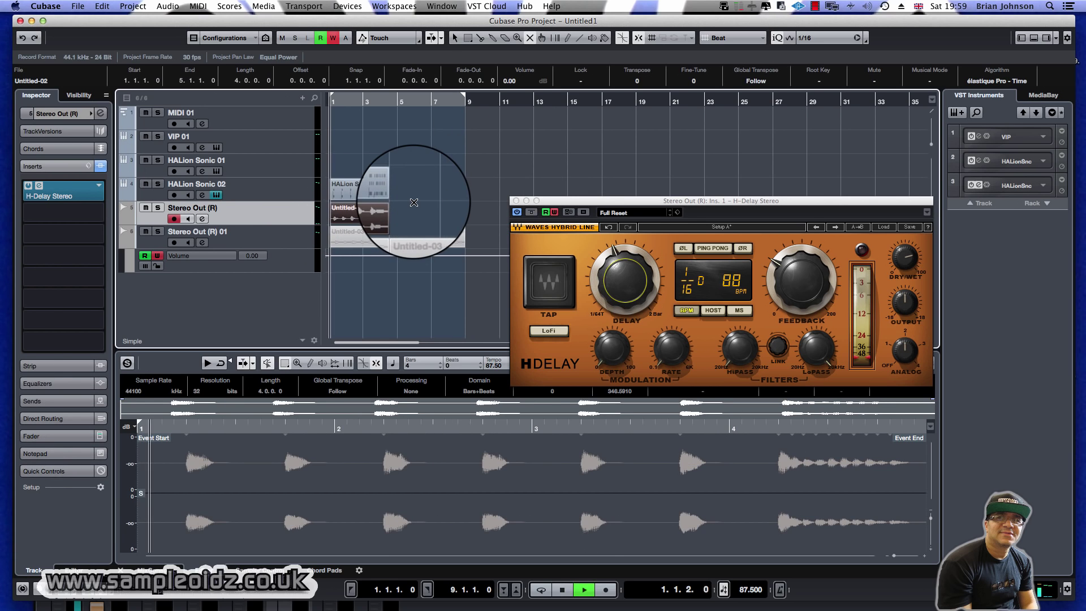
- Write Delay knob automation by turning the knob while the Stereo Out (R) track plays
{"action": "left_click_drag", "start_coordinate": [625, 280], "coordinate": [625, 303]}
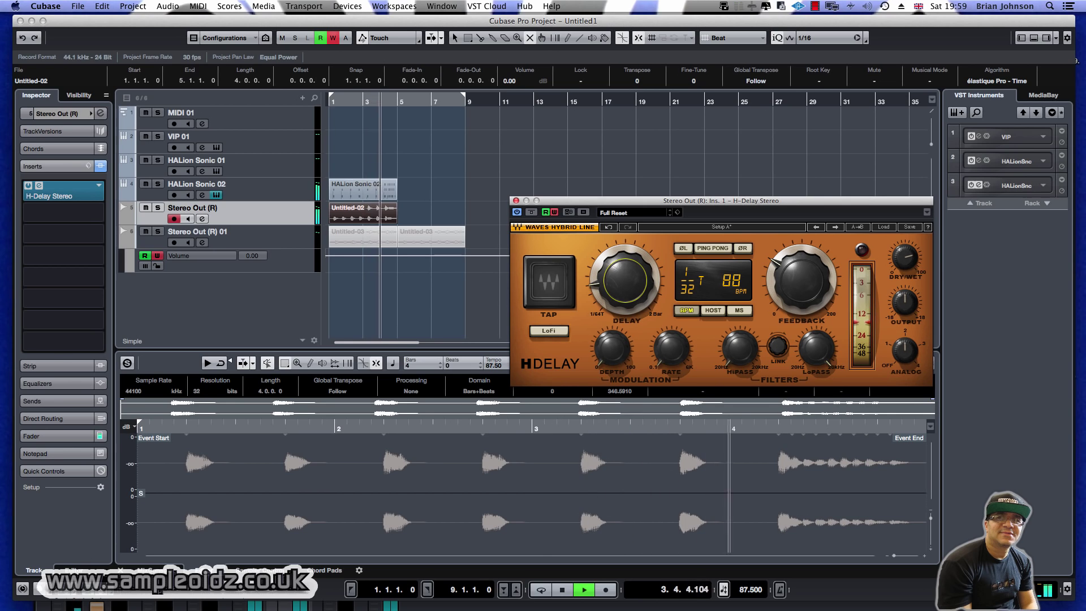
{"action": "key", "text": "space"}
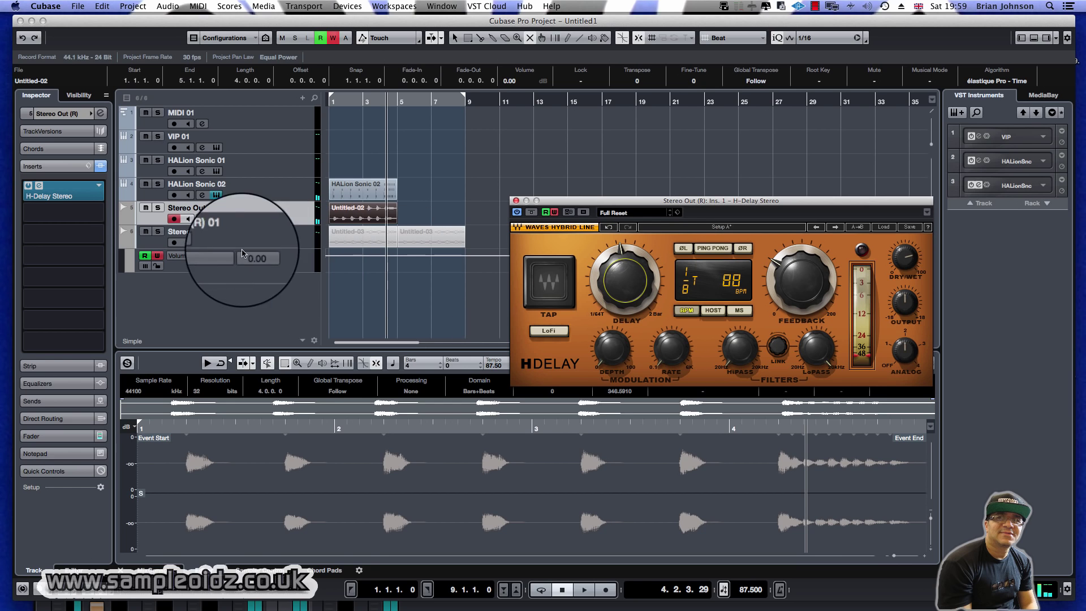
- Turn off automation writing for the H-Delay and play back the recorded Delay moves from the project start
{"action": "left_click", "coordinate": [57, 113]}
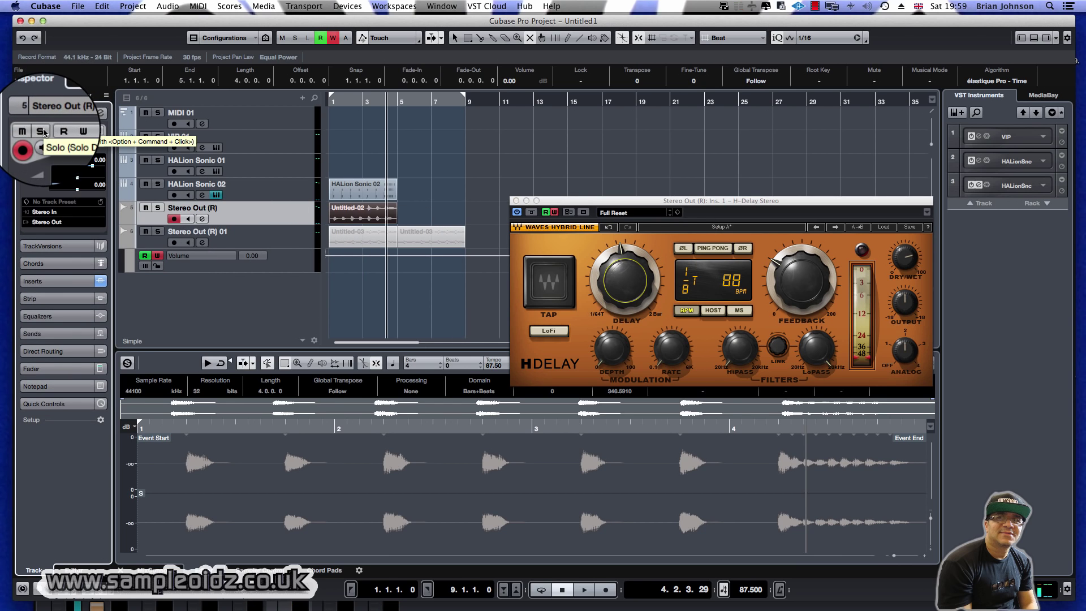
{"action": "left_click", "coordinate": [555, 212]}
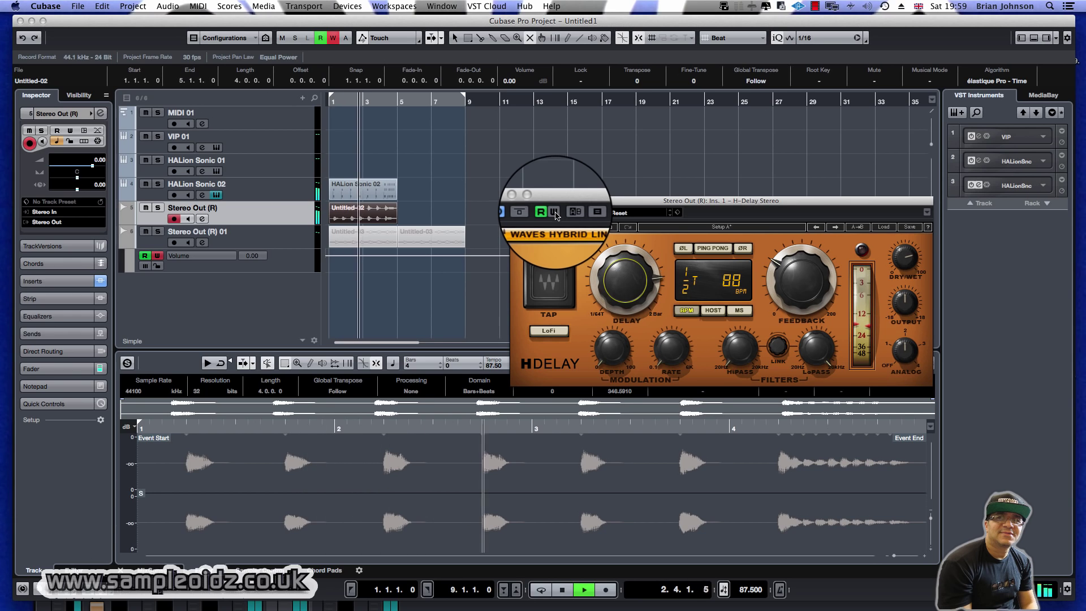
{"action": "key", "text": "space"}
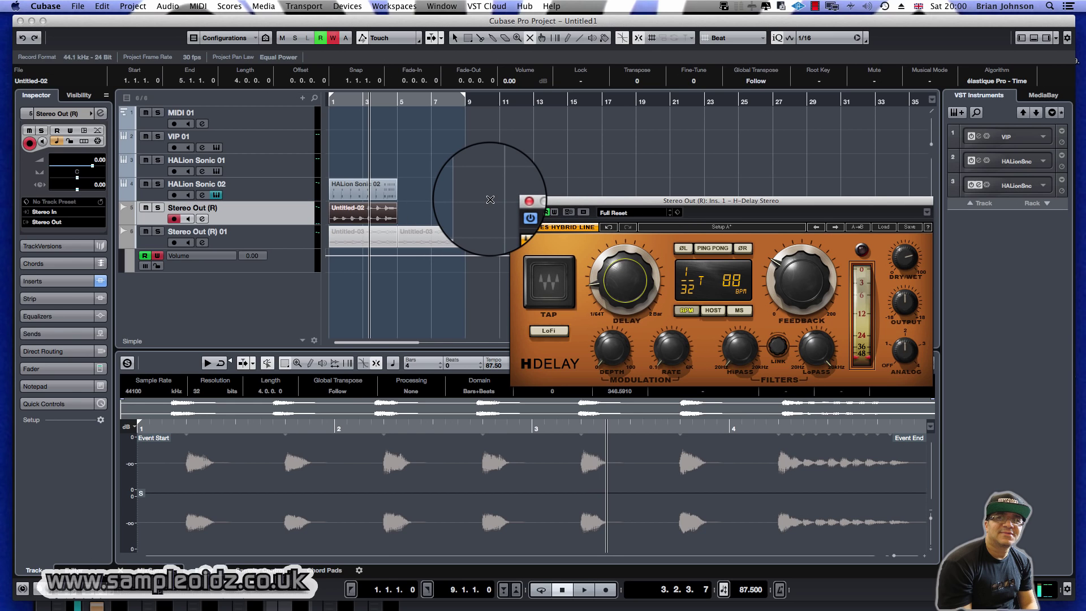
{"action": "key", "text": "KP_Decimal"}
{"action": "key", "text": "space"}
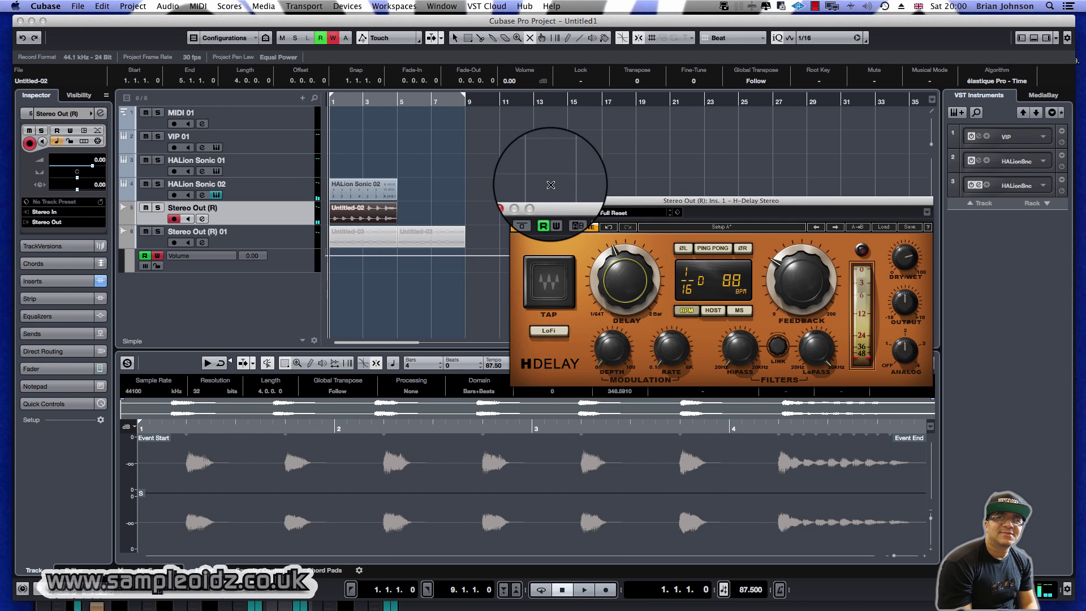
- Render the Untitled-02 event in place with the current settings
{"action": "left_click", "coordinate": [550, 185]}
{"action": "key", "text": "1"}
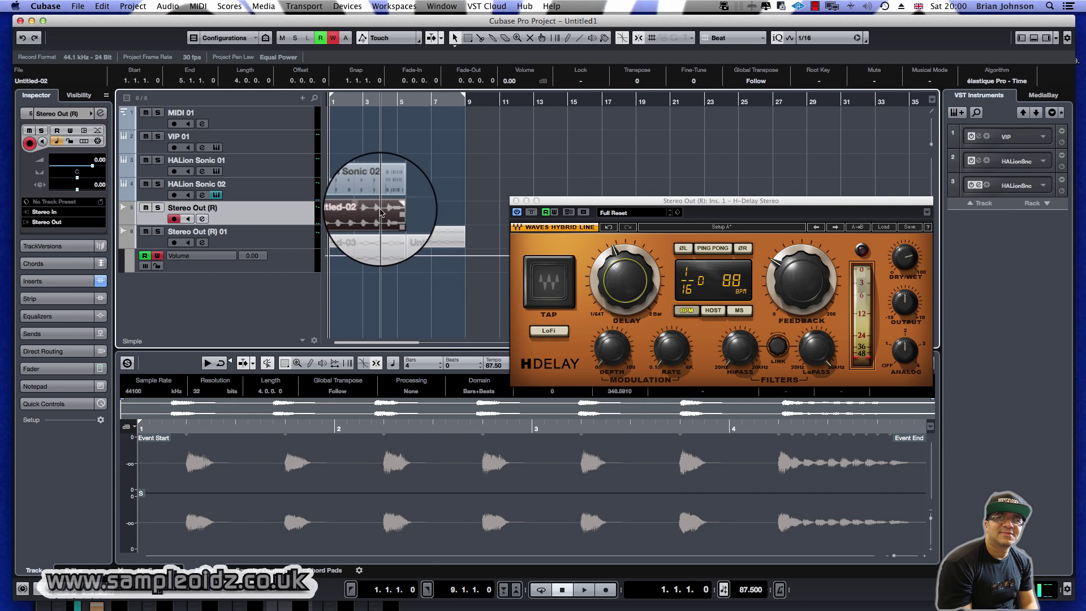
{"action": "right_click", "coordinate": [380, 212]}
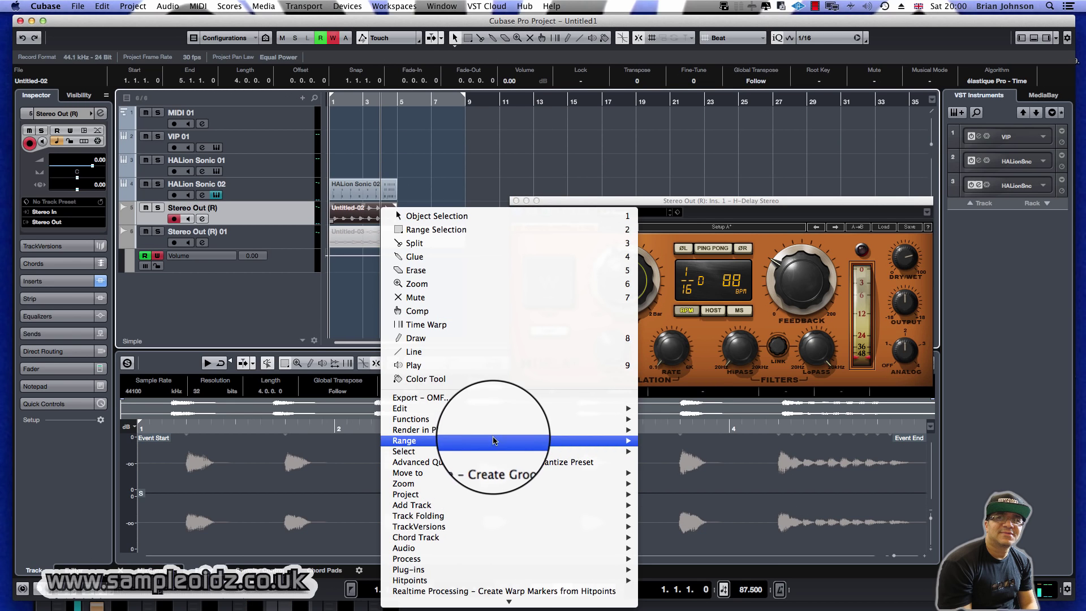
{"action": "mouse_move", "coordinate": [498, 430]}
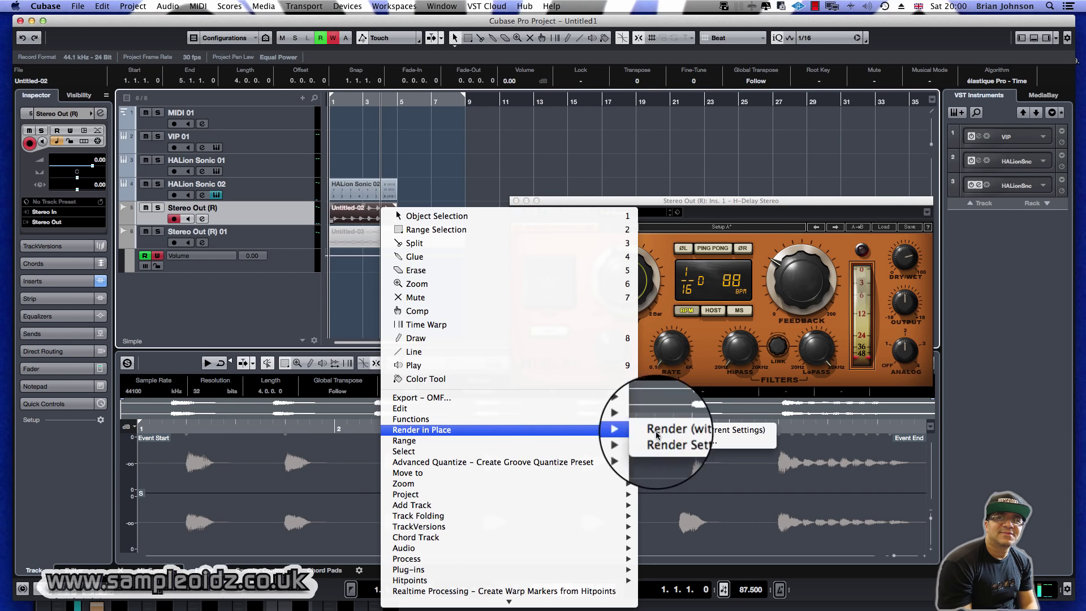
{"action": "left_click", "coordinate": [719, 433]}
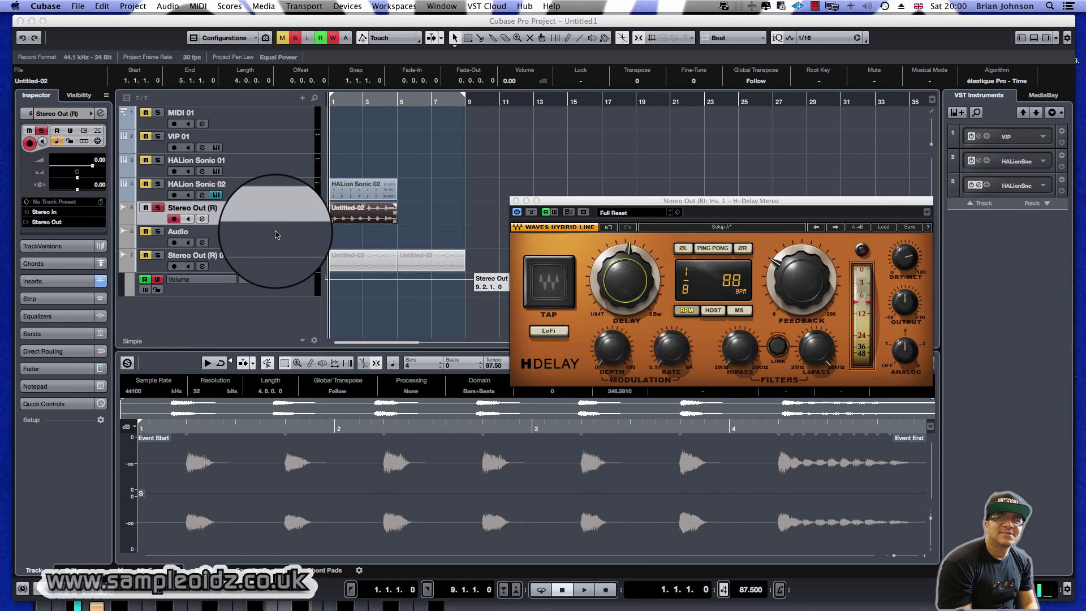
- Unmute the original Untitled-02 event on the Stereo Out (R) track and play it from the start
{"action": "left_click", "coordinate": [282, 215]}
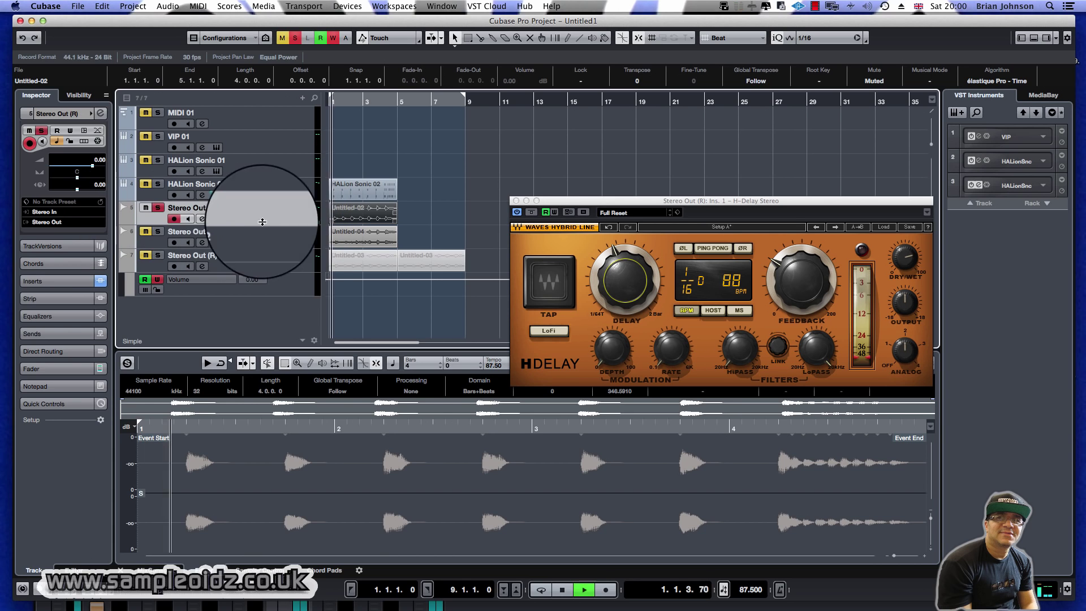
{"action": "right_click", "coordinate": [395, 208]}
{"action": "left_click", "coordinate": [482, 210]}
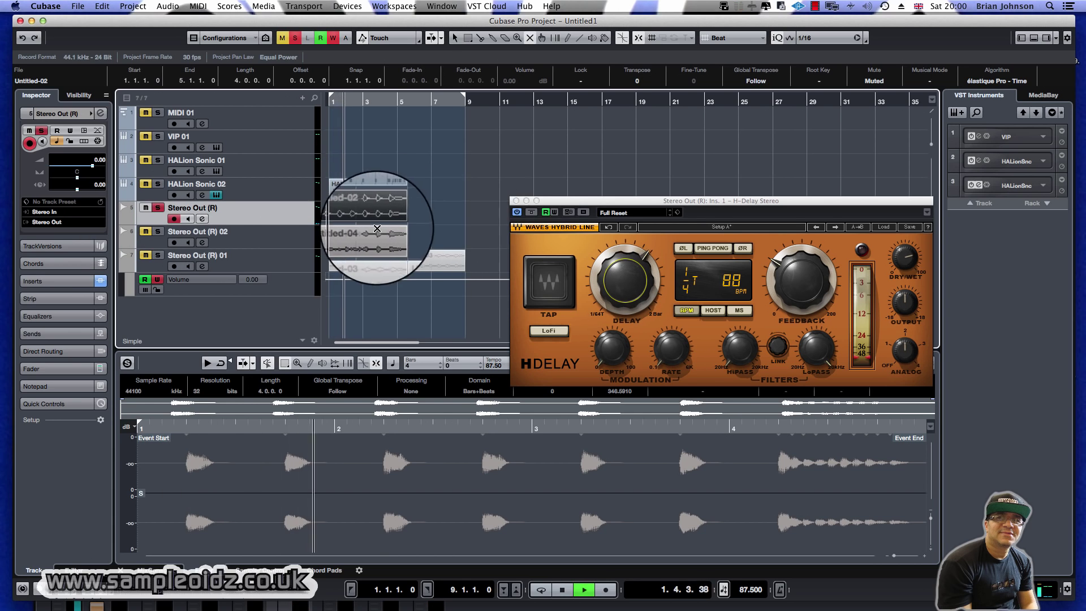
{"action": "key", "text": "space"}
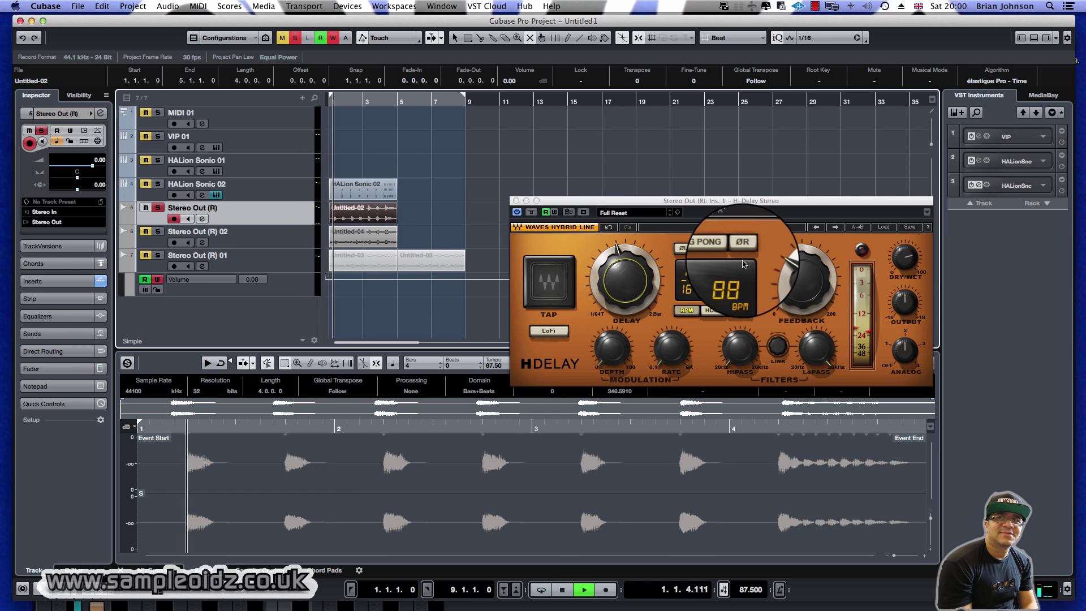
- Raise the H-Delay Feedback slightly during playback and render the Untitled-02 event in place with the current settings
{"action": "key", "text": "space"}
{"action": "left_click_drag", "start_coordinate": [785, 282], "coordinate": [785, 261]}
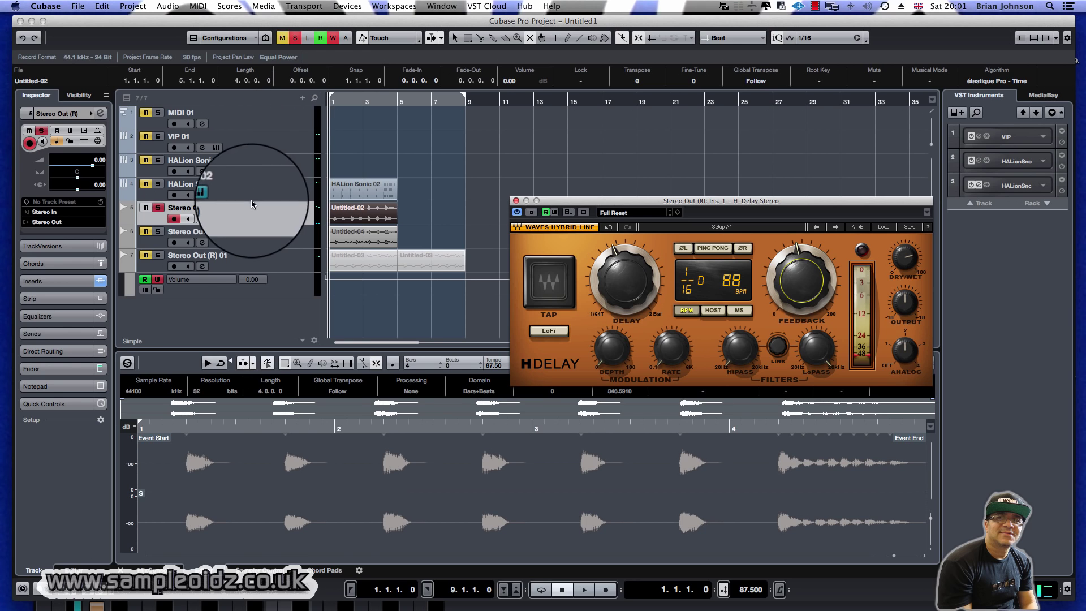
{"action": "right_click", "coordinate": [355, 214]}
{"action": "mouse_move", "coordinate": [532, 434]}
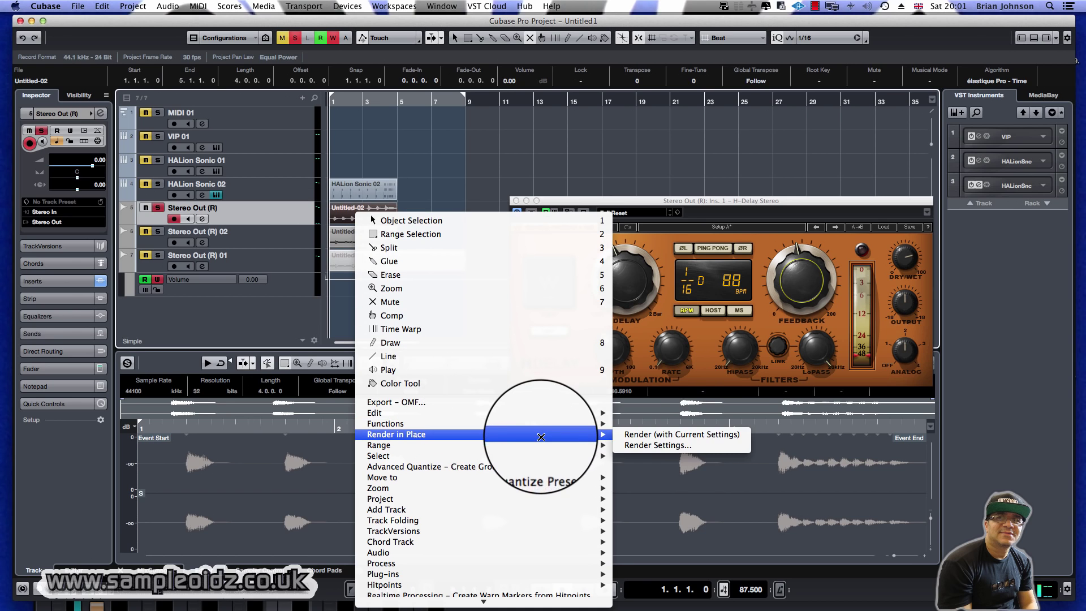
{"action": "left_click", "coordinate": [687, 434]}
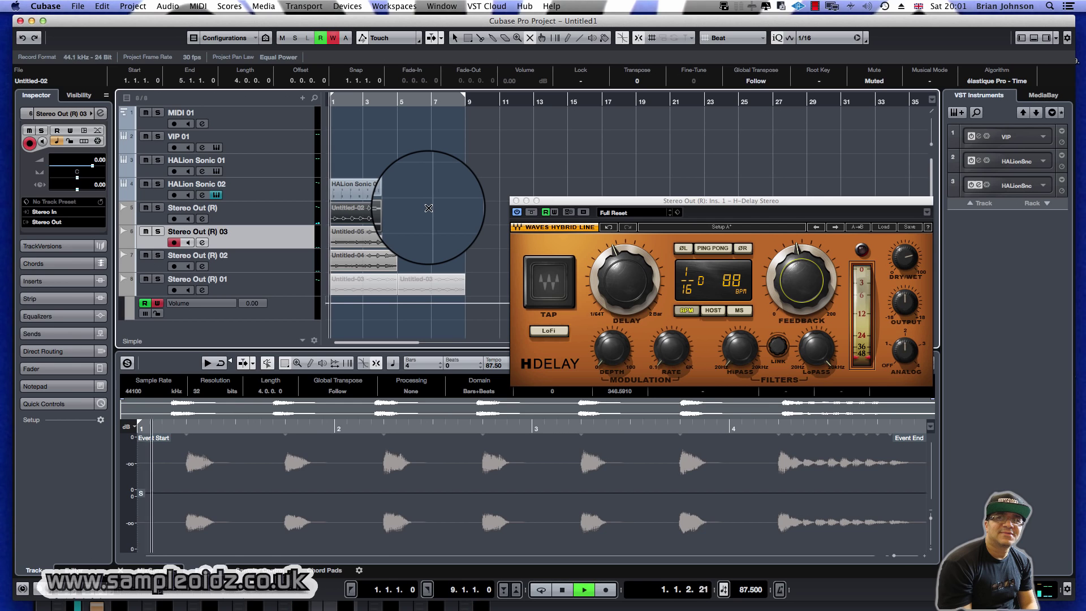
- Solo the Stereo Out (R) 03 track, play it from the start and switch to the Object Selection tool
{"action": "left_click", "coordinate": [159, 232]}
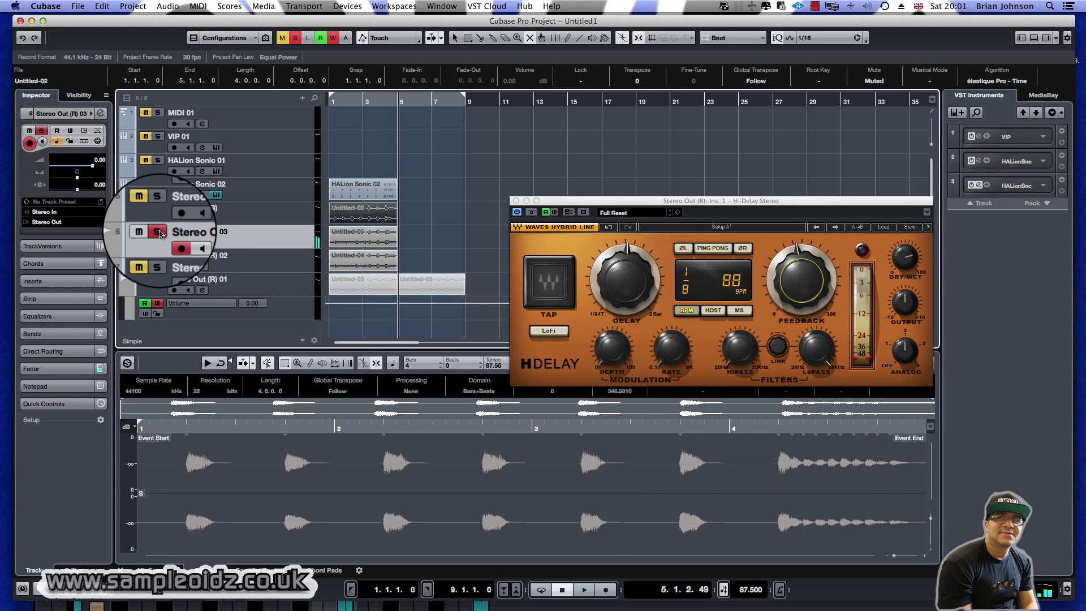
{"action": "right_click", "coordinate": [426, 180]}
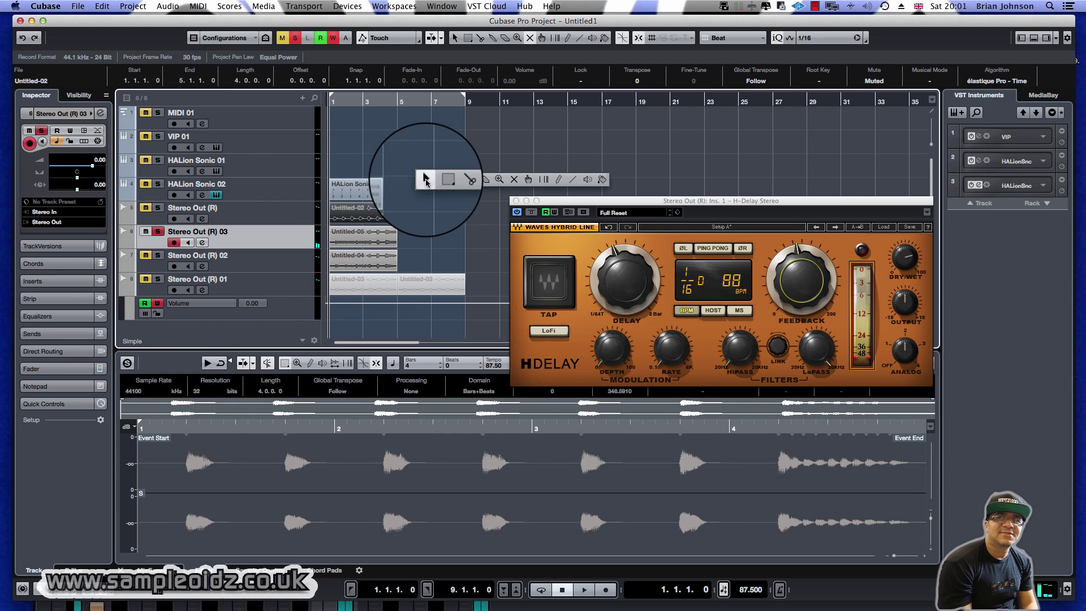
{"action": "left_click", "coordinate": [426, 180]}
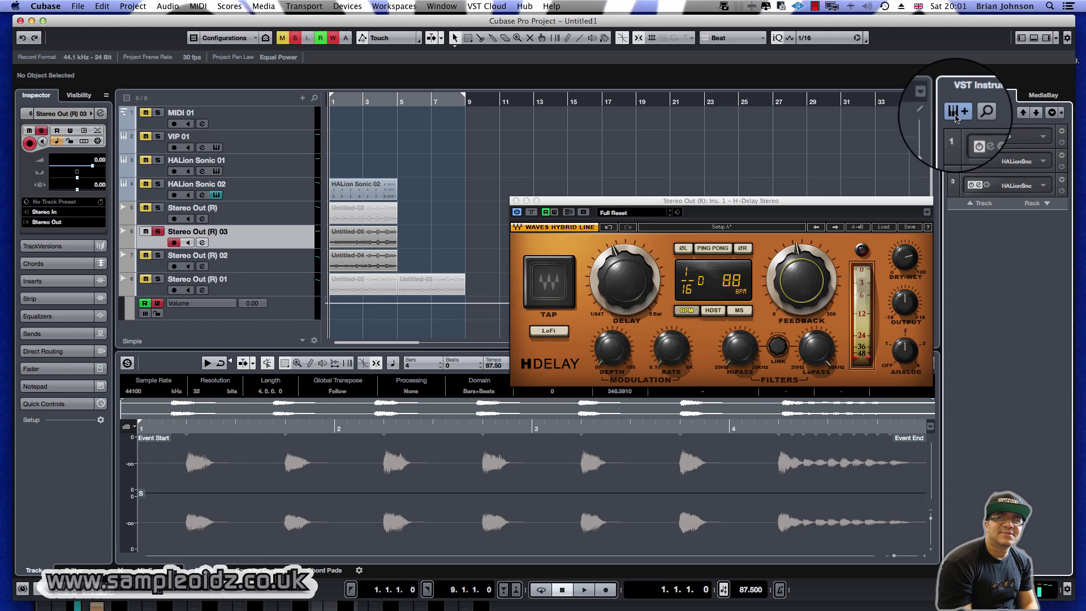
- Open the Loop Browser and move the H-Delay window so the results list columns are readable
{"action": "left_click", "coordinate": [1031, 96]}
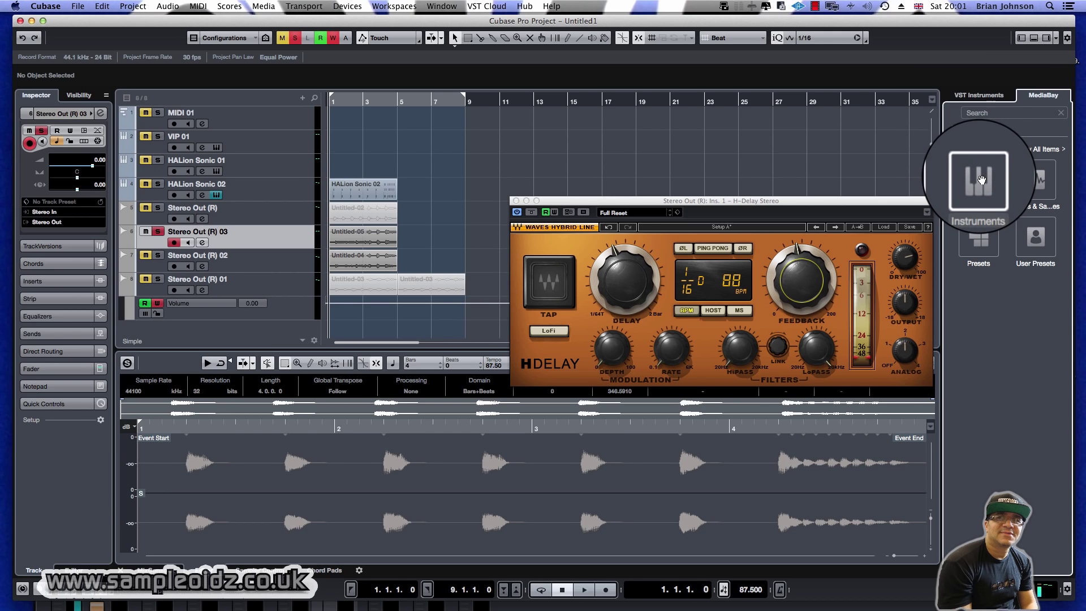
{"action": "left_click", "coordinate": [978, 95]}
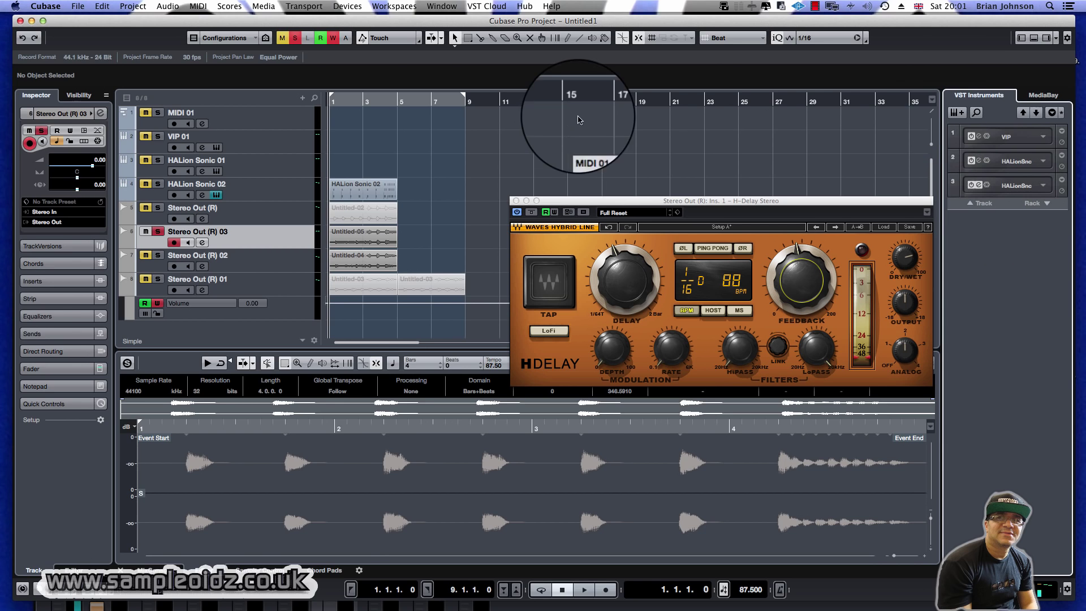
{"action": "left_click", "coordinate": [263, 7]}
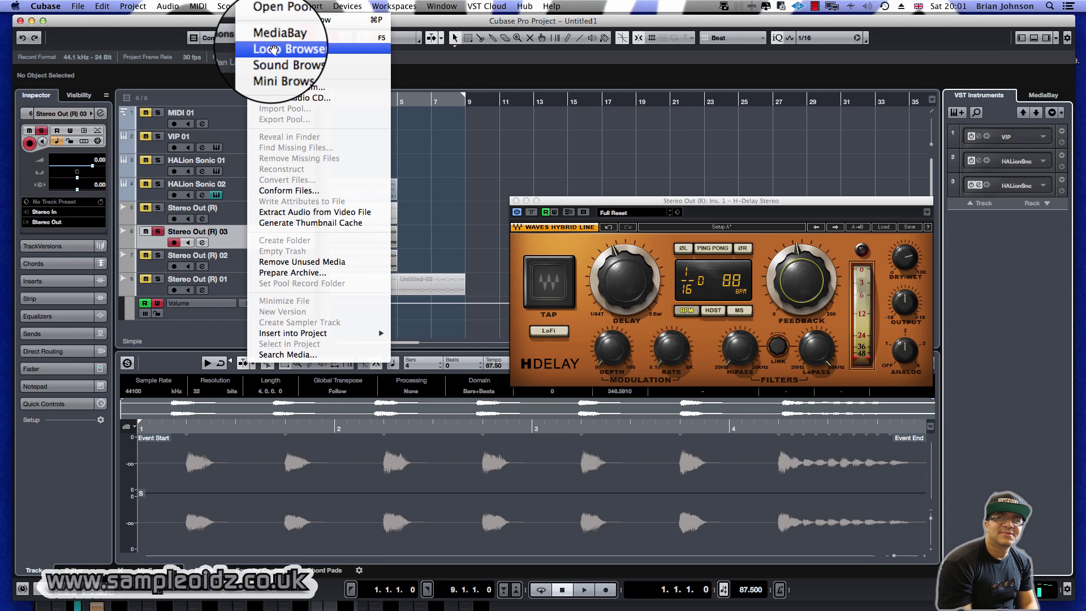
{"action": "left_click", "coordinate": [274, 50]}
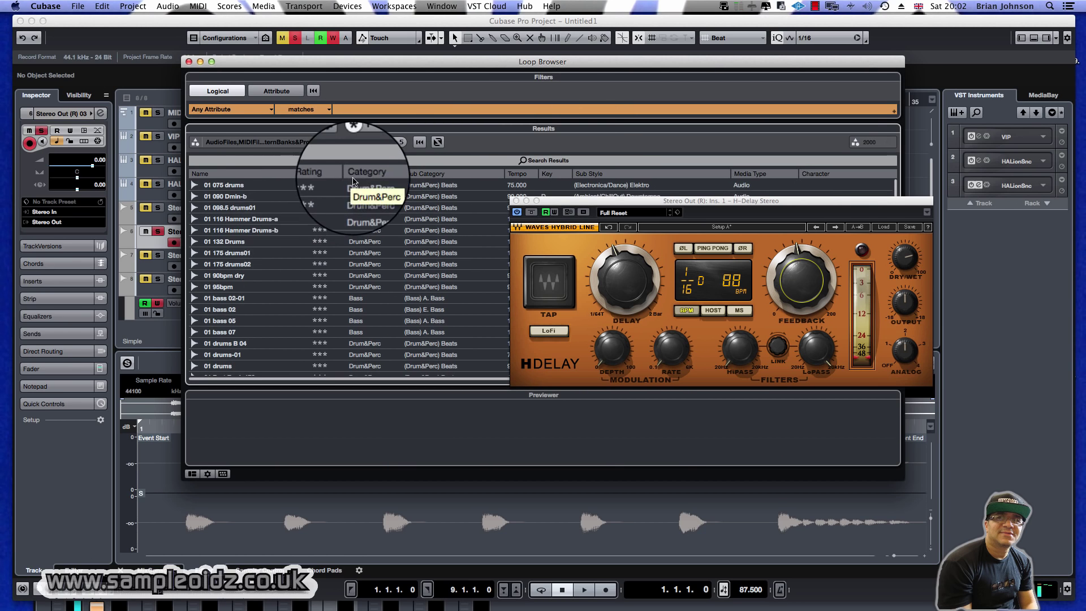
{"action": "scroll", "coordinate": [314, 243], "scroll_direction": "down", "scroll_amount": 10}
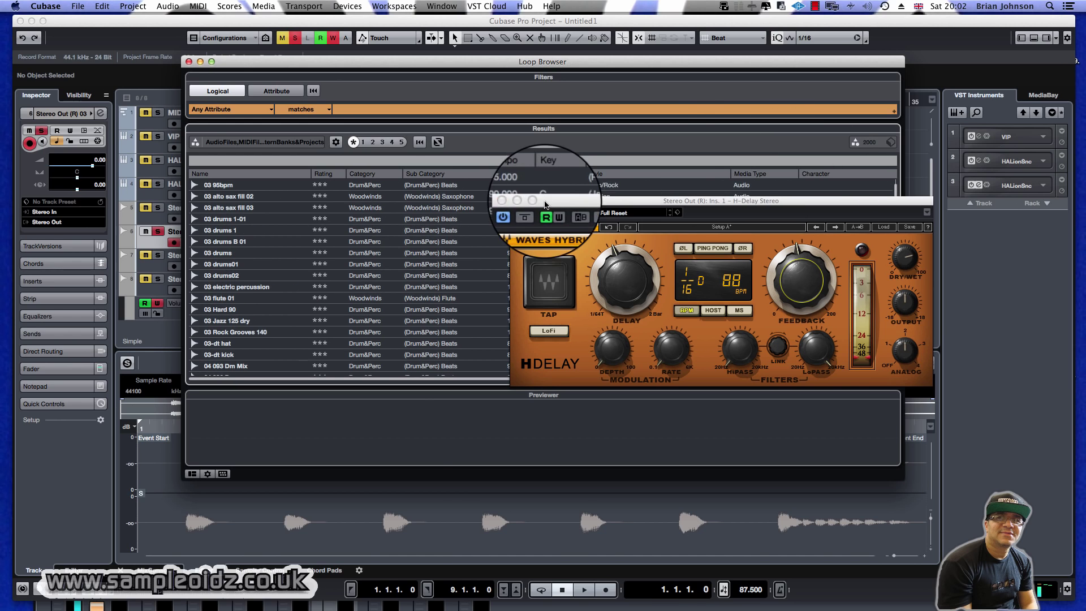
{"action": "left_click_drag", "start_coordinate": [566, 205], "coordinate": [491, 427]}
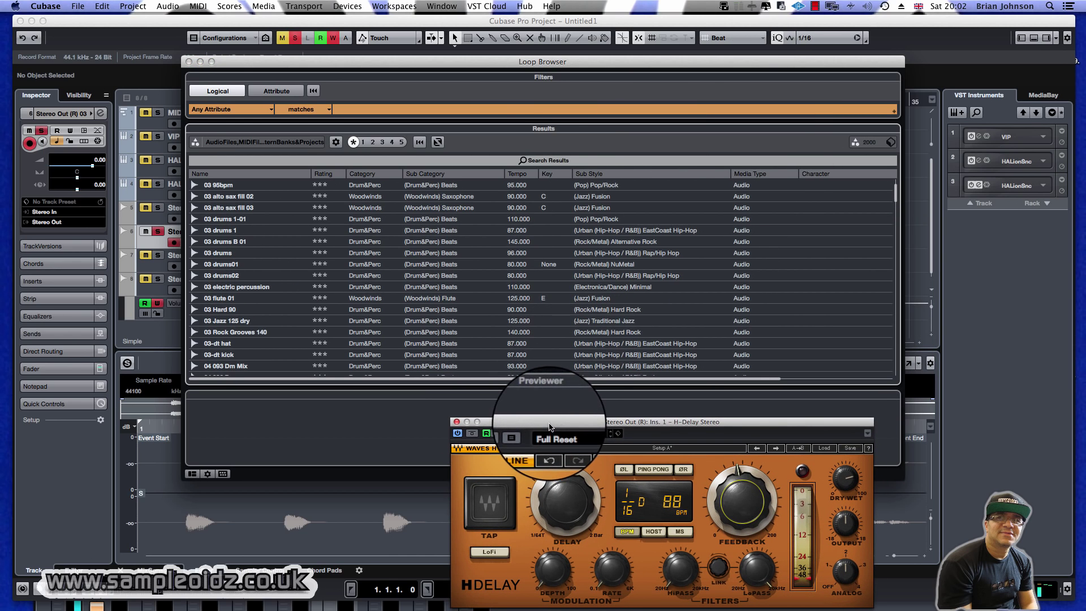
{"action": "left_click_drag", "start_coordinate": [549, 423], "coordinate": [529, 330]}
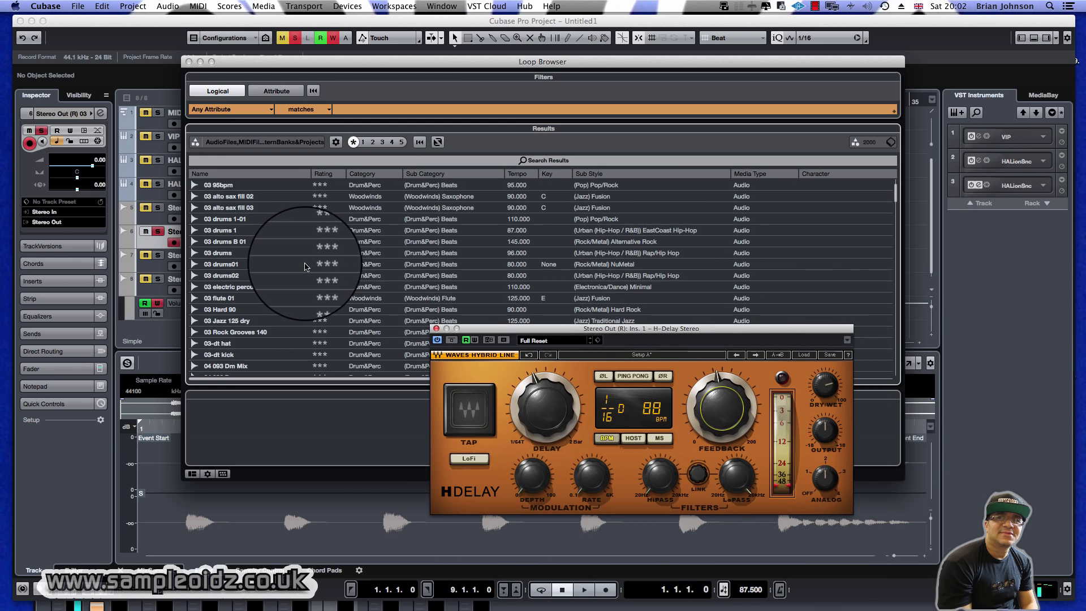
- Audition drum loops in the Loop Browser results, including 03 drums01, 10 drums01 and 119b
{"action": "left_click", "coordinate": [306, 267]}
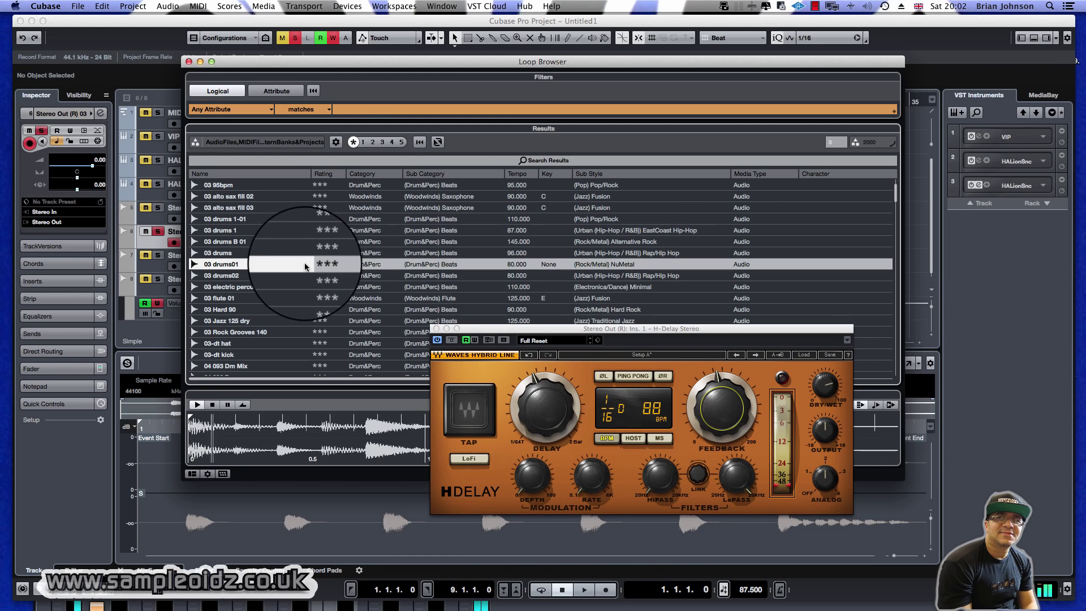
{"action": "scroll", "coordinate": [299, 266], "scroll_direction": "down", "scroll_amount": 8}
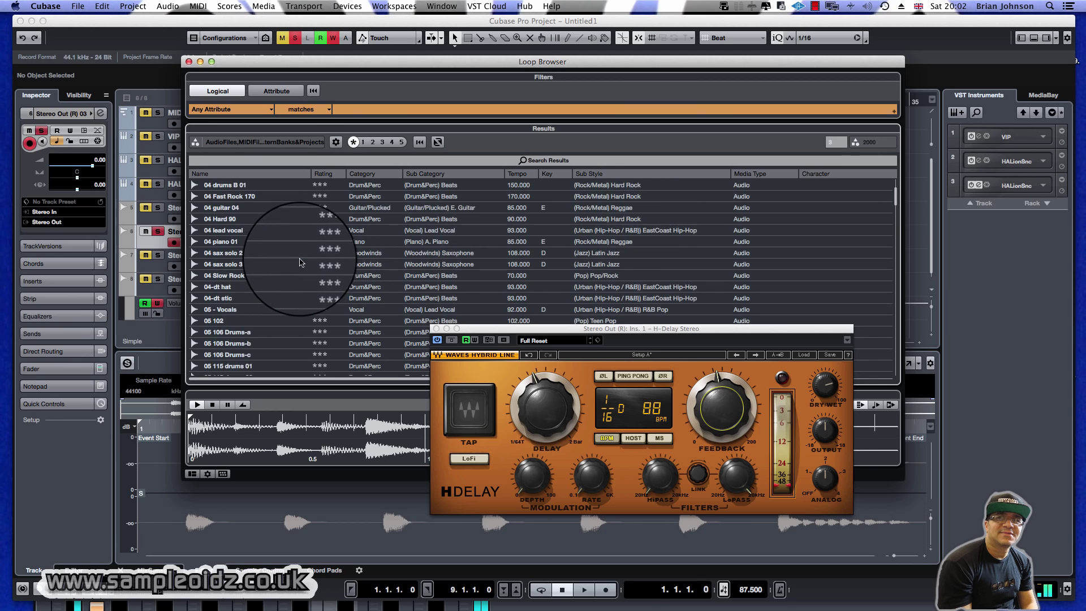
{"action": "scroll", "coordinate": [300, 260], "scroll_direction": "down", "scroll_amount": 10}
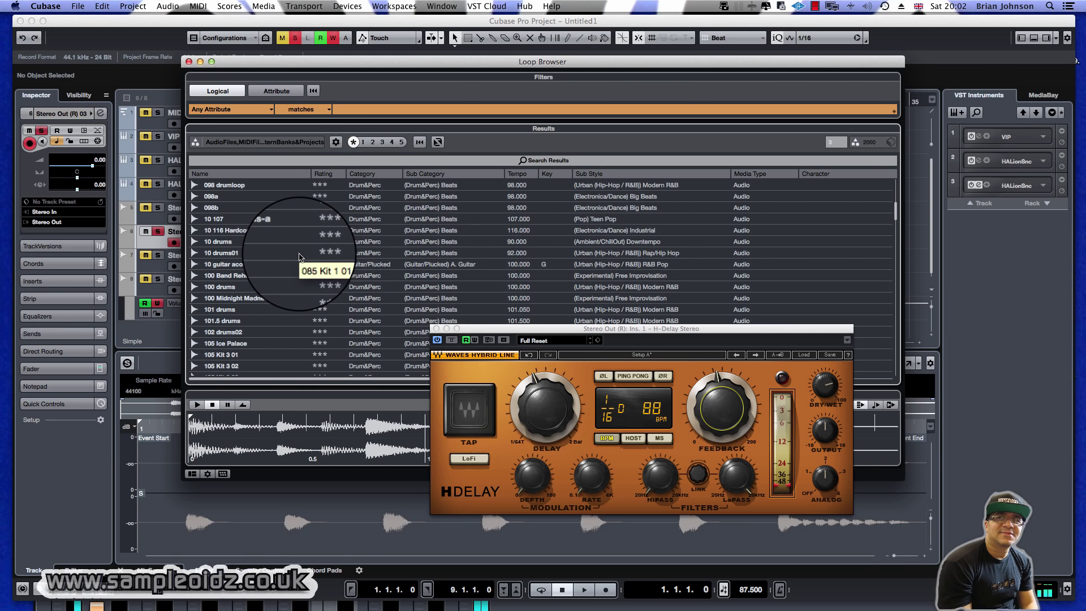
{"action": "left_click", "coordinate": [300, 256]}
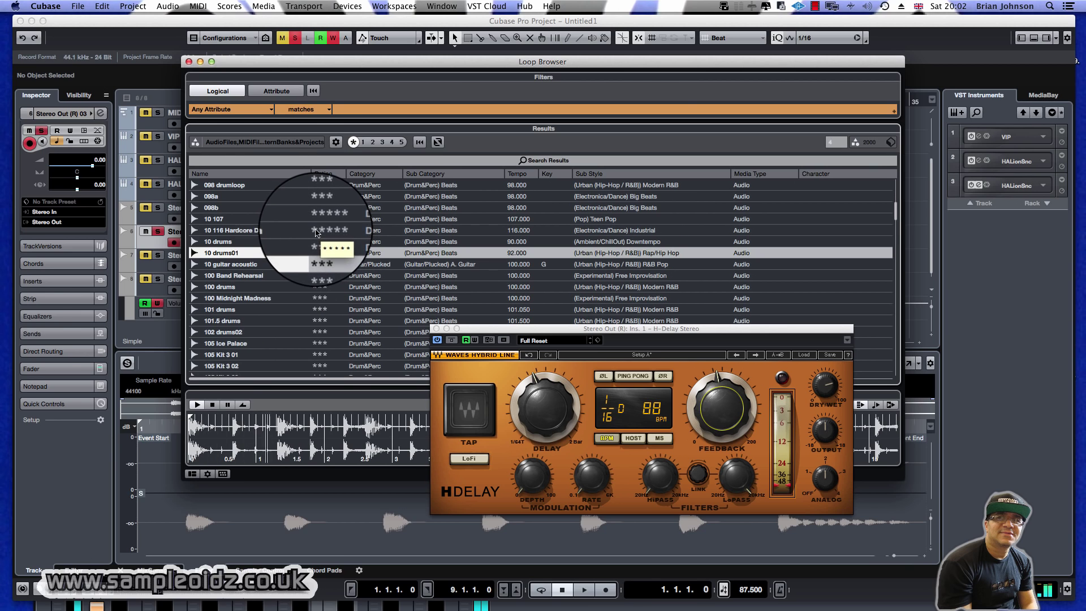
{"action": "left_click", "coordinate": [316, 233]}
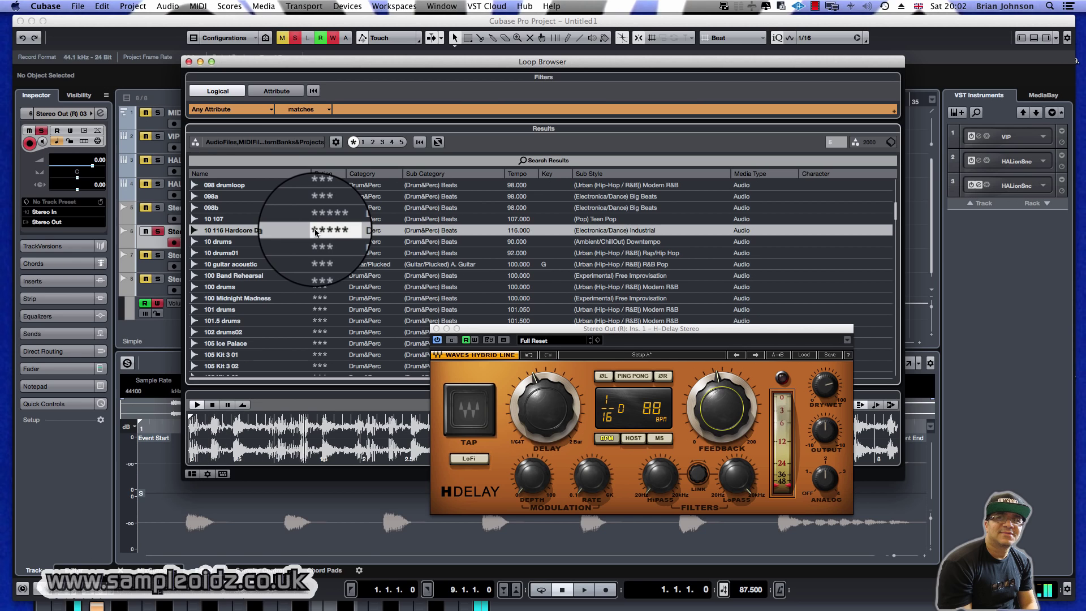
{"action": "scroll", "coordinate": [285, 281], "scroll_direction": "down", "scroll_amount": 10}
{"action": "left_click", "coordinate": [283, 287]}
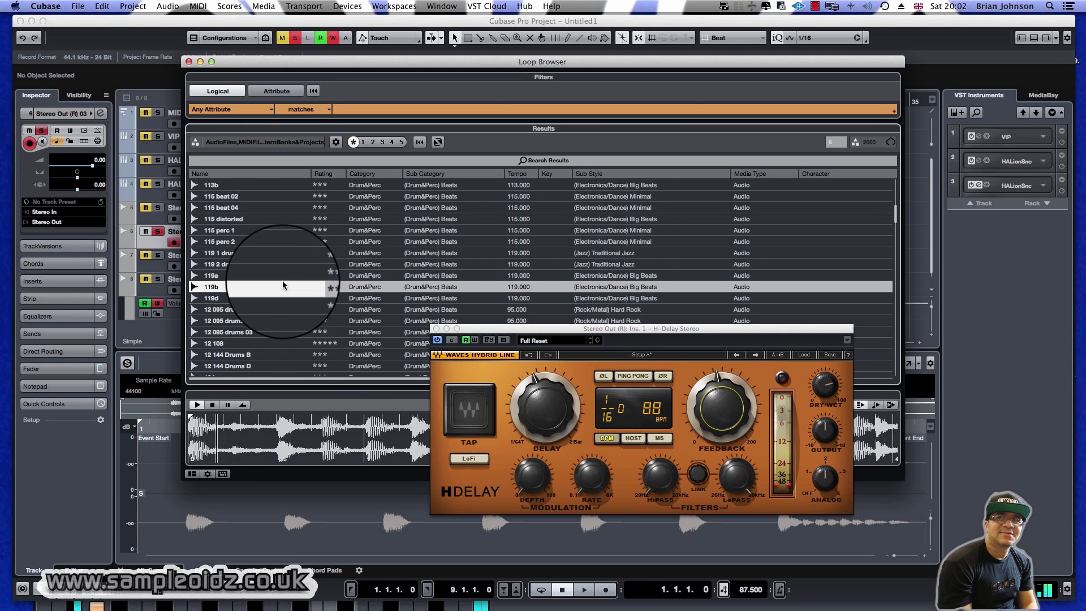
{"action": "scroll", "coordinate": [266, 252], "scroll_direction": "down", "scroll_amount": 3}
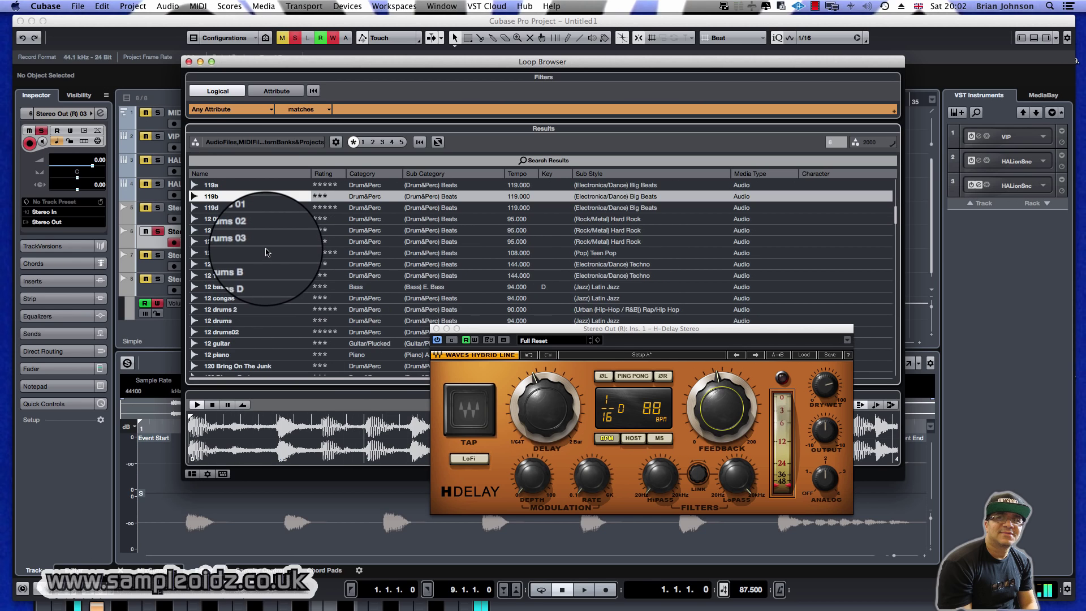
- Place the 119b loop at the project start on a new track below the others and solo that track
{"action": "left_click_drag", "start_coordinate": [232, 61], "coordinate": [667, 121]}
{"action": "left_click_drag", "start_coordinate": [646, 251], "coordinate": [373, 290]}
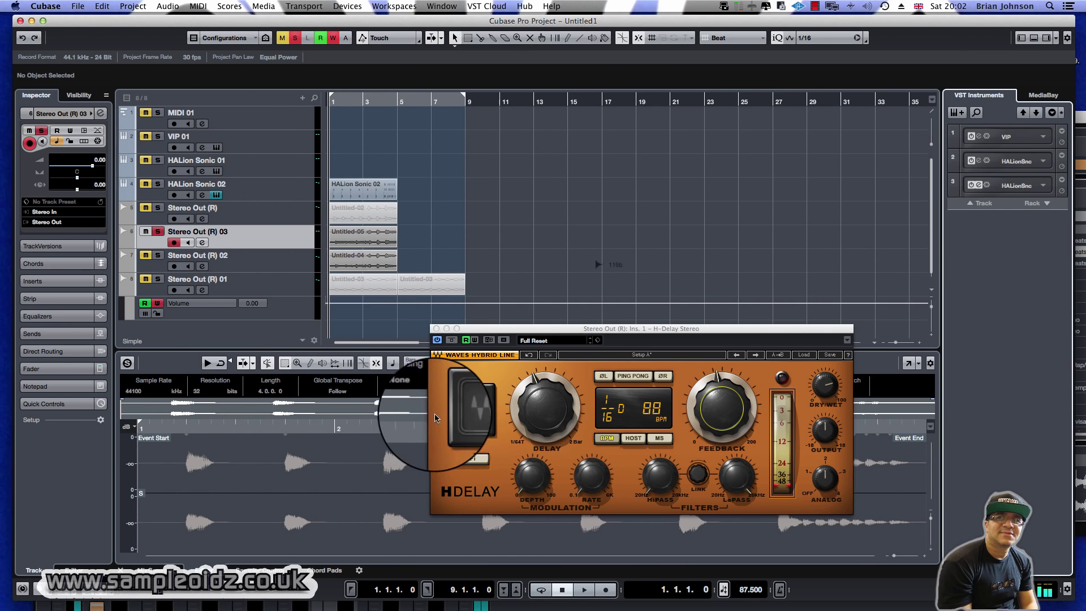
{"action": "left_click_drag", "start_coordinate": [435, 418], "coordinate": [335, 328]}
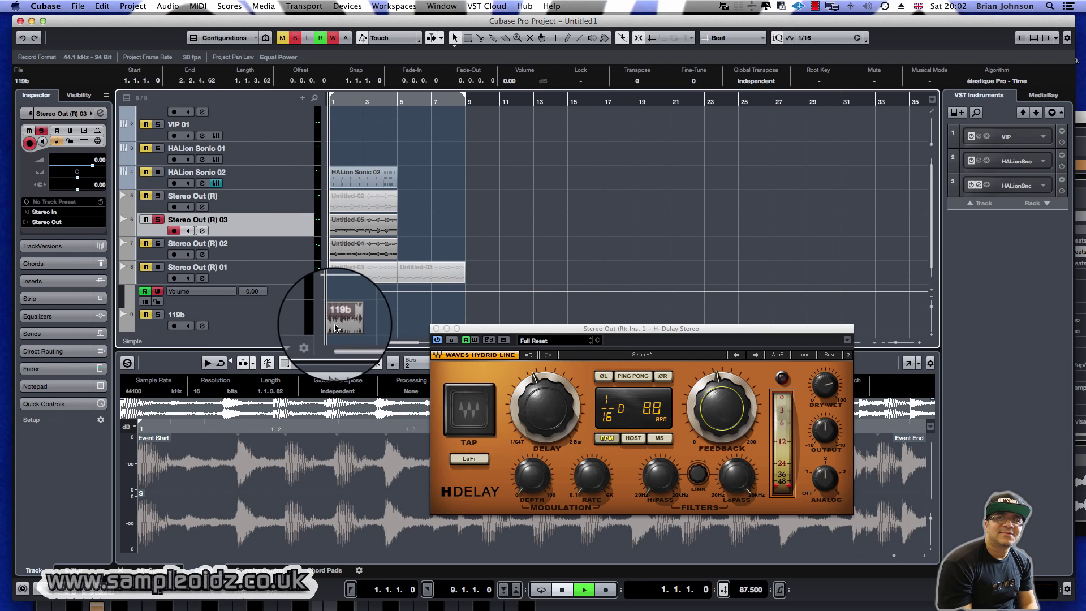
{"action": "key", "text": "space"}
{"action": "left_click", "coordinate": [155, 315]}
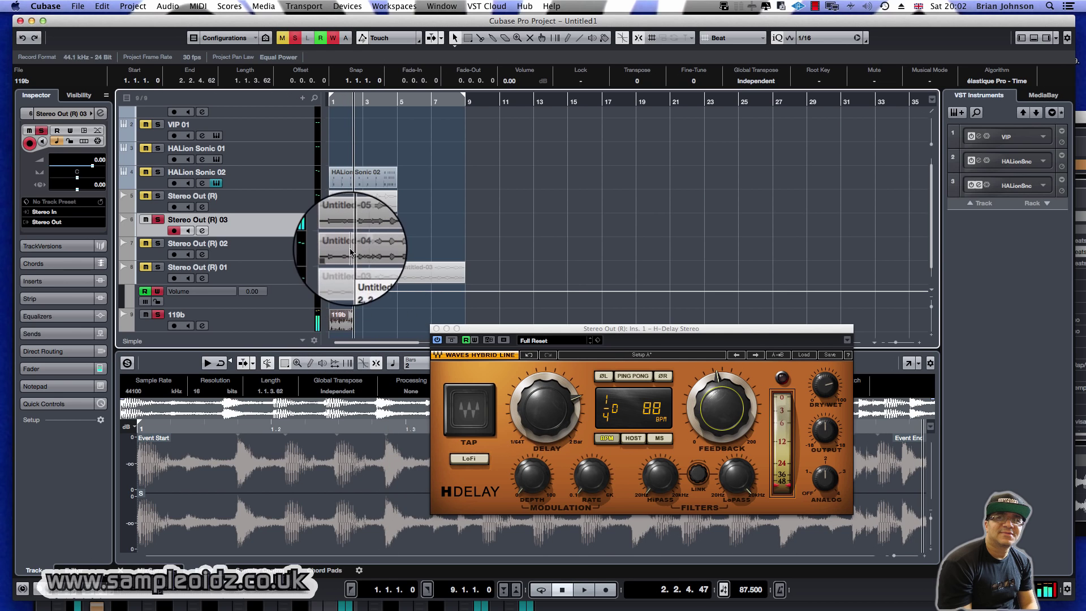
- Mute the Untitled-05 and Untitled-04 events with the Mute tool
{"action": "right_click", "coordinate": [446, 191]}
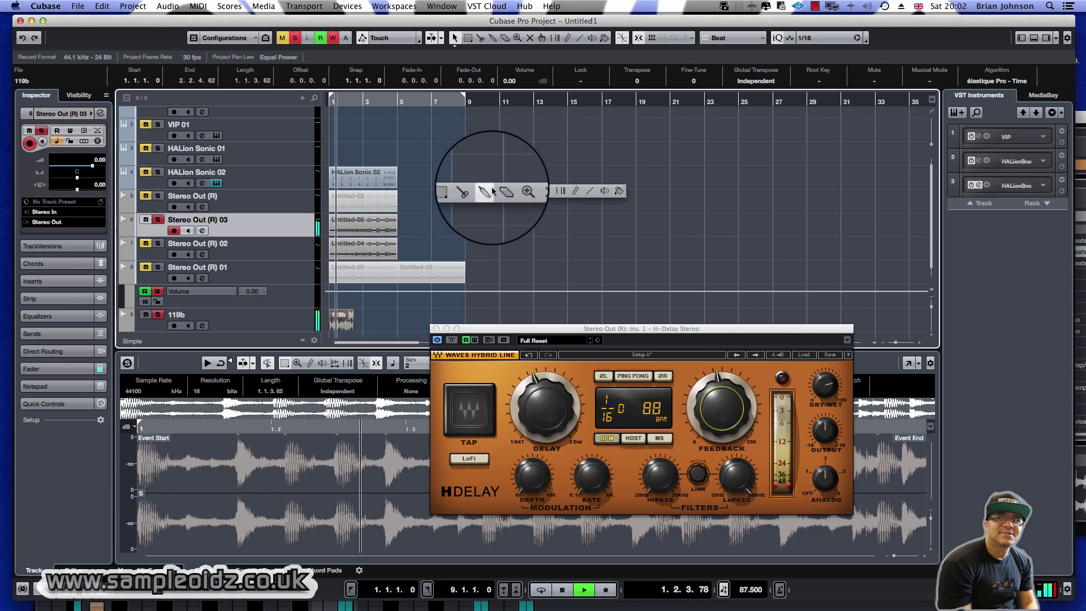
{"action": "left_click", "coordinate": [535, 192]}
{"action": "left_click", "coordinate": [365, 223]}
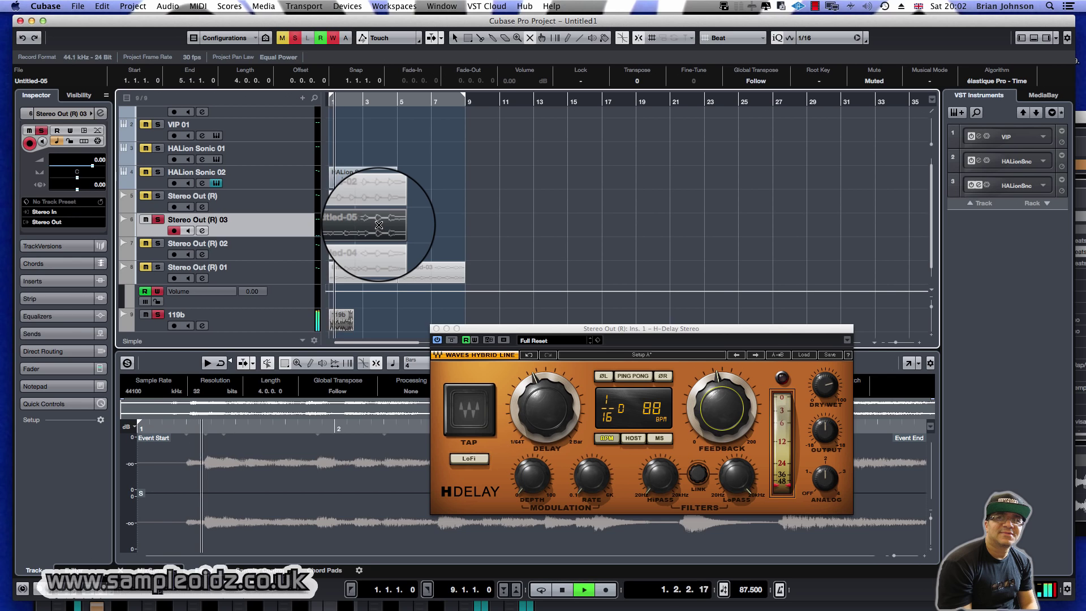
- Play the 119b loop from the project start and delete its event using the Object Selection tool
{"action": "key", "text": "1"}
{"action": "left_click", "coordinate": [373, 305]}
{"action": "left_click", "coordinate": [338, 324]}
{"action": "key", "text": "space"}
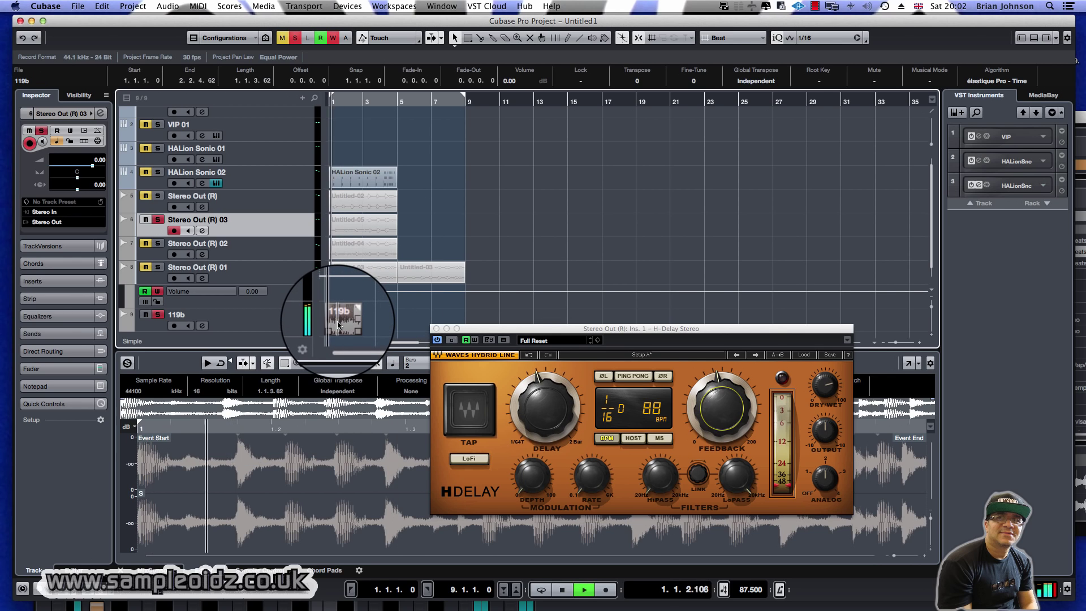
{"action": "key", "text": "space"}
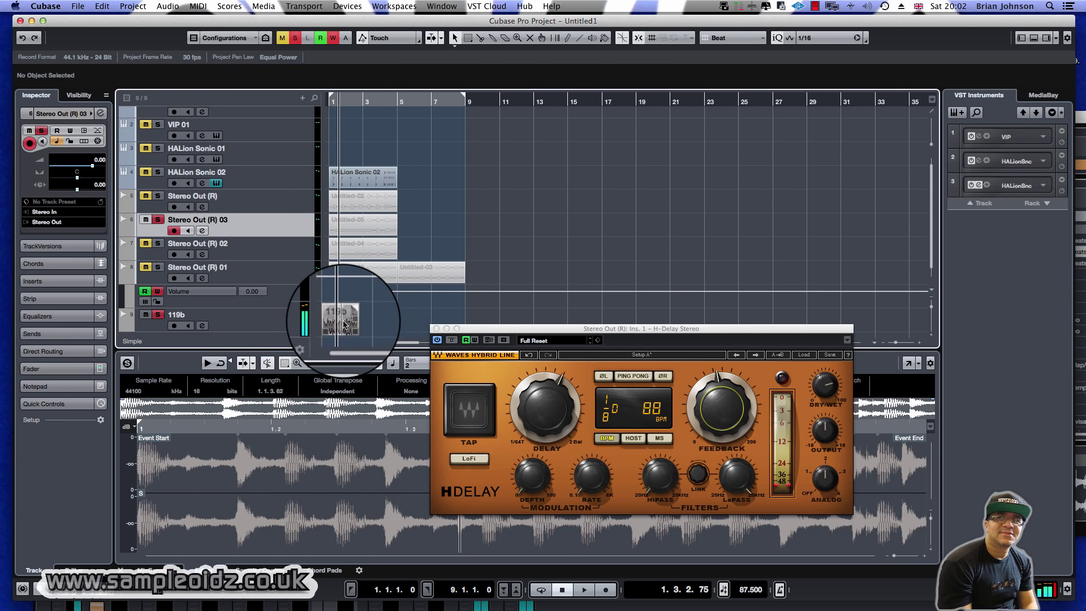
{"action": "key", "text": "Delete"}
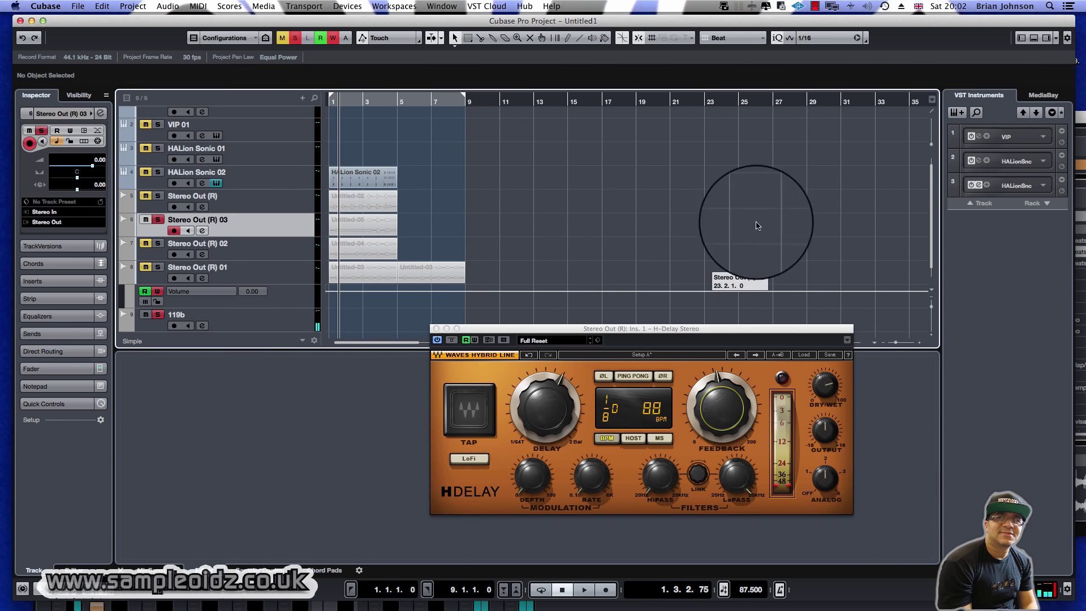
- Shift the project window aside and bring the Loop Browser back over the arrangement
{"action": "left_click", "coordinate": [1049, 7]}
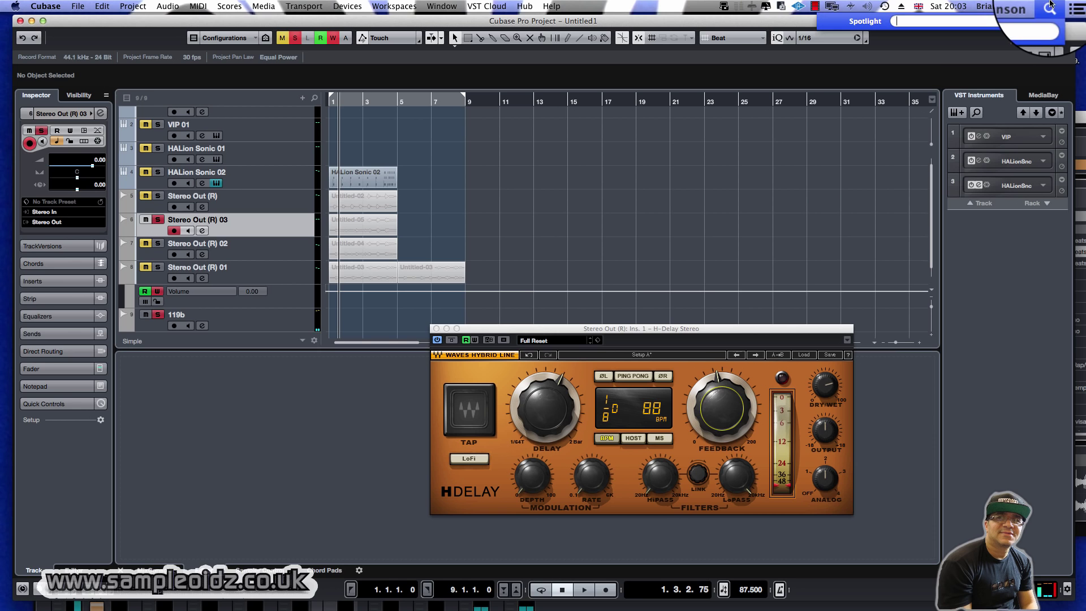
{"action": "left_click", "coordinate": [1050, 6]}
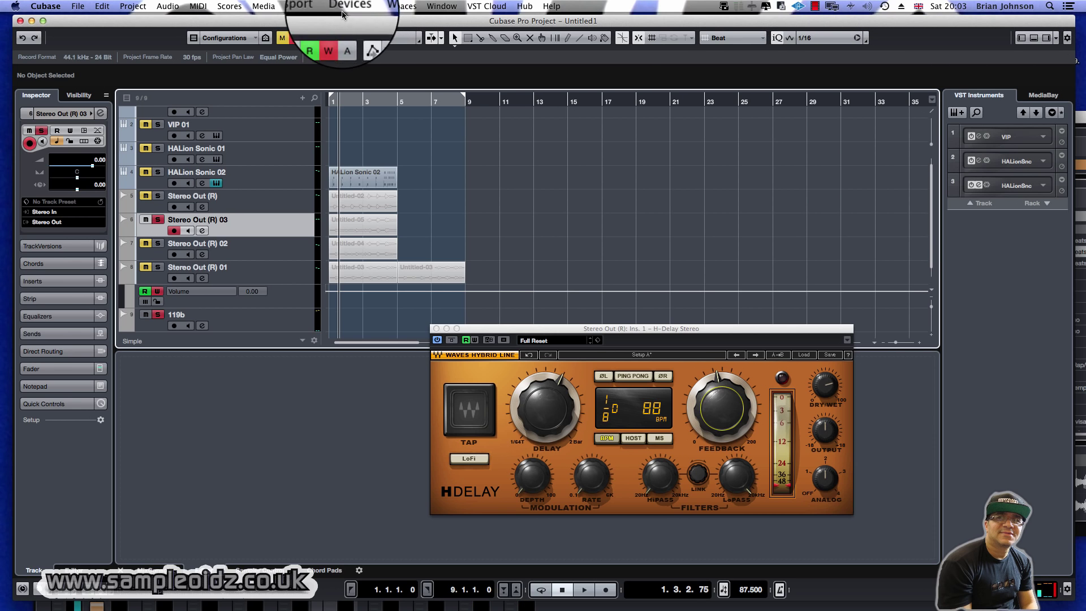
{"action": "mouse_move", "coordinate": [268, 20]}
{"action": "left_mouse_down"}
{"action": "mouse_move", "coordinate": [509, 22]}
{"action": "mouse_move", "coordinate": [249, 28]}
{"action": "left_mouse_up"}
{"action": "left_click", "coordinate": [1050, 7]}
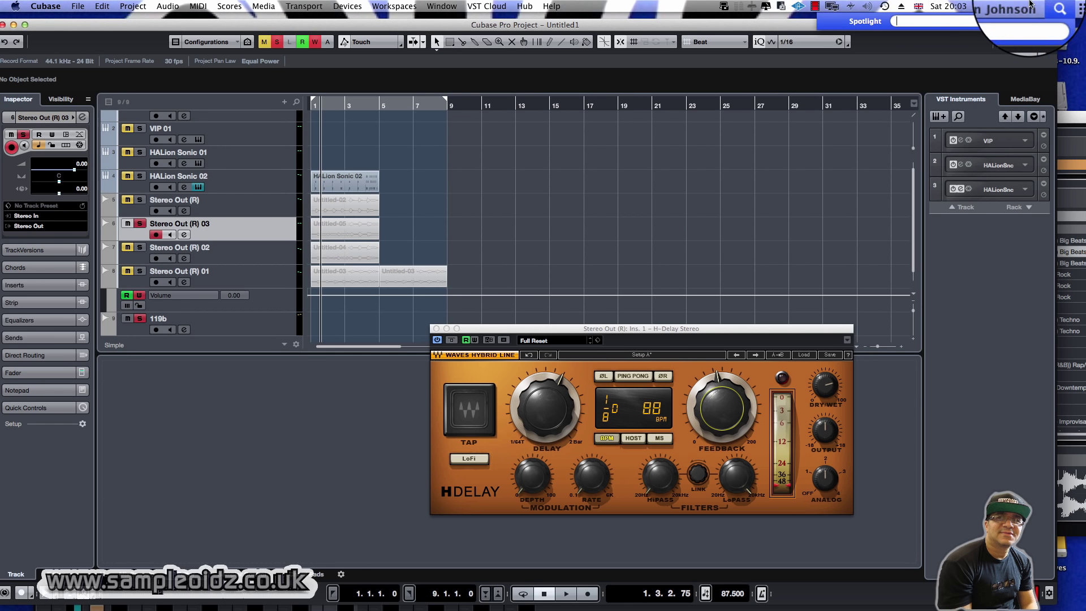
{"action": "left_click_drag", "start_coordinate": [1070, 120], "coordinate": [625, 155]}
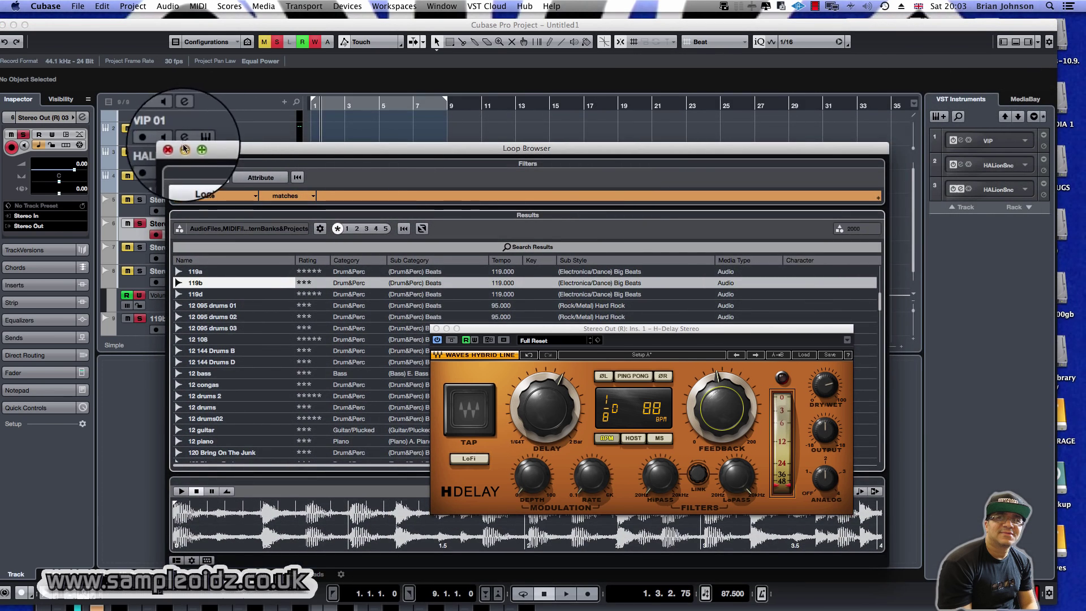
{"action": "left_click", "coordinate": [281, 196]}
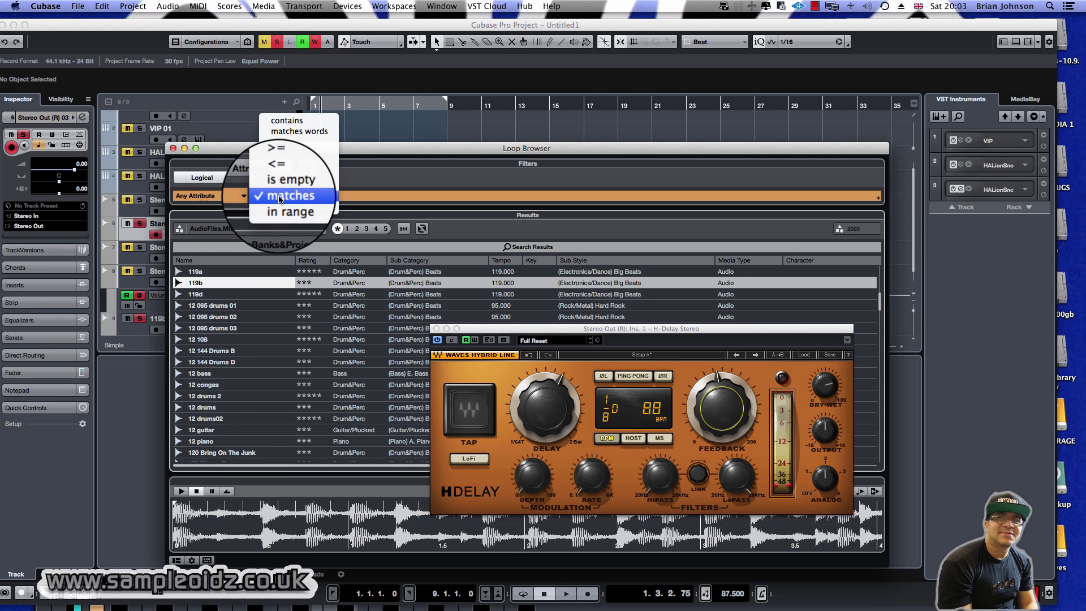
{"action": "left_click", "coordinate": [226, 198]}
{"action": "left_click", "coordinate": [225, 198]}
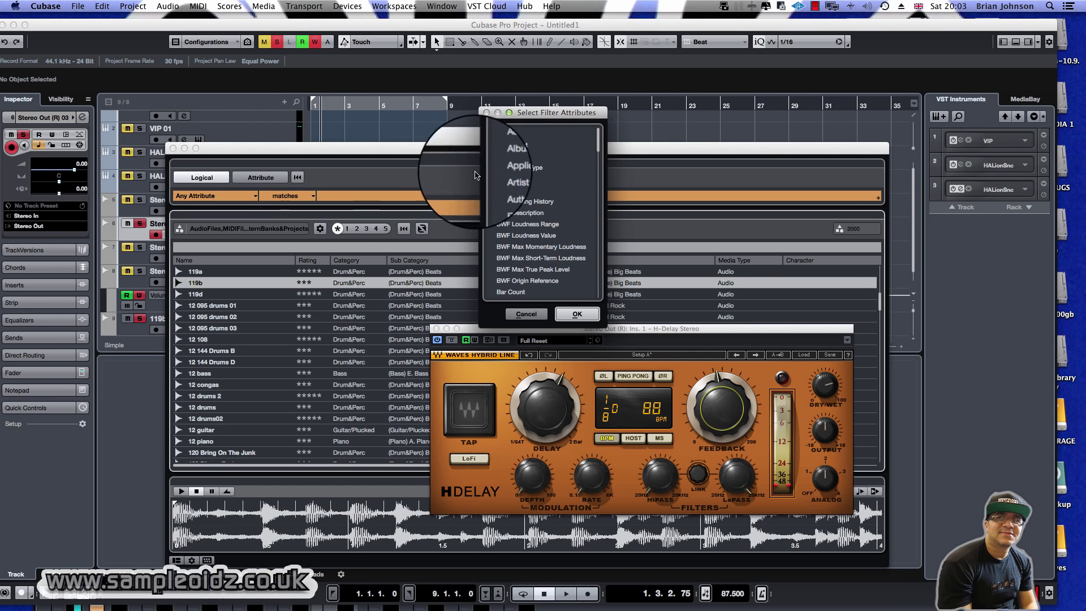
{"action": "left_click", "coordinate": [525, 309]}
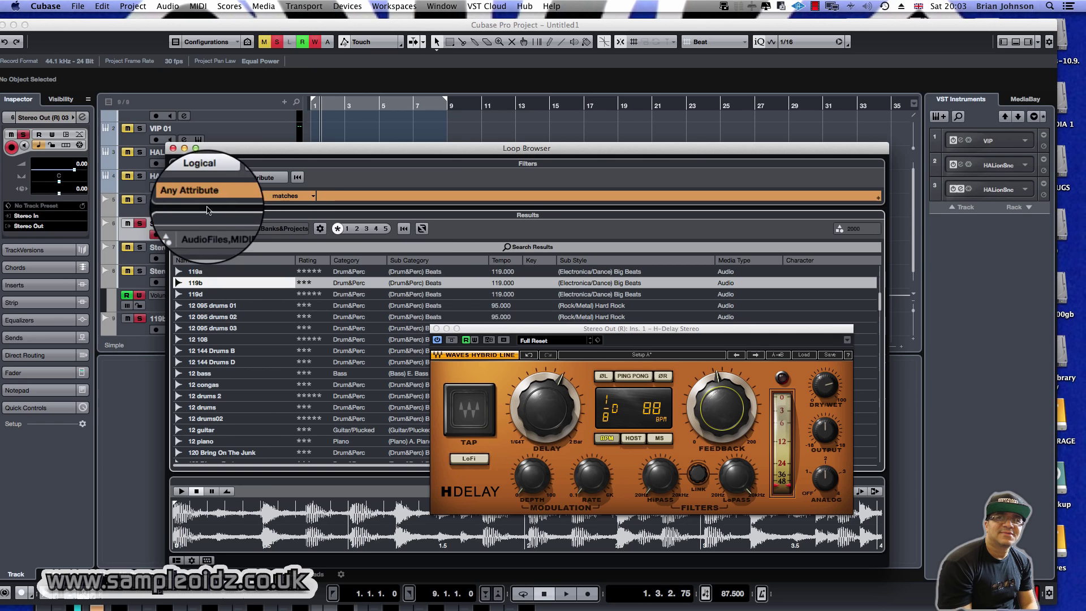
- Examine the Loop Browser's attribute and logical filters, media type choices, result attribute lists and selectable filter attributes
{"action": "left_click", "coordinate": [257, 178]}
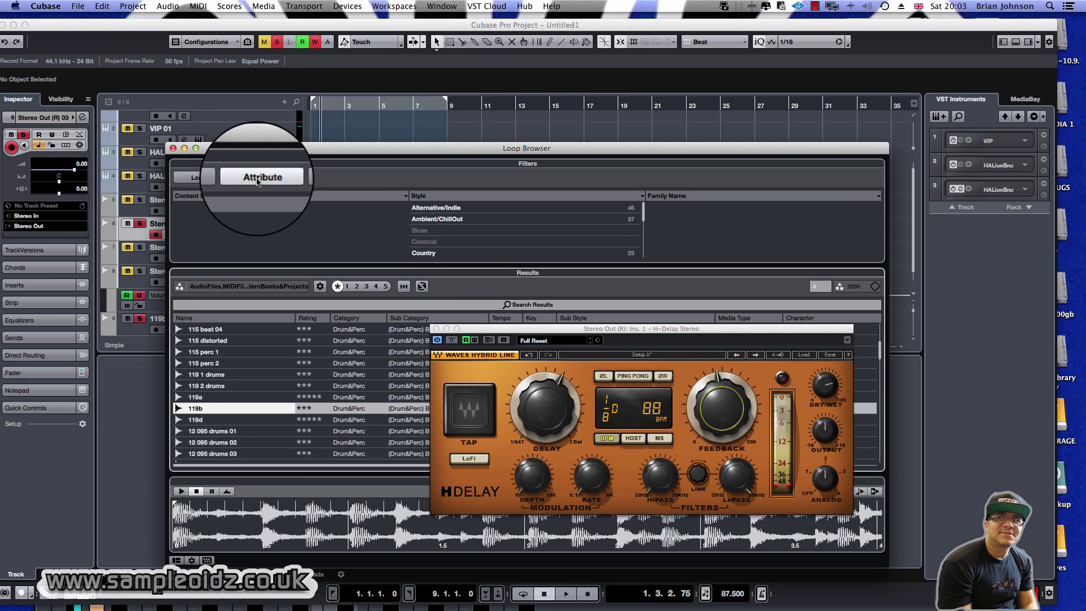
{"action": "left_click", "coordinate": [213, 179]}
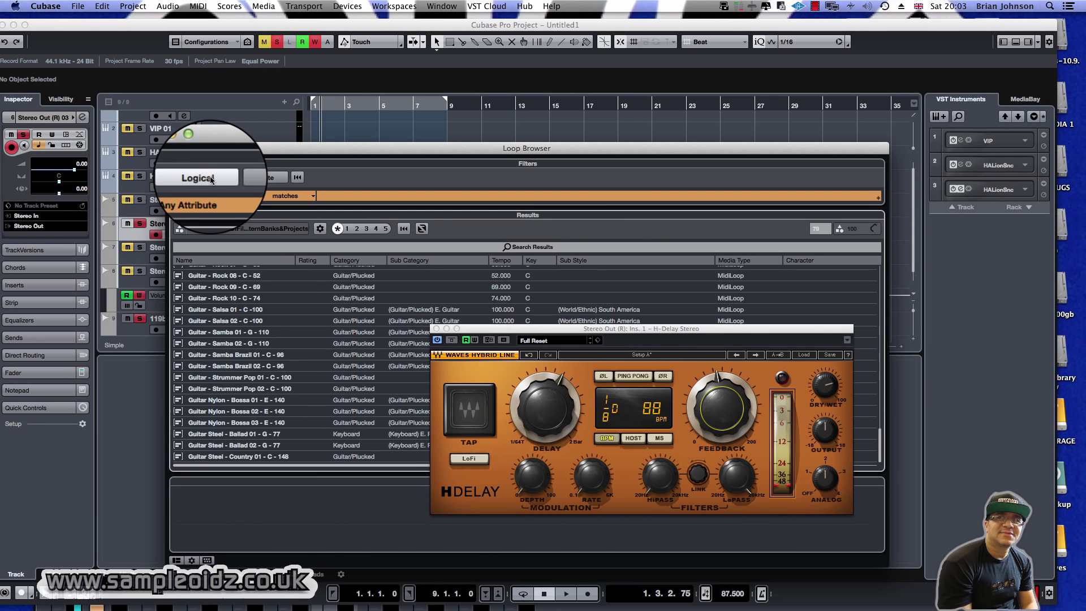
{"action": "left_click", "coordinate": [254, 232]}
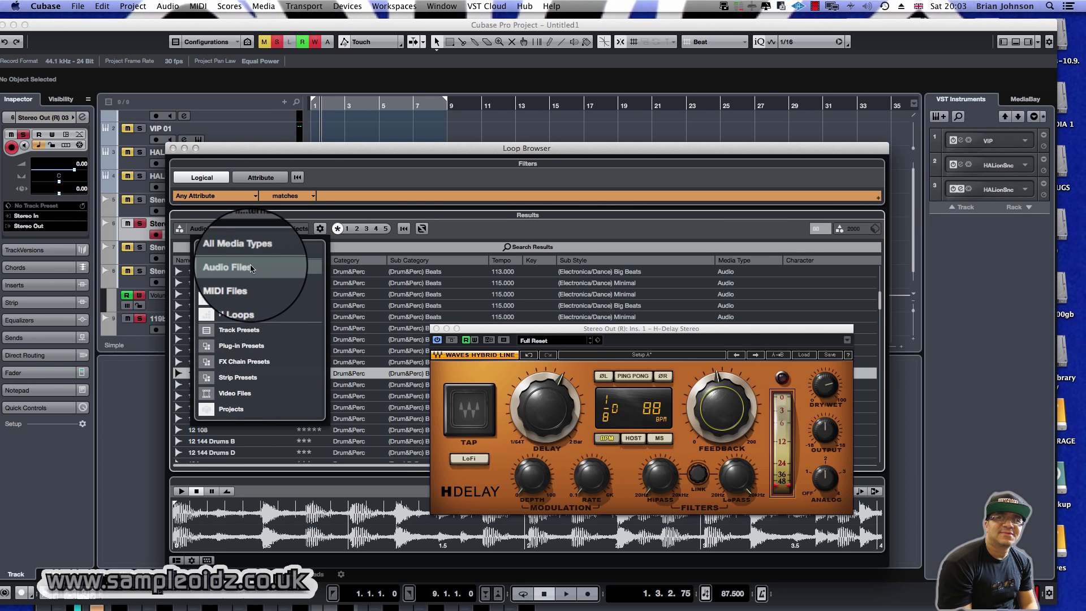
{"action": "left_click", "coordinate": [474, 238]}
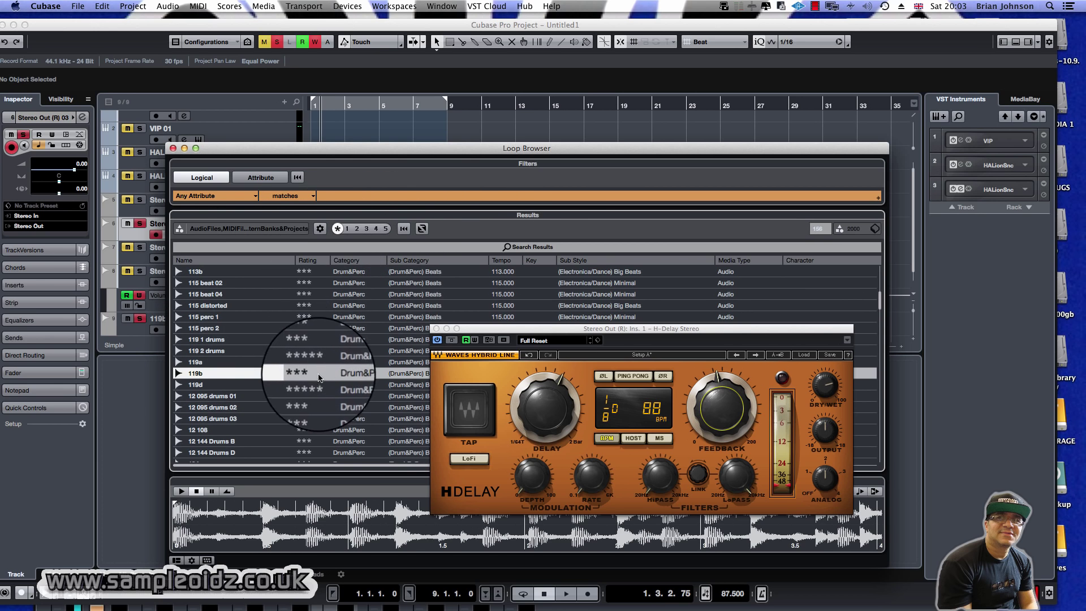
{"action": "left_click", "coordinate": [318, 228]}
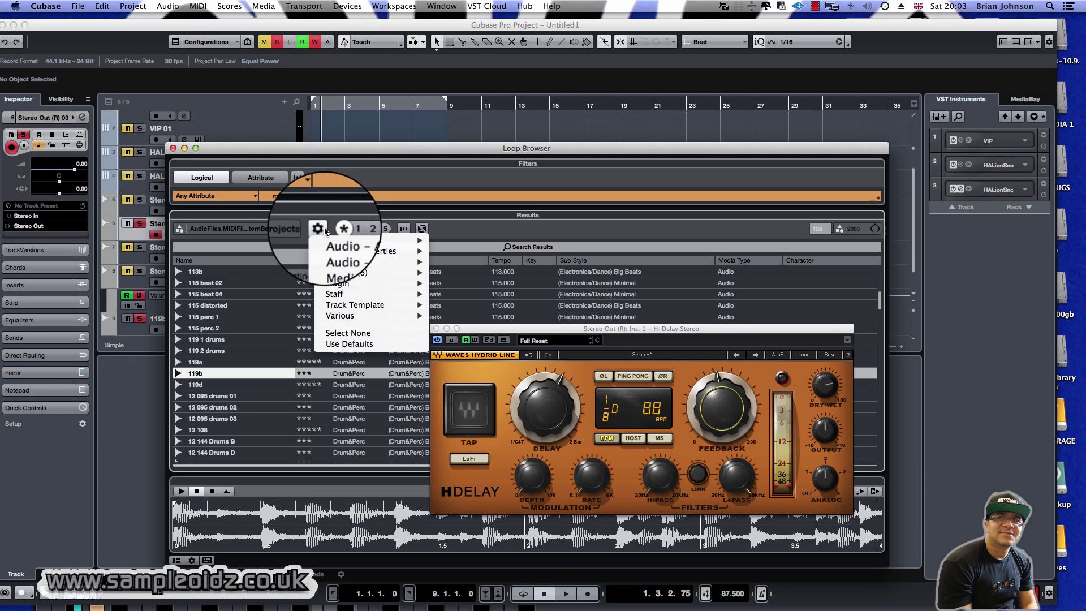
{"action": "mouse_move", "coordinate": [329, 240]}
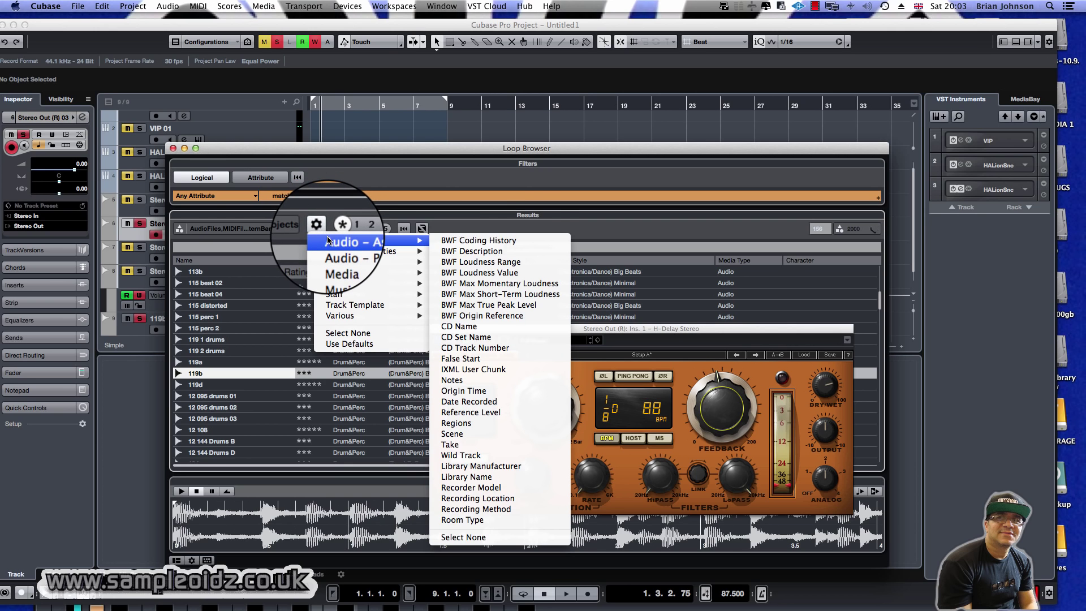
{"action": "left_click", "coordinate": [475, 240]}
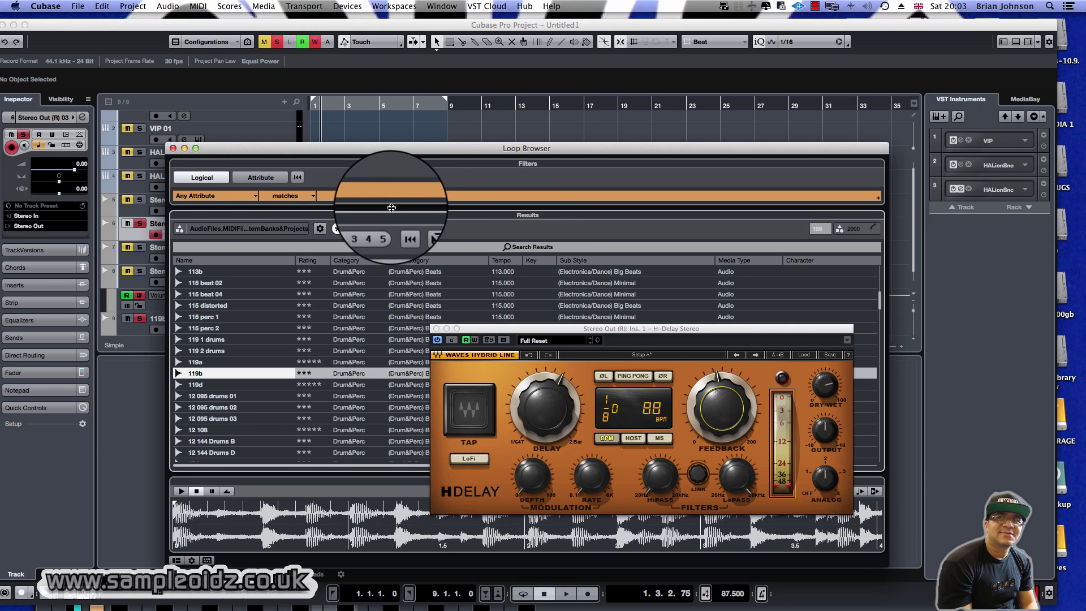
{"action": "left_click", "coordinate": [293, 197]}
{"action": "left_click", "coordinate": [244, 196]}
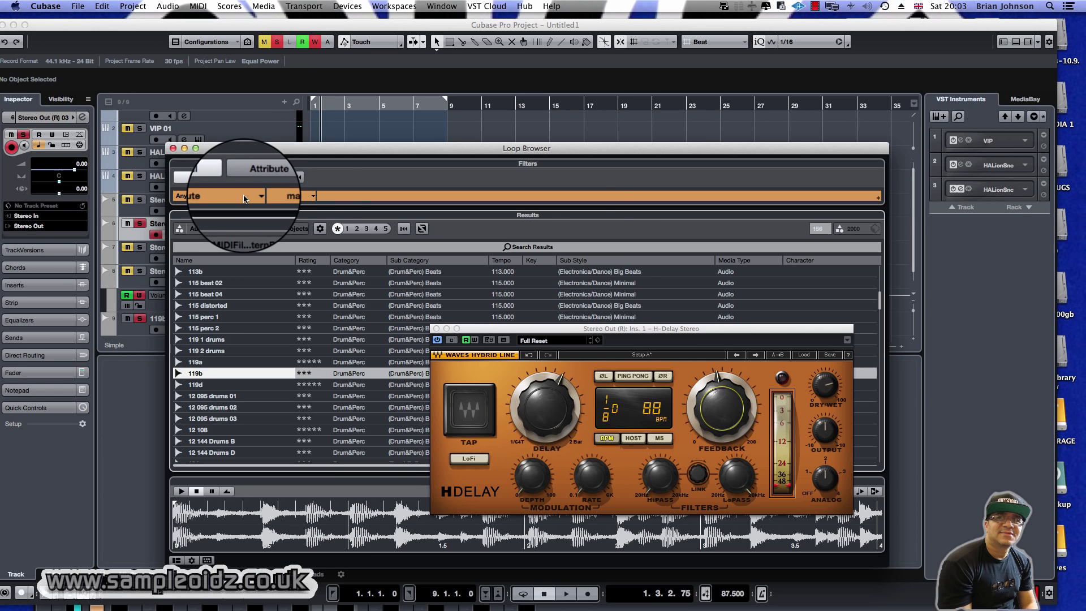
{"action": "left_click", "coordinate": [244, 196]}
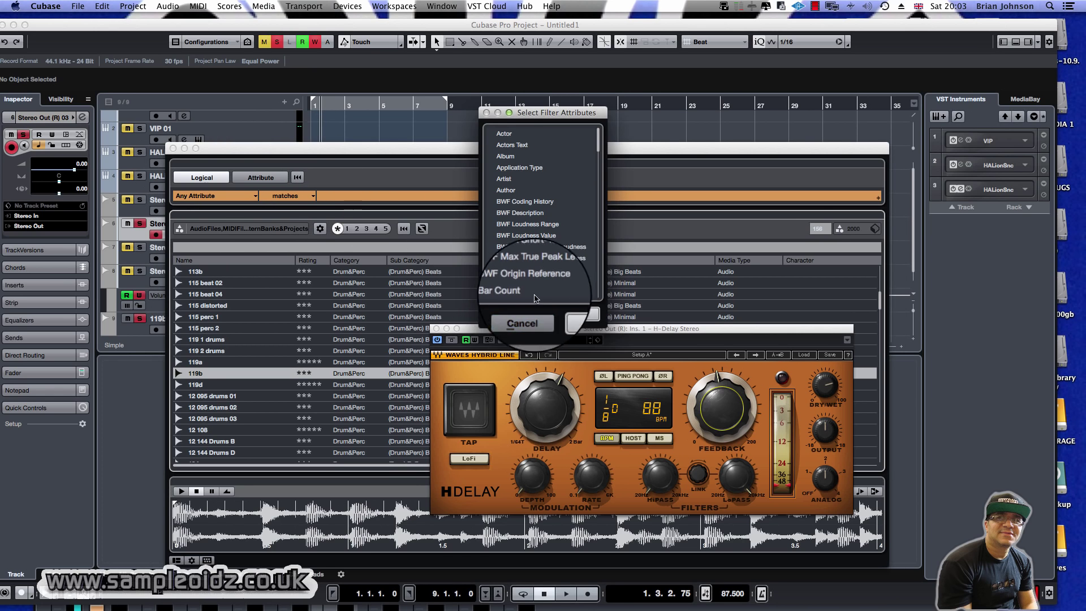
{"action": "left_click", "coordinate": [526, 314]}
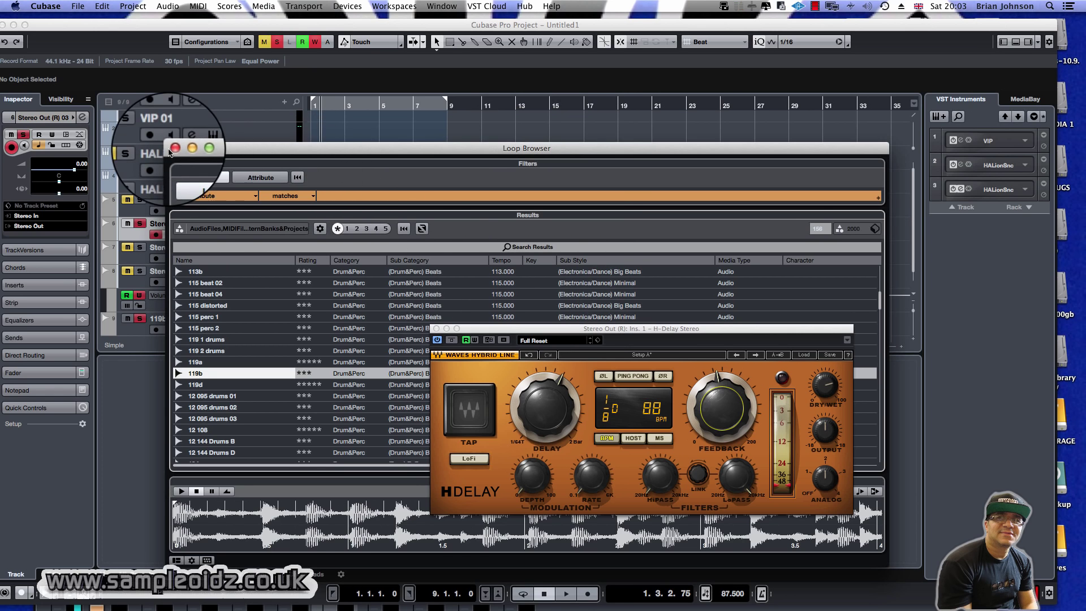
- Replace the Loop Browser with the Mini Browser and move it clear of the arrangement's events
{"action": "left_click", "coordinate": [173, 149]}
{"action": "left_click", "coordinate": [263, 7]}
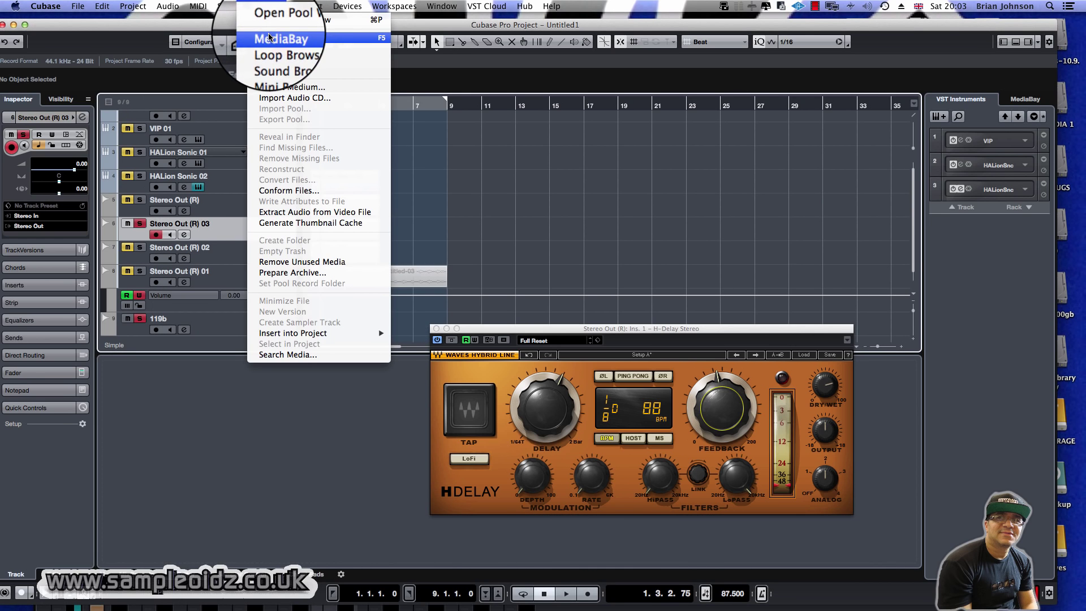
{"action": "left_click", "coordinate": [283, 86]}
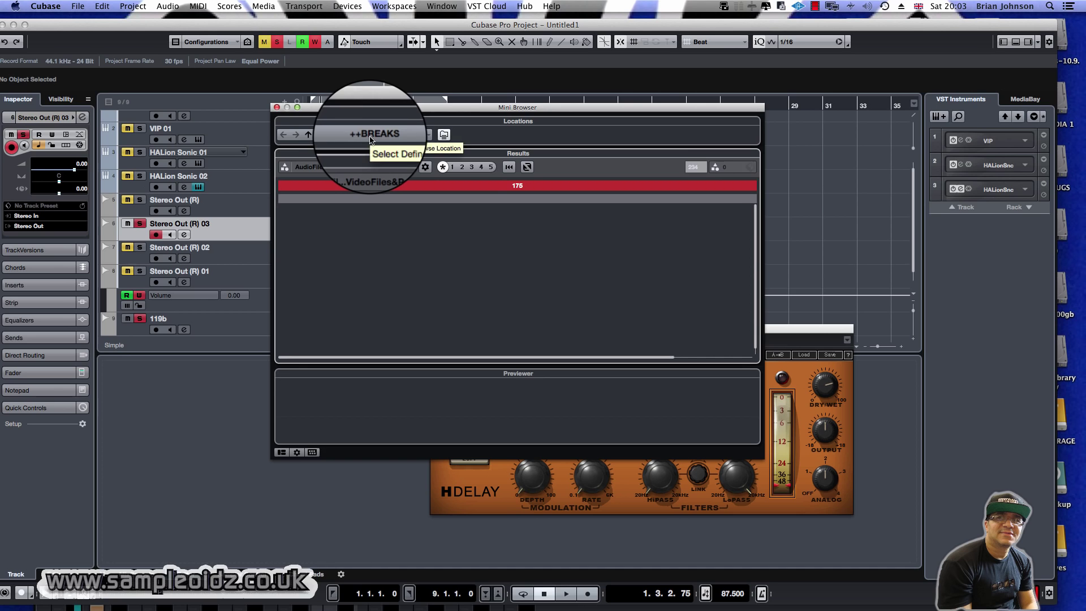
{"action": "left_click_drag", "start_coordinate": [340, 107], "coordinate": [664, 163]}
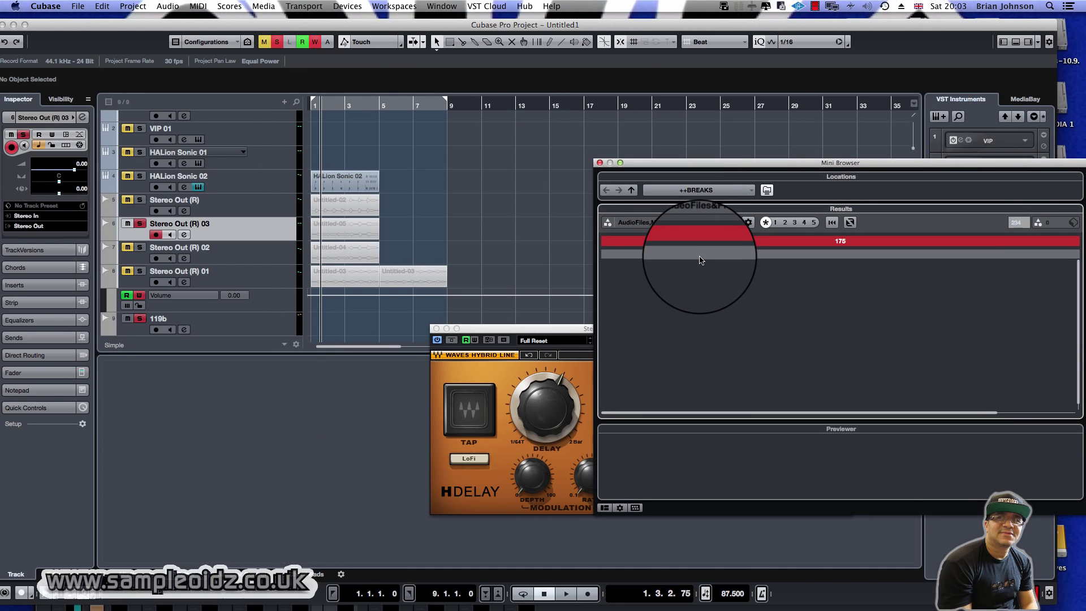
- Search the ++BREAKS location in the Mini Browser for AMEN
{"action": "left_click", "coordinate": [851, 242]}
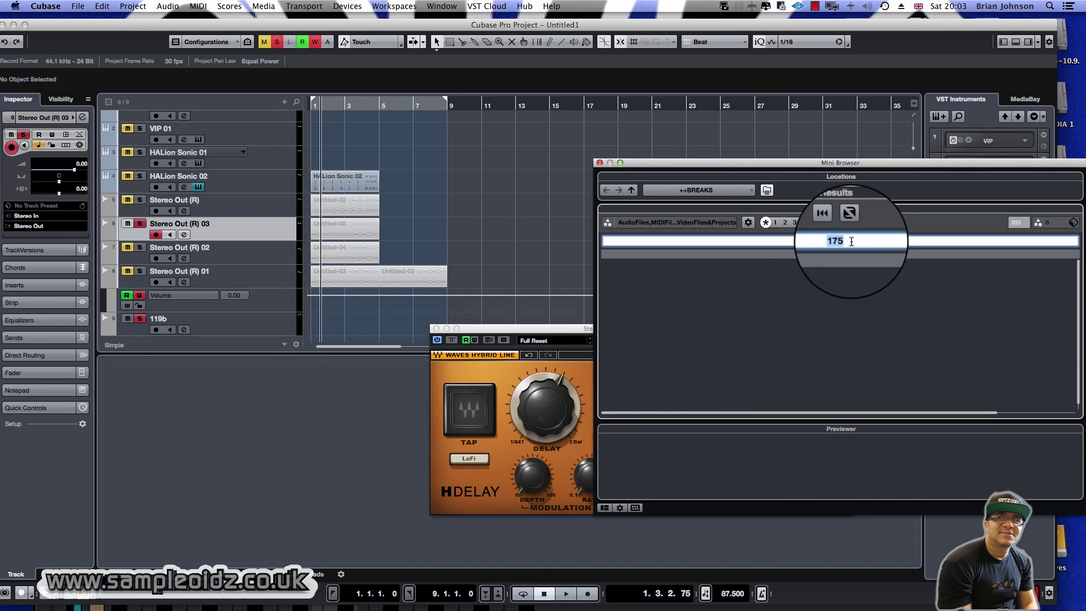
{"action": "key", "text": "BackSpace"}
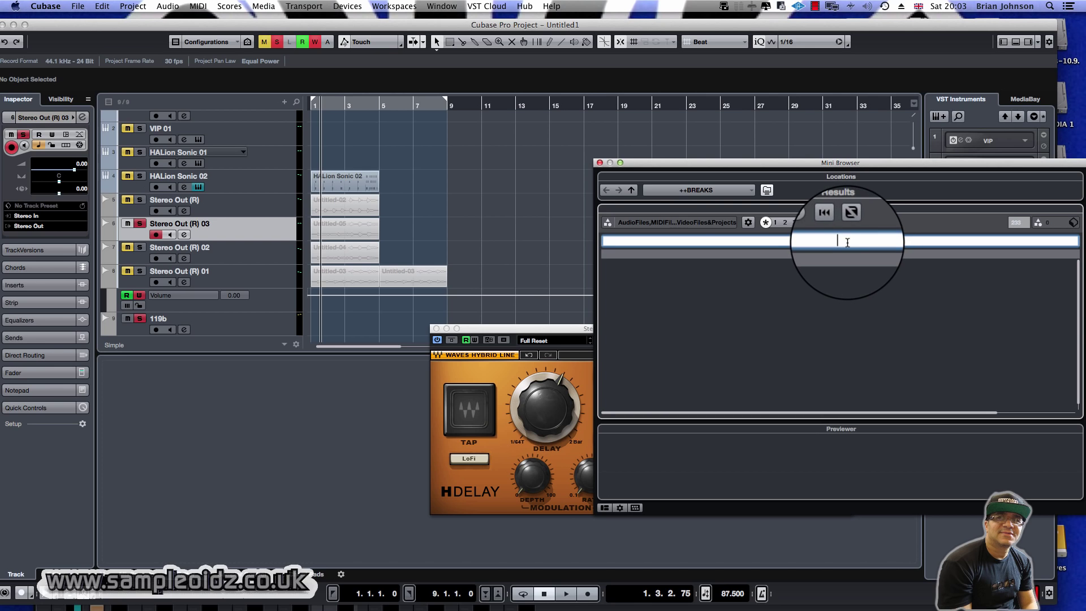
{"action": "type", "text": "AMEN"}
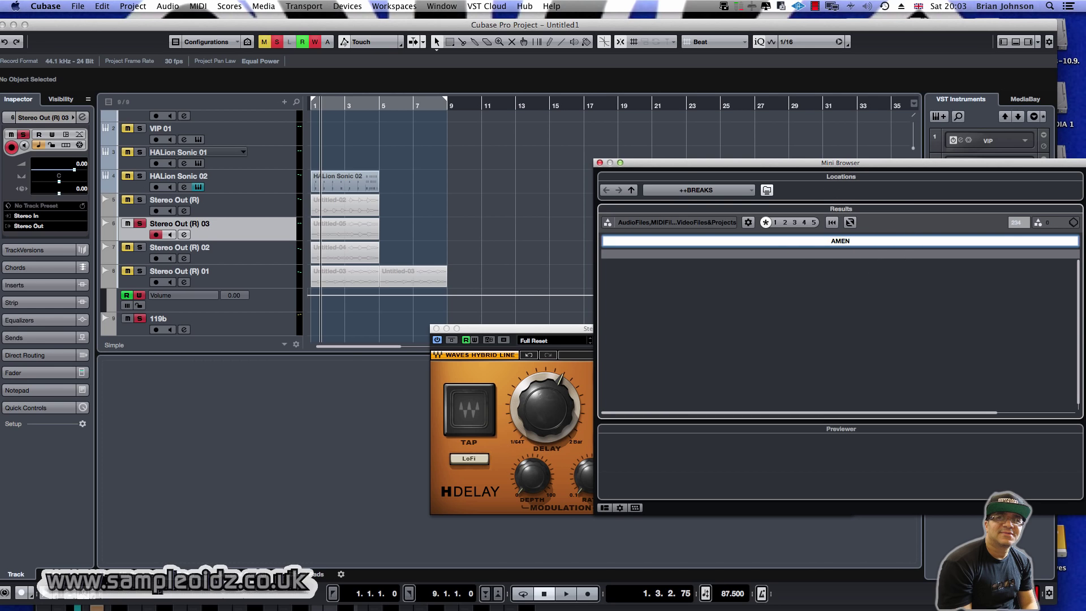
{"action": "key", "text": "Return"}
- Reselect the ++BREAKS location to list its files without a search term
{"action": "left_click", "coordinate": [689, 190]}
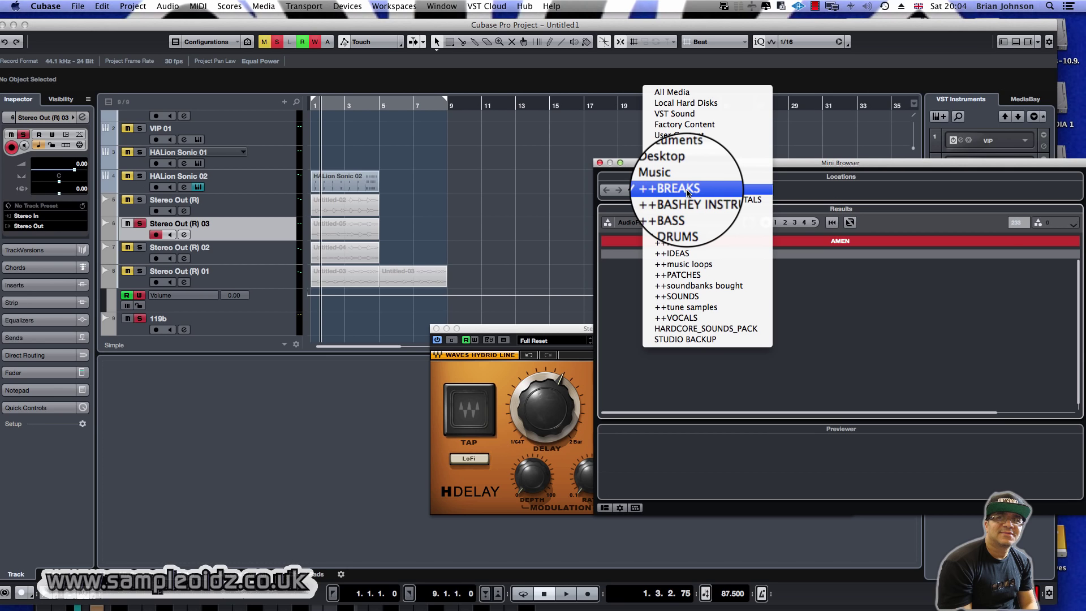
{"action": "left_click", "coordinate": [689, 191]}
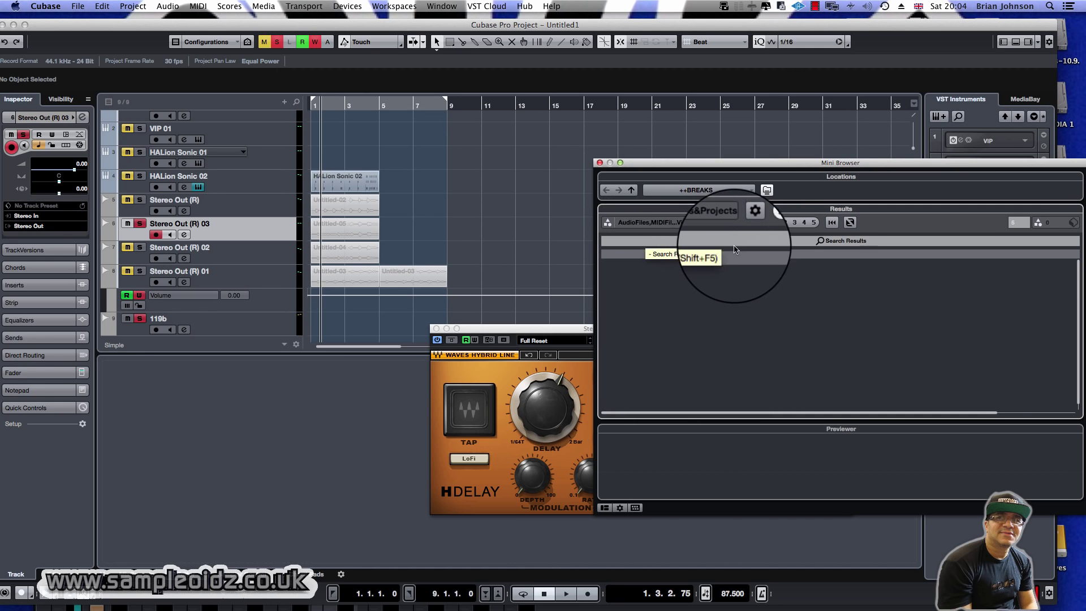
{"action": "left_click", "coordinate": [718, 224]}
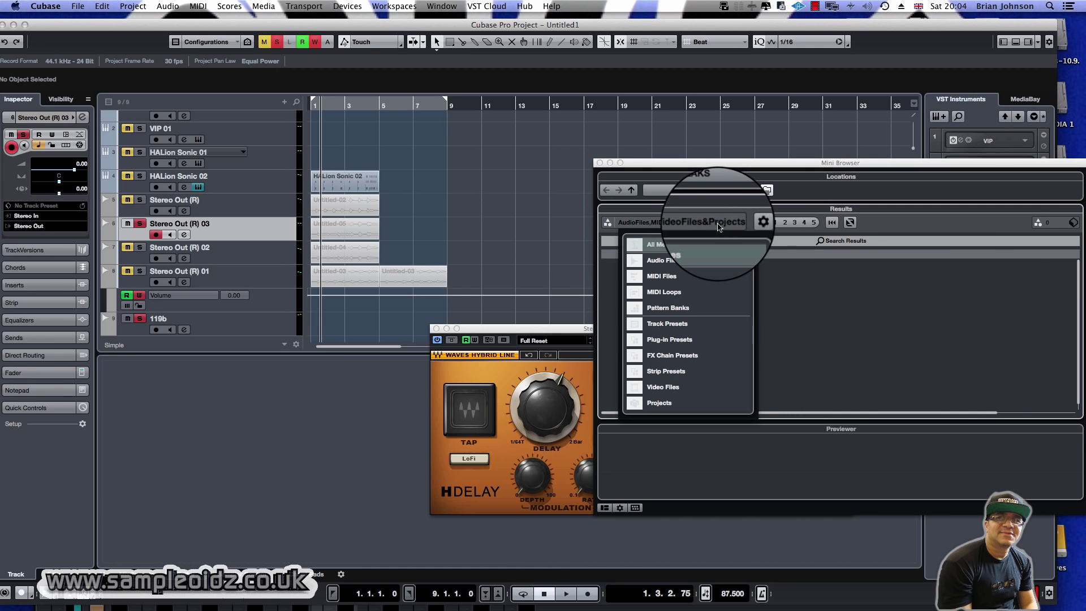
{"action": "left_click", "coordinate": [856, 194]}
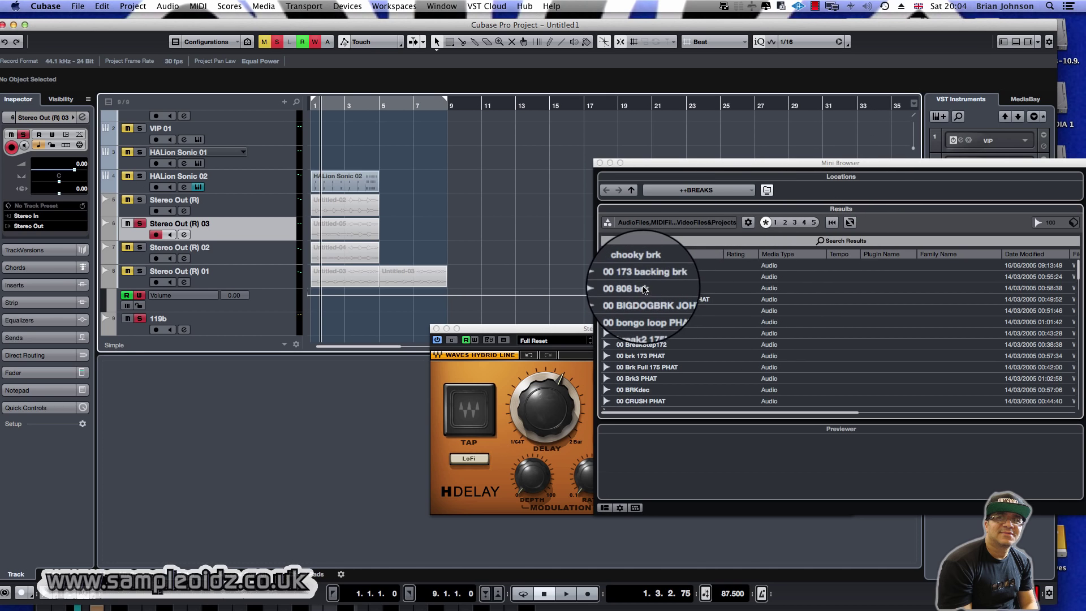
- Try previewing breaks from the list, including 00 173 backing brk, 00 BIGDOGBRK JOHNNY PHAT and 00 BreakSlap172
{"action": "left_click", "coordinate": [642, 277]}
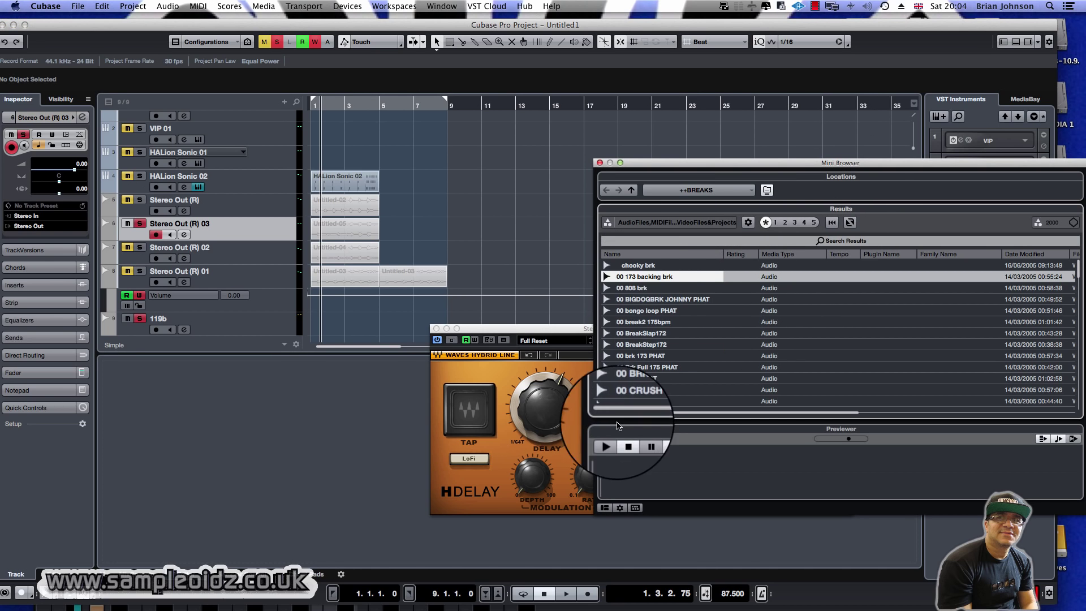
{"action": "left_click", "coordinate": [643, 300]}
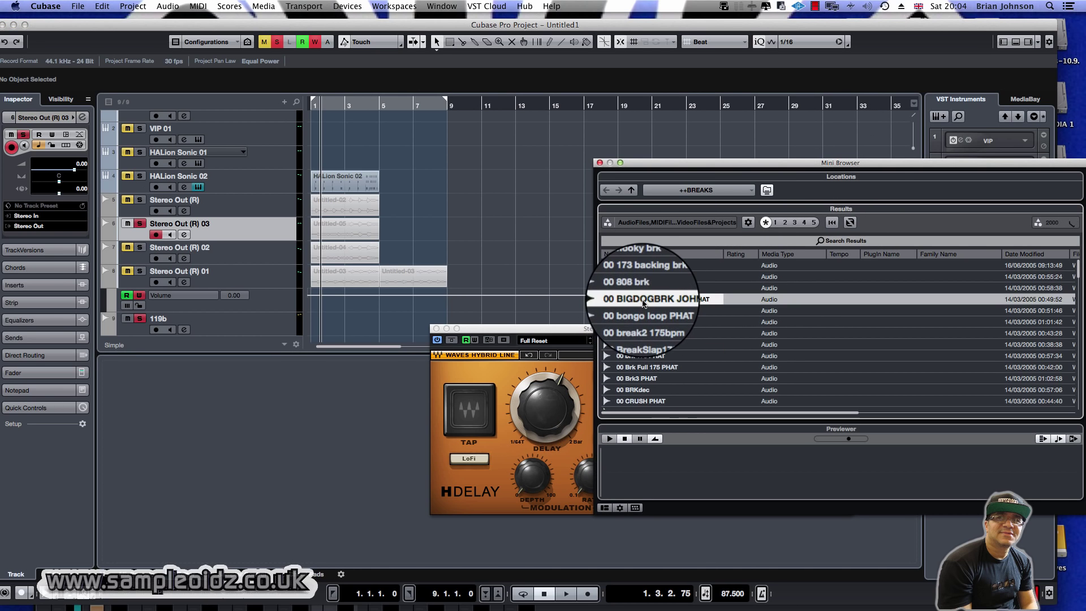
{"action": "left_click", "coordinate": [609, 439]}
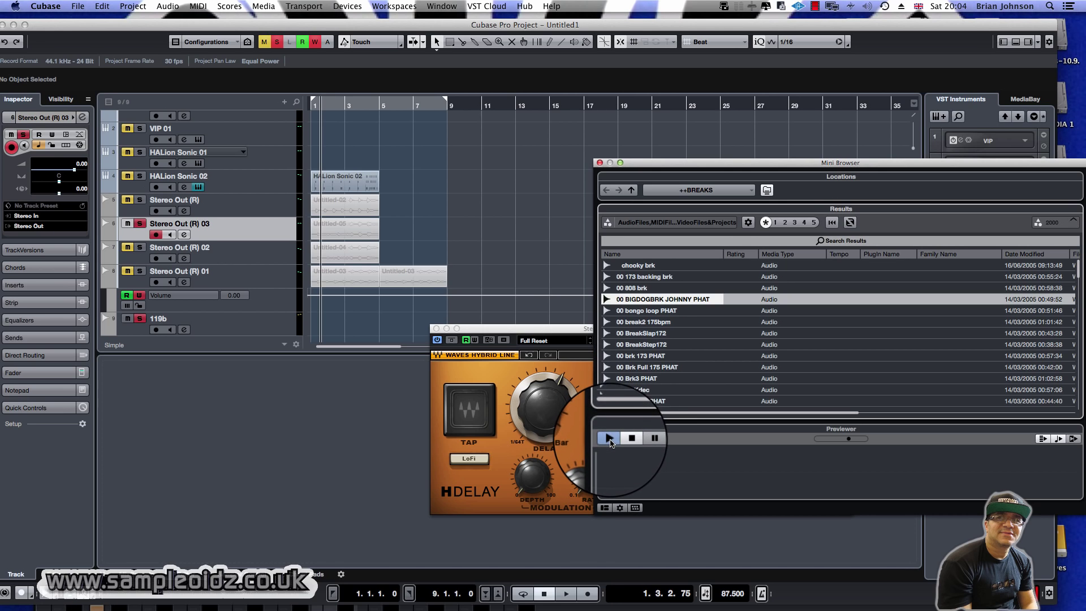
{"action": "left_click", "coordinate": [647, 333]}
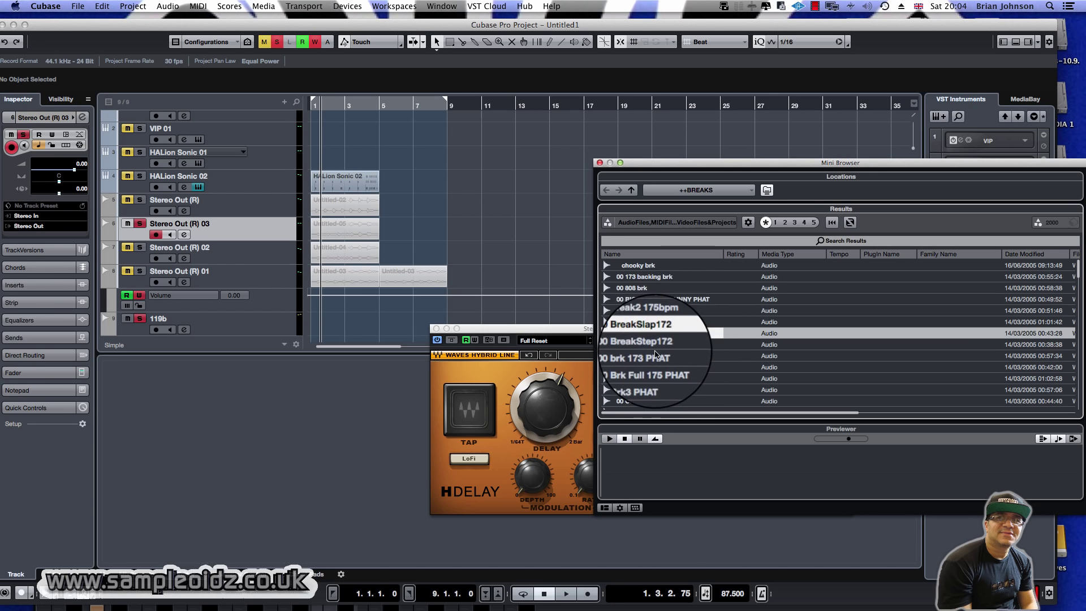
- Browse further through the ++BREAKS files, trying 06 - Track 7 and 00 brk 173 PHAT
{"action": "scroll", "coordinate": [655, 355], "scroll_direction": "down", "scroll_amount": 8}
{"action": "left_click", "coordinate": [656, 354]}
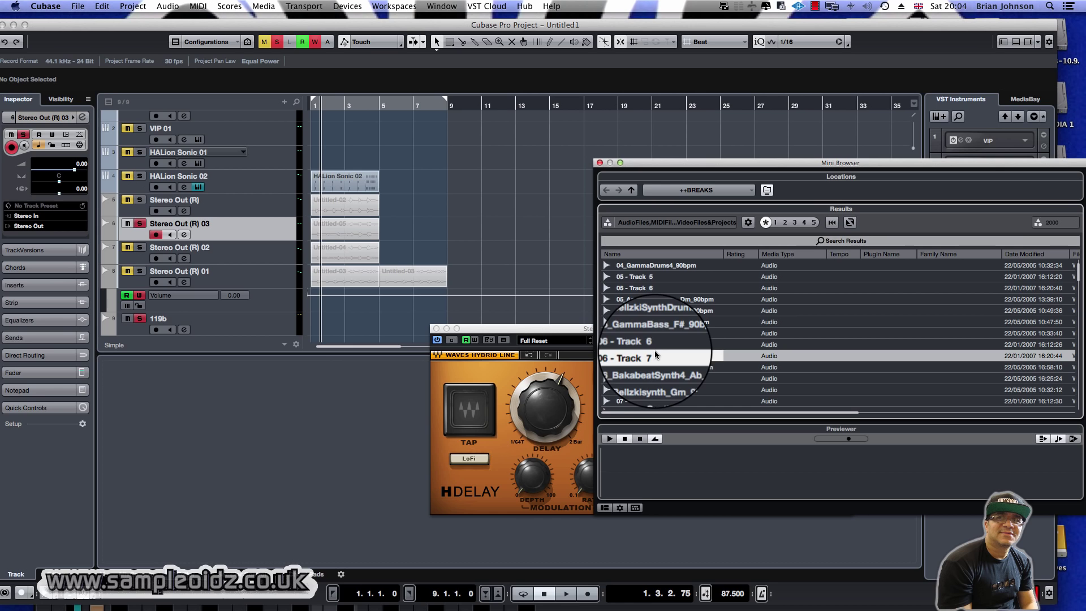
{"action": "left_click", "coordinate": [620, 365]}
{"action": "scroll", "coordinate": [620, 365], "scroll_direction": "up", "scroll_amount": 10}
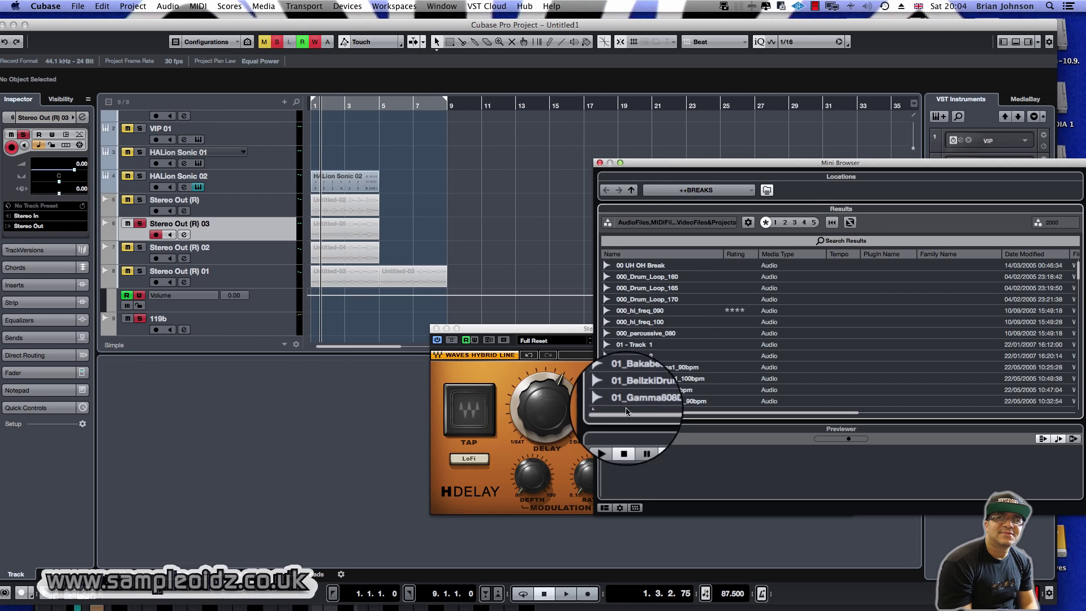
{"action": "scroll", "coordinate": [632, 342], "scroll_direction": "up", "scroll_amount": 5}
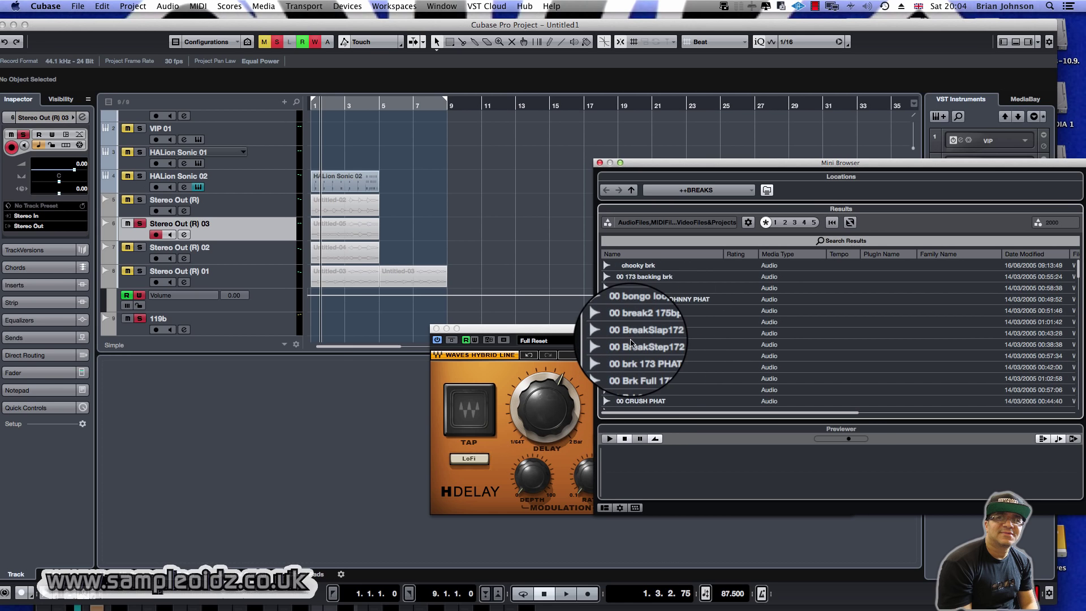
{"action": "left_click", "coordinate": [632, 356]}
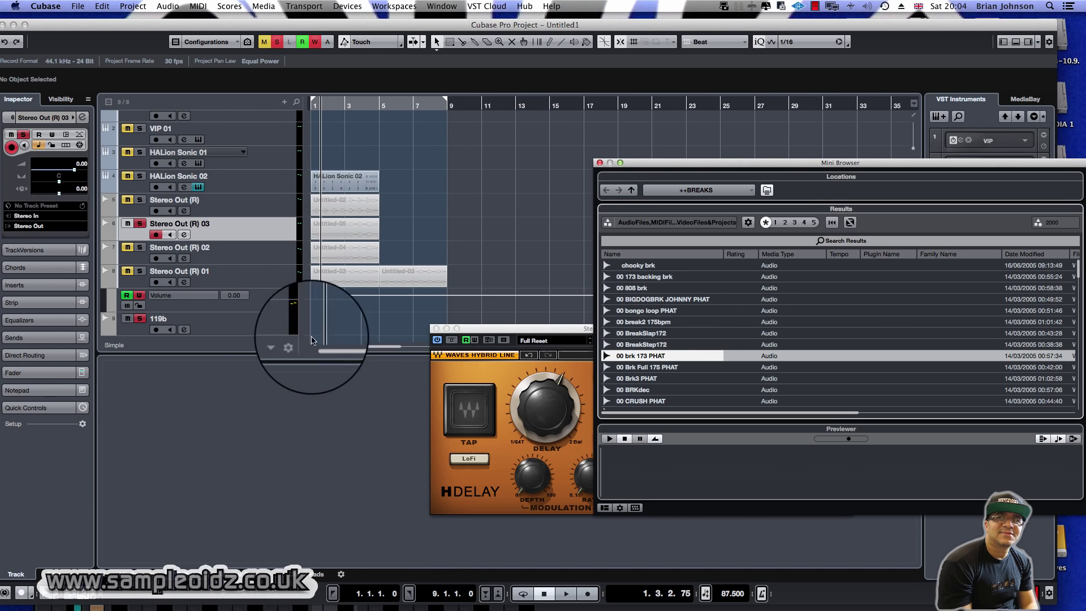
{"action": "scroll", "coordinate": [730, 323], "scroll_direction": "down", "scroll_amount": 10}
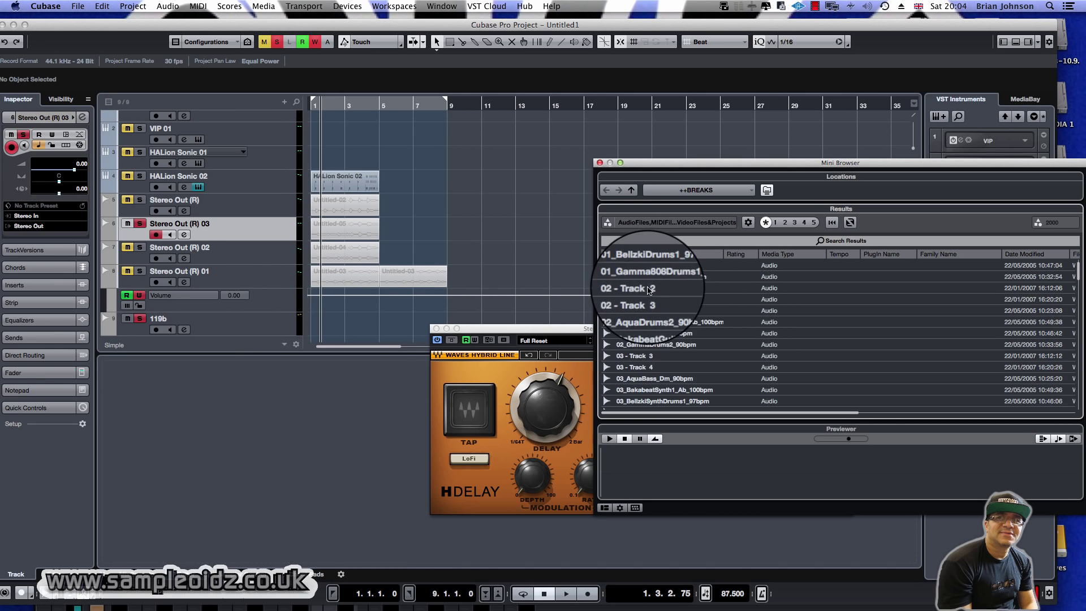
{"action": "scroll", "coordinate": [649, 290], "scroll_direction": "up", "scroll_amount": 10}
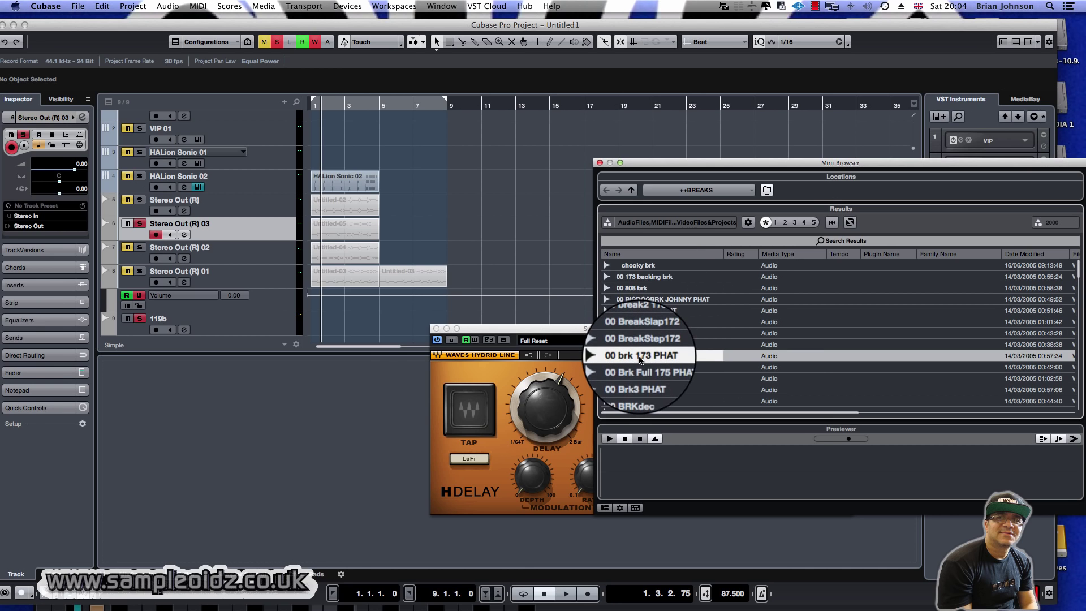
- Select the 00 Brk3 PHAT break in the results and close the Mini Browser
{"action": "right_click", "coordinate": [639, 356]}
{"action": "left_click", "coordinate": [625, 356]}
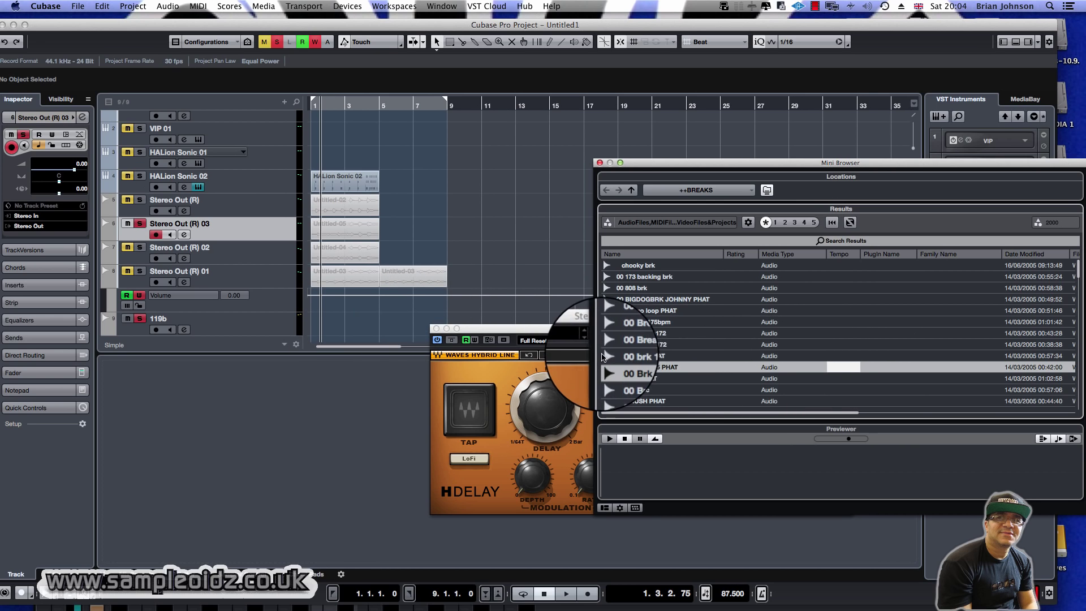
{"action": "left_click", "coordinate": [626, 379]}
{"action": "left_click_drag", "start_coordinate": [627, 380], "coordinate": [563, 145]}
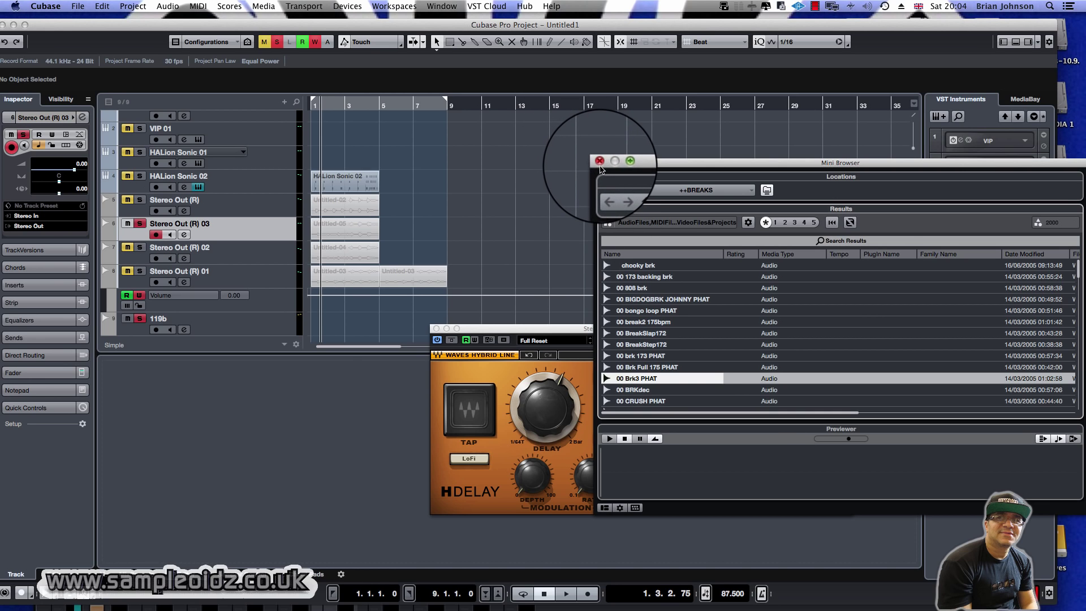
{"action": "left_click", "coordinate": [600, 162]}
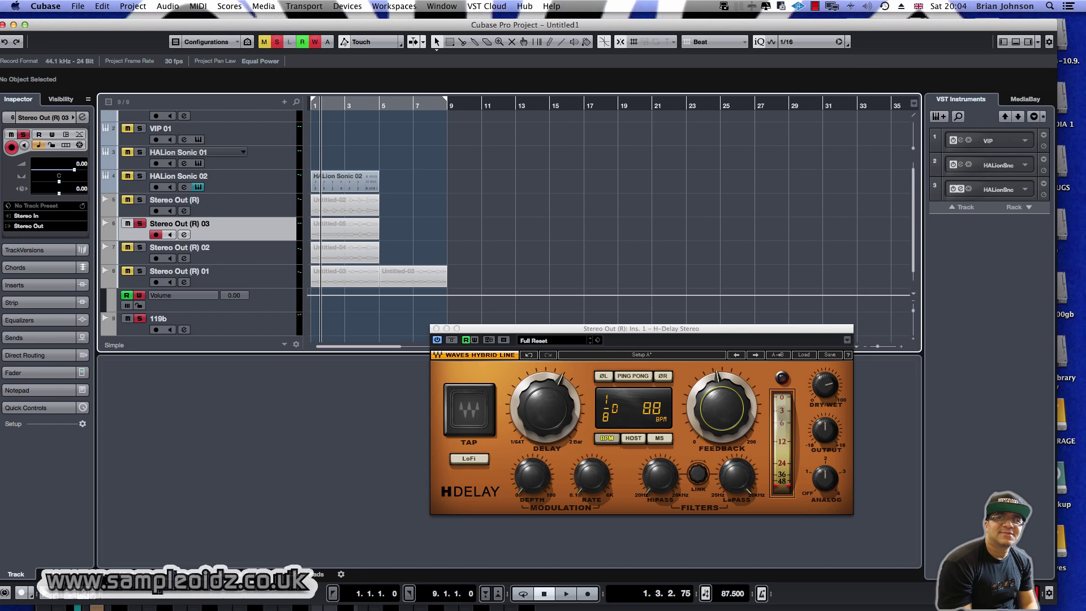
- Switch to a Finder window and open the Sound Library New drive
{"action": "left_click_drag", "start_coordinate": [0, 243], "coordinate": [581, 219]}
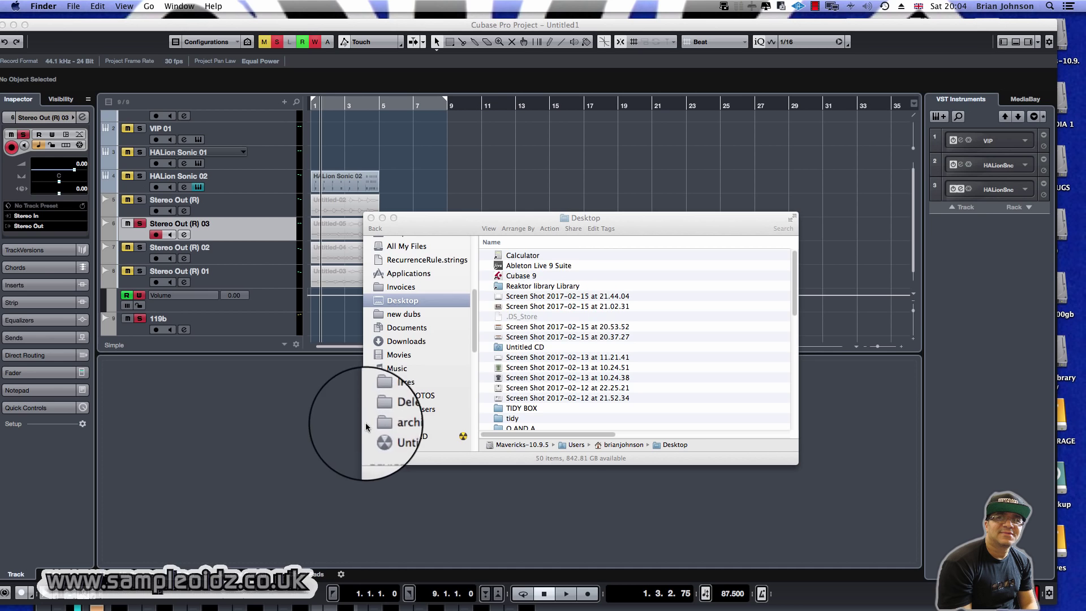
{"action": "scroll", "coordinate": [418, 395], "scroll_direction": "down", "scroll_amount": 5}
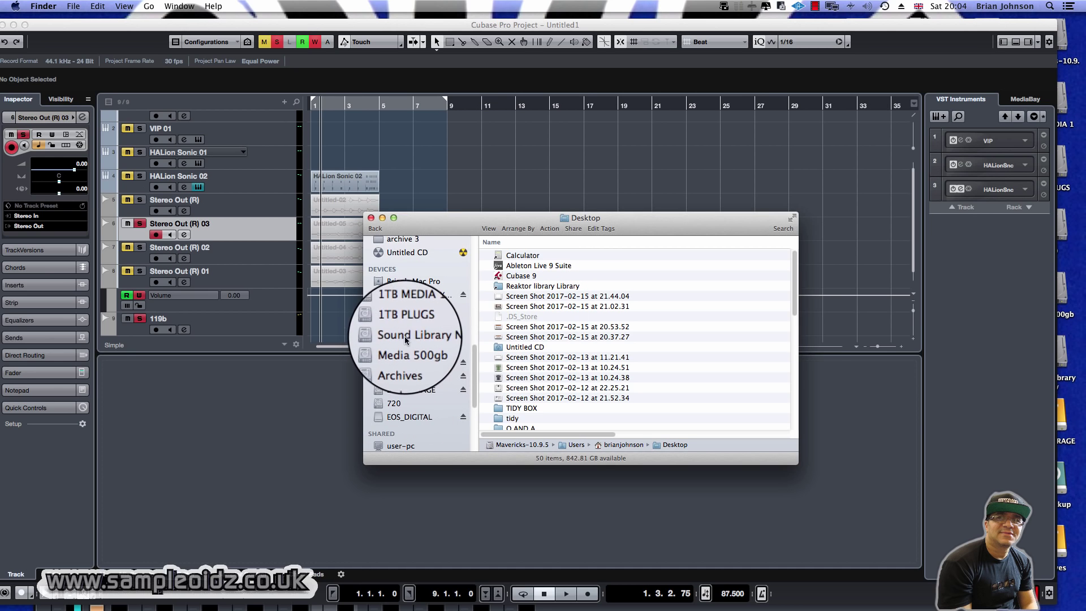
{"action": "left_click", "coordinate": [405, 336]}
{"action": "scroll", "coordinate": [555, 348], "scroll_direction": "down", "scroll_amount": 5}
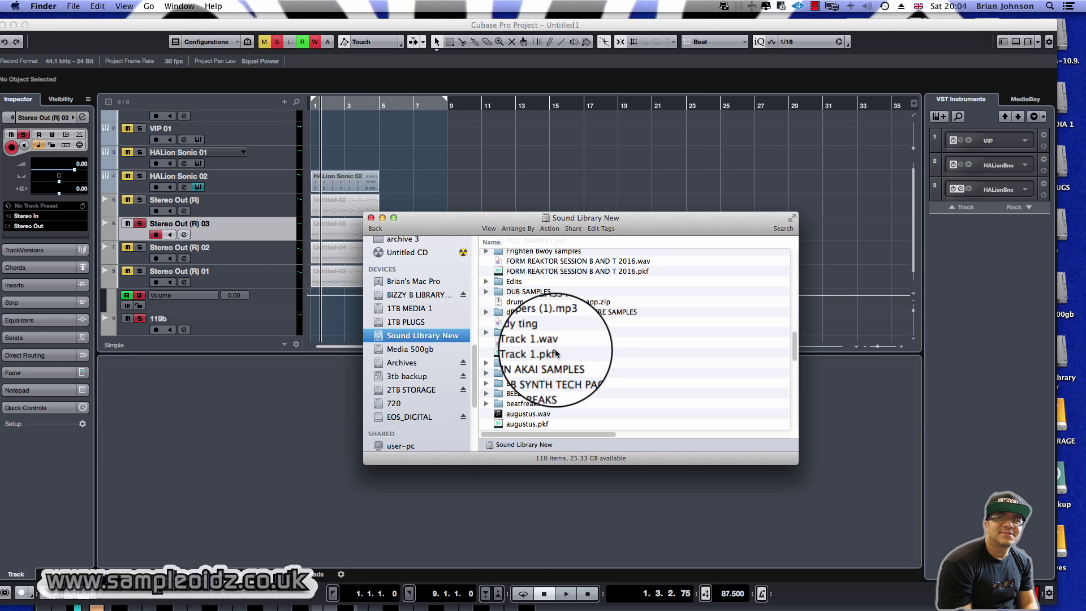
- Look through the drive's folders for breaks, check inside BEEZ BEATS, and return to the drive's list
{"action": "scroll", "coordinate": [555, 349], "scroll_direction": "up", "scroll_amount": 15}
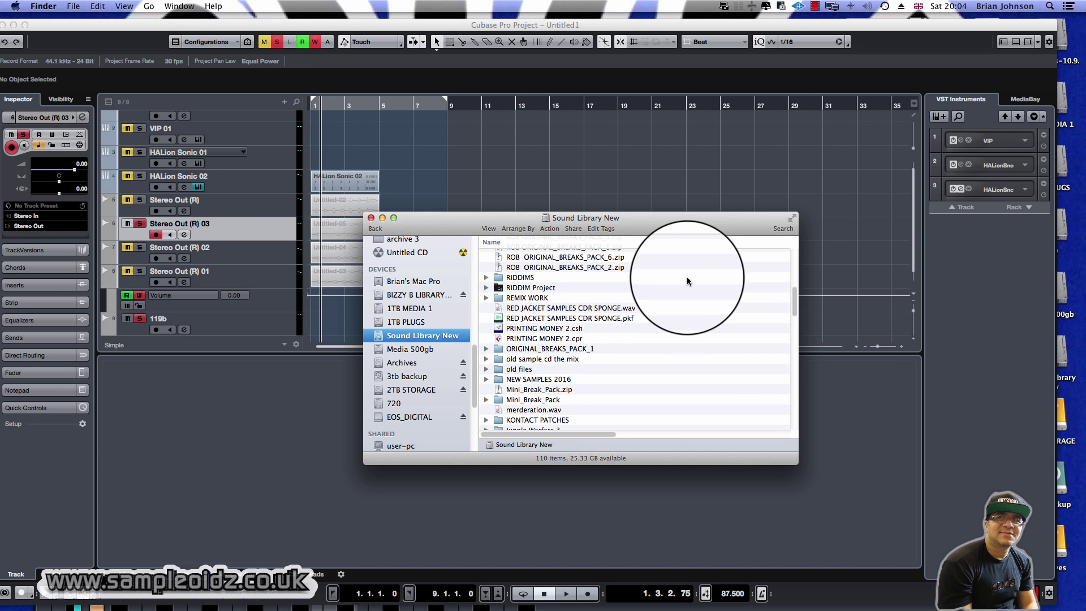
{"action": "left_click_drag", "start_coordinate": [795, 303], "coordinate": [795, 266]}
{"action": "scroll", "coordinate": [642, 306], "scroll_direction": "down", "scroll_amount": 2}
{"action": "scroll", "coordinate": [639, 304], "scroll_direction": "down", "scroll_amount": 15}
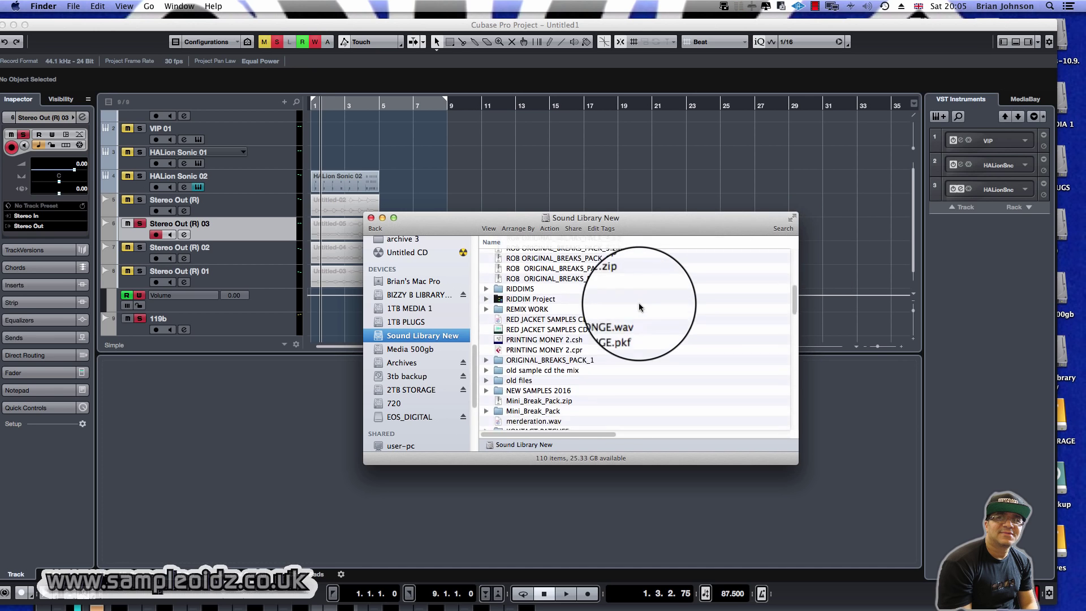
{"action": "scroll", "coordinate": [596, 353], "scroll_direction": "down", "scroll_amount": 5}
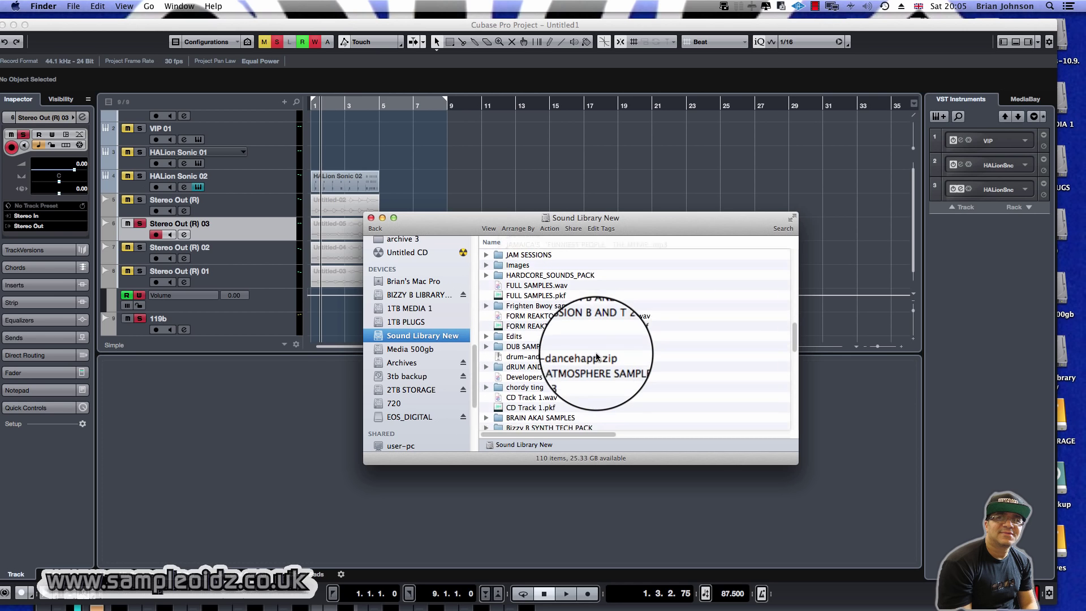
{"action": "double_click", "coordinate": [538, 400]}
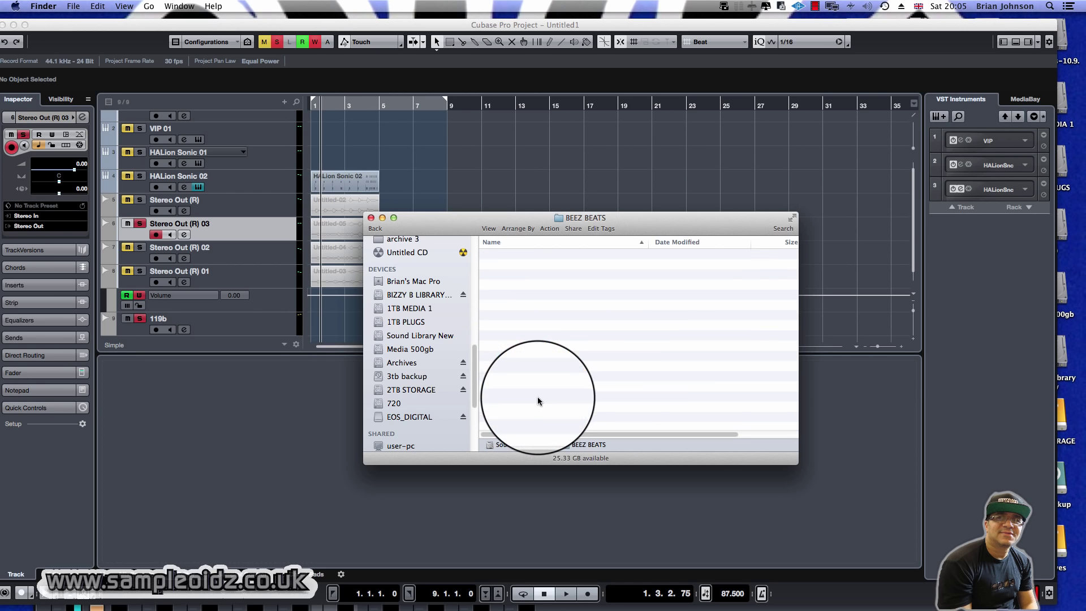
{"action": "left_click", "coordinate": [371, 229]}
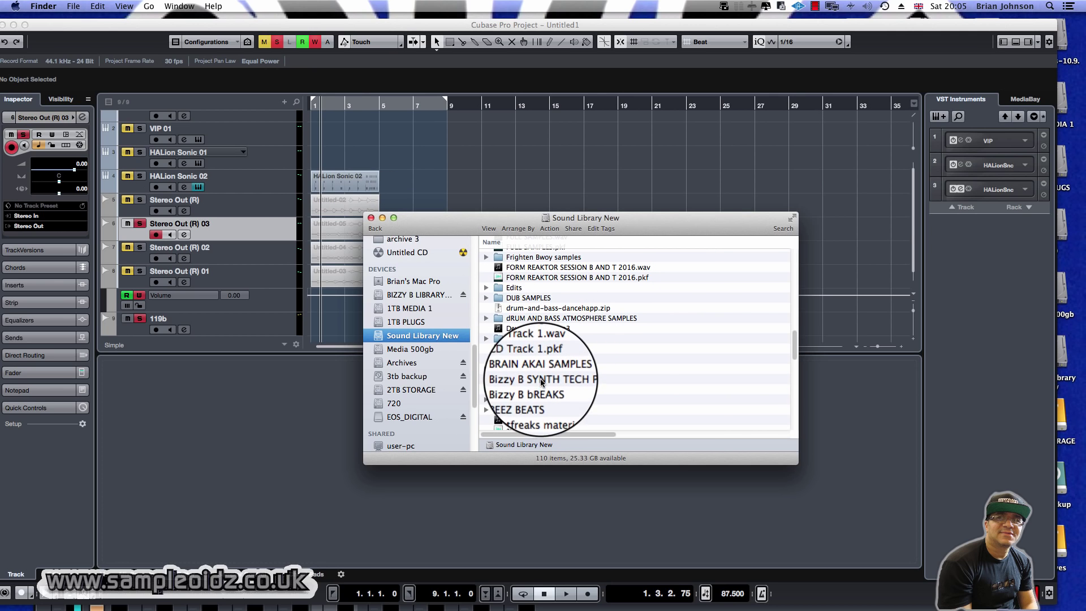
- Locate the ++BREAKS folder on the Sound Library New drive and expand it in the list
{"action": "scroll", "coordinate": [541, 377], "scroll_direction": "down", "scroll_amount": 1}
{"action": "scroll", "coordinate": [542, 369], "scroll_direction": "up", "scroll_amount": 5}
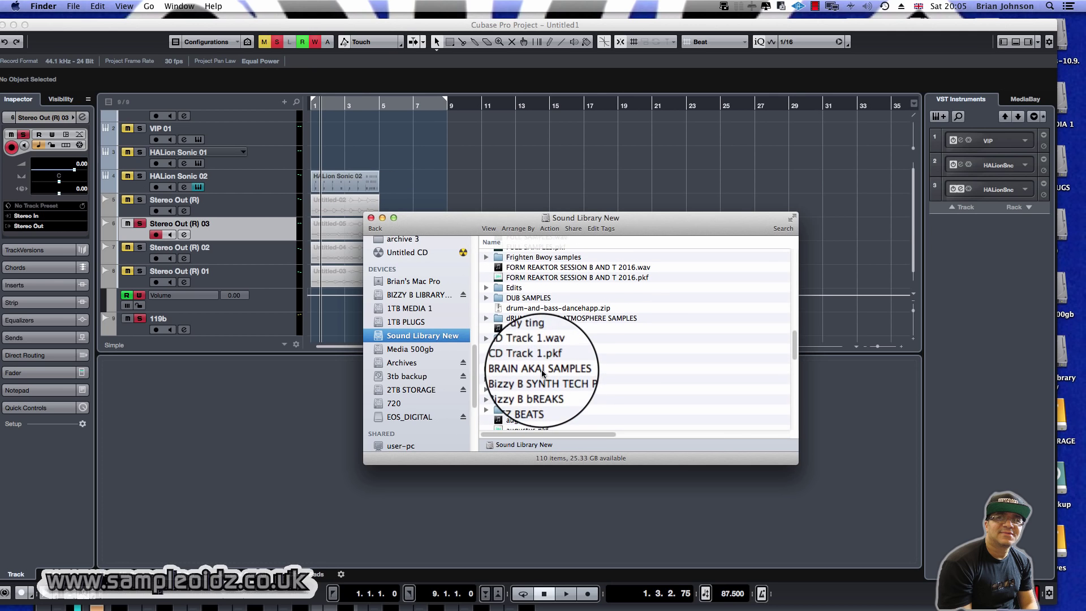
{"action": "scroll", "coordinate": [541, 368], "scroll_direction": "down", "scroll_amount": 3}
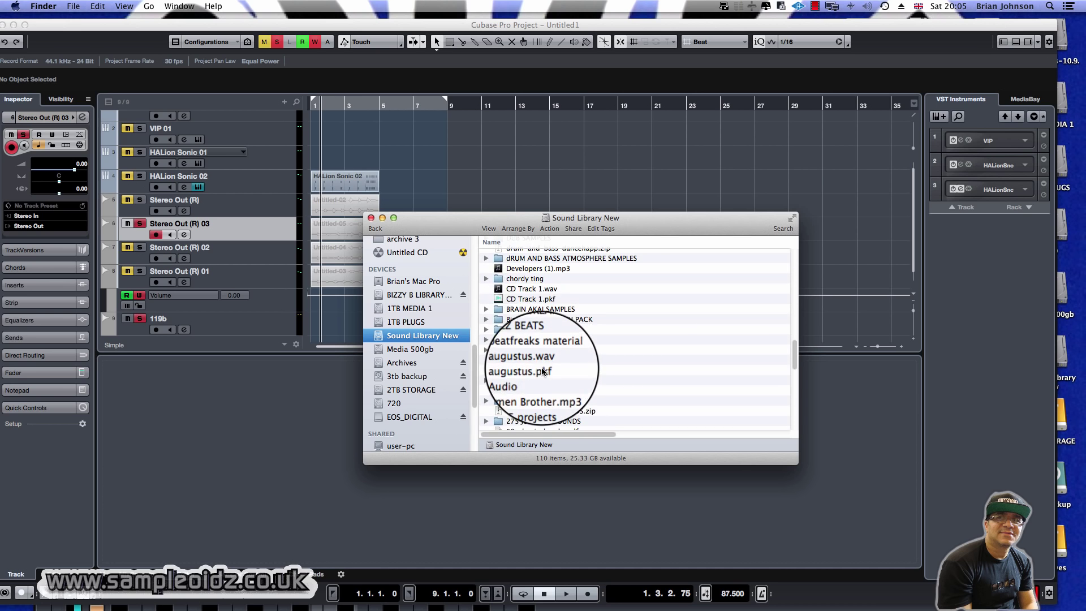
{"action": "scroll", "coordinate": [541, 368], "scroll_direction": "up", "scroll_amount": 6}
{"action": "scroll", "coordinate": [542, 363], "scroll_direction": "down", "scroll_amount": 10}
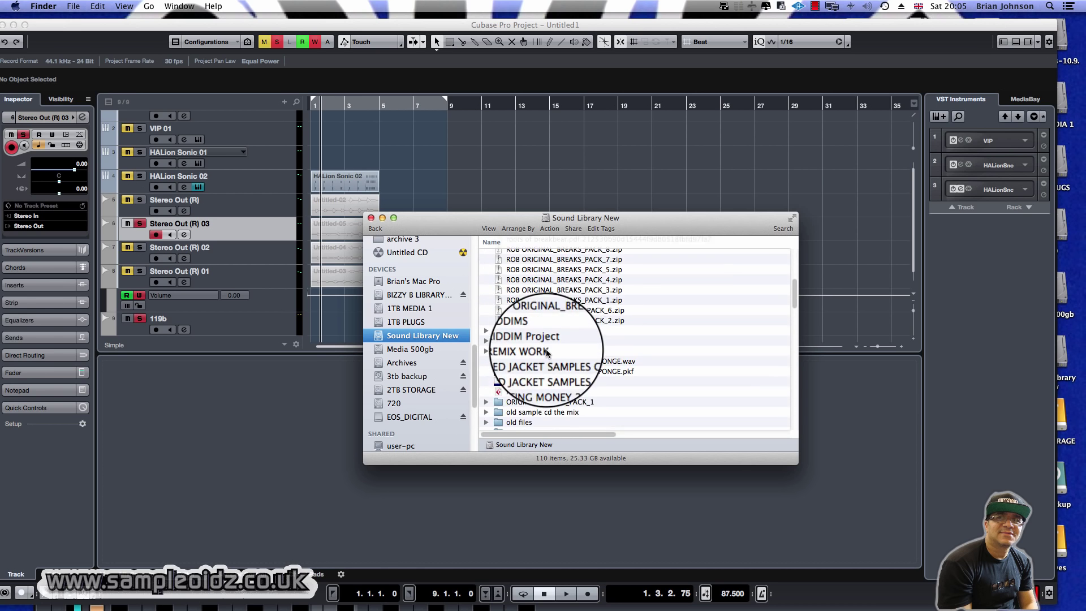
{"action": "scroll", "coordinate": [545, 349], "scroll_direction": "down", "scroll_amount": 4}
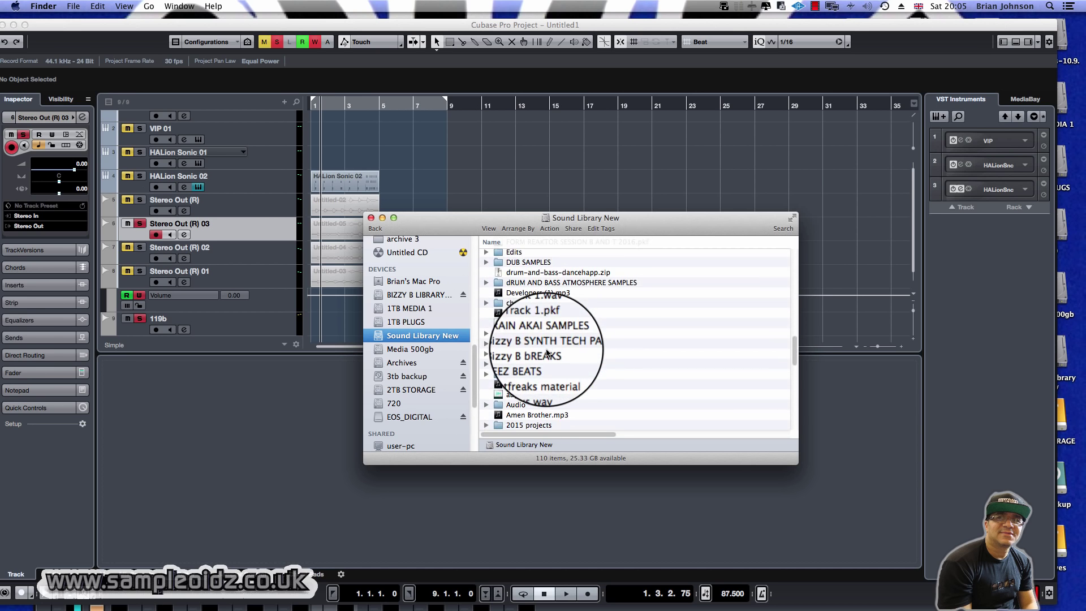
{"action": "scroll", "coordinate": [561, 362], "scroll_direction": "down", "scroll_amount": 8}
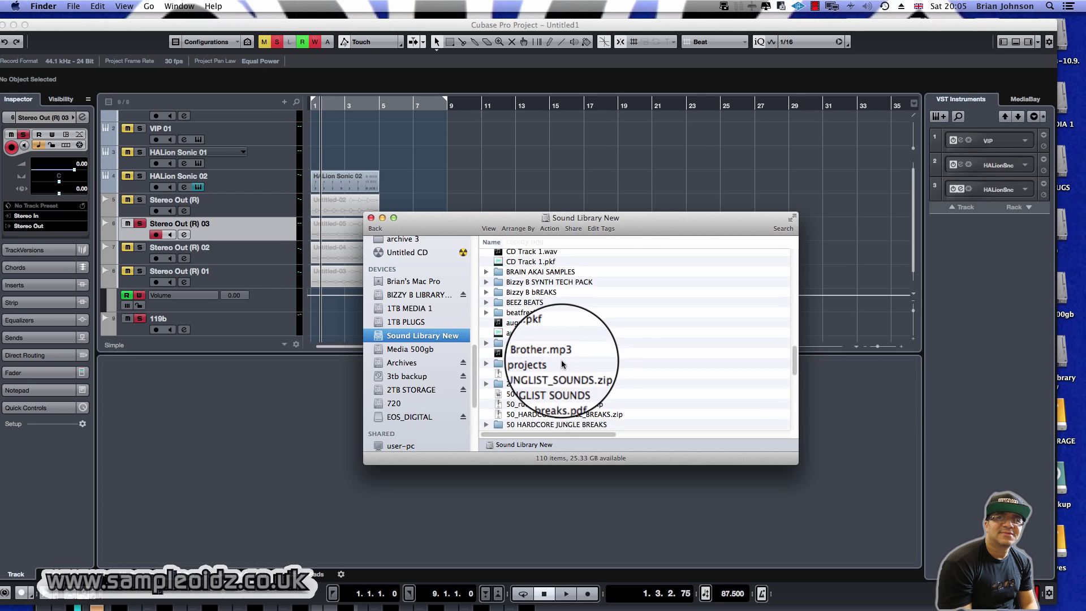
{"action": "left_click", "coordinate": [531, 422]}
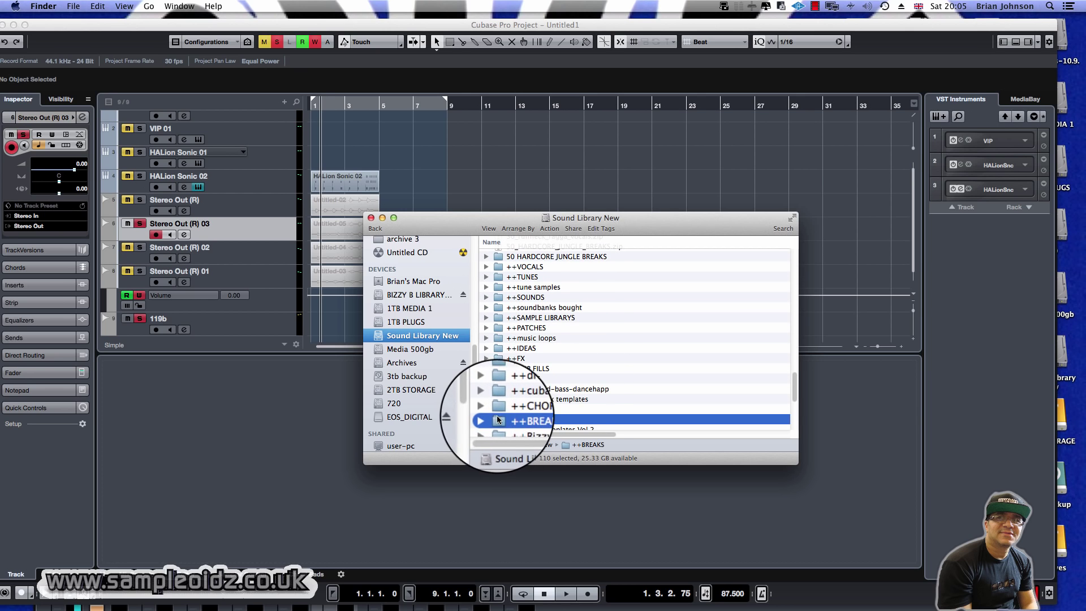
{"action": "key", "text": "Right"}
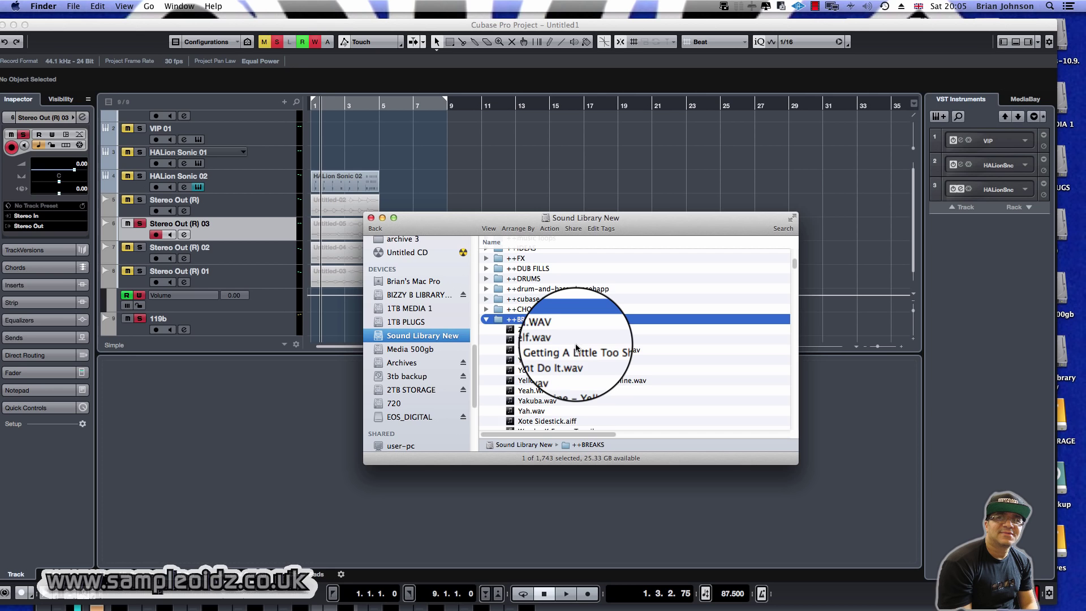
- Browse the files in ++BREAKS and briefly preview Shadowy.wav
{"action": "scroll", "coordinate": [575, 344], "scroll_direction": "down", "scroll_amount": 10}
{"action": "scroll", "coordinate": [577, 348], "scroll_direction": "down", "scroll_amount": 5}
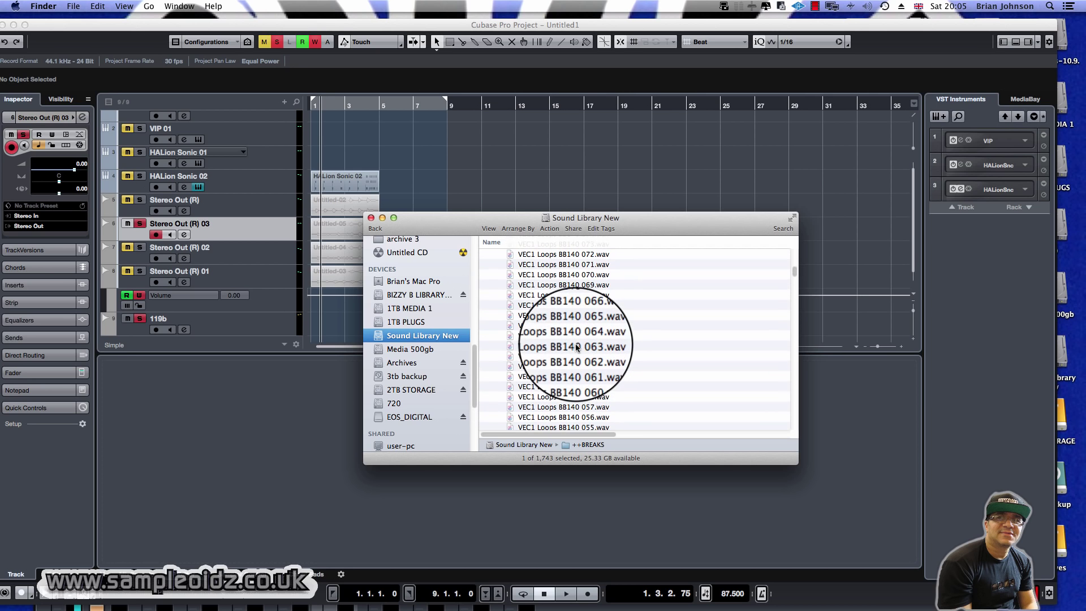
{"action": "scroll", "coordinate": [577, 347], "scroll_direction": "down", "scroll_amount": 7}
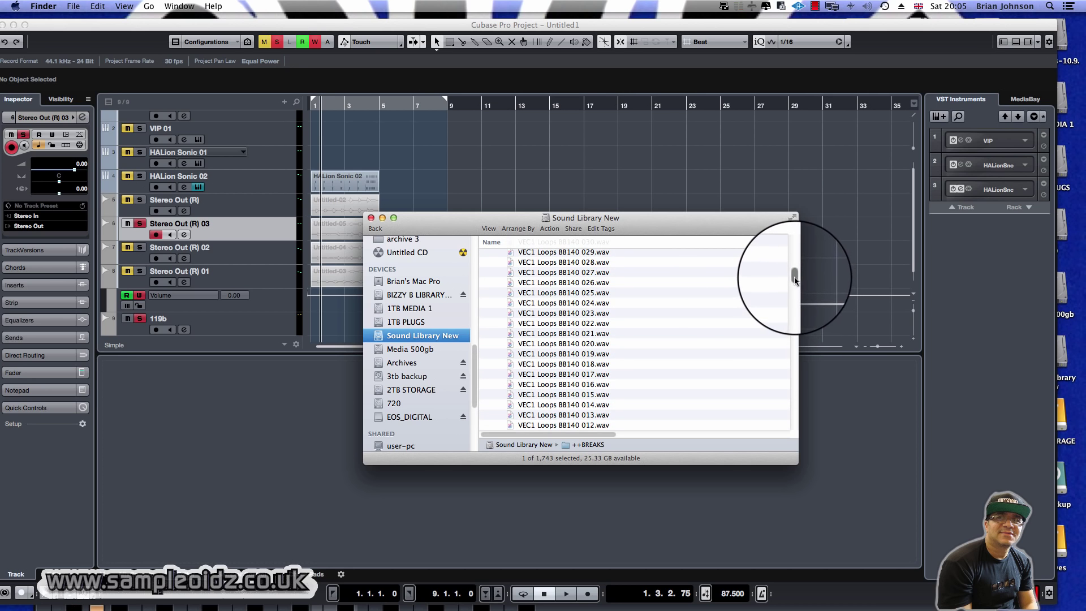
{"action": "left_click_drag", "start_coordinate": [794, 280], "coordinate": [795, 304]}
{"action": "left_click", "coordinate": [574, 286]}
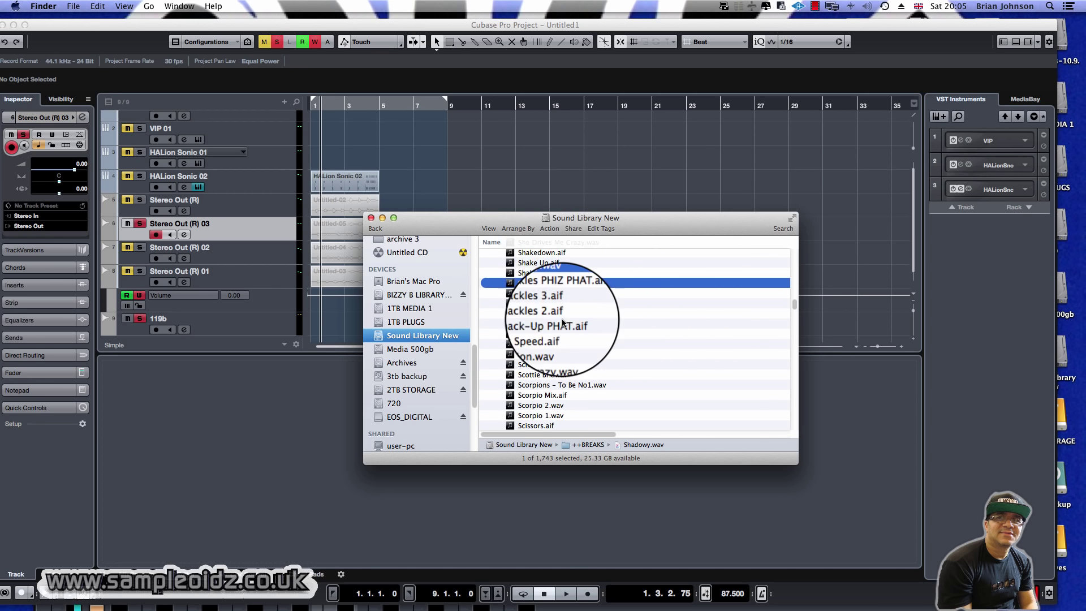
{"action": "key", "text": "space"}
{"action": "key", "text": "space"}
{"action": "scroll", "coordinate": [566, 321], "scroll_direction": "down", "scroll_amount": 10}
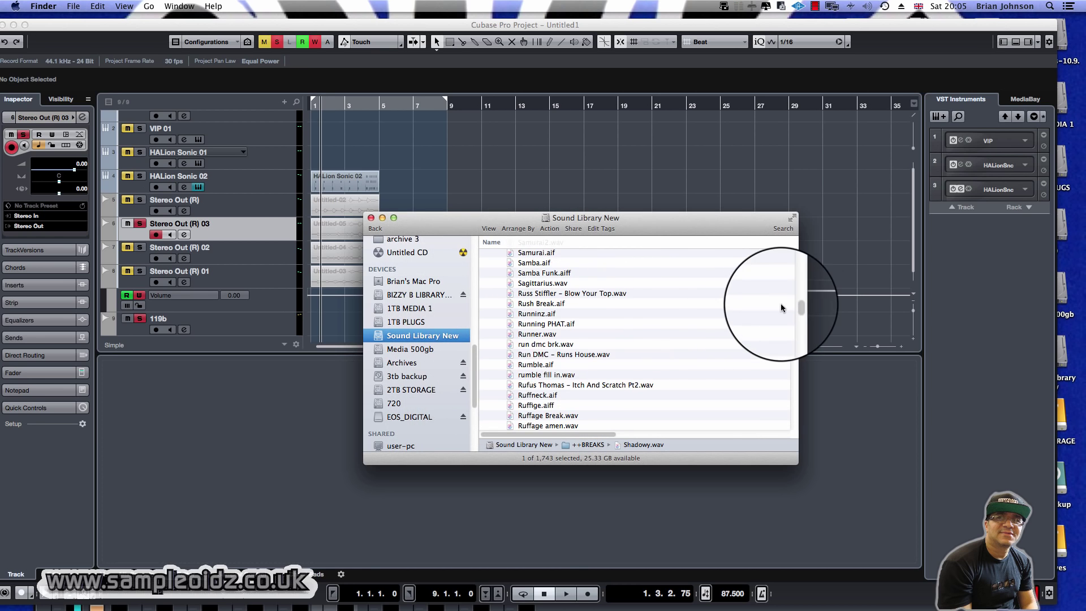
{"action": "scroll", "coordinate": [794, 309], "scroll_direction": "down", "scroll_amount": 15}
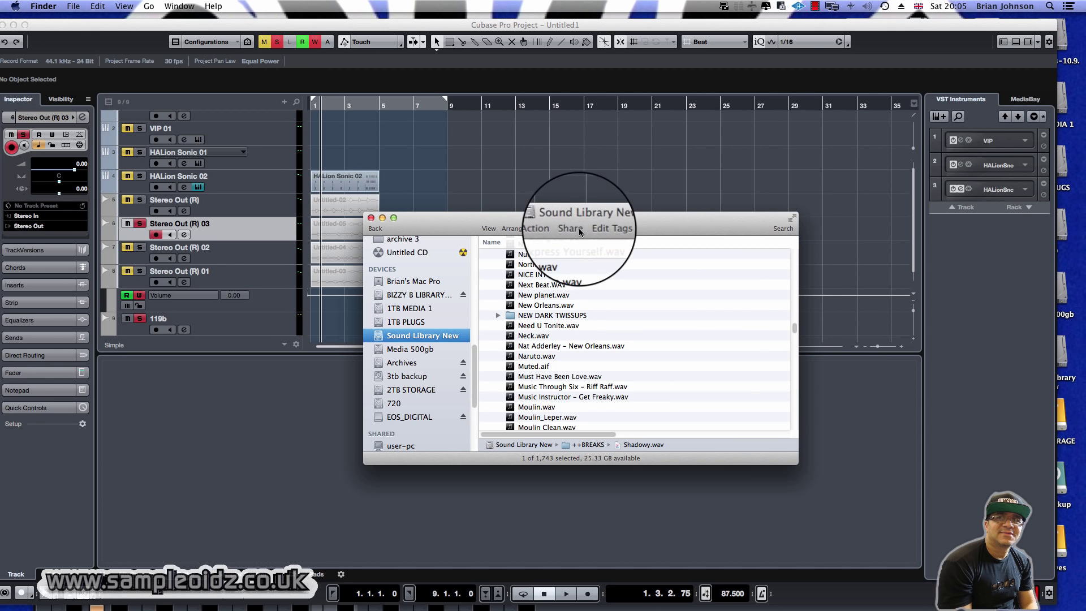
- Enlarge the Finder window and expand the +++AMENIZMASAURUS REX folder inside ++BREAKS
{"action": "left_click_drag", "start_coordinate": [582, 218], "coordinate": [381, 61]}
{"action": "left_click_drag", "start_coordinate": [598, 306], "coordinate": [1029, 575]}
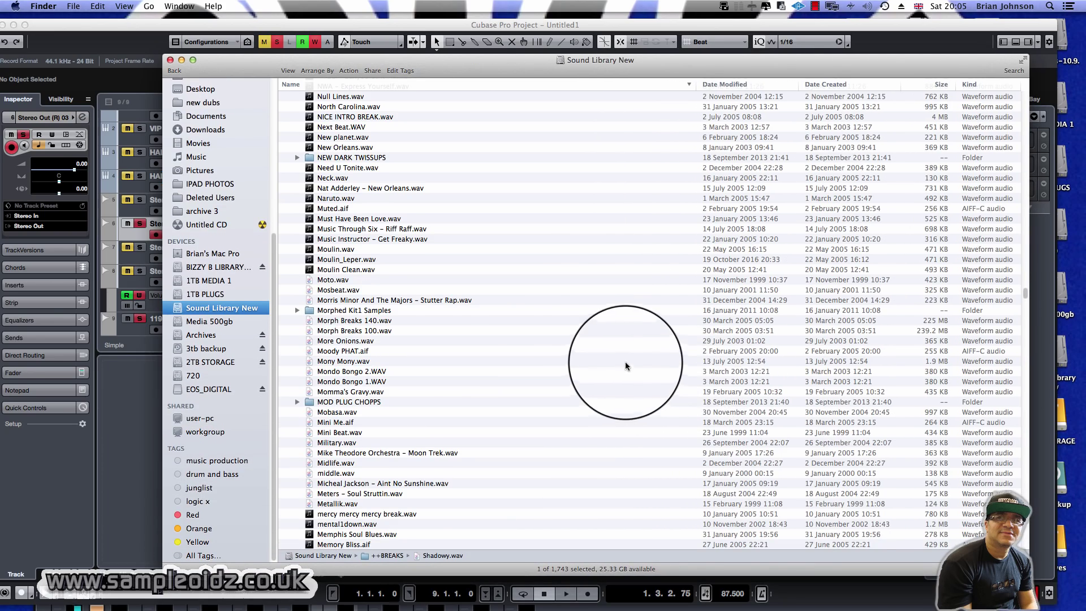
{"action": "scroll", "coordinate": [626, 358], "scroll_direction": "down", "scroll_amount": 10}
{"action": "scroll", "coordinate": [1022, 307], "scroll_direction": "down", "scroll_amount": 2}
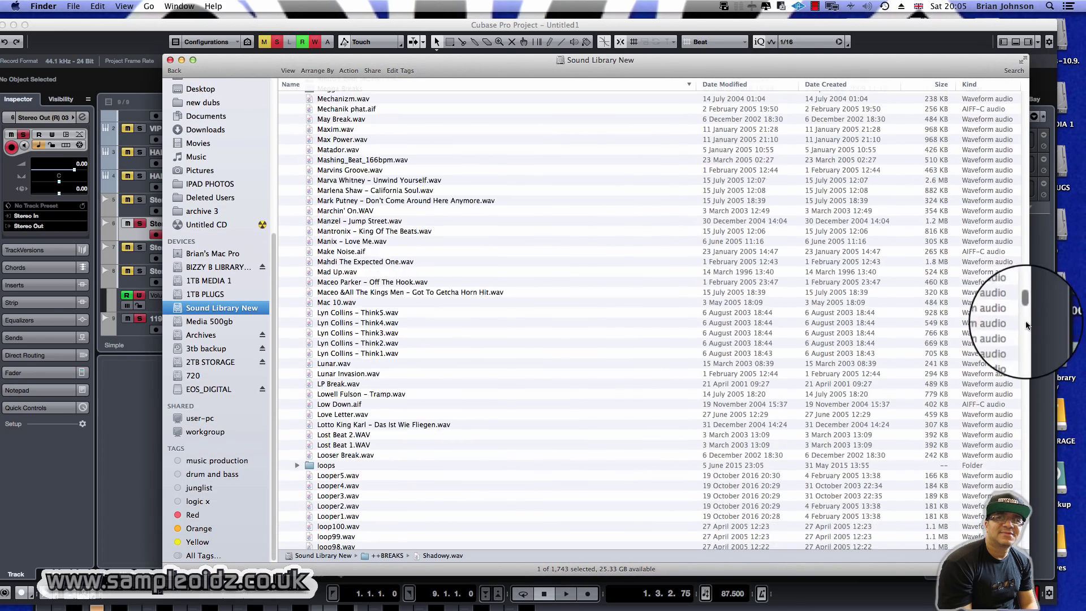
{"action": "left_click_drag", "start_coordinate": [1027, 326], "coordinate": [1040, 552]}
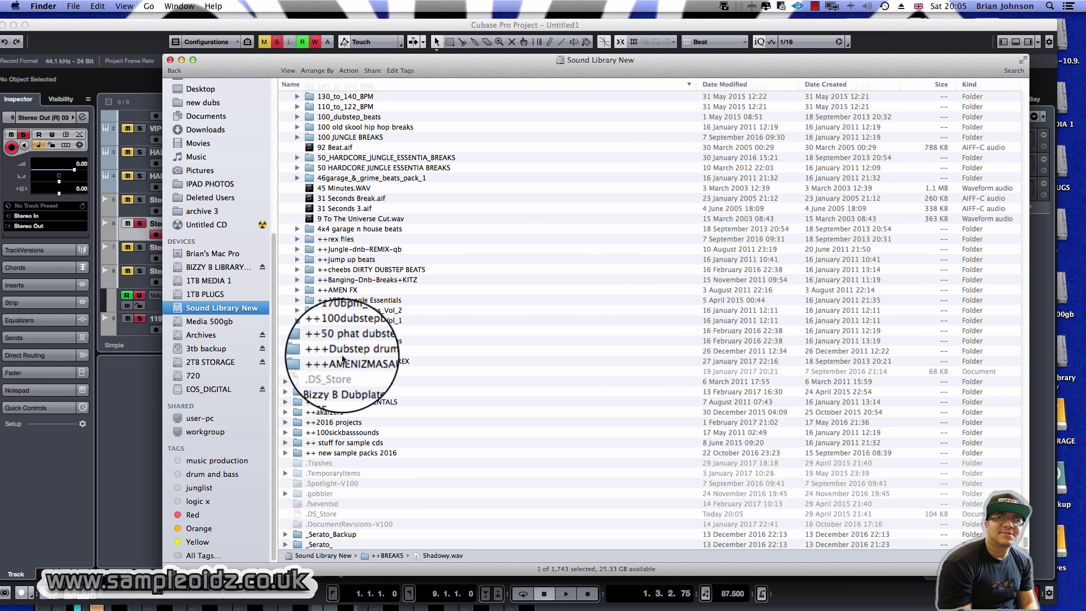
{"action": "left_click", "coordinate": [300, 360]}
{"action": "left_click", "coordinate": [297, 361]}
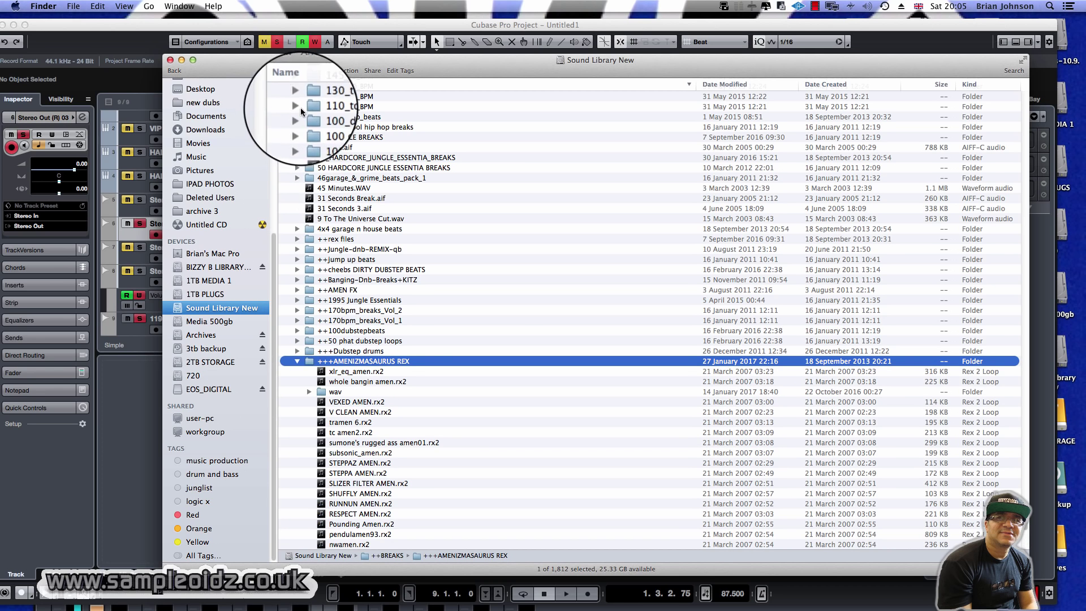
- Move the Finder window aside, then import xlr_eq_amen.rx2 onto the 119b track and start it at 1.1.1.0
{"action": "left_click_drag", "start_coordinate": [247, 65], "coordinate": [537, 60]}
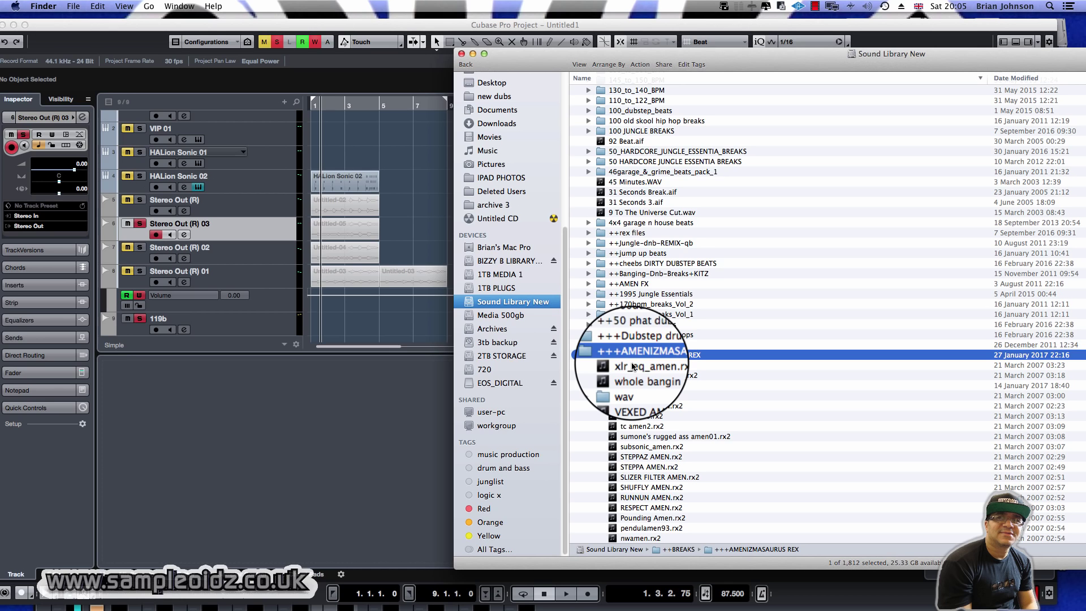
{"action": "left_click_drag", "start_coordinate": [632, 366], "coordinate": [396, 322]}
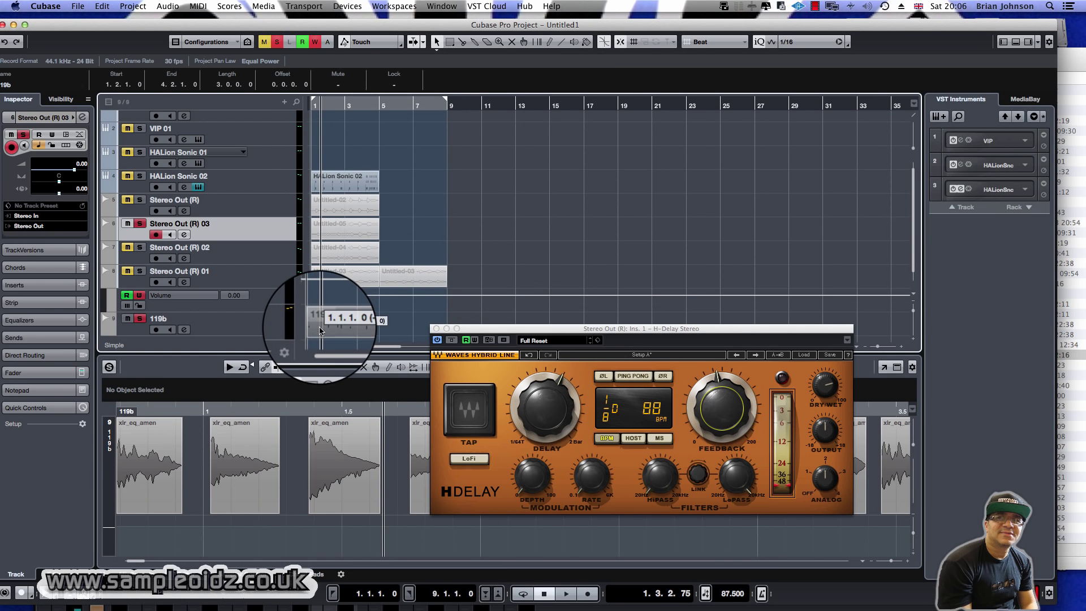
{"action": "left_click_drag", "start_coordinate": [320, 331], "coordinate": [320, 331]}
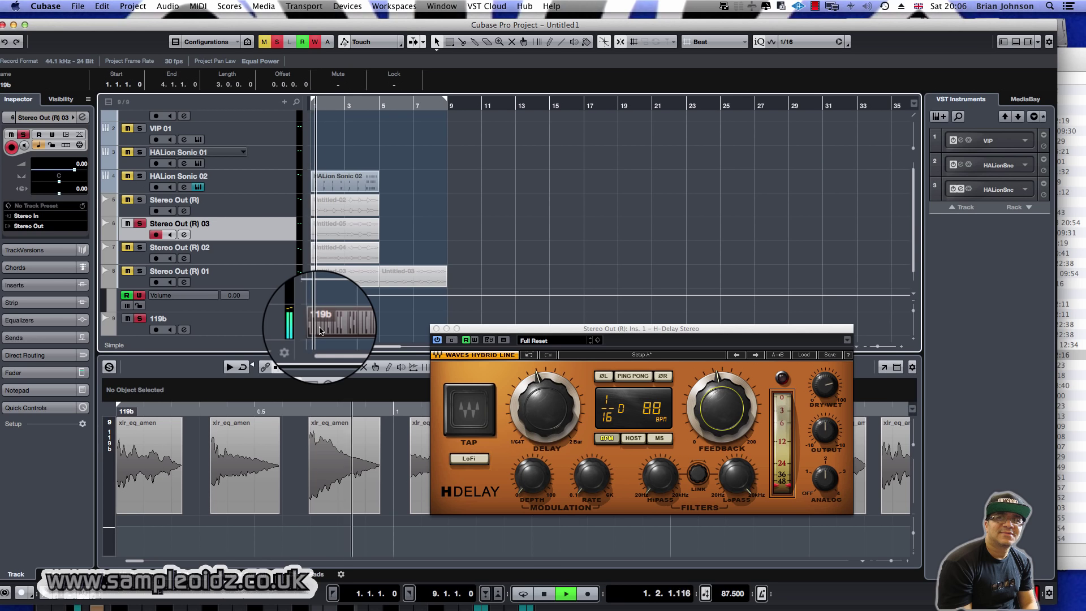
{"action": "left_click_drag", "start_coordinate": [538, 386], "coordinate": [560, 378]}
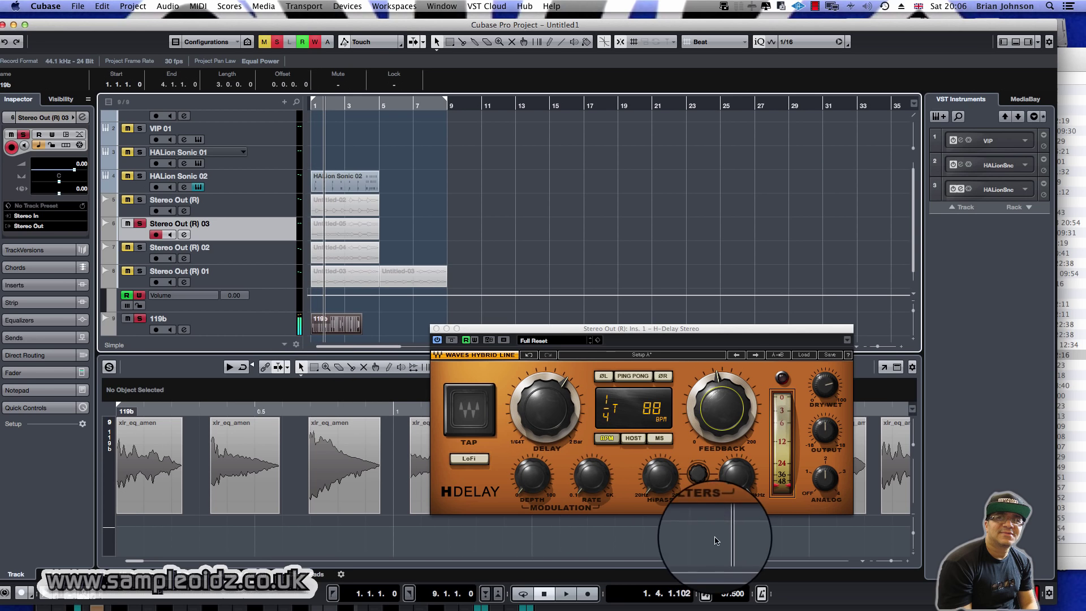
- Set the project tempo to 175 BPM and the right locator to bar 3
{"action": "double_click", "coordinate": [730, 591]}
{"action": "type", "text": "17"}
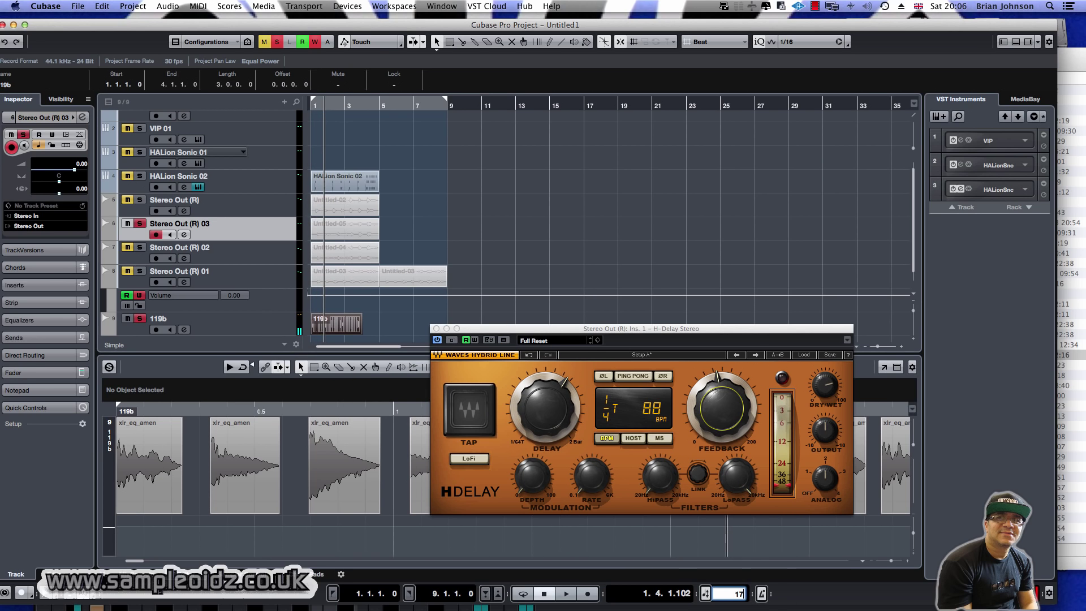
{"action": "type", "text": "5"}
{"action": "key", "text": "Return"}
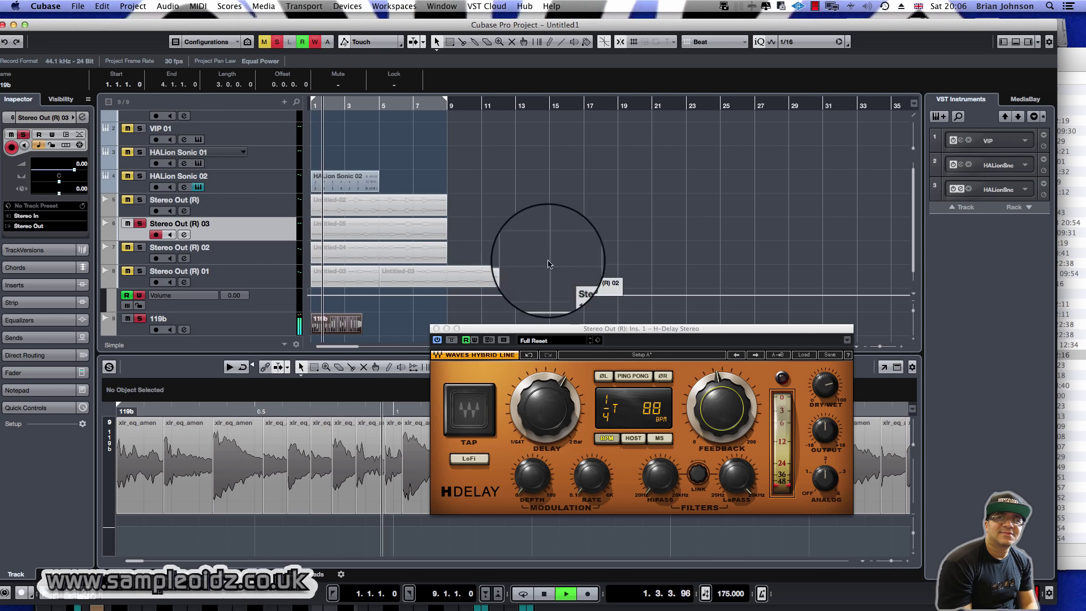
{"action": "left_click", "coordinate": [352, 106], "text": "alt"}
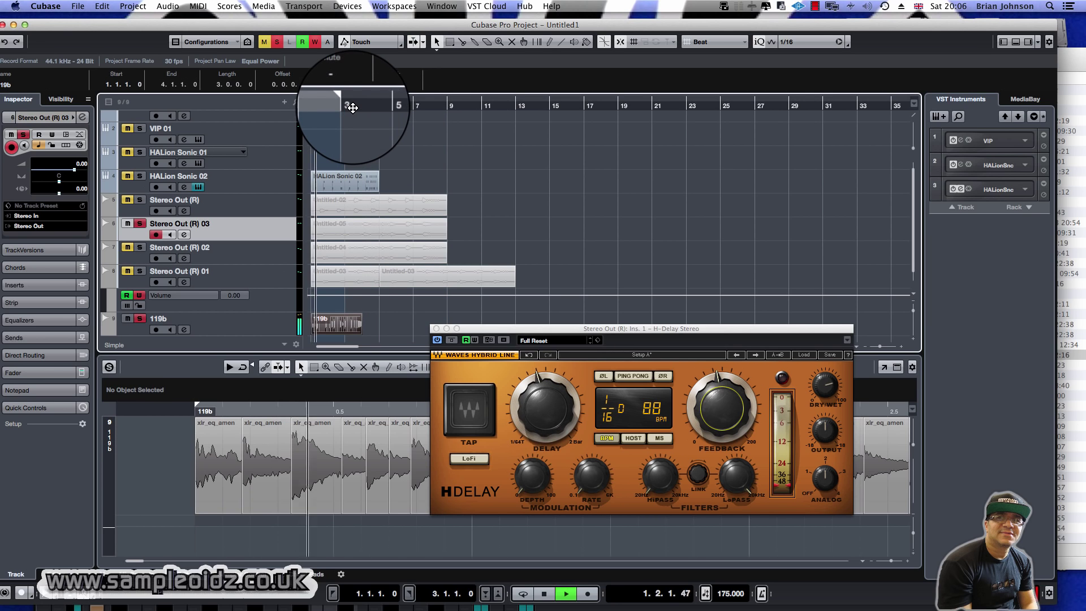
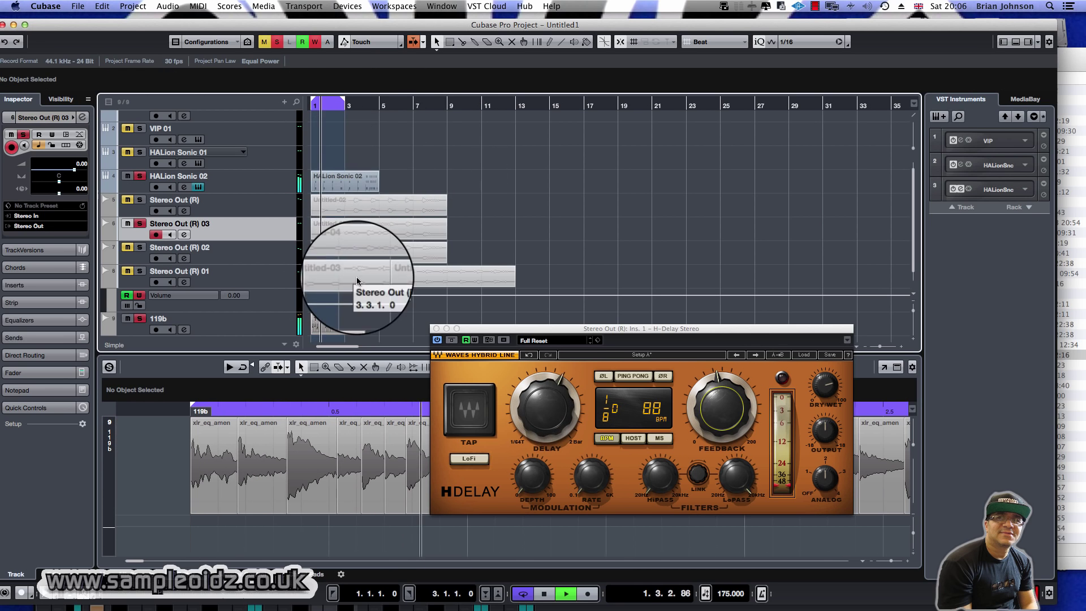
- Mute the HALion Sonic 02 part and make the rendered part on the Stereo Out (R) track play instead
{"action": "right_click", "coordinate": [426, 155]}
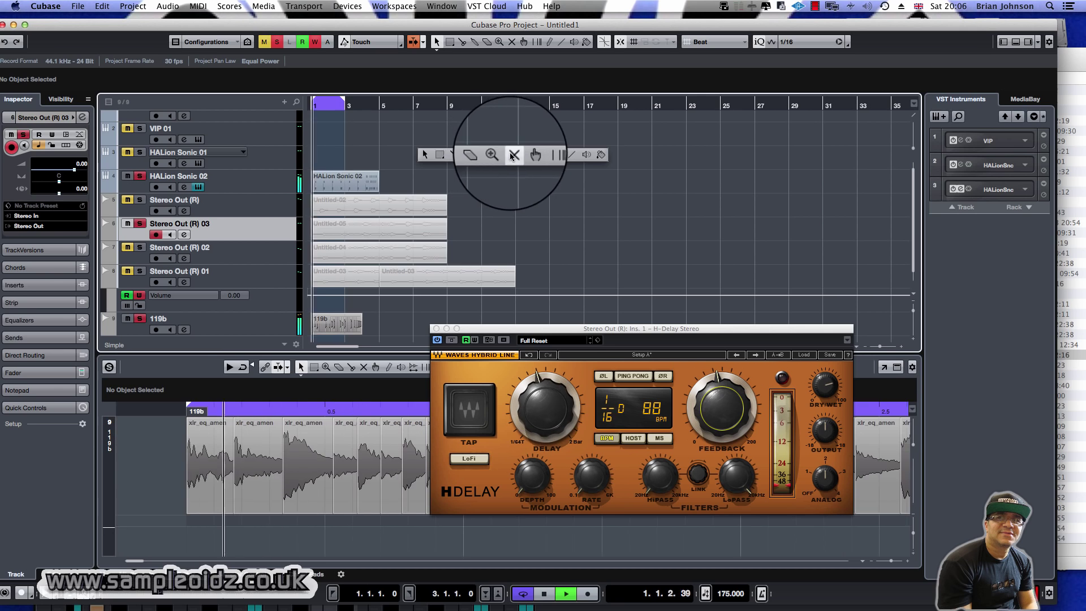
{"action": "left_click", "coordinate": [512, 154]}
{"action": "left_click", "coordinate": [340, 179]}
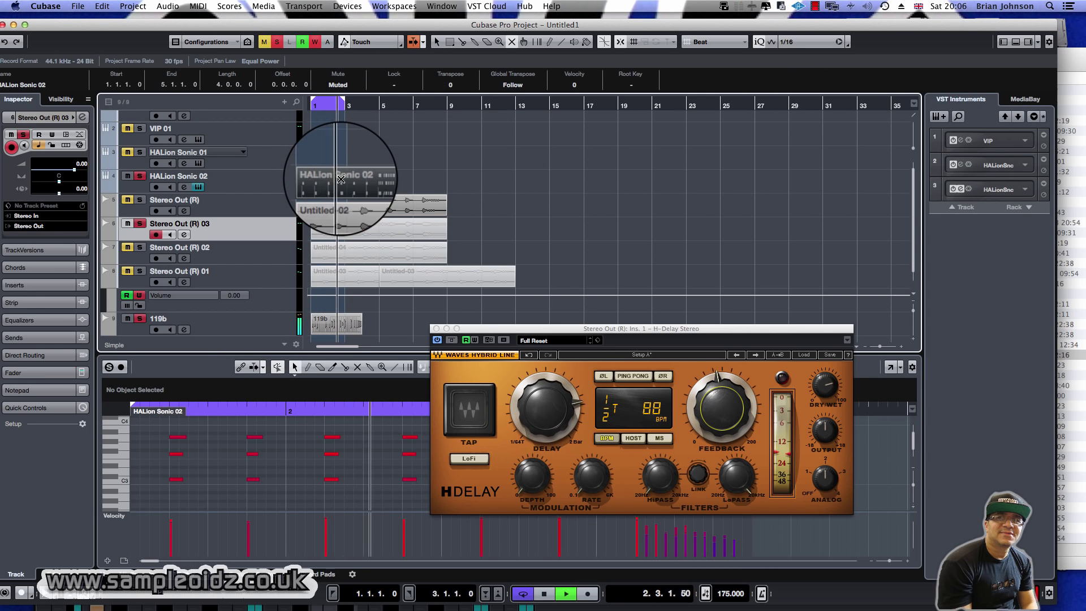
{"action": "left_click", "coordinate": [129, 201]}
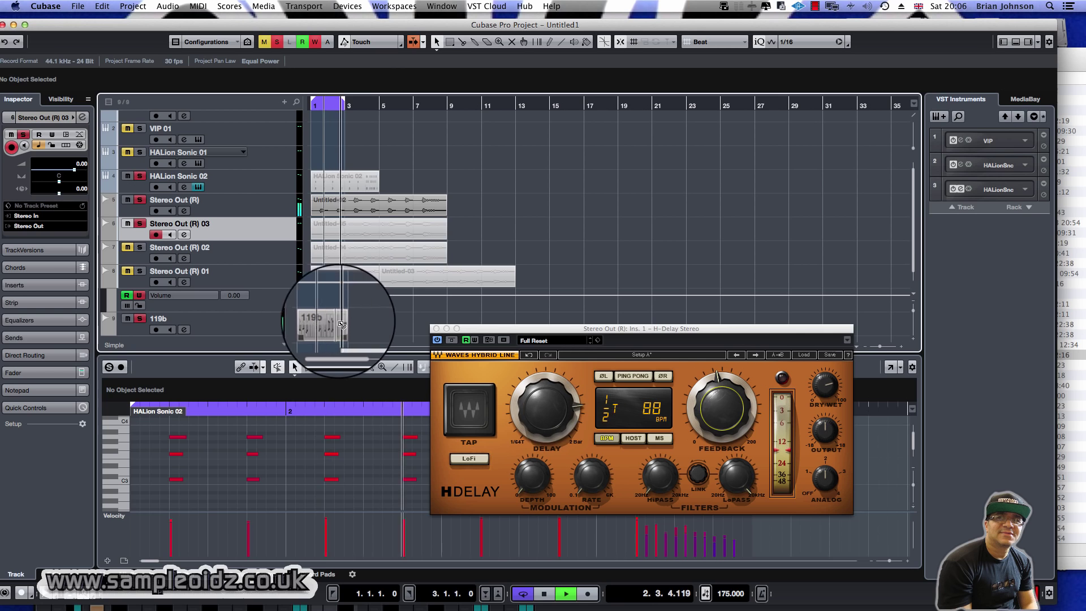
- Copy the 119b break part to bar 3 and extend the right locator to bar 5
{"action": "left_click_drag", "start_coordinate": [329, 323], "coordinate": [361, 323]}
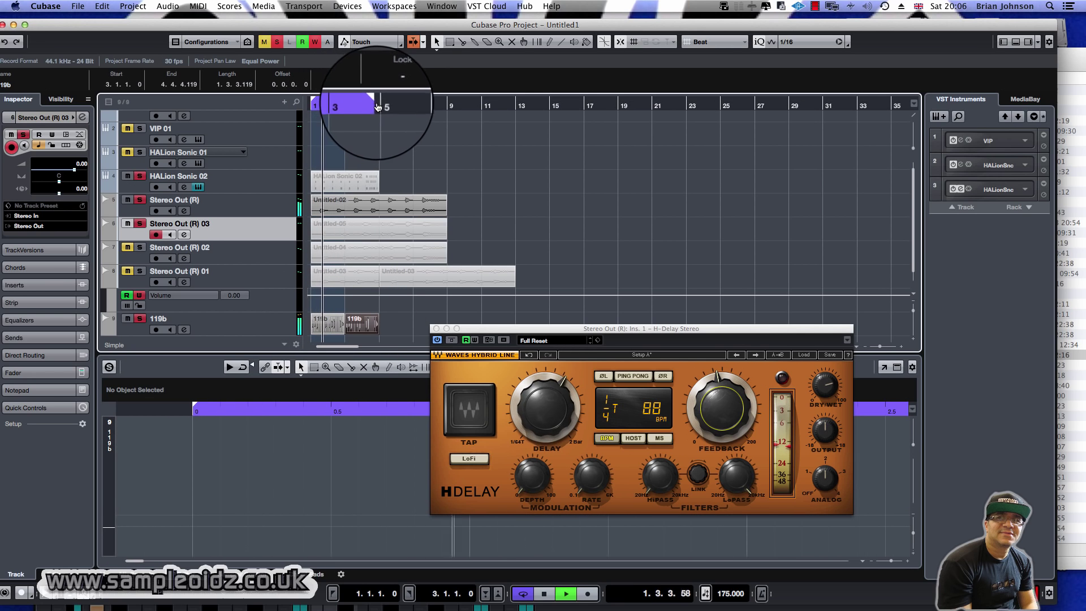
{"action": "right_click", "coordinate": [443, 168]}
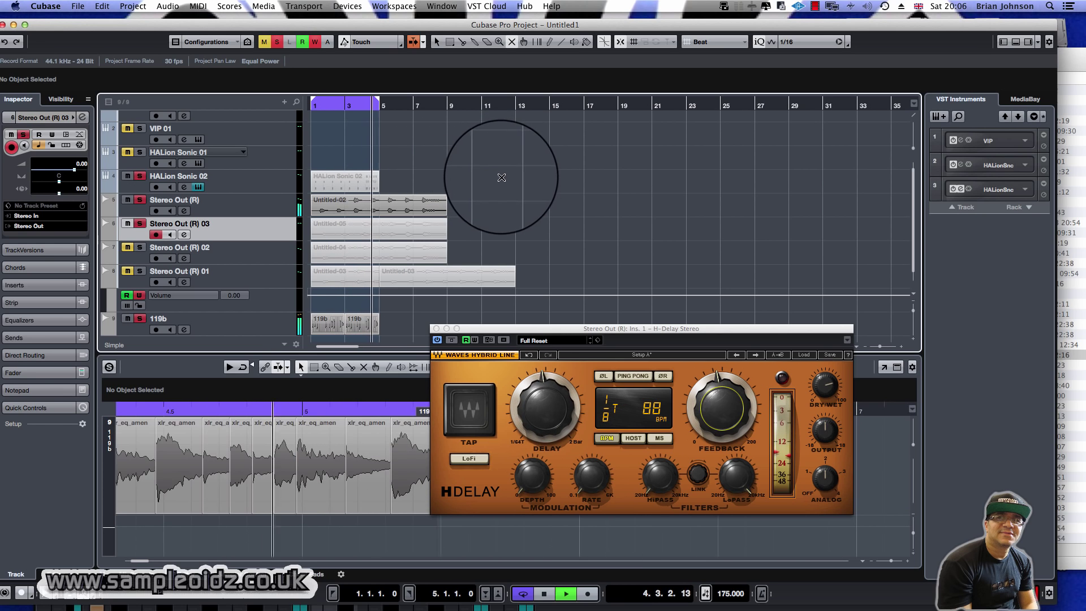
- Split the Untitled-02 event on the Stereo Out (R) track and move the two-bar section starting at 2.2.1.0 to 11.1.1.0
{"action": "right_click", "coordinate": [445, 177]}
{"action": "left_click", "coordinate": [481, 178]}
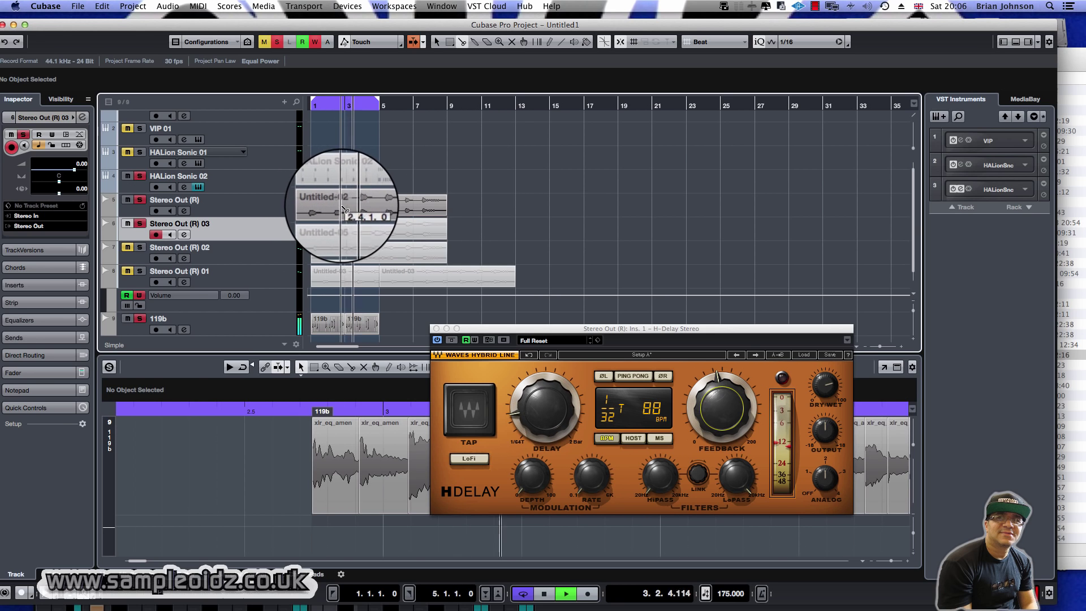
{"action": "left_click", "coordinate": [345, 206]}
{"action": "right_click", "coordinate": [345, 207]}
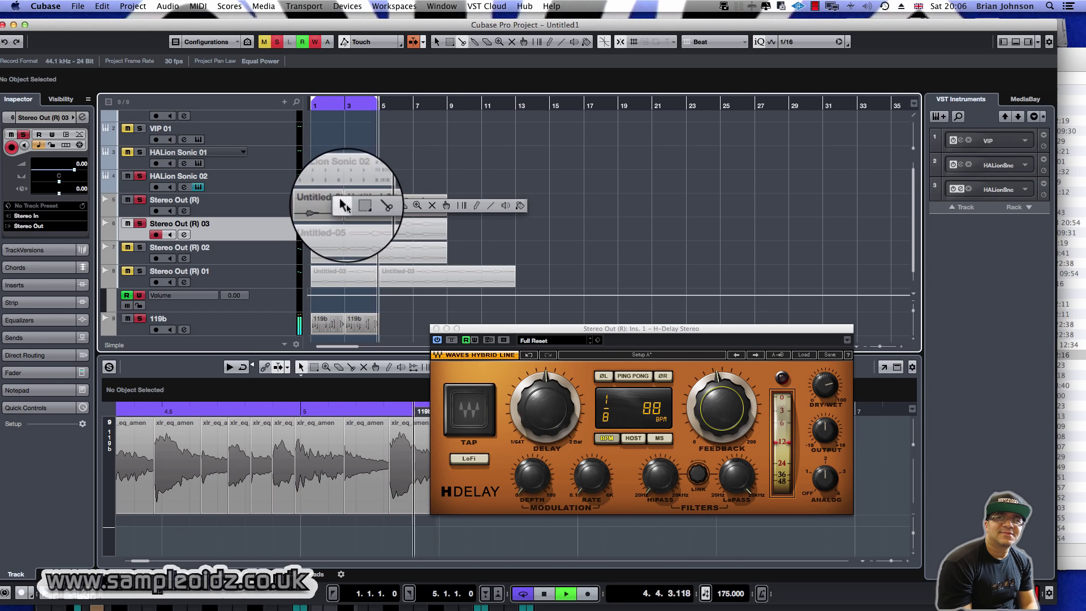
{"action": "left_click", "coordinate": [345, 206]}
{"action": "left_click", "coordinate": [343, 204]}
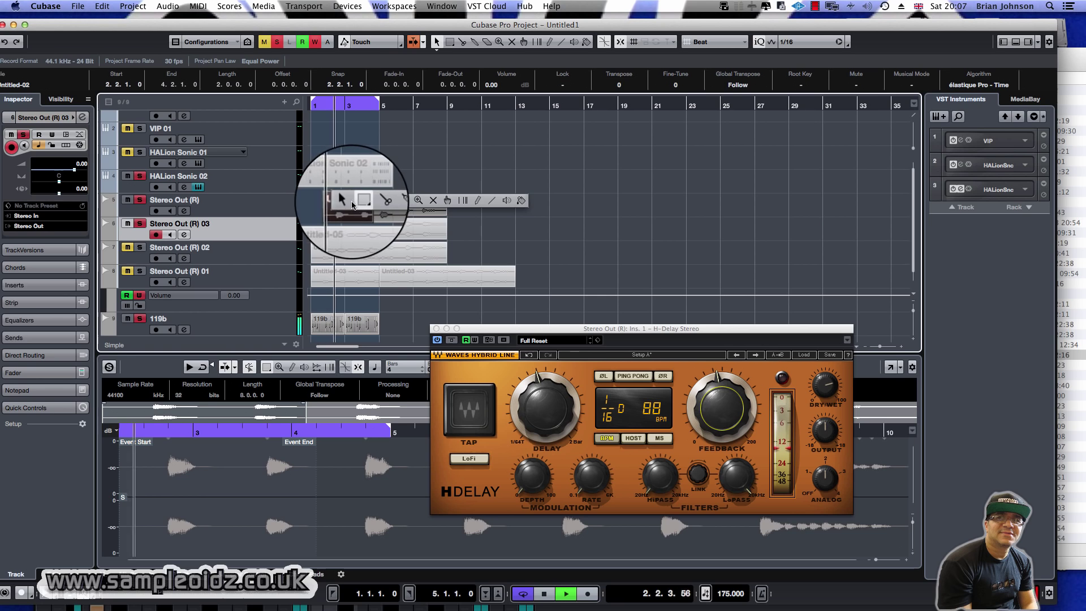
{"action": "left_click_drag", "start_coordinate": [342, 207], "coordinate": [489, 205]}
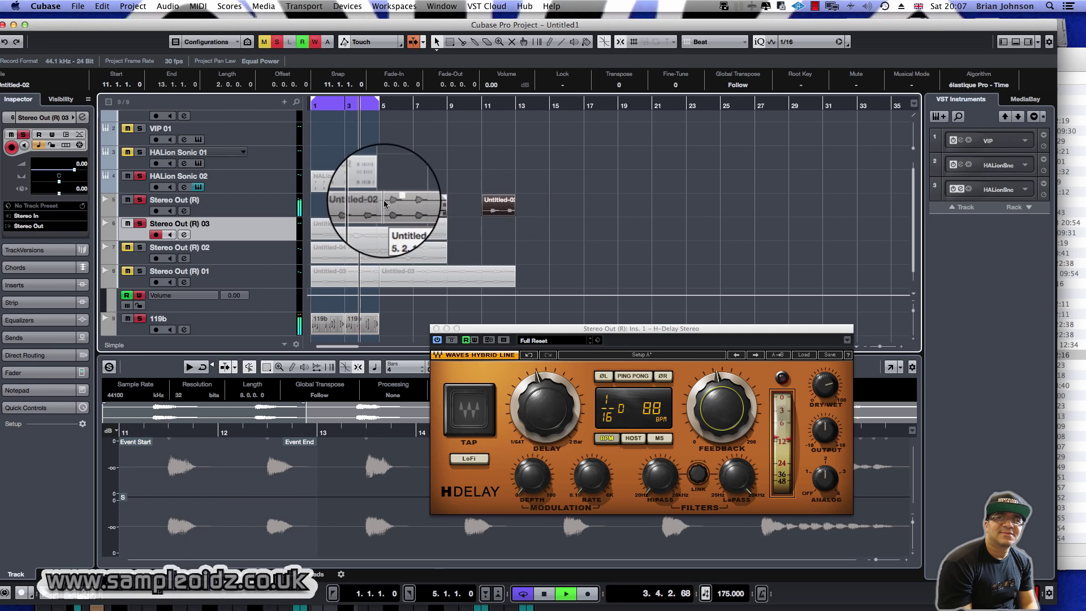
- Copy the bar 3 to 5 section of Untitled-02 to bar 1 and remove the copy's portion from 2.2.1.0 to 3.1.1.0
{"action": "right_click", "coordinate": [420, 205]}
{"action": "left_click", "coordinate": [420, 204]}
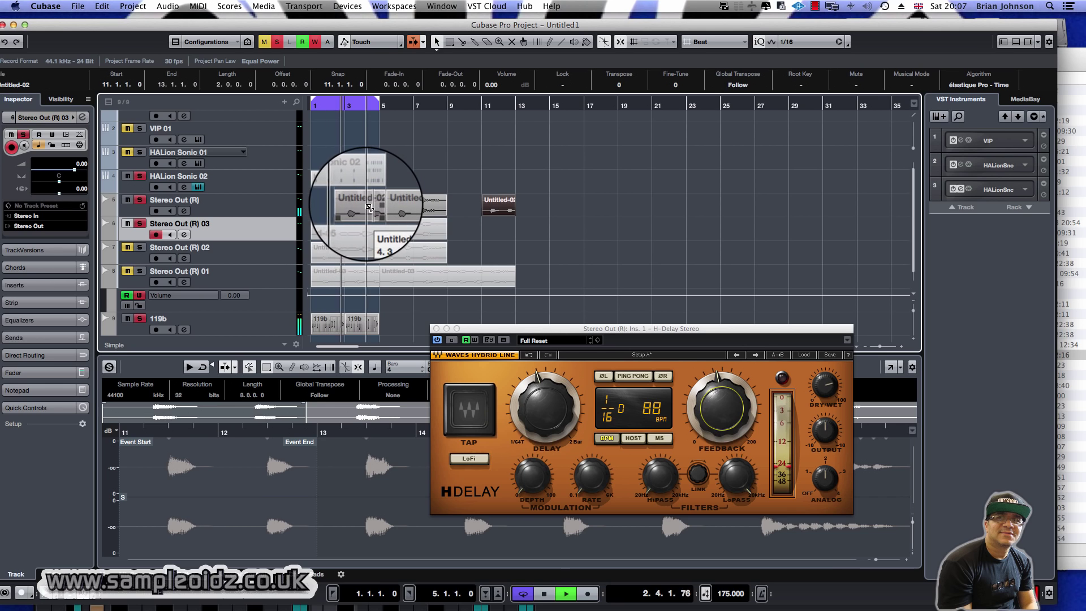
{"action": "left_click_drag", "start_coordinate": [356, 209], "coordinate": [328, 209]}
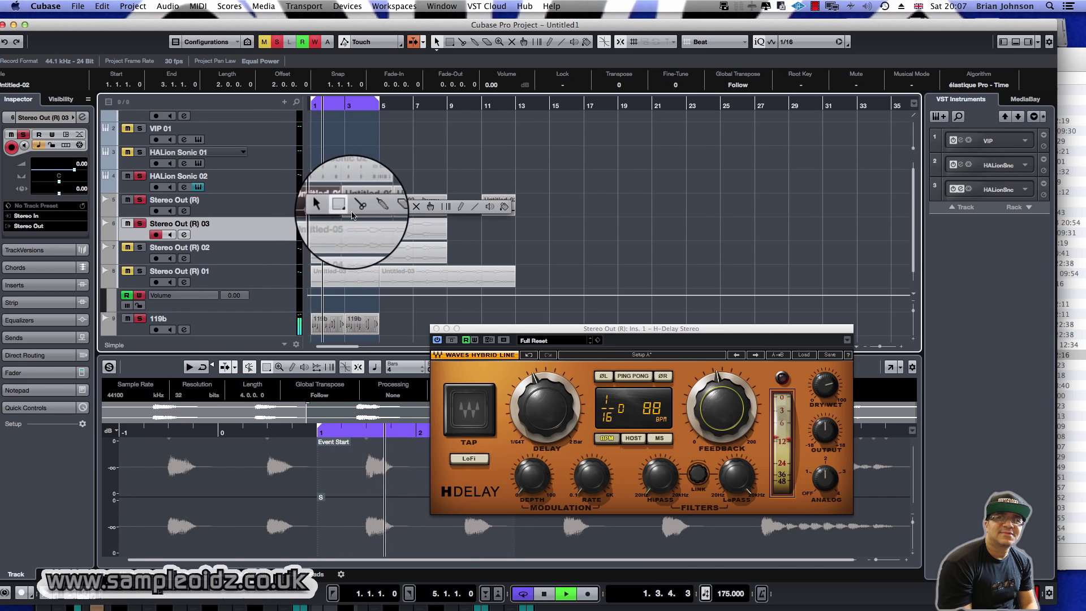
{"action": "left_click", "coordinate": [334, 207]}
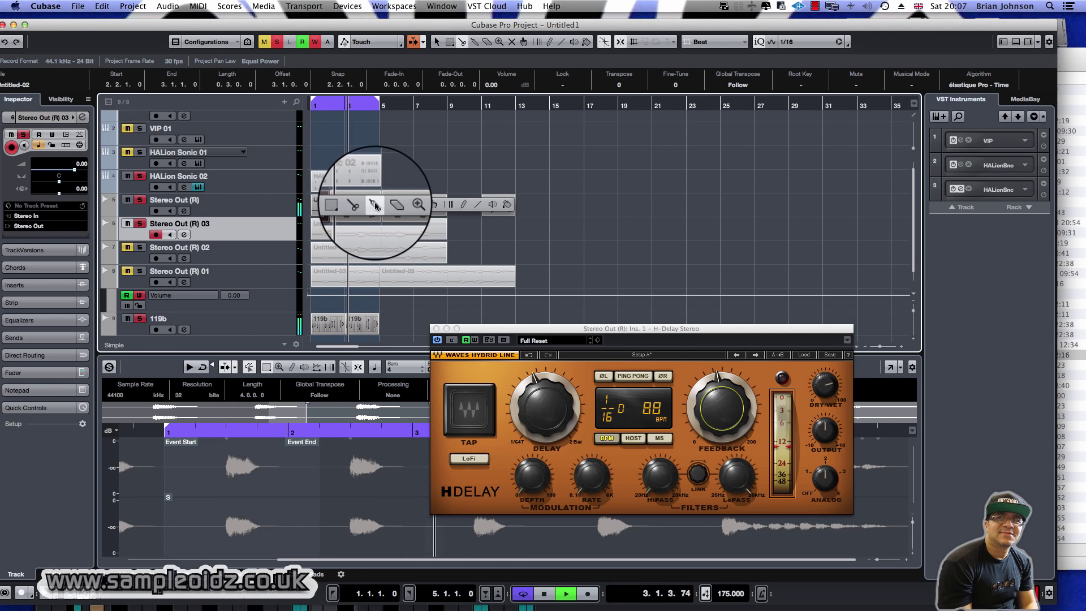
{"action": "left_click", "coordinate": [339, 207]}
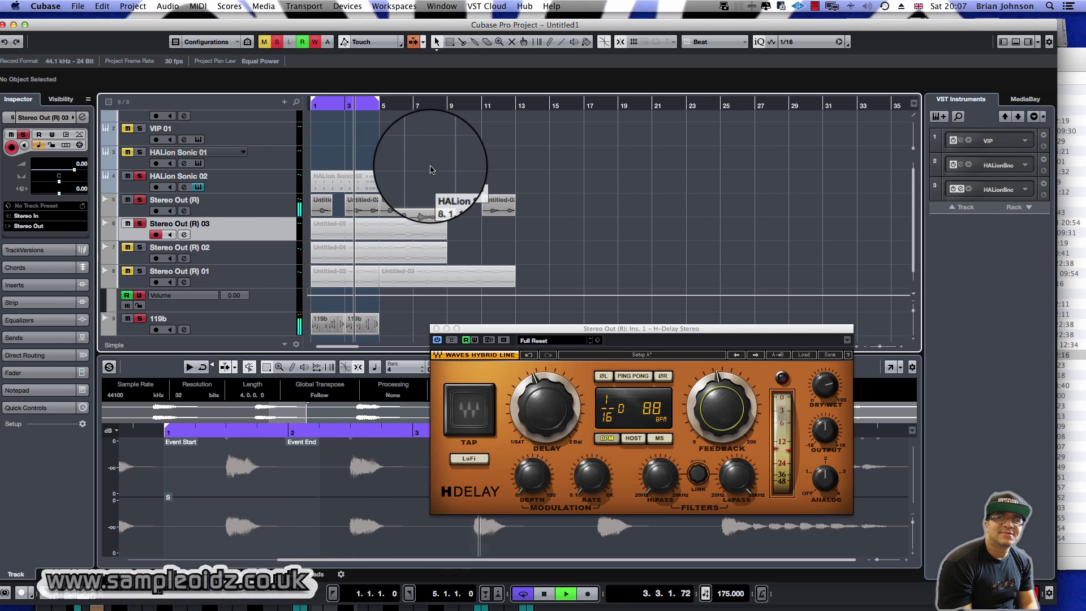
- Copy both 119b break parts to bar 5 and extend the right locator to bar 9
{"action": "left_click", "coordinate": [345, 325]}
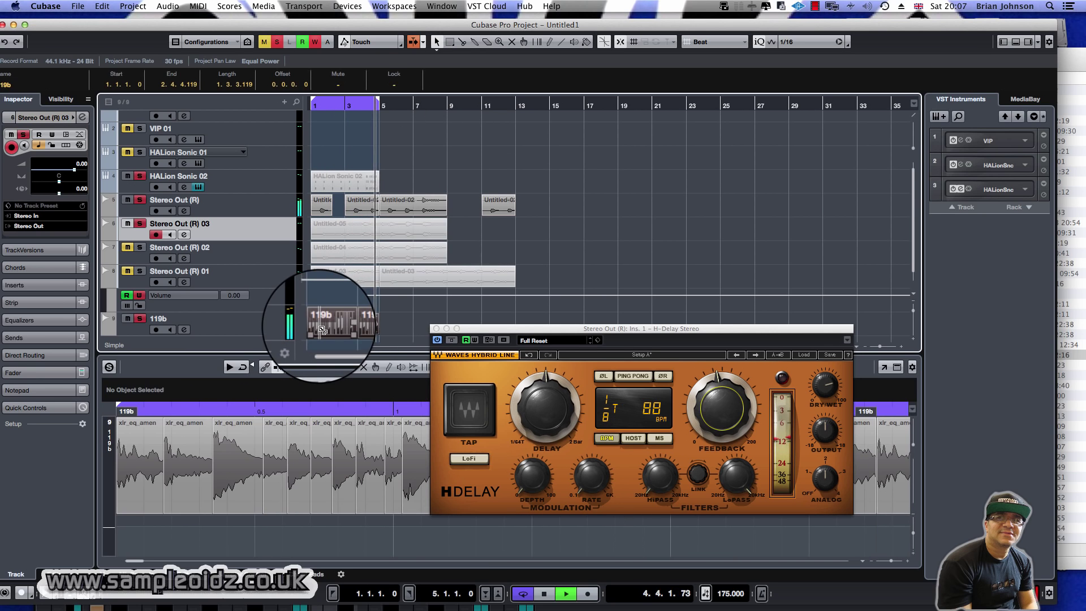
{"action": "left_click_drag", "start_coordinate": [382, 322], "coordinate": [413, 321]}
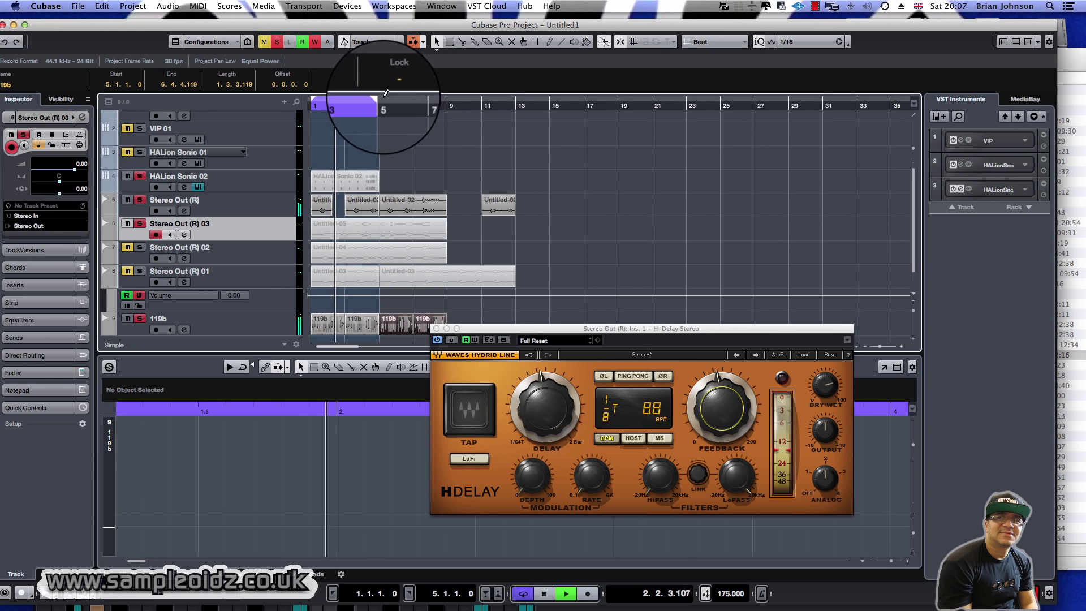
{"action": "left_click_drag", "start_coordinate": [377, 103], "coordinate": [447, 108]}
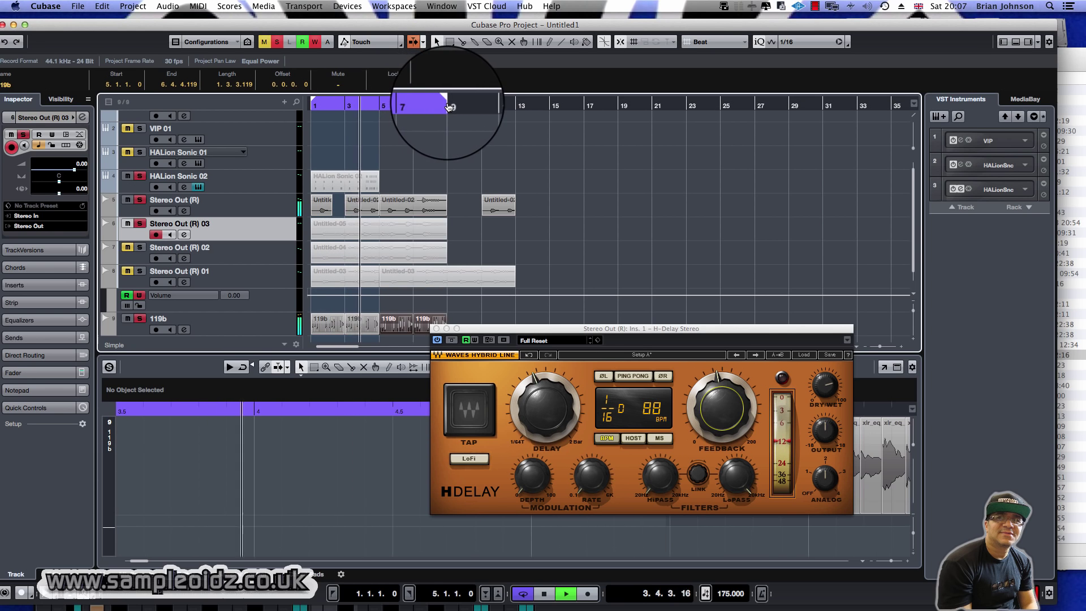
- Split the Untitled-02 event on Stereo Out (R) at about 7.3.1.0 and erase the section between bar 5 and that point
{"action": "right_click", "coordinate": [447, 159]}
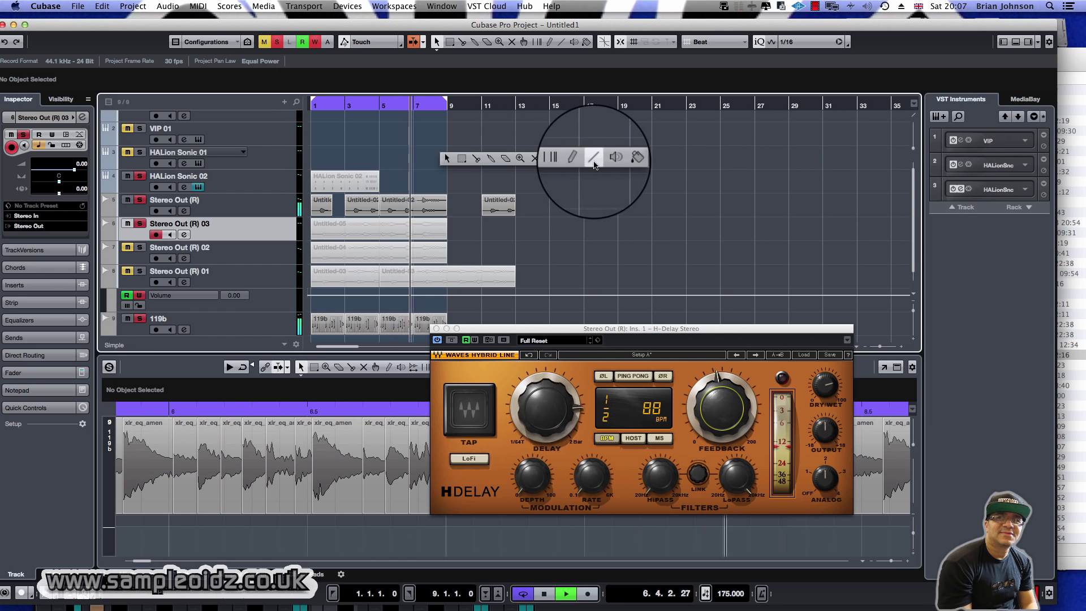
{"action": "left_click", "coordinate": [476, 159]}
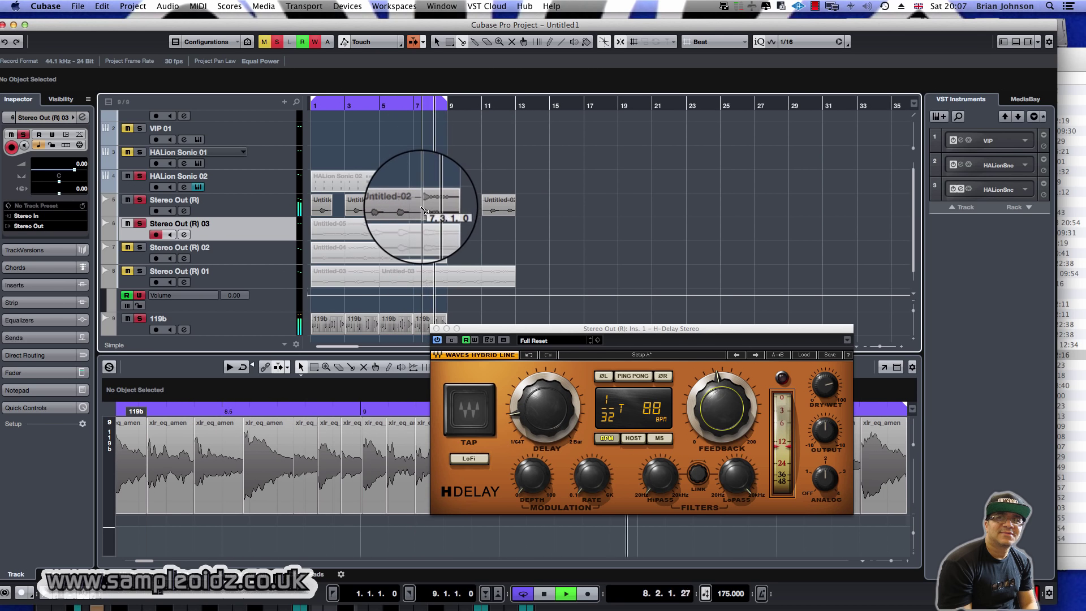
{"action": "right_click", "coordinate": [416, 184]}
{"action": "left_click", "coordinate": [472, 189]}
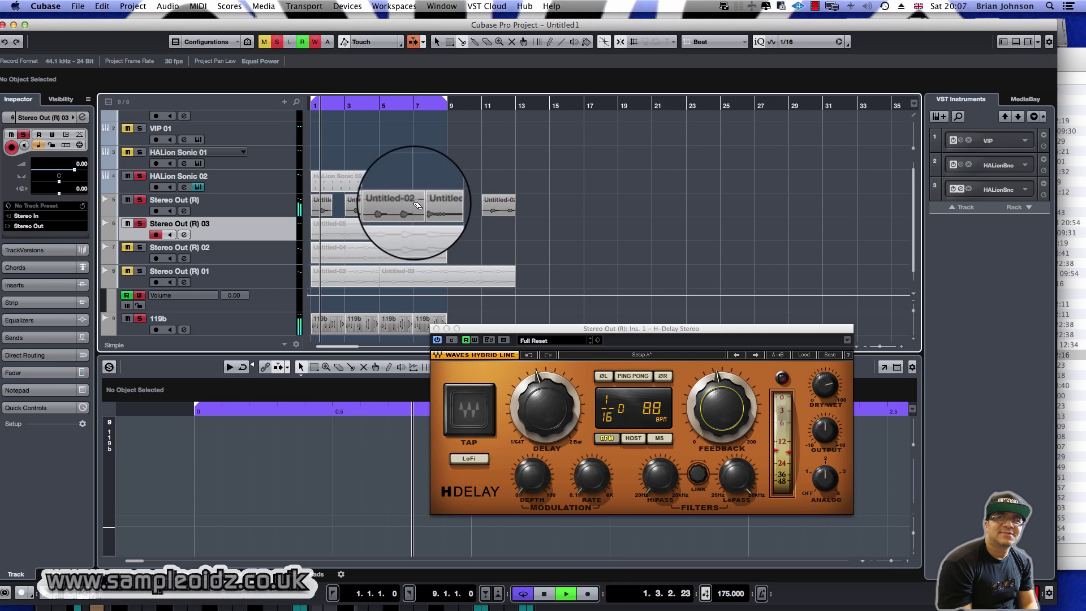
{"action": "left_click", "coordinate": [403, 207]}
{"action": "right_click", "coordinate": [397, 202]}
{"action": "left_click", "coordinate": [426, 202]}
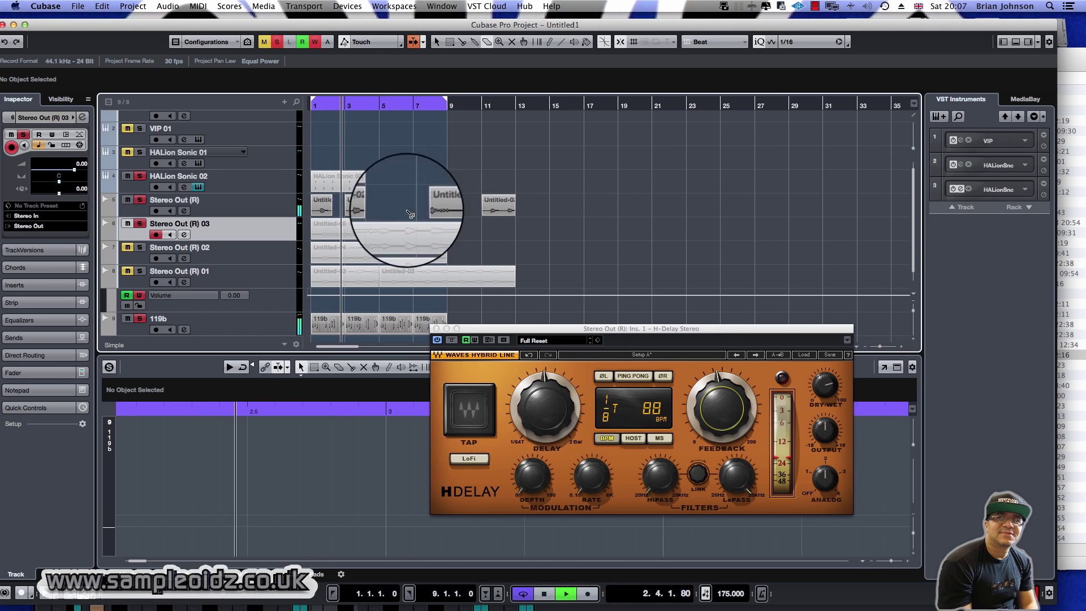
- Split the muted Untitled-05 event on Stereo Out (R) 03 at bar 5 and about 7.3.1.0, then unmute the middle section
{"action": "left_click", "coordinate": [380, 229]}
{"action": "left_click", "coordinate": [416, 228]}
{"action": "right_click", "coordinate": [420, 227]}
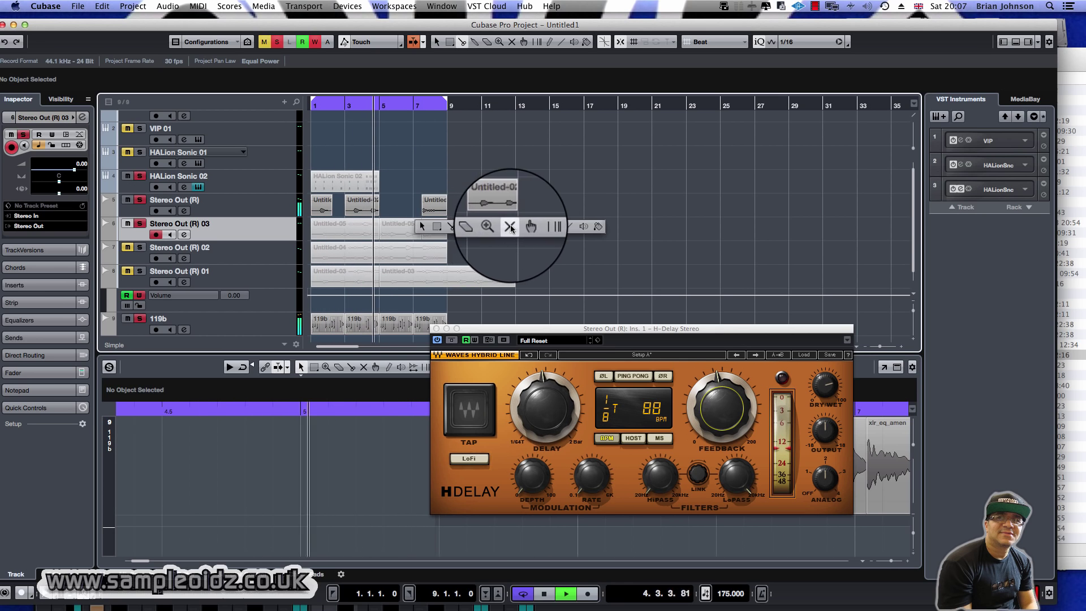
{"action": "left_click", "coordinate": [509, 226]}
{"action": "left_click", "coordinate": [410, 233]}
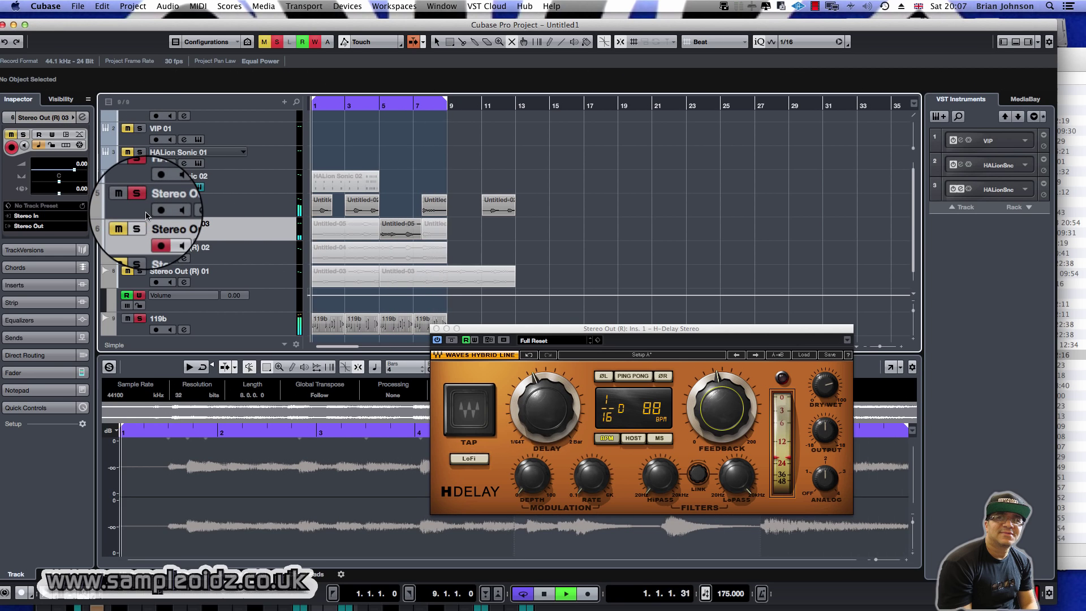
- Toggle solo on the Stereo Out (R) tracks and HALion Sonic 02 to hear the rendered parts together
{"action": "left_click", "coordinate": [140, 274]}
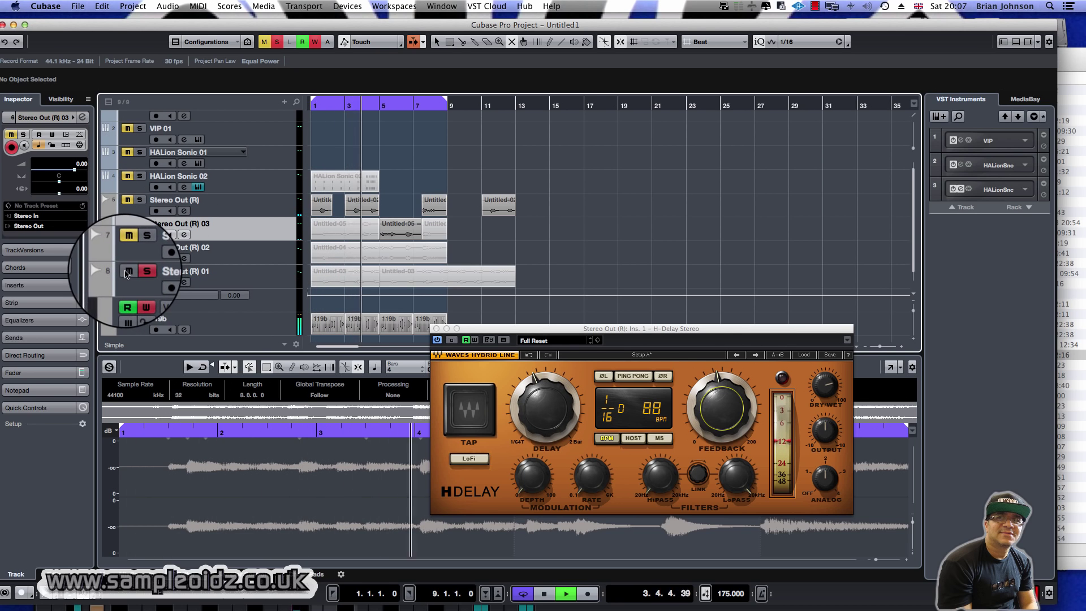
{"action": "left_click", "coordinate": [137, 249]}
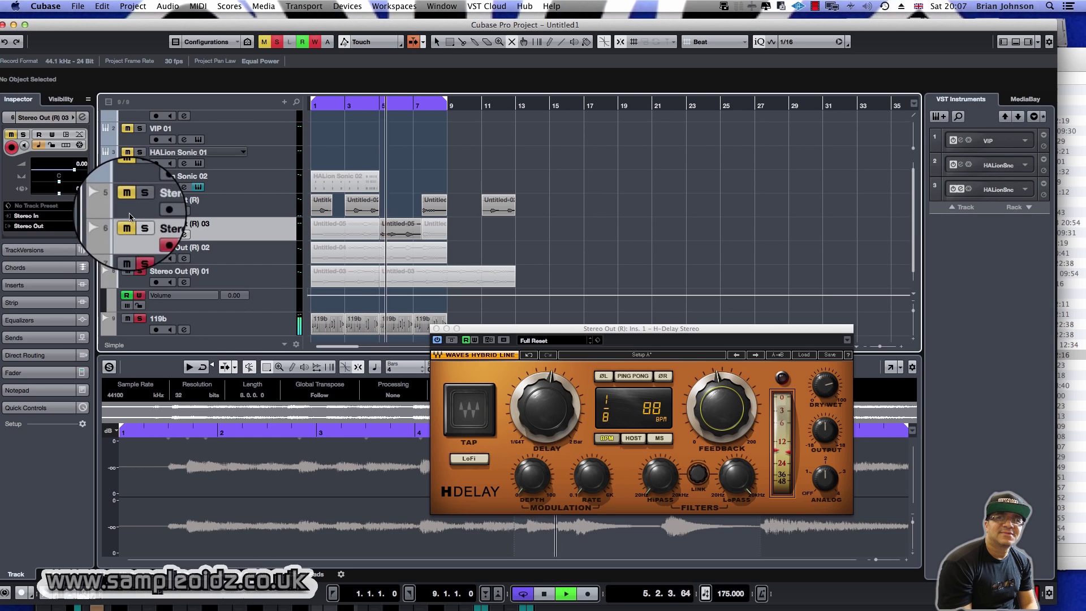
{"action": "left_click", "coordinate": [130, 215]}
{"action": "left_click", "coordinate": [137, 224]}
{"action": "left_click", "coordinate": [140, 199]}
{"action": "left_click", "coordinate": [139, 176]}
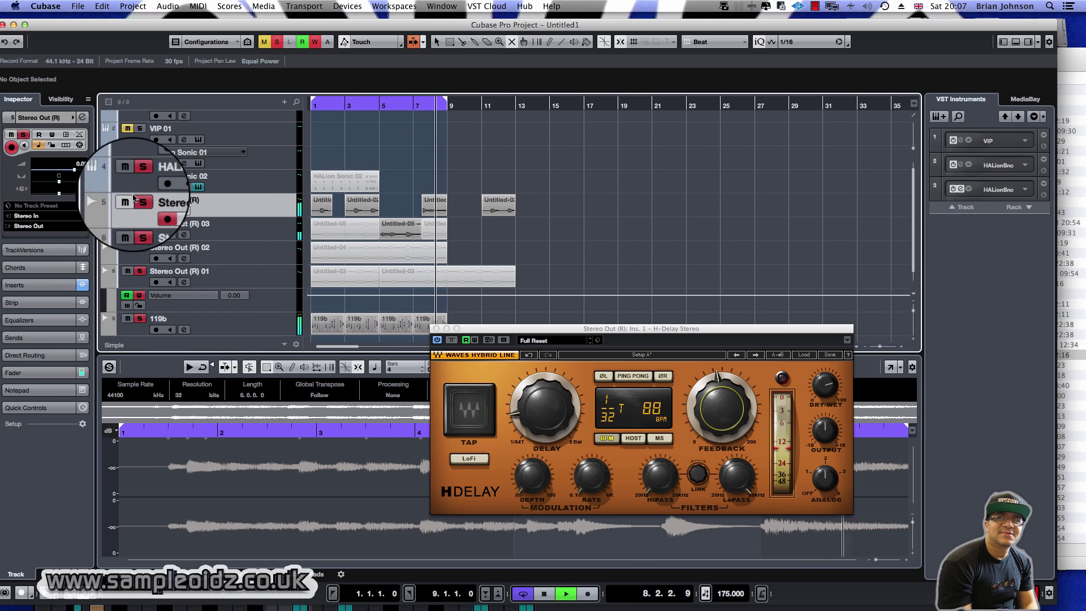
{"action": "left_click", "coordinate": [140, 225]}
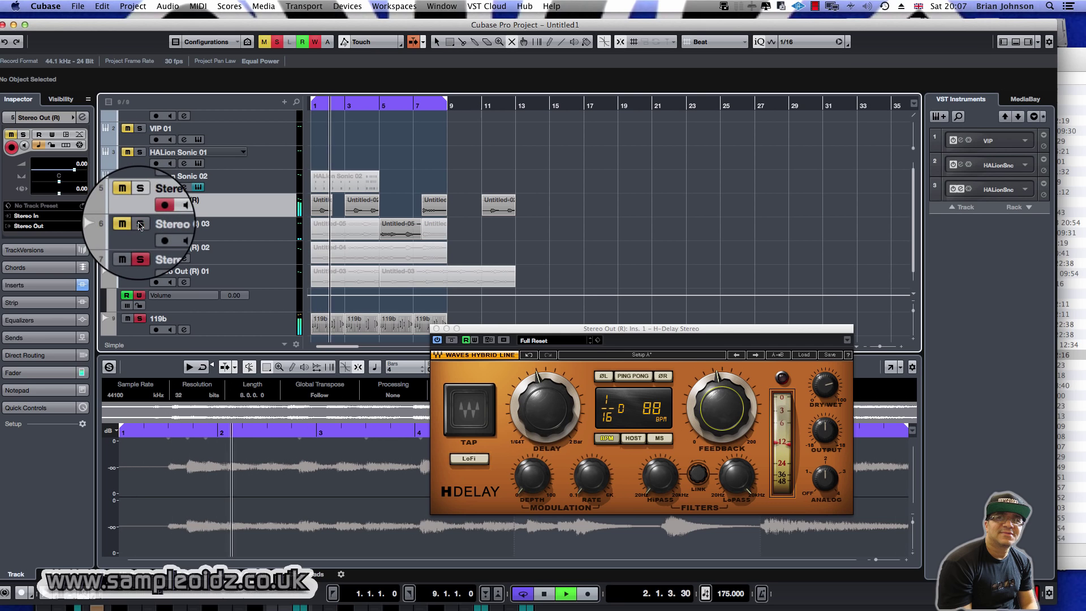
- Unmute VIP 01, both HALion Sonic tracks, Stereo Out (R) and Stereo Out (R) 03
{"action": "left_click", "coordinate": [129, 134]}
{"action": "left_click", "coordinate": [129, 132]}
{"action": "left_click", "coordinate": [129, 156]}
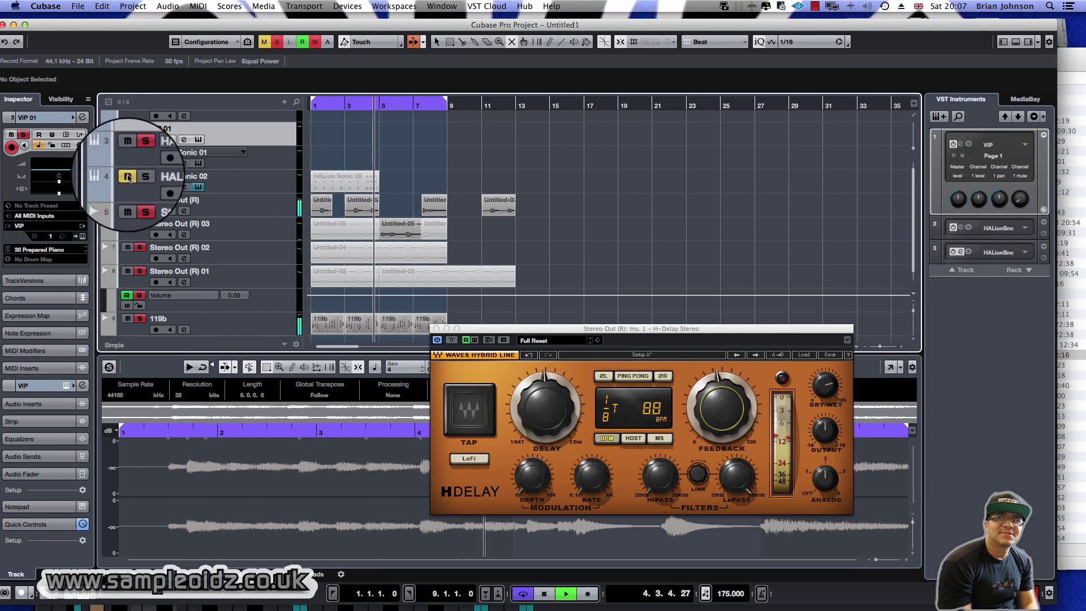
{"action": "left_click", "coordinate": [129, 177]}
{"action": "left_click", "coordinate": [128, 199]}
{"action": "left_click", "coordinate": [126, 201]}
{"action": "left_click", "coordinate": [126, 223]}
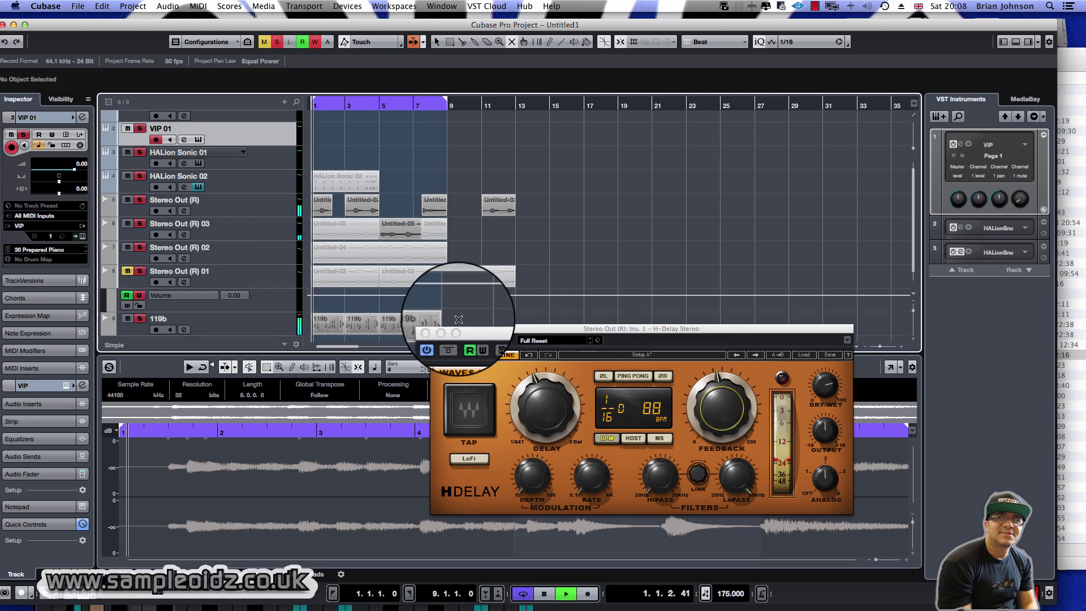
- Split the Untitled-04 event on Stereo Out (R) 02 at 1.4.4.119 and 3.1.1.0, and unmute the section between the cuts
{"action": "right_click", "coordinate": [440, 249]}
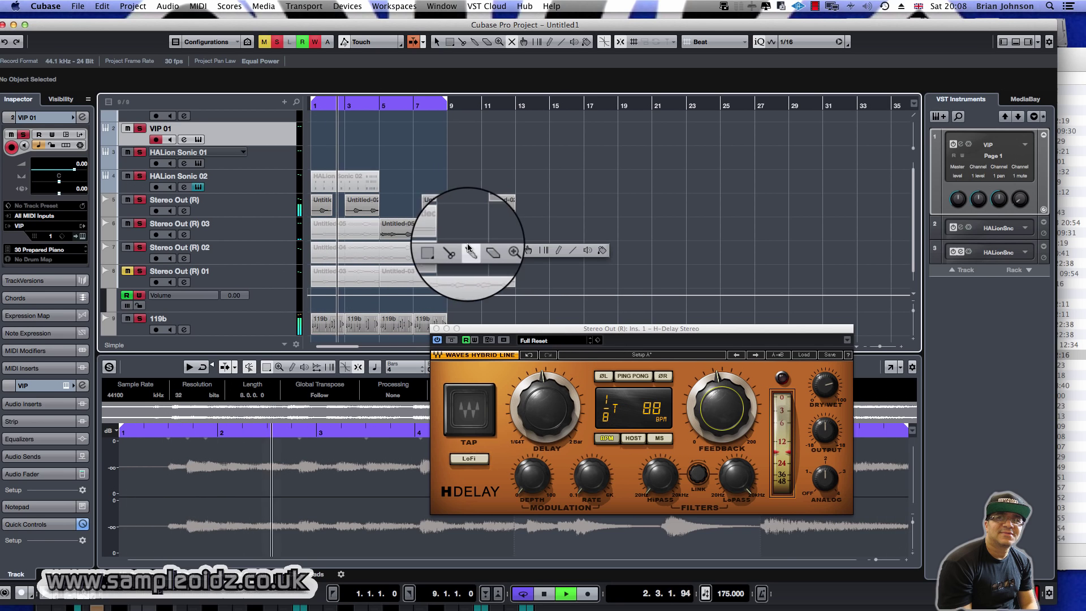
{"action": "left_click", "coordinate": [423, 249]}
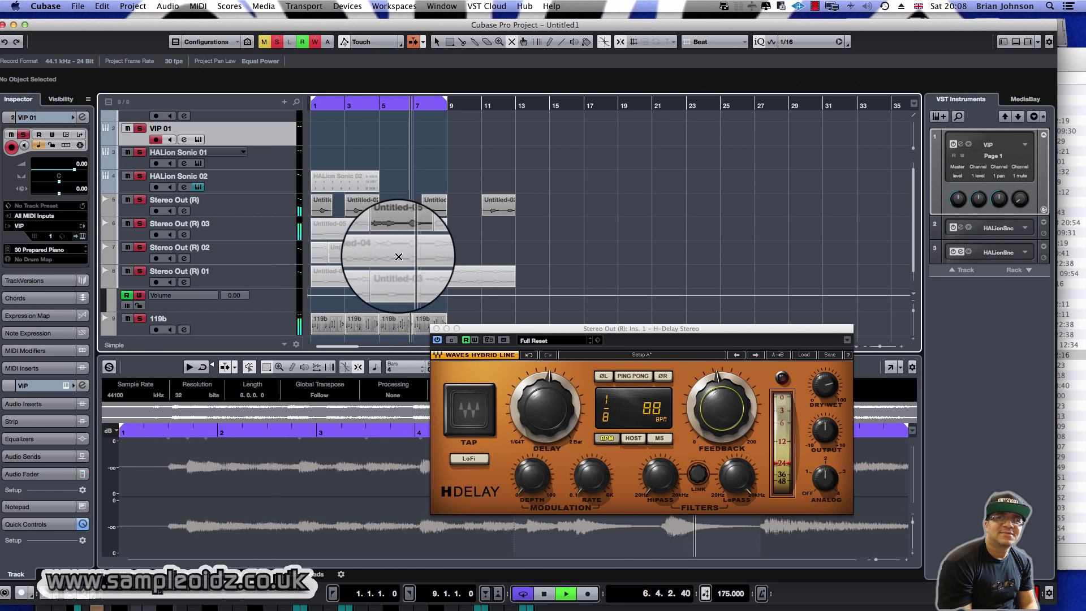
{"action": "left_click", "coordinate": [399, 257]}
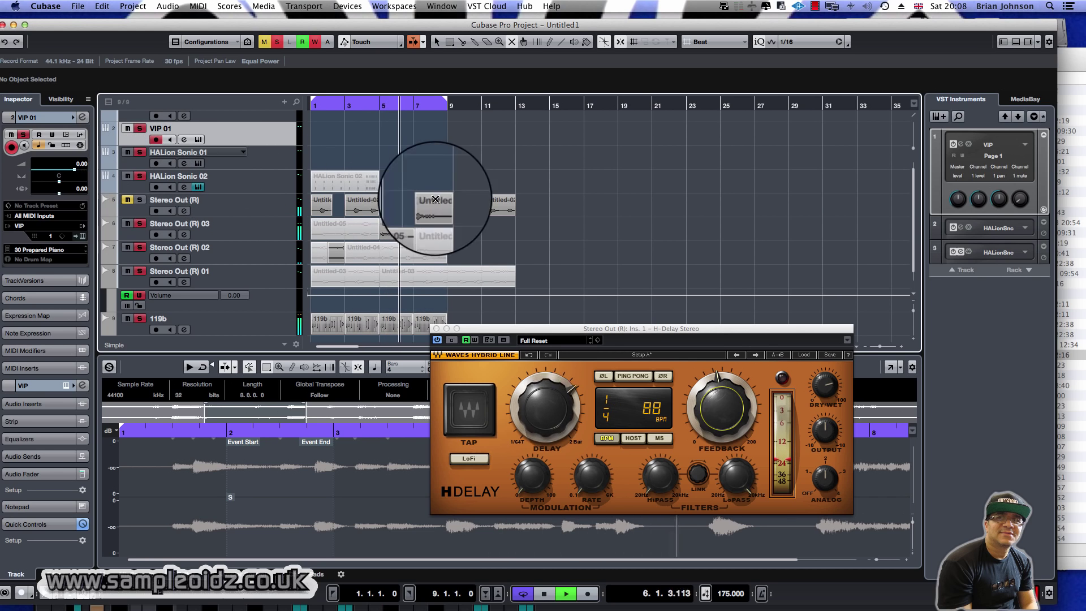
{"action": "left_click", "coordinate": [547, 196]}
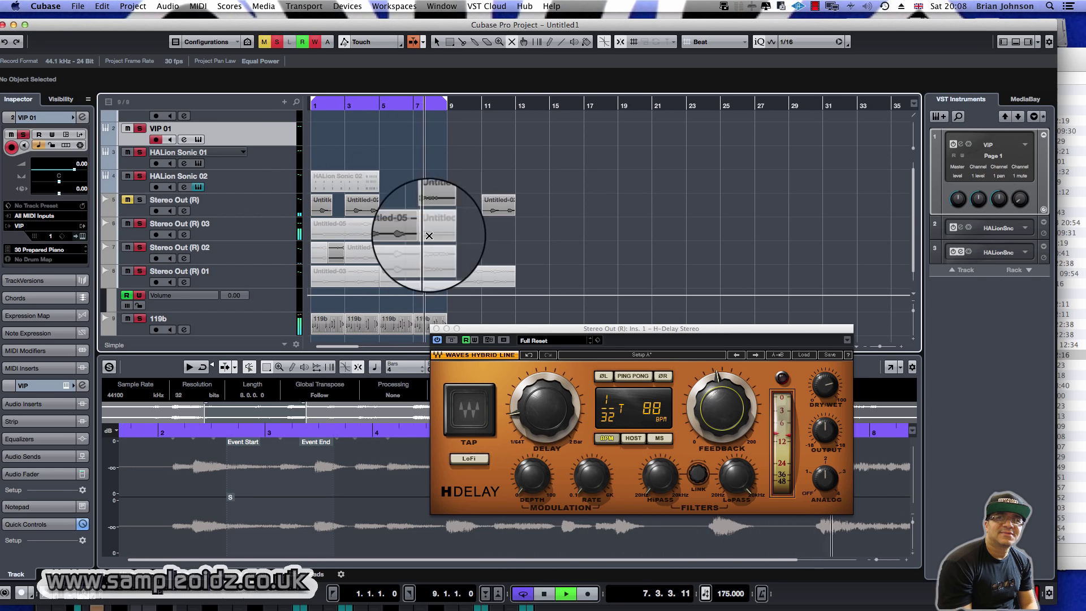
- Split Untitled-04 on Stereo Out (R) 02 at 4.4.4.119 and mute all of its sections before that point
{"action": "right_click", "coordinate": [478, 249]}
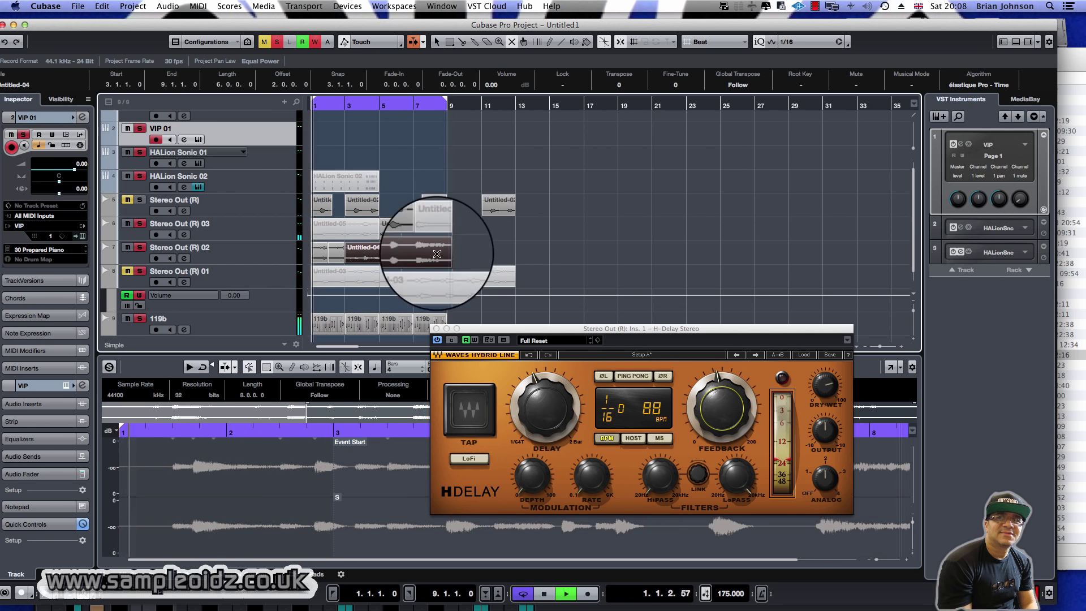
{"action": "left_click", "coordinate": [491, 249]}
{"action": "left_click", "coordinate": [378, 252]}
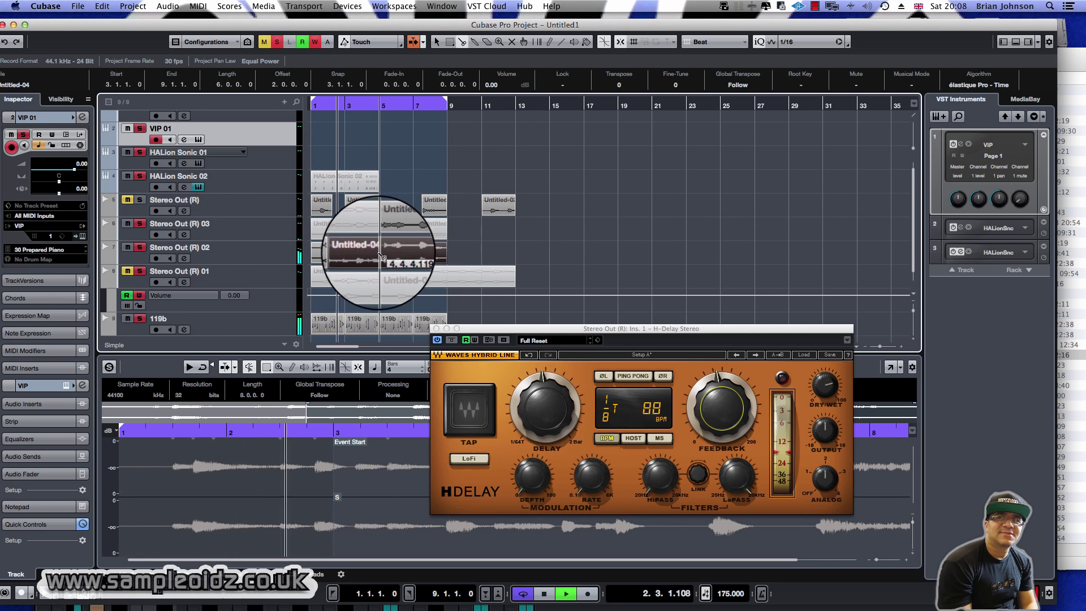
{"action": "right_click", "coordinate": [378, 255]}
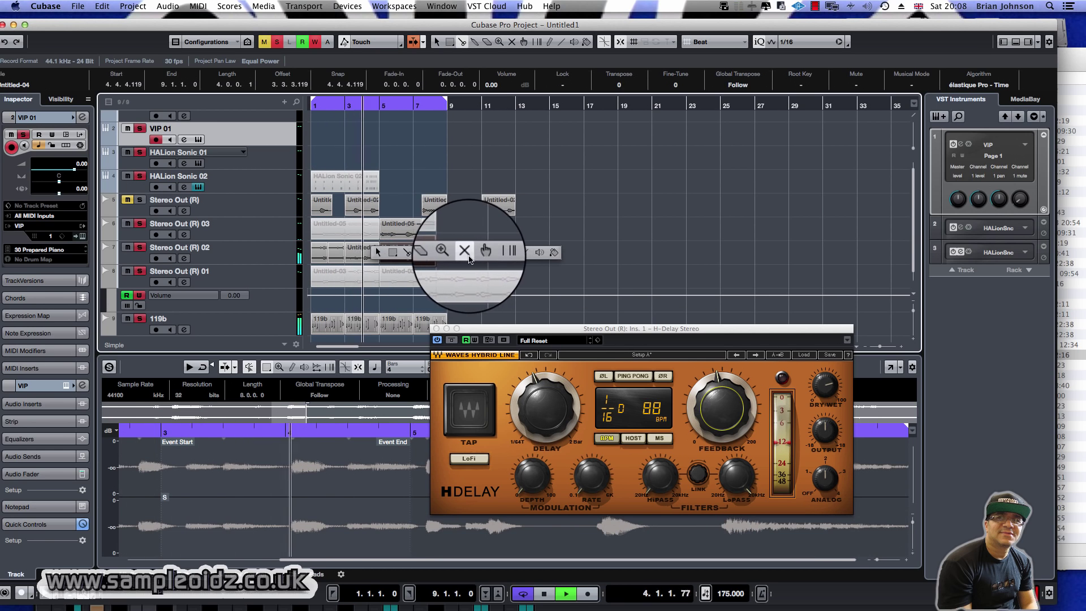
{"action": "left_click", "coordinate": [468, 256]}
{"action": "left_click", "coordinate": [357, 251]}
{"action": "left_click", "coordinate": [330, 253]}
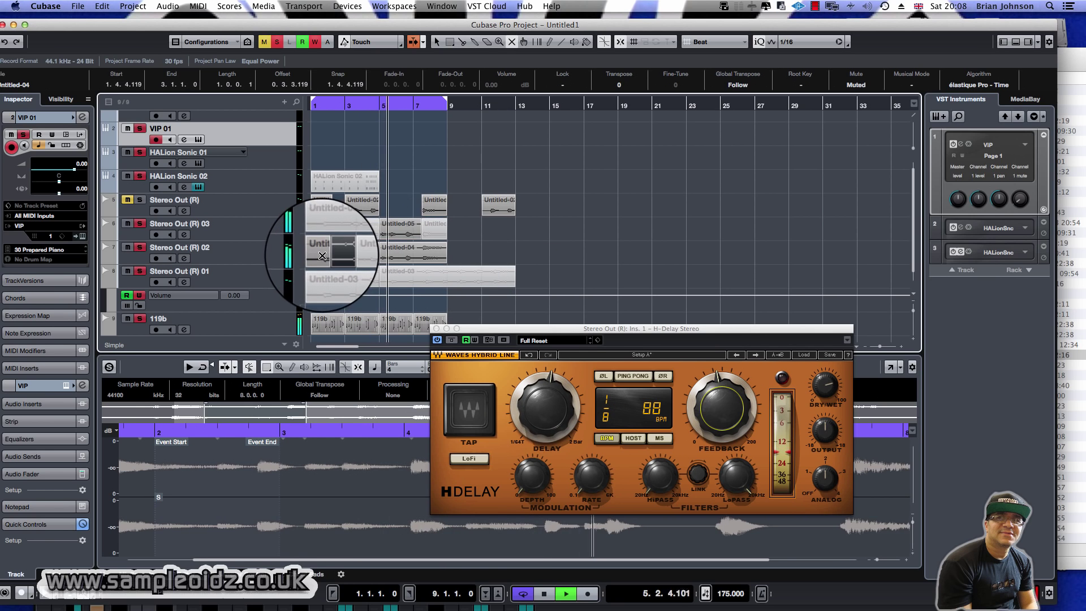
{"action": "left_click", "coordinate": [321, 254]}
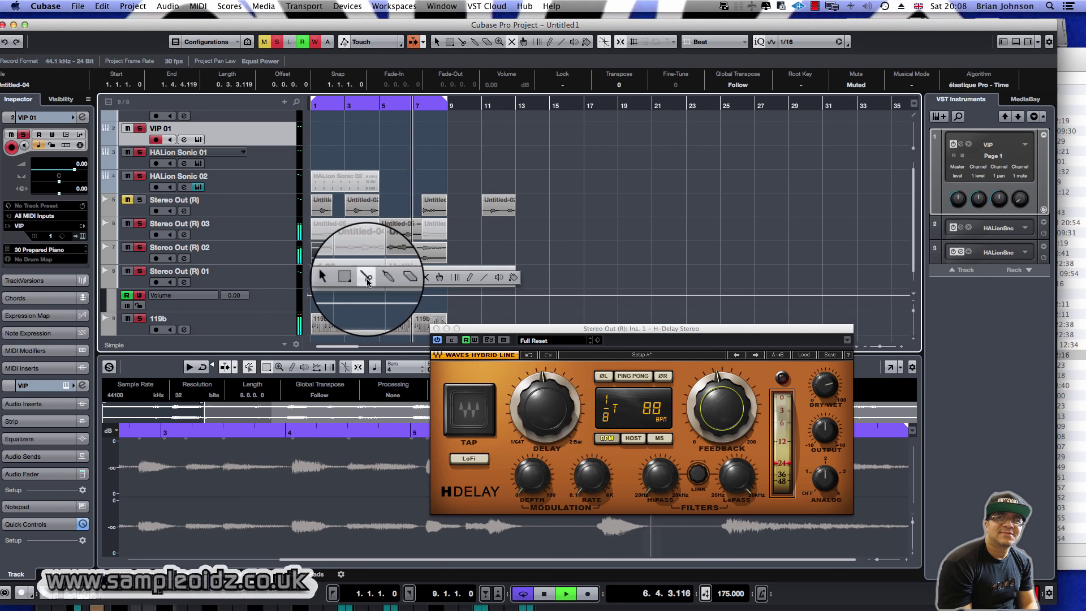
- Mute the bar-5 section of Untitled-05 on Stereo Out (R) 03 and unmute the first Untitled-03 section on Stereo Out (R) 01
{"action": "right_click", "coordinate": [434, 238]}
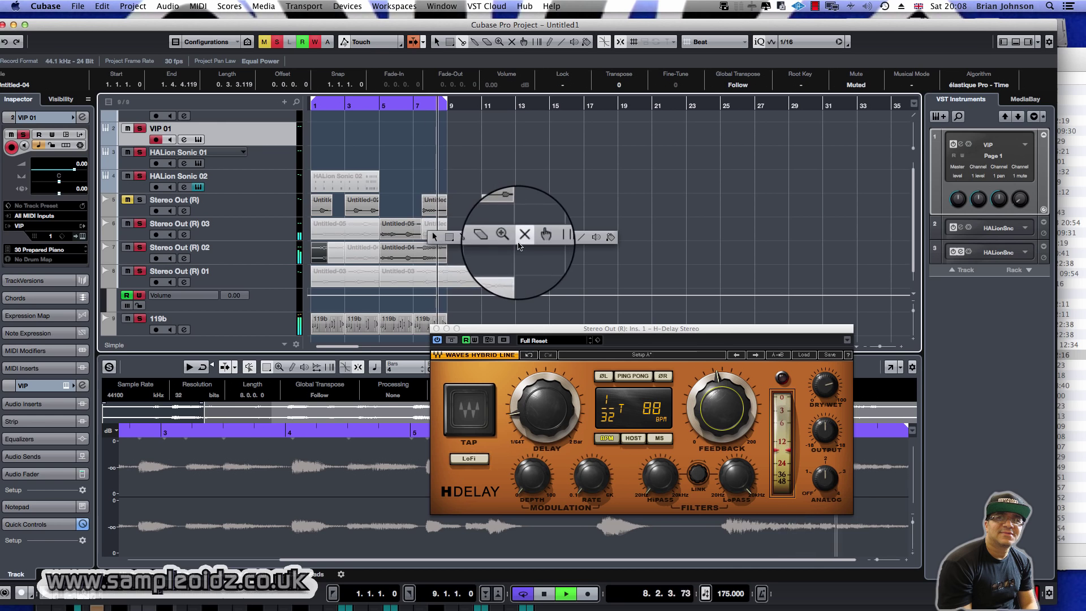
{"action": "left_click", "coordinate": [520, 240]}
{"action": "left_click", "coordinate": [396, 229]}
{"action": "right_click", "coordinate": [362, 277]}
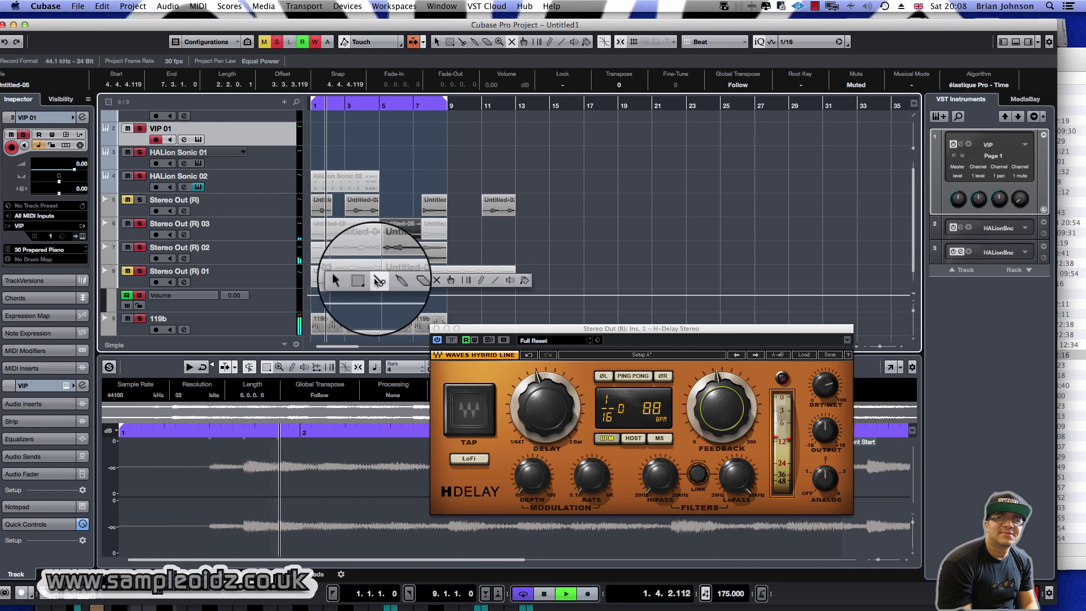
{"action": "left_click", "coordinate": [450, 278]}
{"action": "left_click", "coordinate": [341, 282]}
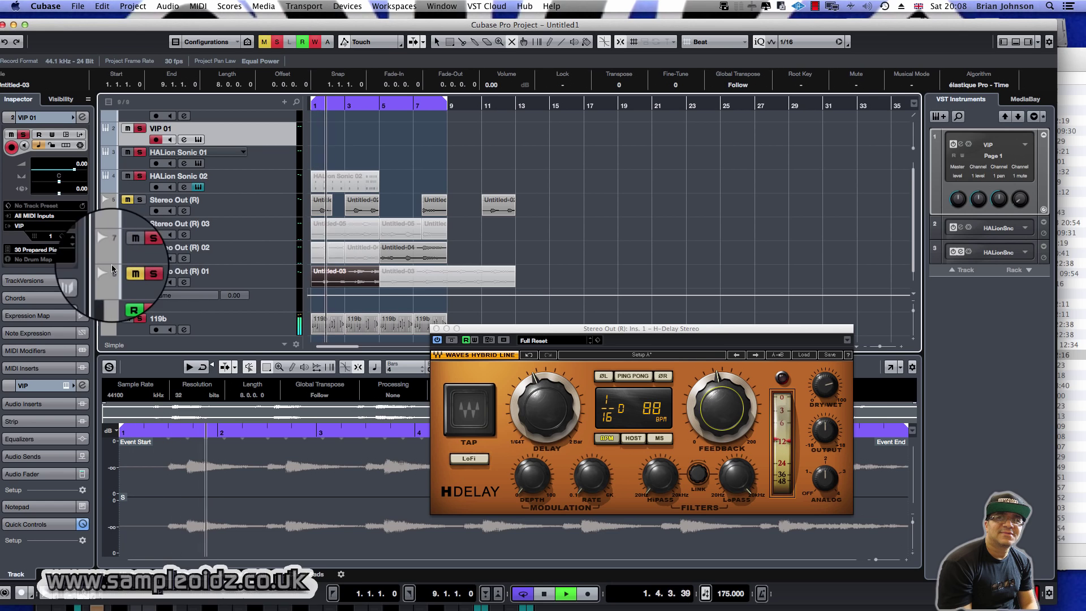
- Stop playback and turn off solo on VIP 01, both HALion Sonic tracks and the Stereo Out (R) tracks
{"action": "key", "text": "space"}
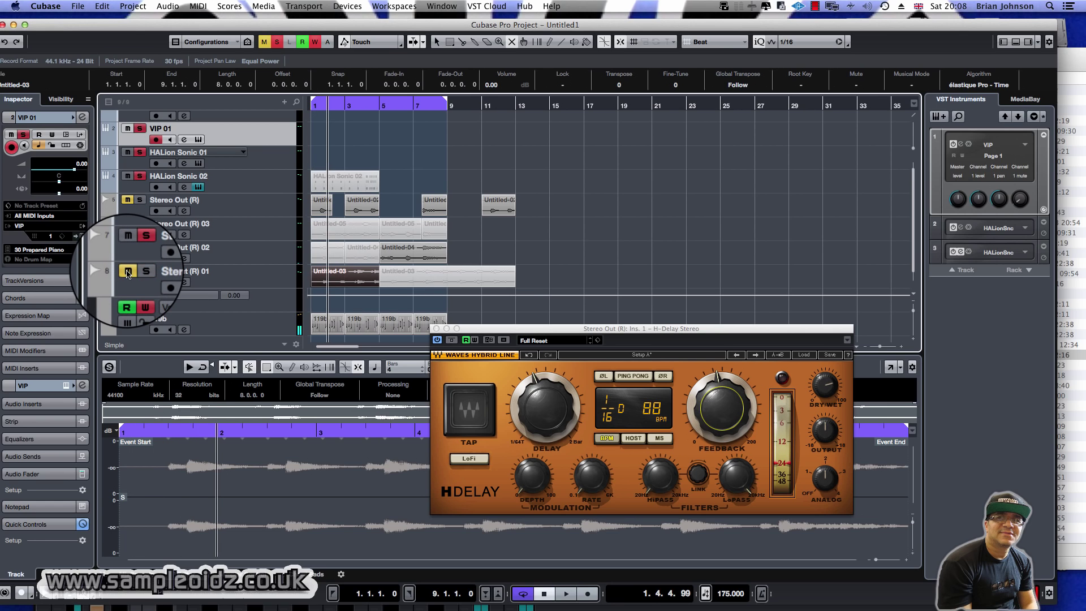
{"action": "left_click", "coordinate": [132, 129]}
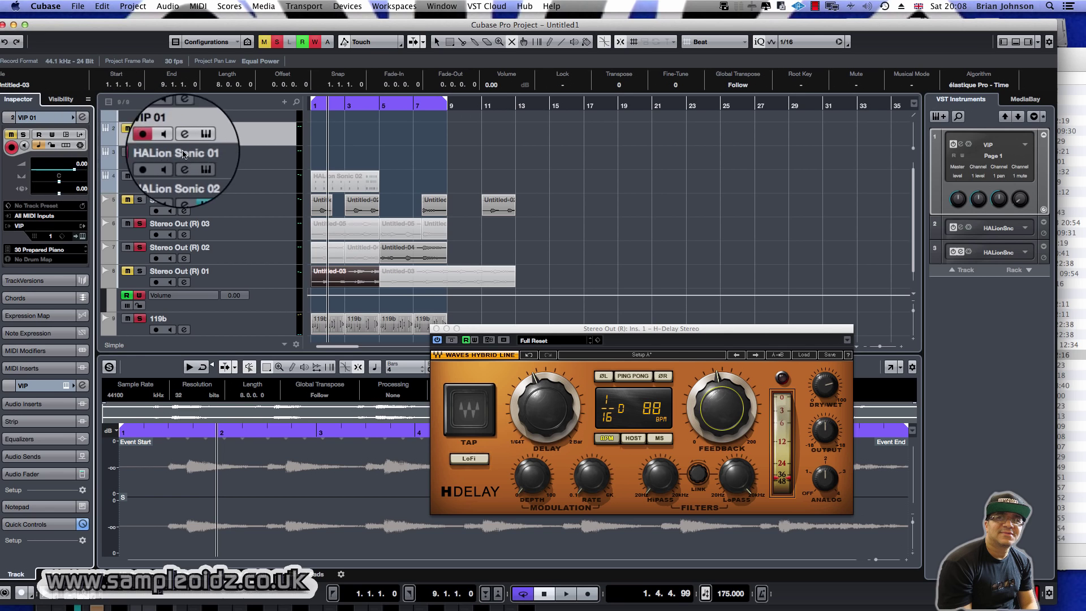
{"action": "scroll", "coordinate": [170, 152], "scroll_direction": "up", "scroll_amount": 1}
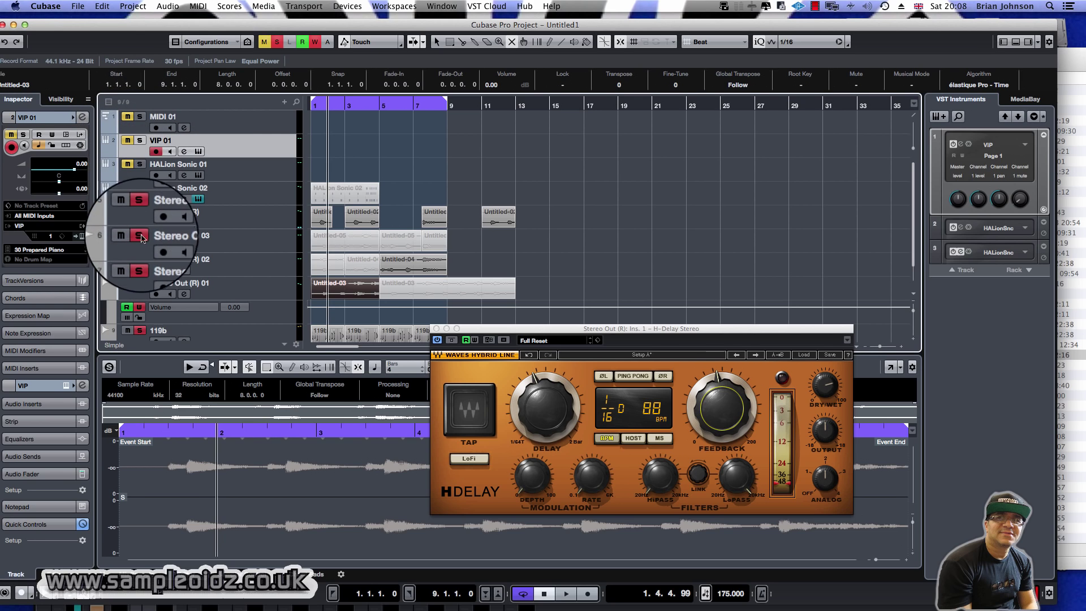
{"action": "left_click", "coordinate": [140, 237]}
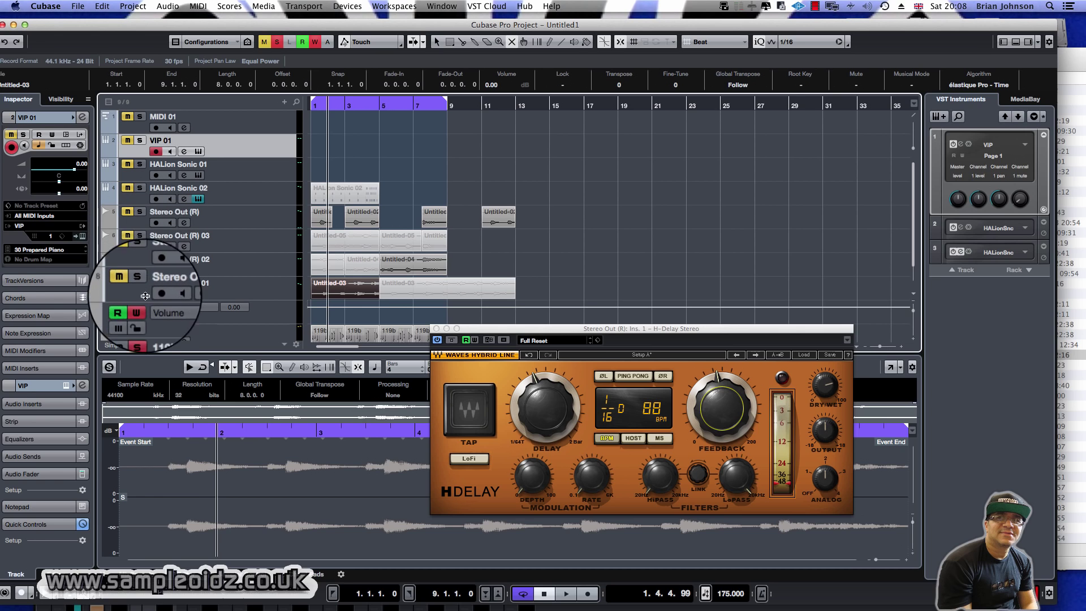
- Turn off volume automation writing on Stereo Out (R) 01 and switch its automation reading back on
{"action": "left_click", "coordinate": [141, 309]}
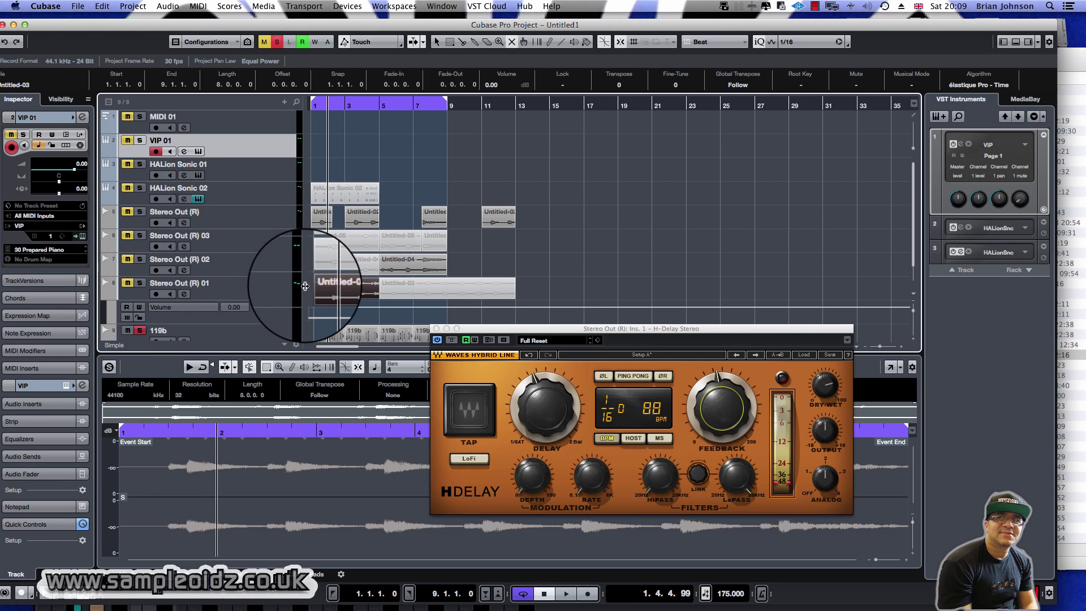
{"action": "key", "text": "space"}
{"action": "left_click", "coordinate": [126, 307]}
{"action": "key", "text": "space"}
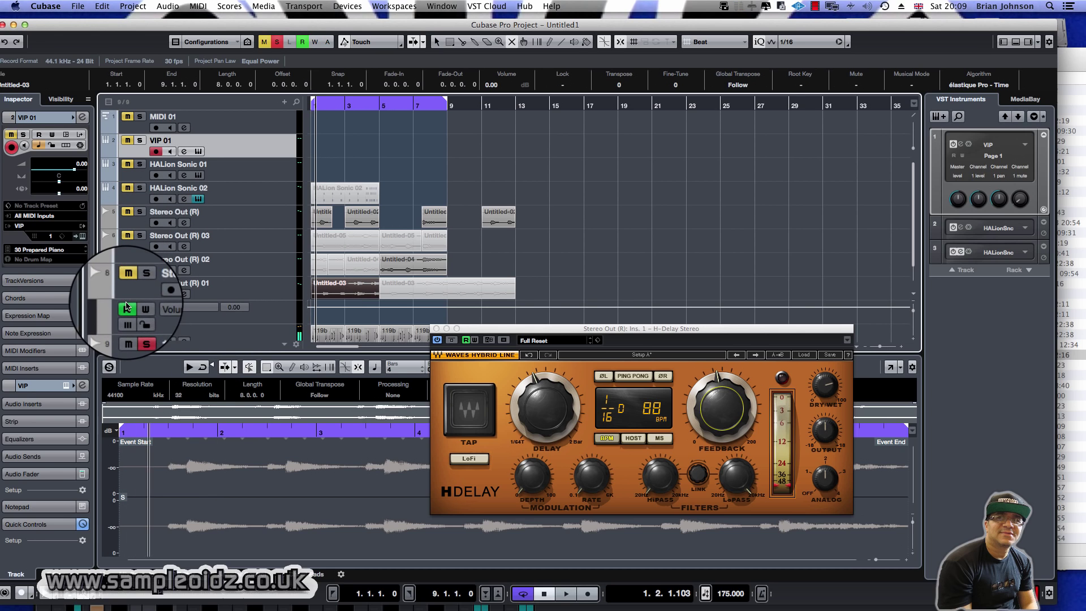
- Turn off solo on 119b and select that track while the full arrangement plays
{"action": "key", "text": "space"}
{"action": "left_click", "coordinate": [139, 331]}
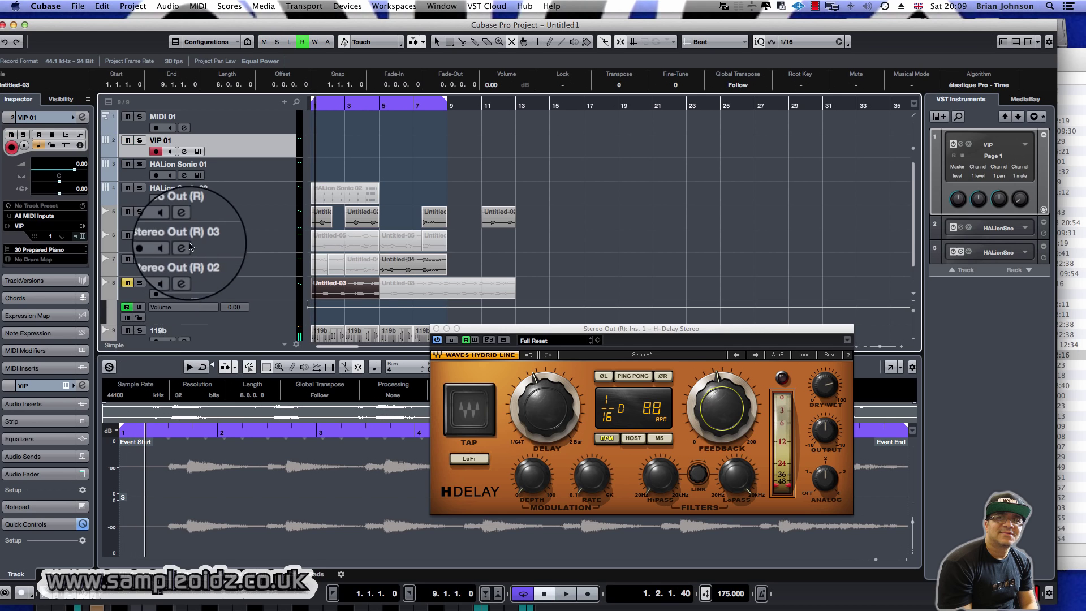
{"action": "scroll", "coordinate": [196, 242], "scroll_direction": "down", "scroll_amount": 3}
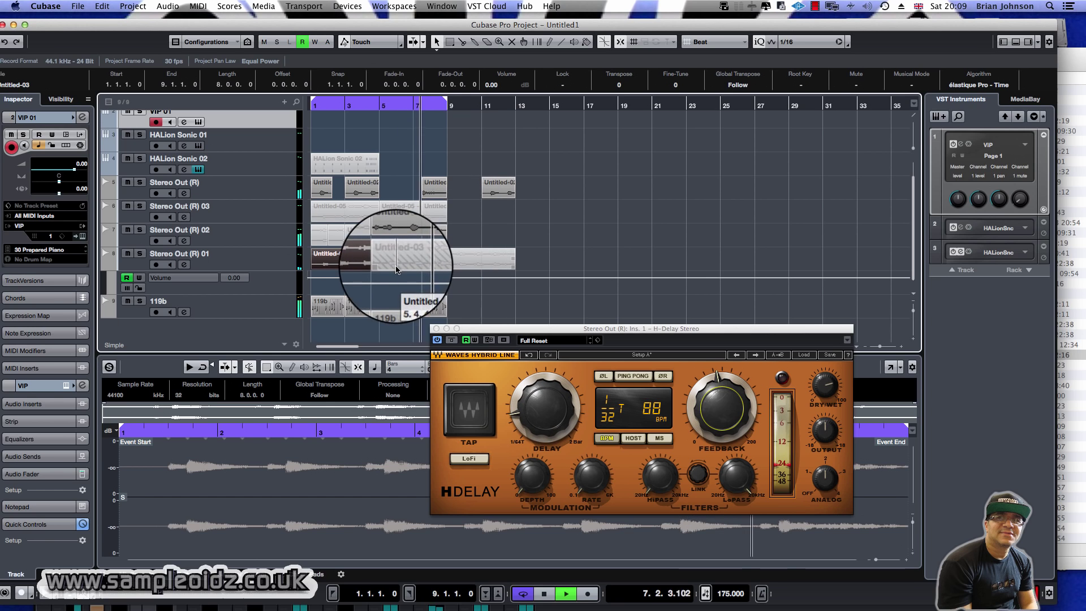
{"action": "left_click", "coordinate": [231, 312]}
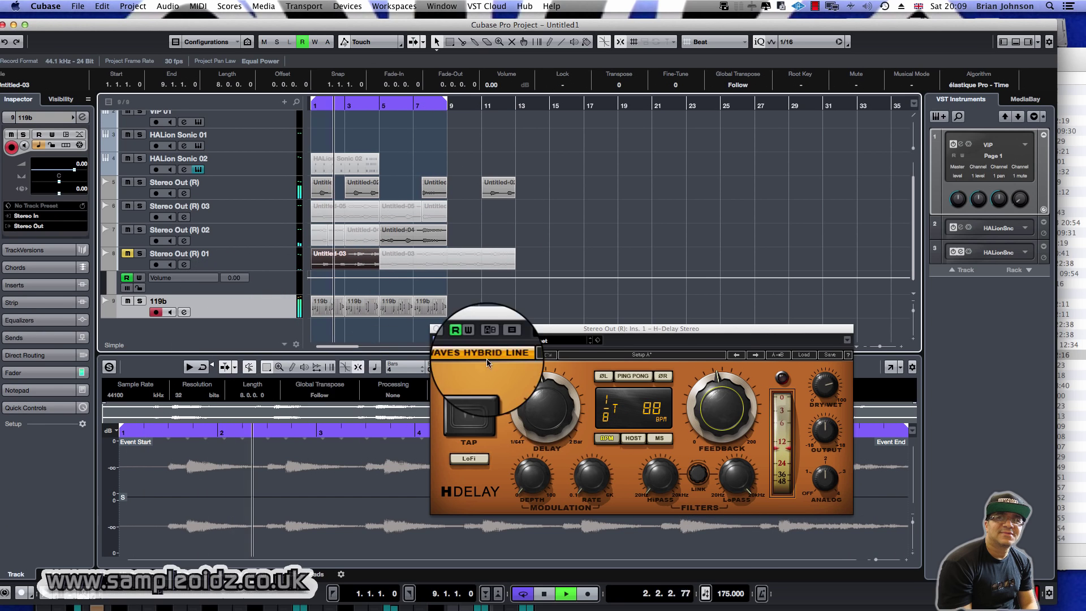
- Show the mixer below the arrangement and raise the Stereo Out (R) channel level to 0.88
{"action": "left_click_drag", "start_coordinate": [521, 328], "coordinate": [663, 153]}
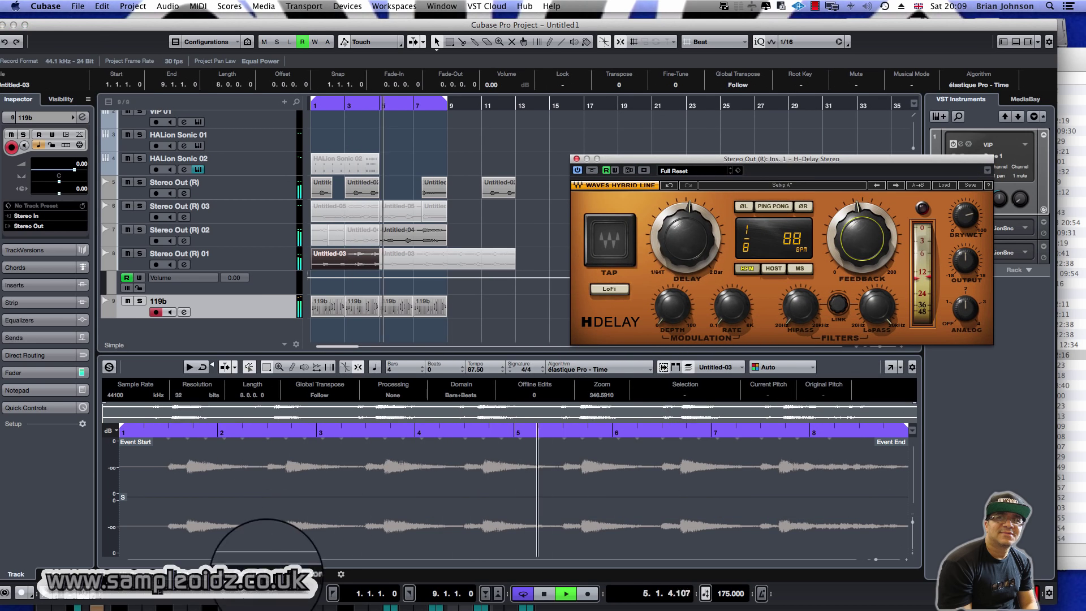
{"action": "left_click", "coordinate": [126, 565]}
{"action": "left_click", "coordinate": [129, 572]}
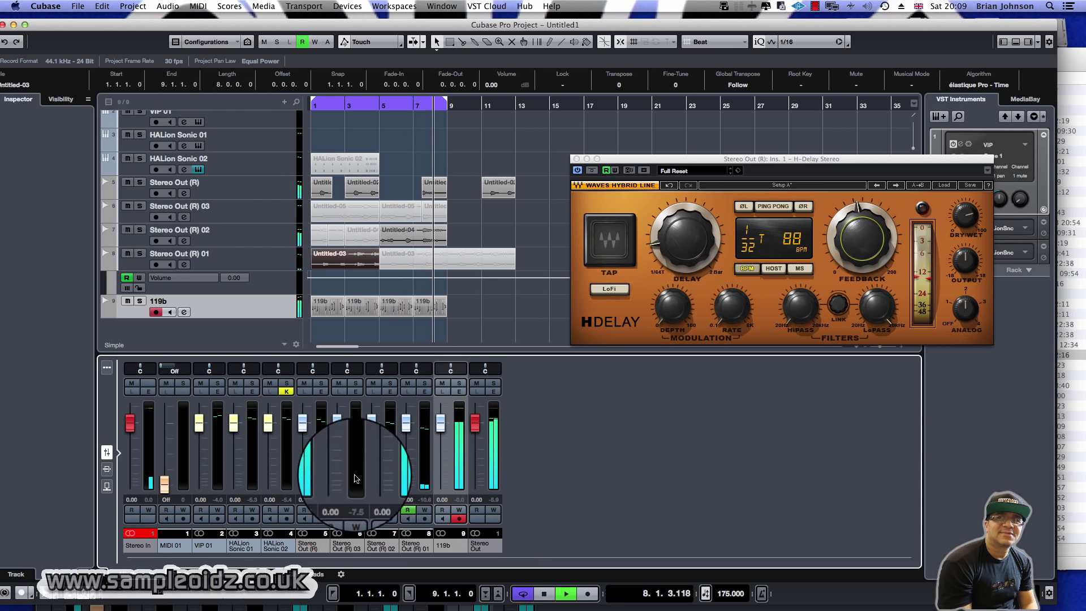
{"action": "left_click", "coordinate": [321, 384]}
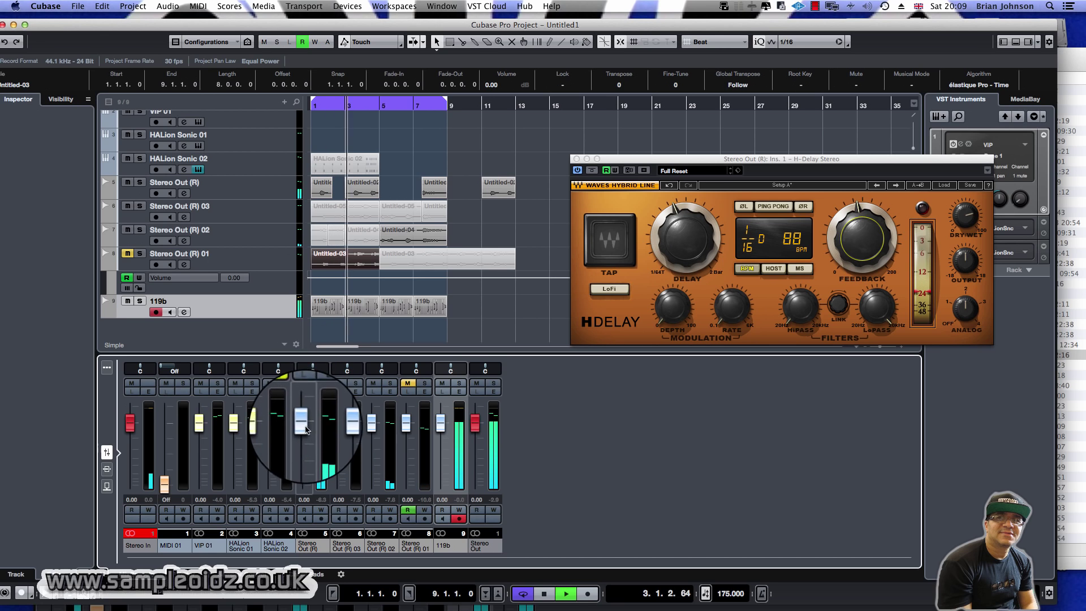
{"action": "left_click_drag", "start_coordinate": [304, 430], "coordinate": [304, 425]}
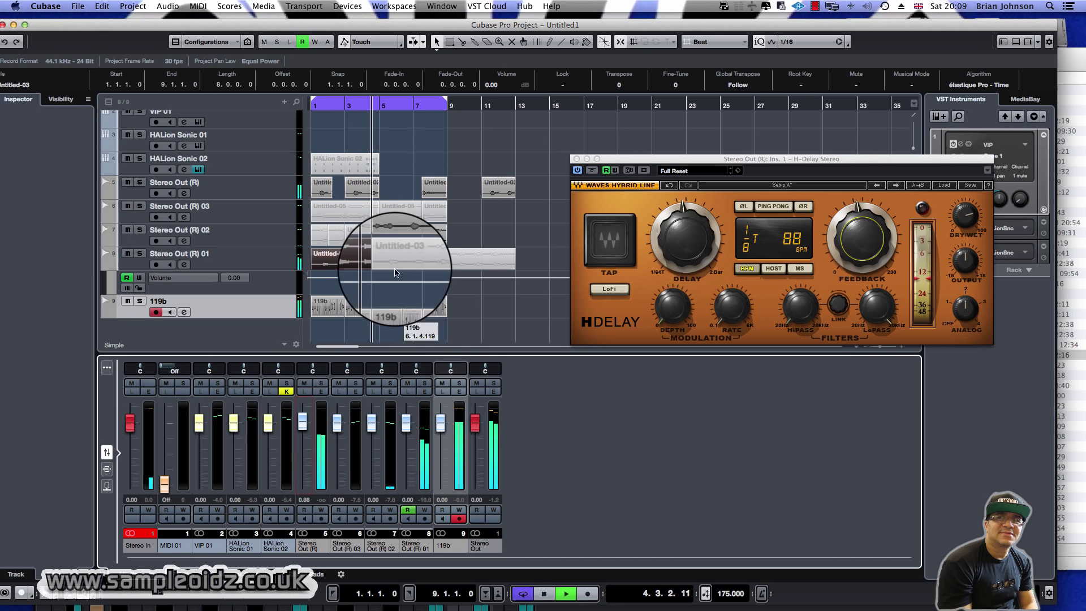
- Deselect all events and close the H-Delay plug-in window
{"action": "left_click", "coordinate": [470, 222]}
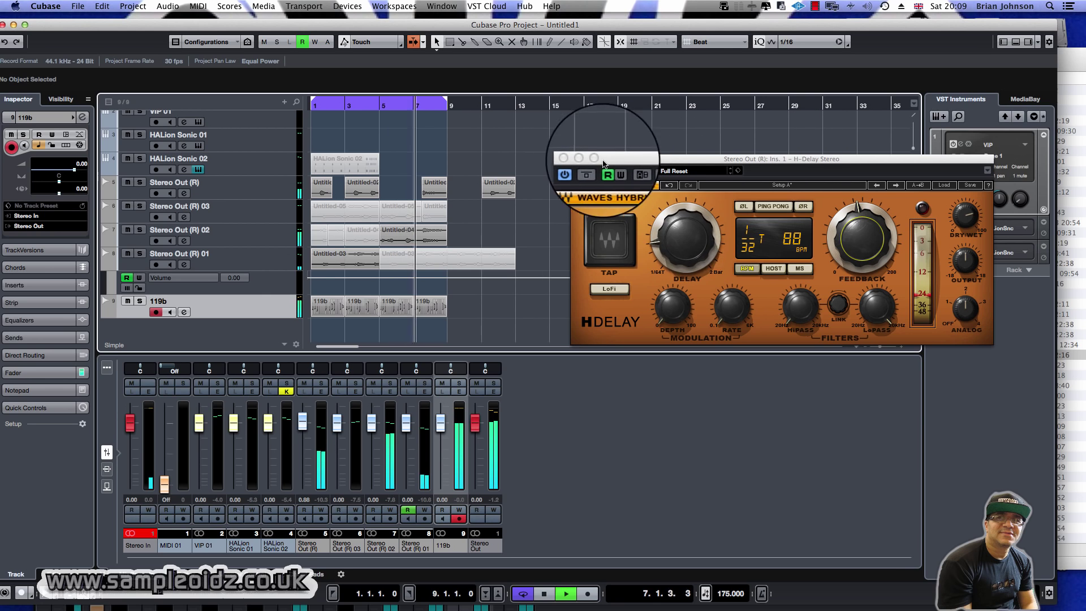
{"action": "left_click", "coordinate": [563, 158]}
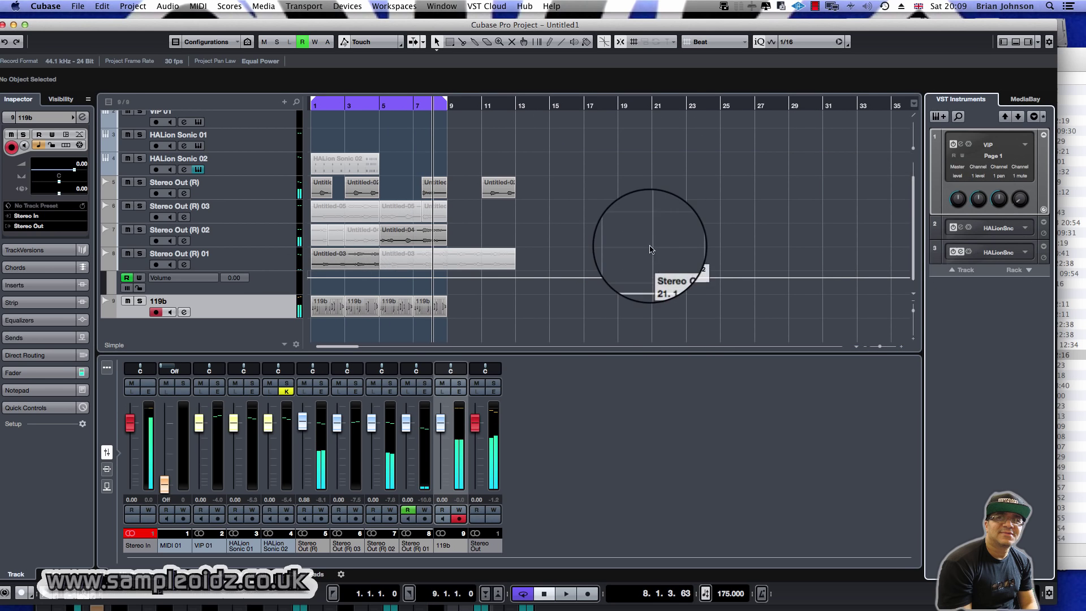
{"action": "right_click", "coordinate": [999, 317]}
{"action": "left_click", "coordinate": [981, 300]}
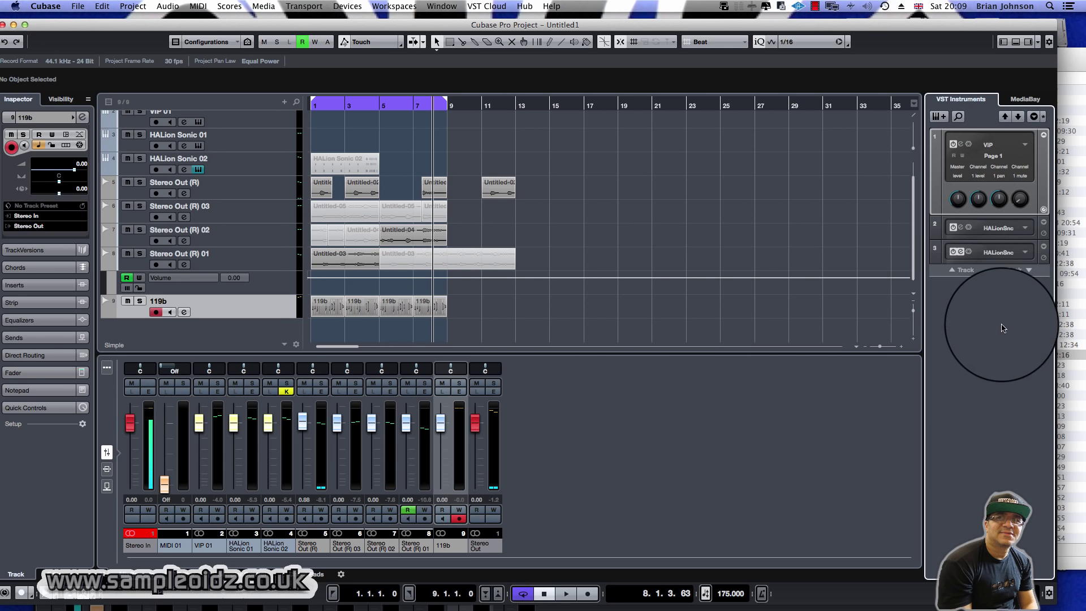
- Start adding an instrument track from the VST instrument rack and choose HALion Sonic SE as its instrument
{"action": "left_click", "coordinate": [938, 116]}
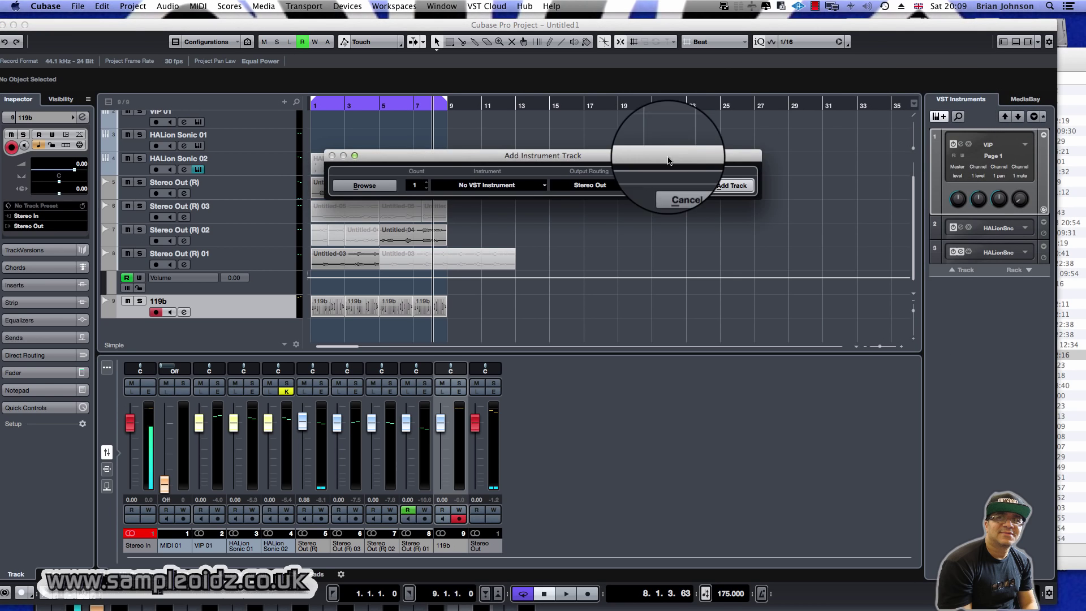
{"action": "left_click", "coordinate": [486, 185]}
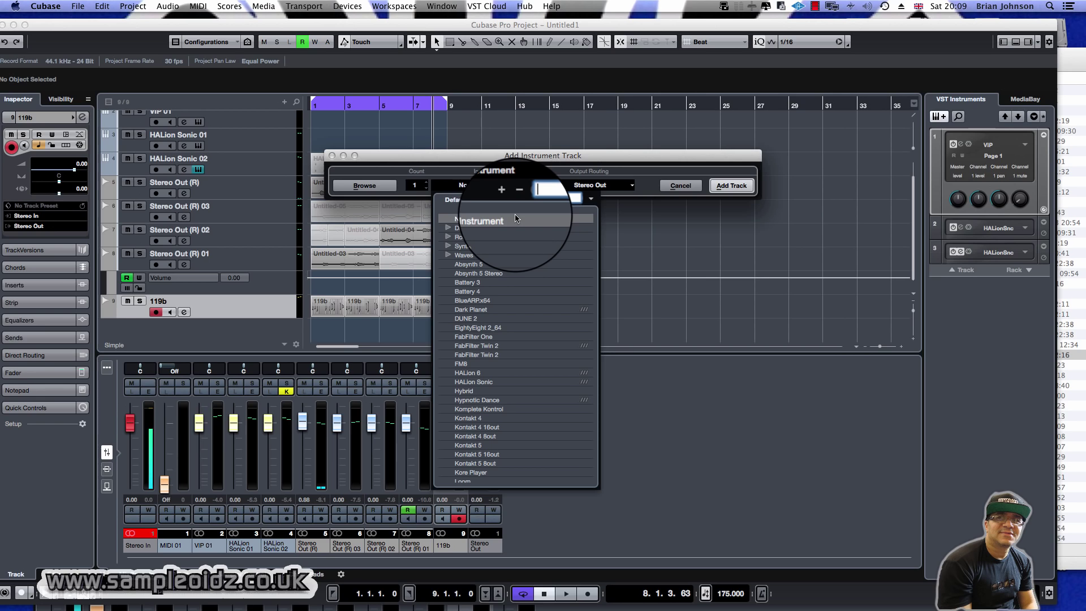
{"action": "type", "text": "HALION"}
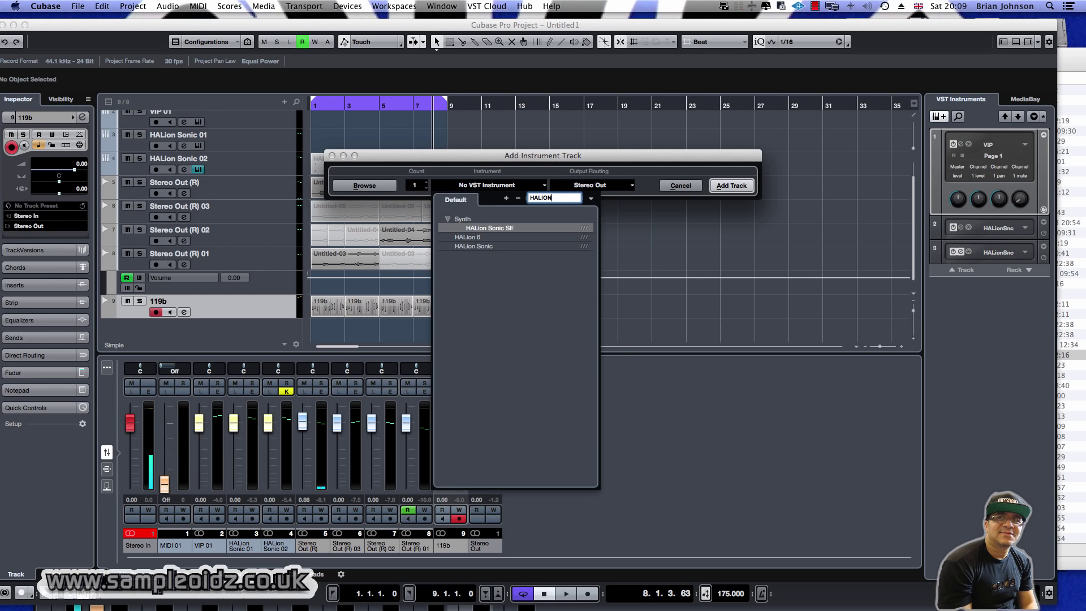
{"action": "key", "text": "Return"}
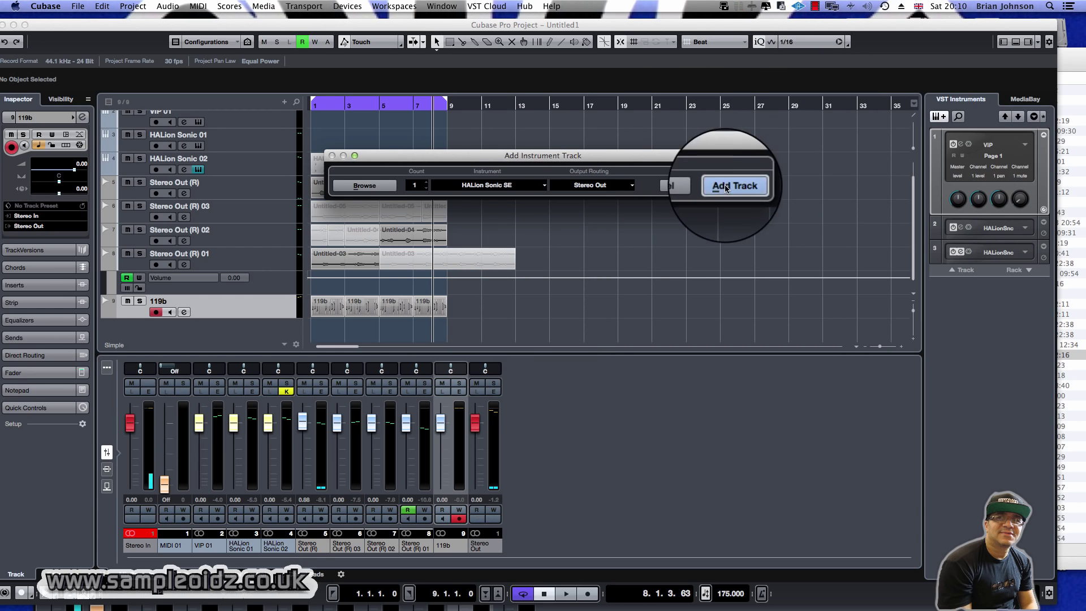
- Change the new track's instrument to HALion 6 and add the track
{"action": "left_click", "coordinate": [488, 185]}
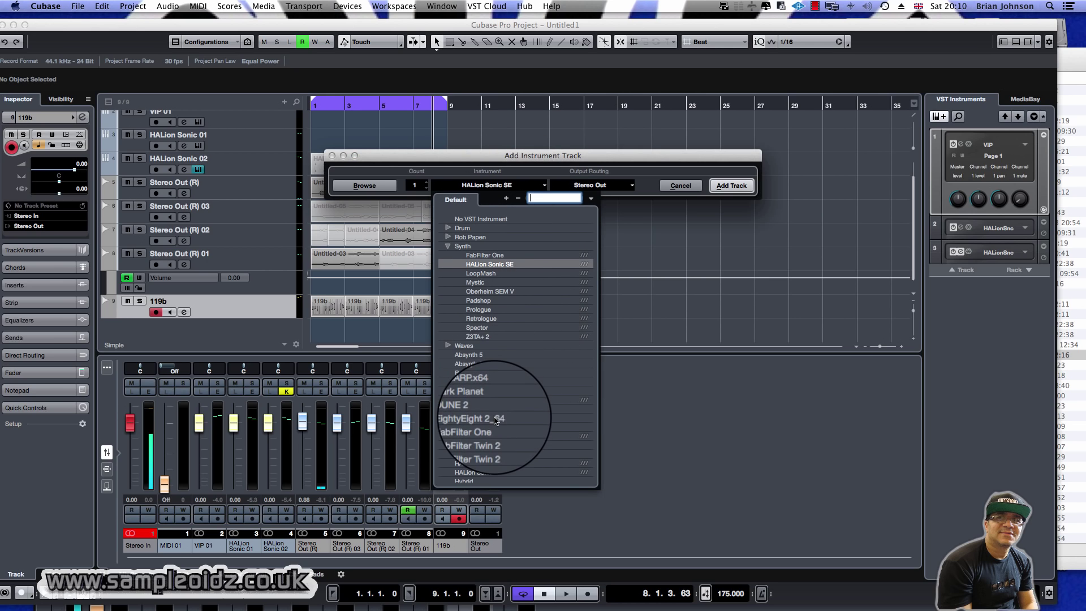
{"action": "scroll", "coordinate": [496, 420], "scroll_direction": "down", "scroll_amount": 8}
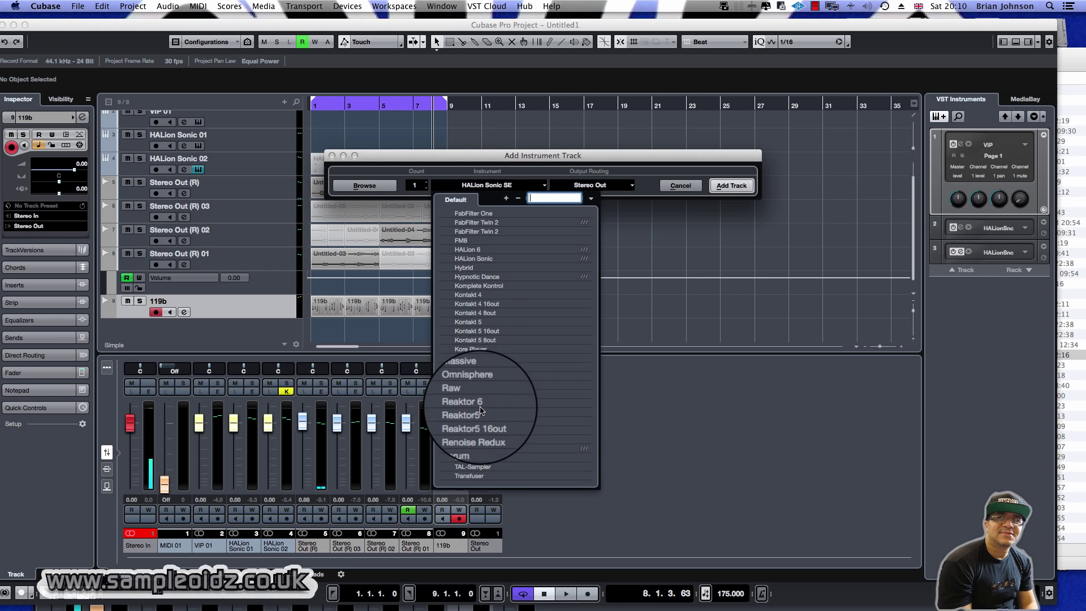
{"action": "scroll", "coordinate": [484, 316], "scroll_direction": "up", "scroll_amount": 3}
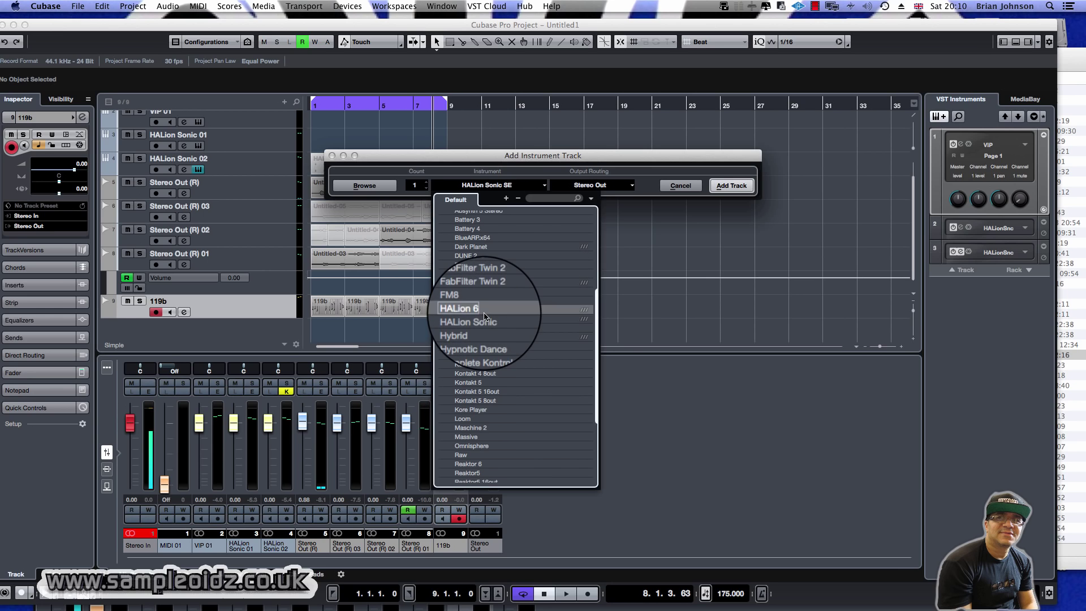
{"action": "left_click", "coordinate": [485, 310]}
{"action": "key", "text": "Escape"}
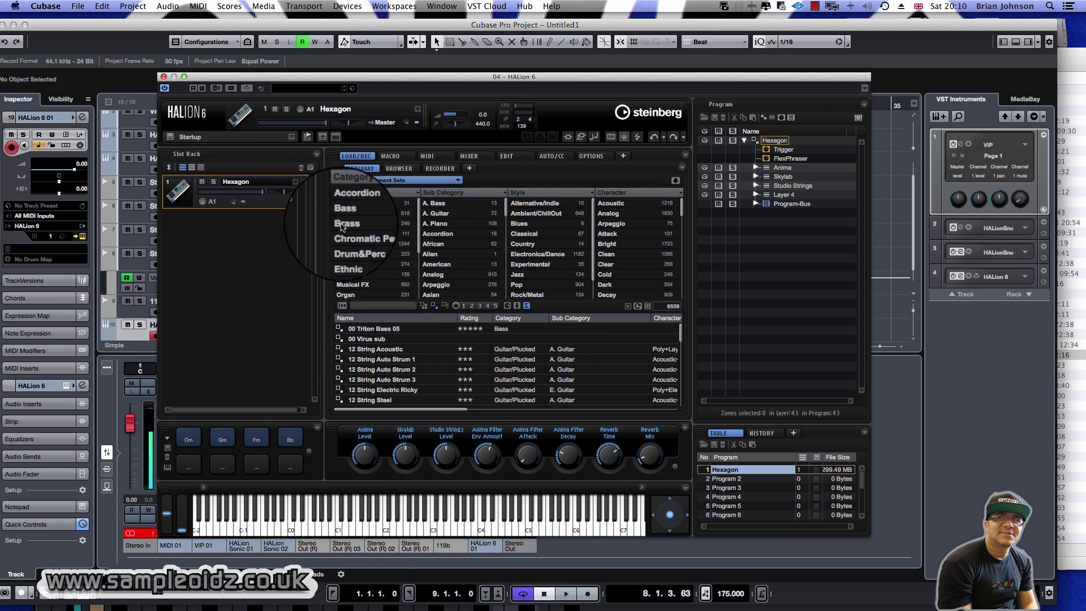
- Filter the HALion 6 presets by the Bass category and audition 3 Oct Bass, 80s Bass Arp and 80s Seq Bass
{"action": "left_click", "coordinate": [343, 213]}
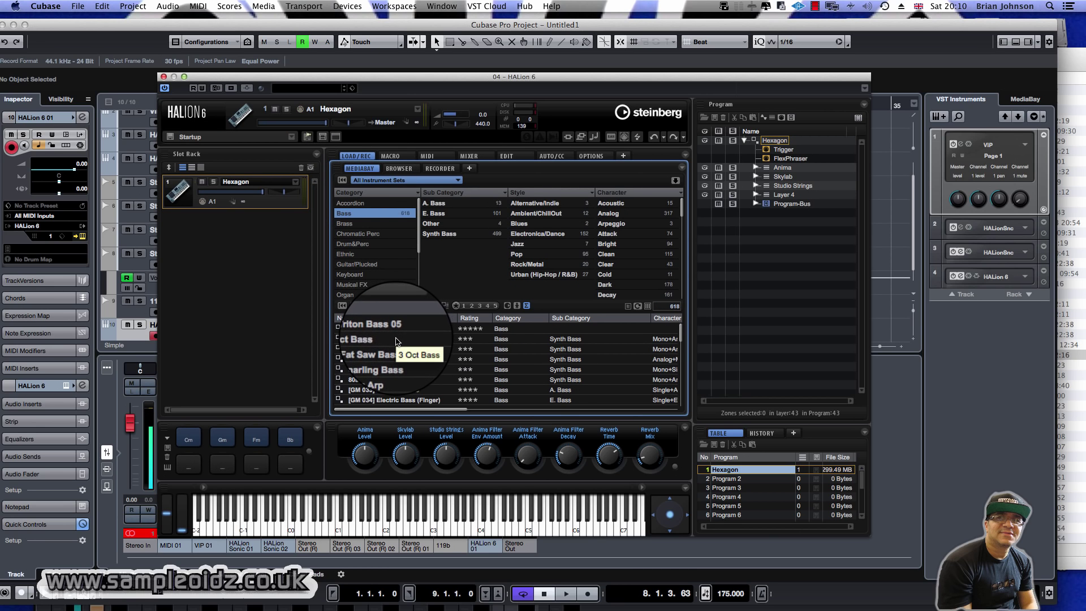
{"action": "left_click", "coordinate": [396, 340]}
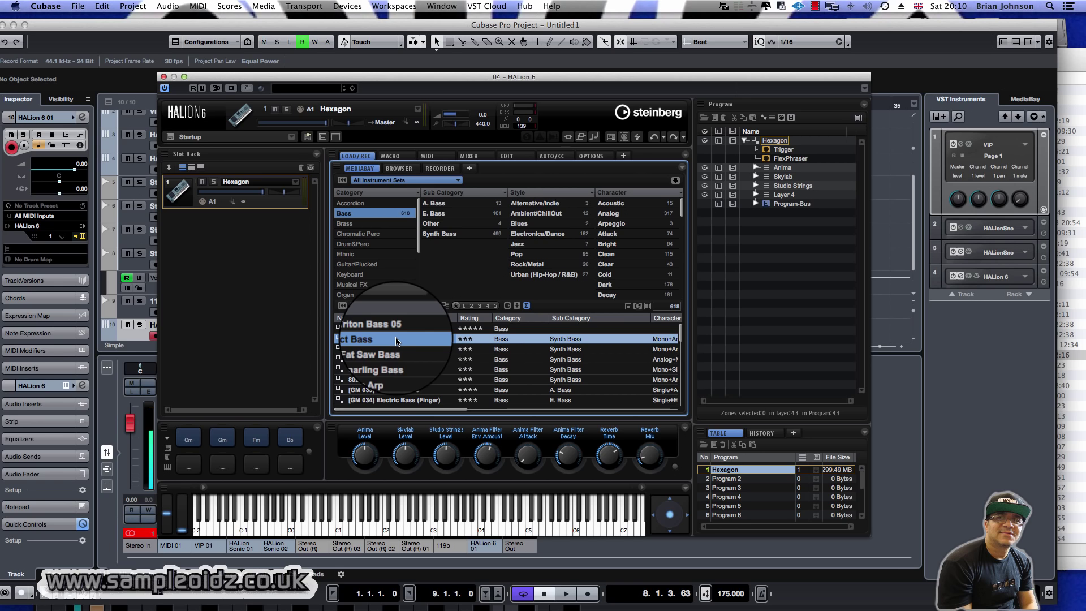
{"action": "double_click", "coordinate": [396, 340]}
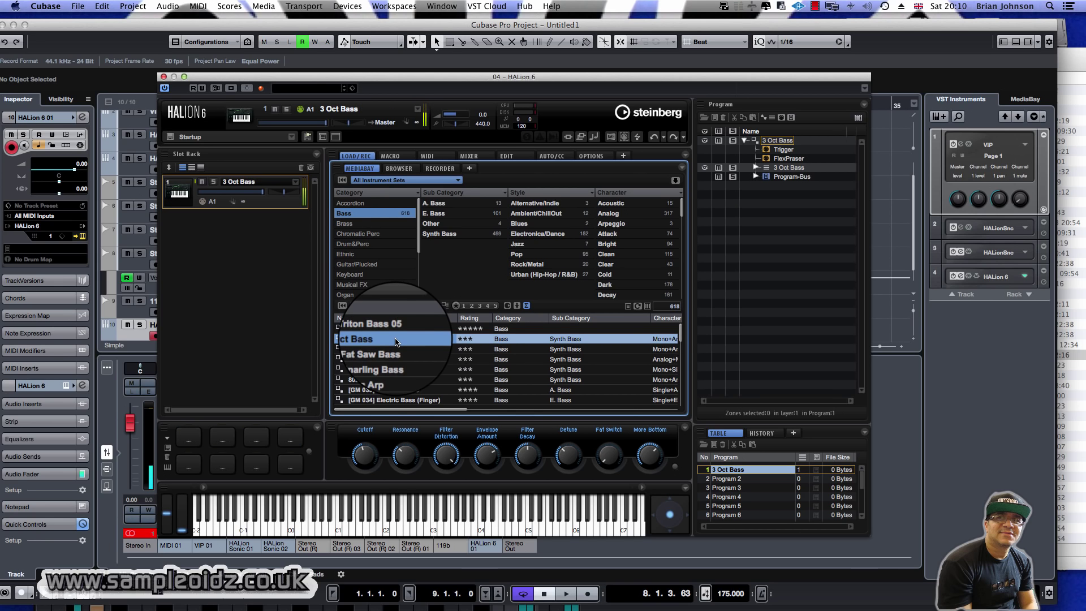
{"action": "double_click", "coordinate": [382, 369]}
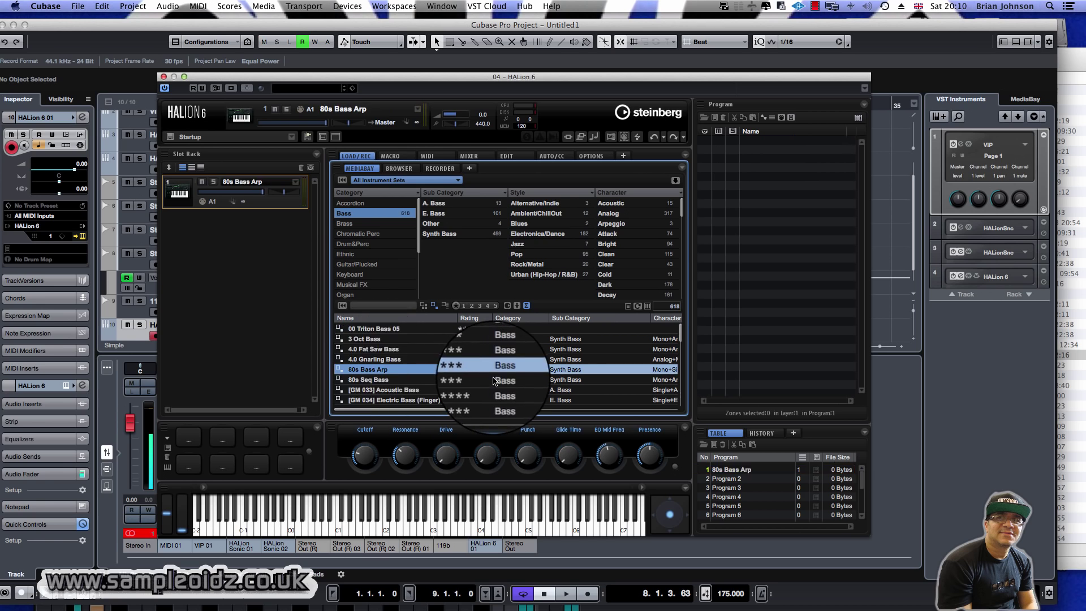
{"action": "double_click", "coordinate": [409, 380]}
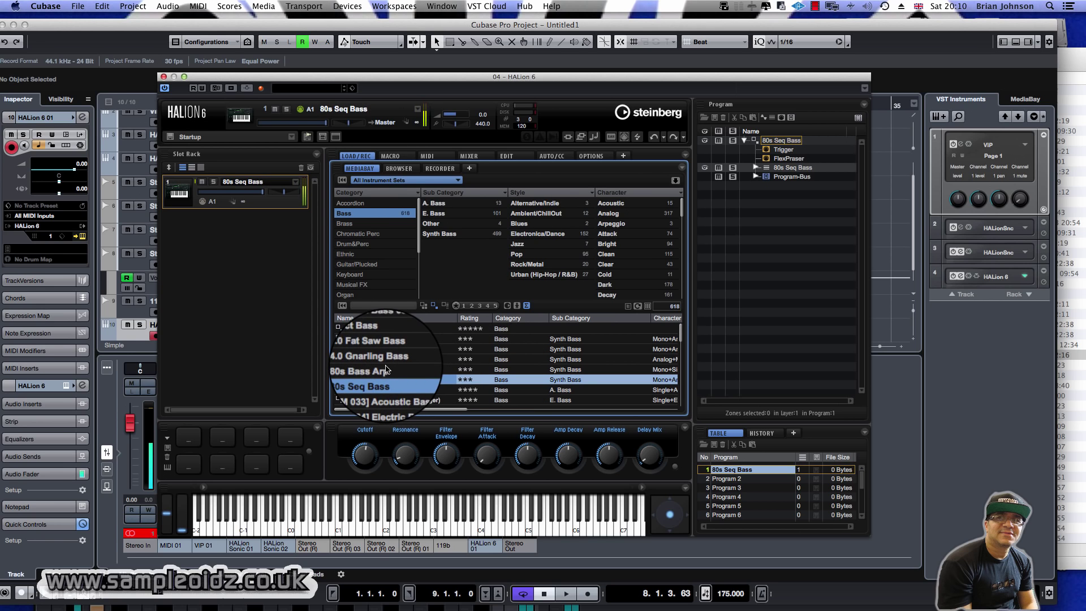
{"action": "double_click", "coordinate": [385, 370]}
- Audition the Accident Bass and Auto Wobbler presets, and load Bent Spaghetti
{"action": "scroll", "coordinate": [385, 368], "scroll_direction": "down", "scroll_amount": 3}
{"action": "double_click", "coordinate": [389, 362]}
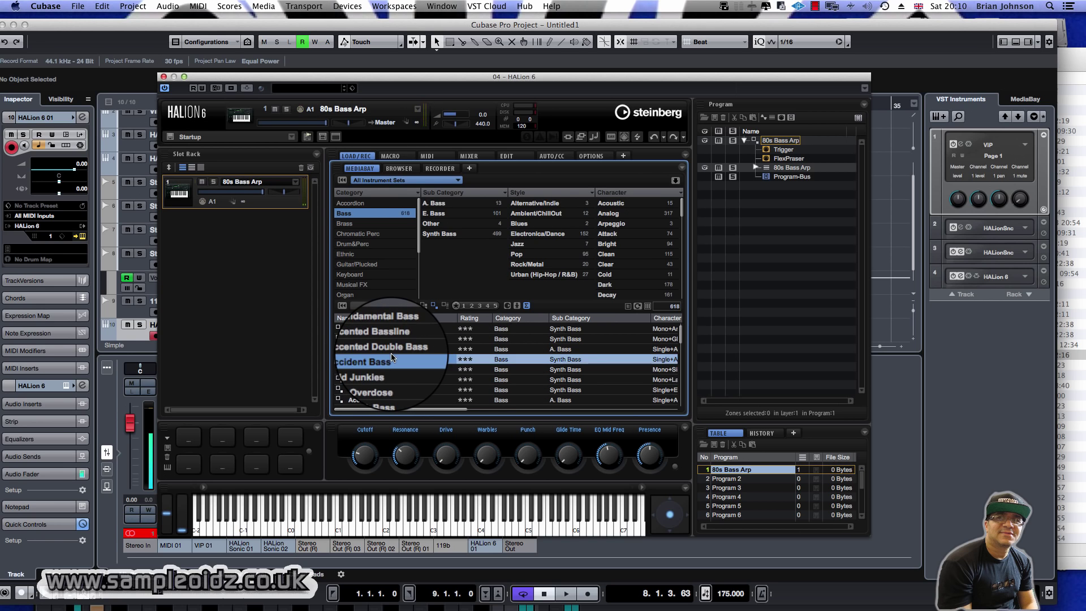
{"action": "scroll", "coordinate": [390, 359], "scroll_direction": "down", "scroll_amount": 3}
{"action": "double_click", "coordinate": [391, 351]}
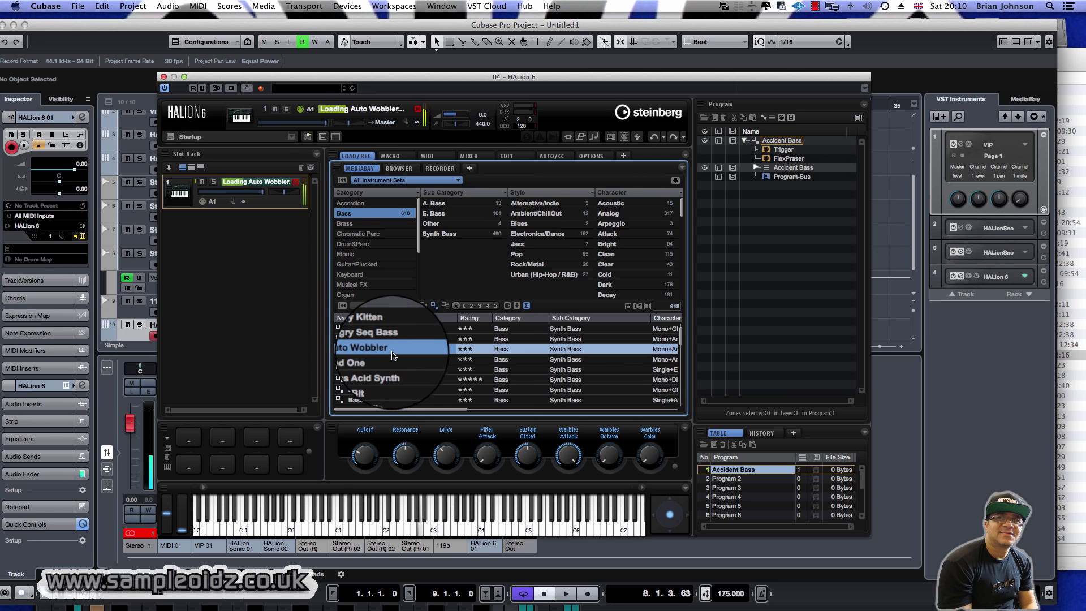
{"action": "scroll", "coordinate": [392, 357], "scroll_direction": "down", "scroll_amount": 3}
{"action": "double_click", "coordinate": [390, 361]}
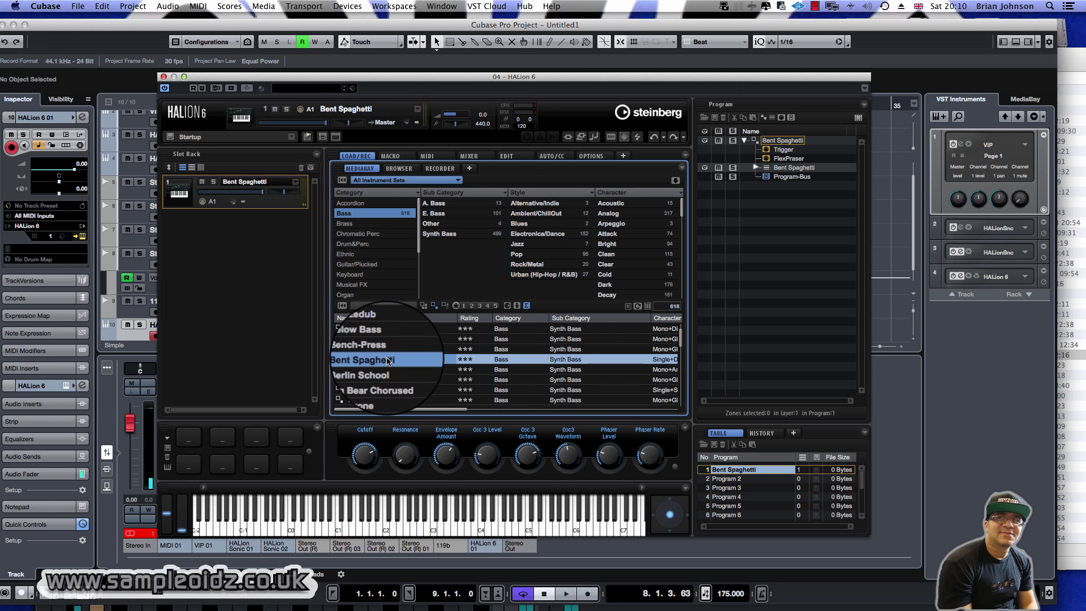
- Look through the HALion 6 bass presets to the end of the list, move the plug-in window off the tracks, and load Wow Bass
{"action": "scroll", "coordinate": [390, 361], "scroll_direction": "down", "scroll_amount": 3}
{"action": "scroll", "coordinate": [388, 363], "scroll_direction": "down", "scroll_amount": 3}
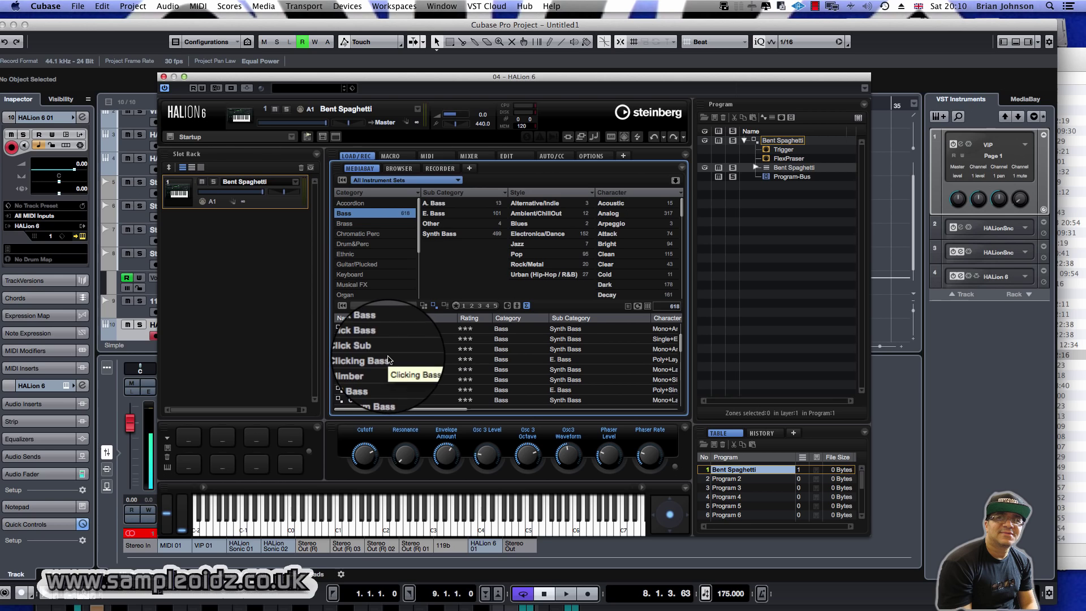
{"action": "scroll", "coordinate": [389, 361], "scroll_direction": "down", "scroll_amount": 5}
{"action": "scroll", "coordinate": [389, 359], "scroll_direction": "down", "scroll_amount": 8}
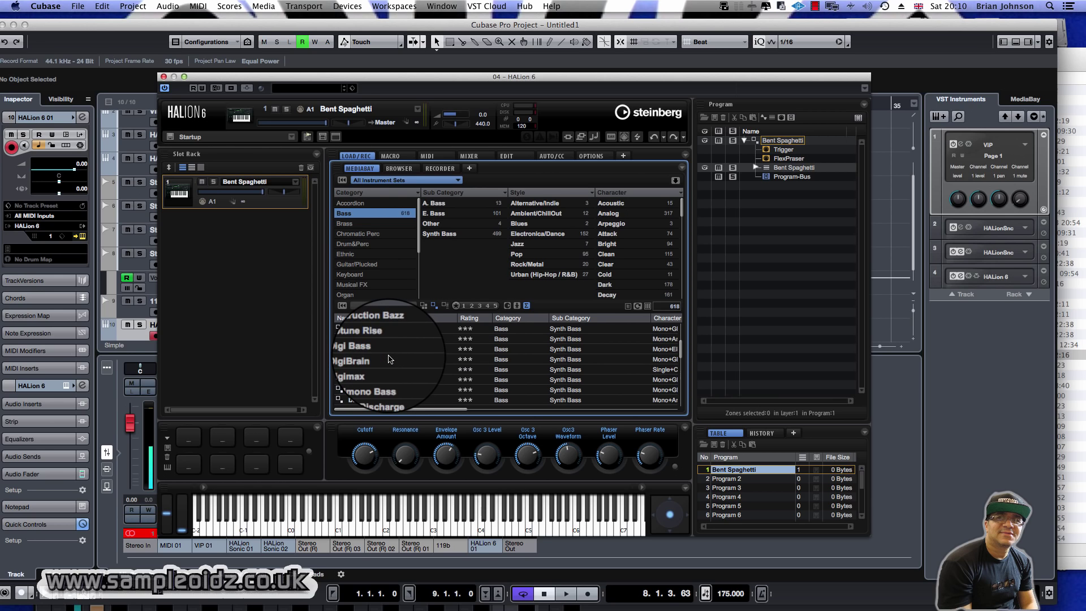
{"action": "scroll", "coordinate": [389, 358], "scroll_direction": "down", "scroll_amount": 10}
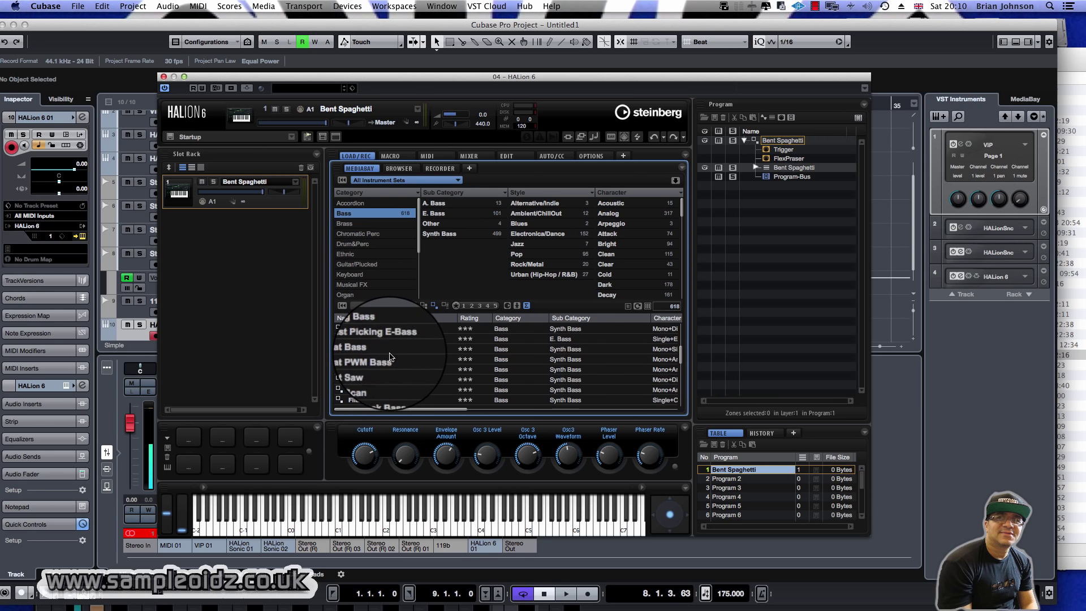
{"action": "scroll", "coordinate": [390, 354], "scroll_direction": "down", "scroll_amount": 10}
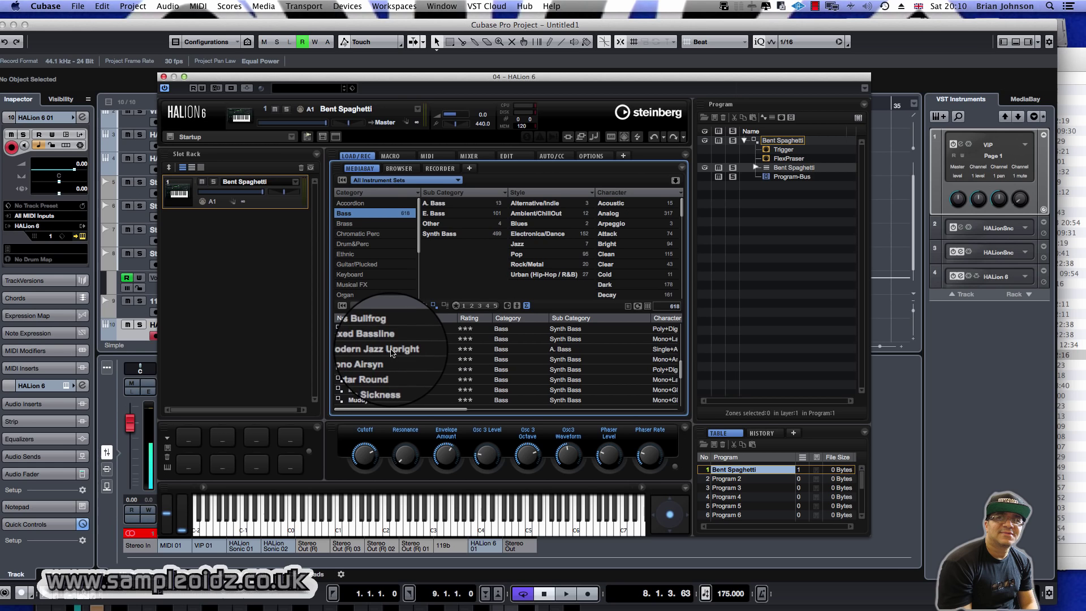
{"action": "scroll", "coordinate": [394, 352], "scroll_direction": "up", "scroll_amount": 5}
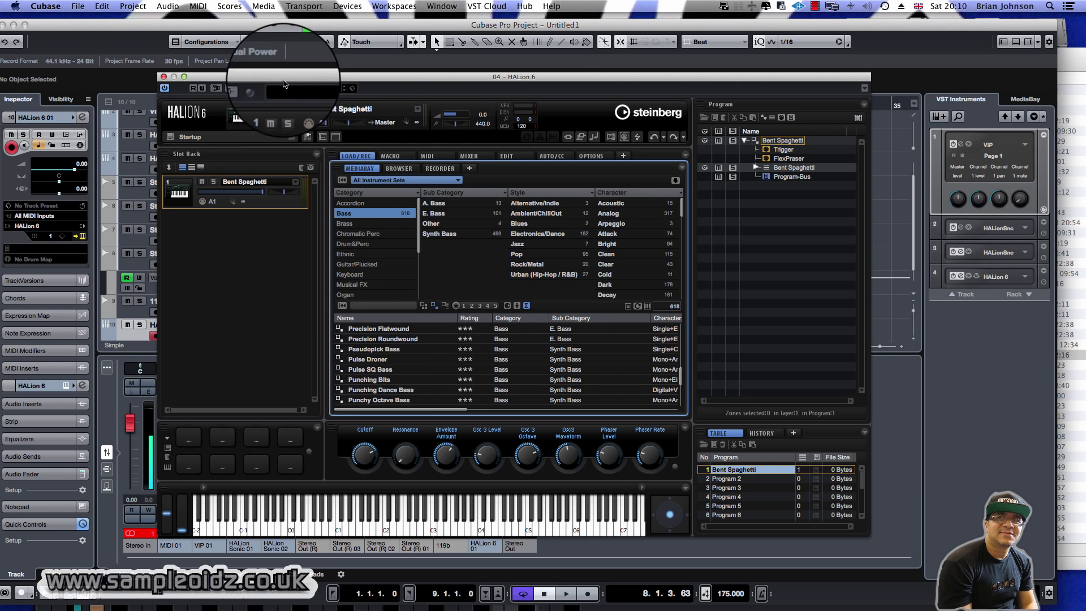
{"action": "left_click_drag", "start_coordinate": [282, 78], "coordinate": [330, 136]}
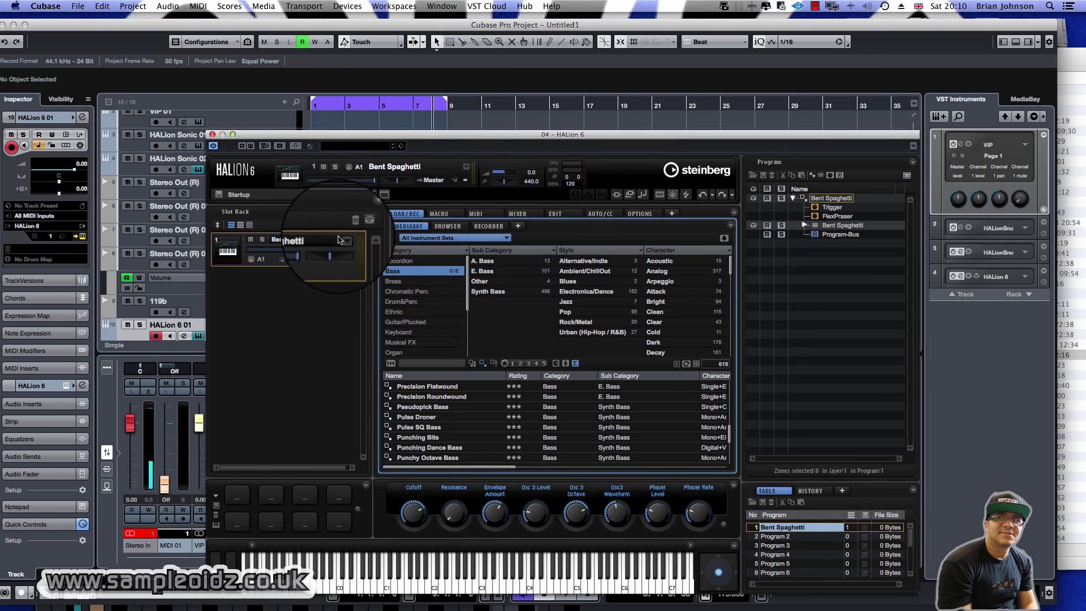
{"action": "scroll", "coordinate": [429, 440], "scroll_direction": "down", "scroll_amount": 10}
{"action": "scroll", "coordinate": [429, 440], "scroll_direction": "down", "scroll_amount": 5}
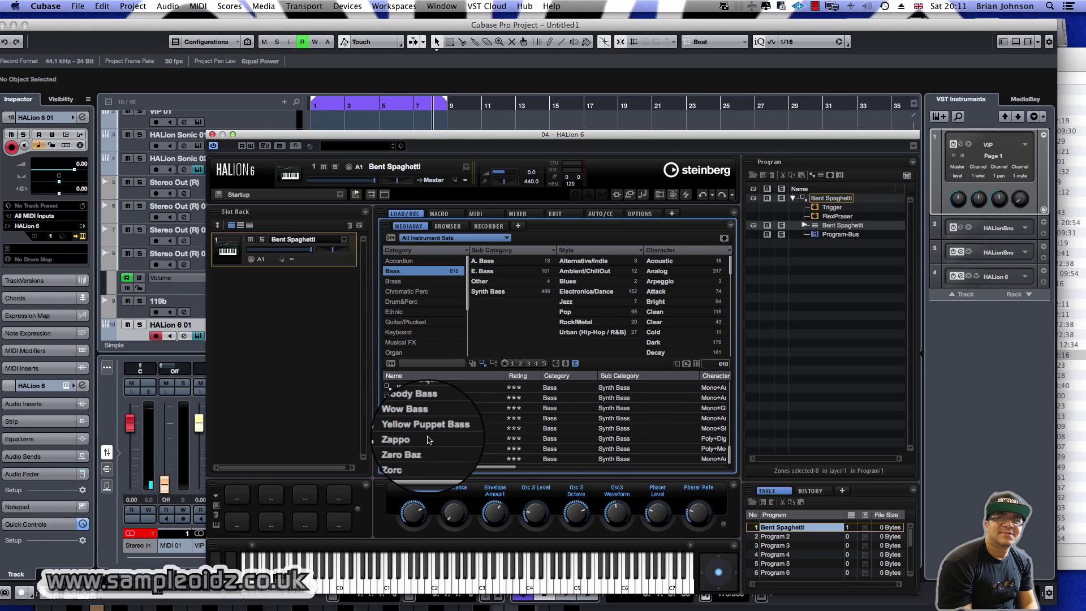
{"action": "left_click", "coordinate": [425, 418]}
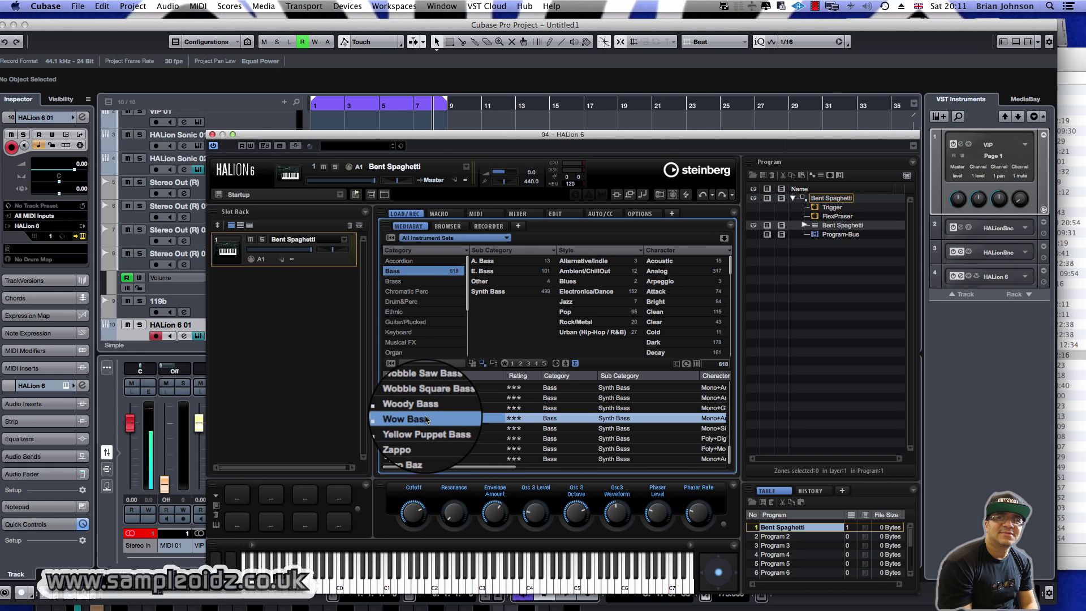
{"action": "double_click", "coordinate": [425, 418]}
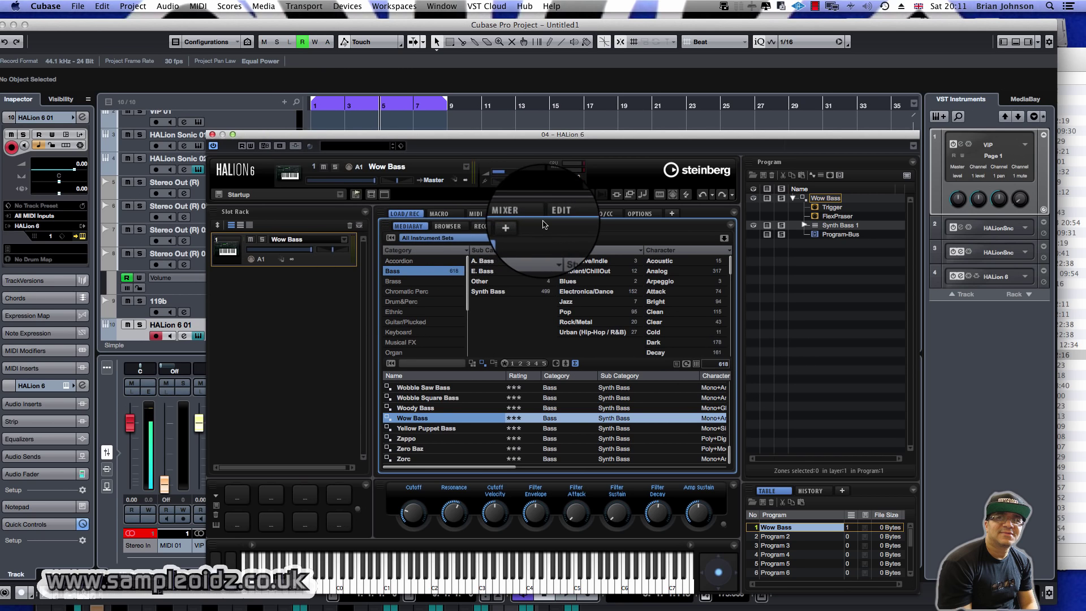
- Browse the local hard disks in HALion 6 to the ++100sickbasssounds folder inside BIZZY B LIBRARY 2011/++BASS
{"action": "left_click", "coordinate": [446, 228]}
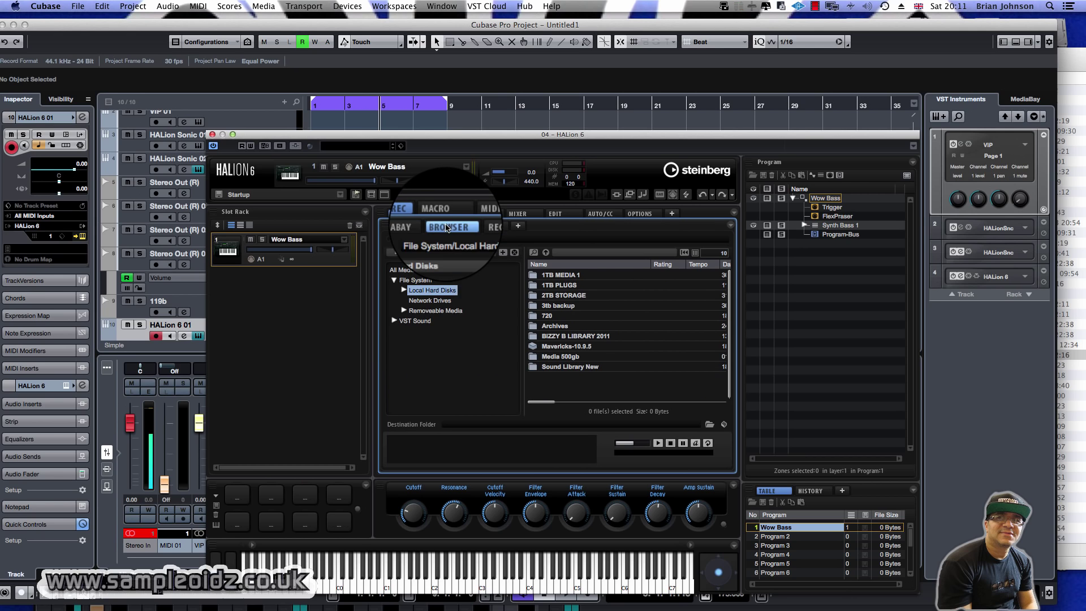
{"action": "left_click", "coordinate": [404, 291]}
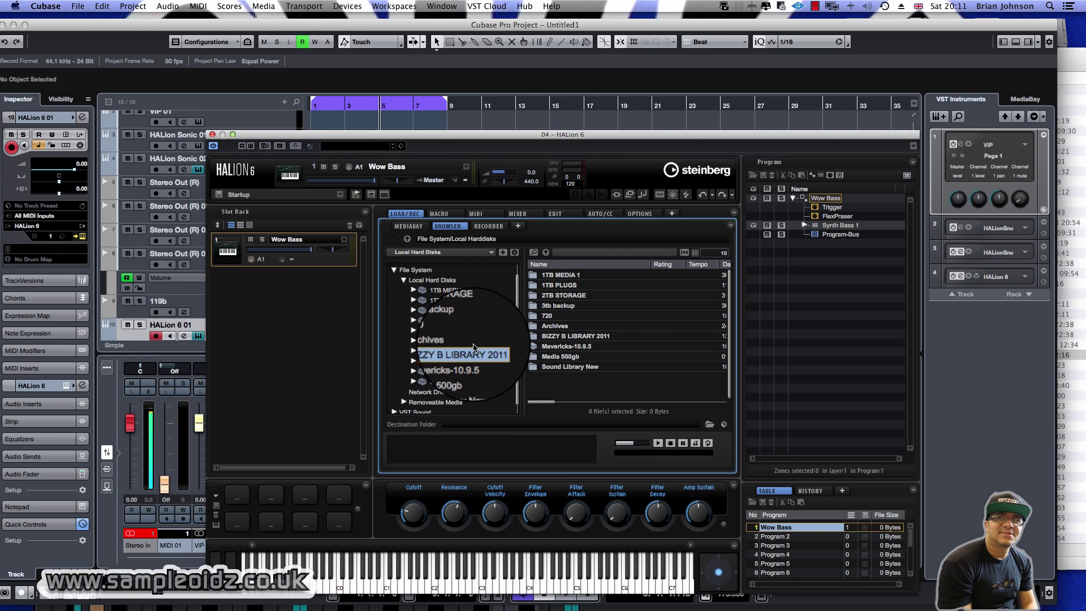
{"action": "left_click", "coordinate": [468, 351]}
{"action": "scroll", "coordinate": [475, 345], "scroll_direction": "down", "scroll_amount": 3}
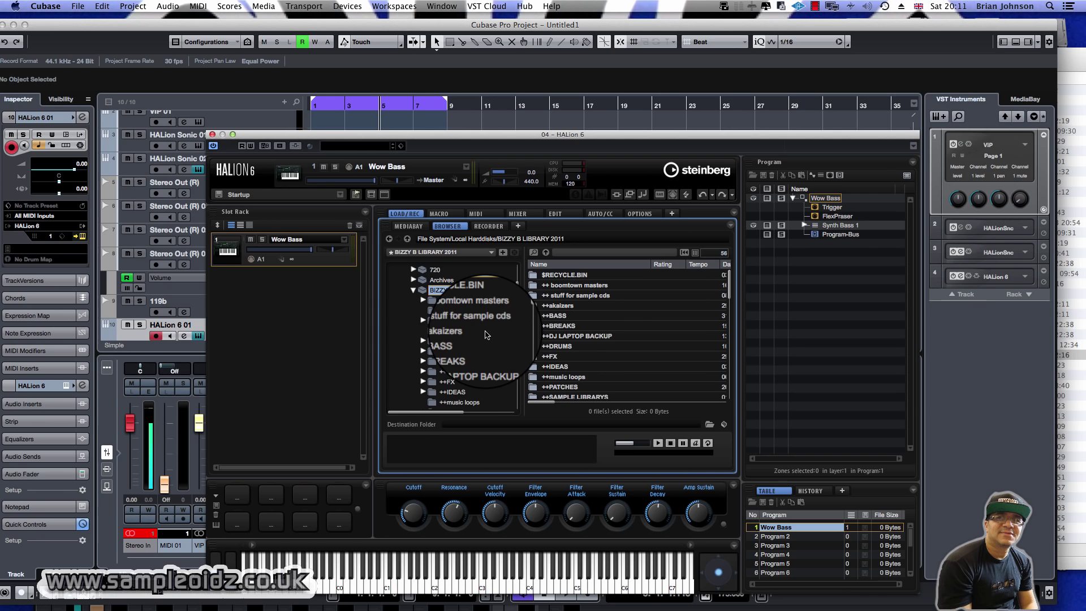
{"action": "left_click", "coordinate": [439, 342]}
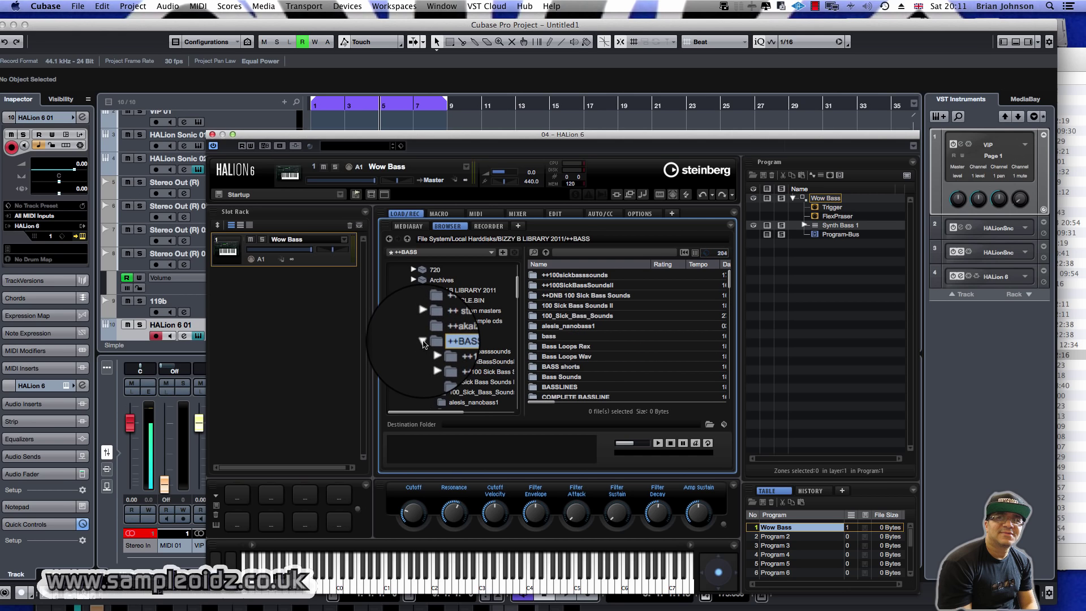
{"action": "left_click", "coordinate": [423, 343]}
{"action": "scroll", "coordinate": [461, 343], "scroll_direction": "down", "scroll_amount": 3}
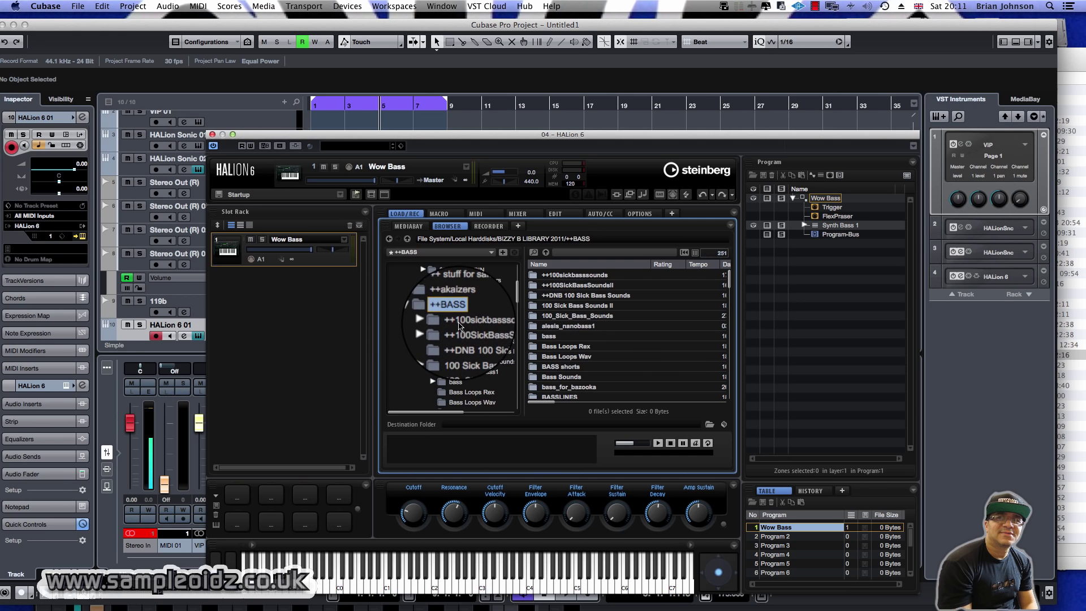
{"action": "left_click", "coordinate": [461, 322]}
{"action": "left_click", "coordinate": [432, 322]}
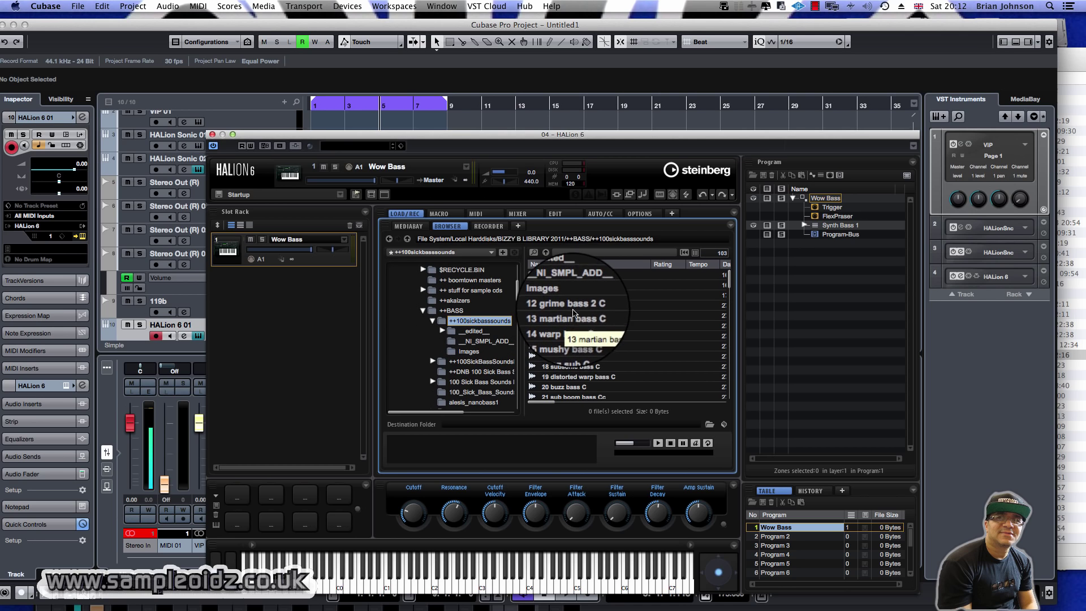
- Audition the 16 bling sub C sample and load it into the first slot of the HALion 6 rack
{"action": "scroll", "coordinate": [577, 333], "scroll_direction": "down", "scroll_amount": 3}
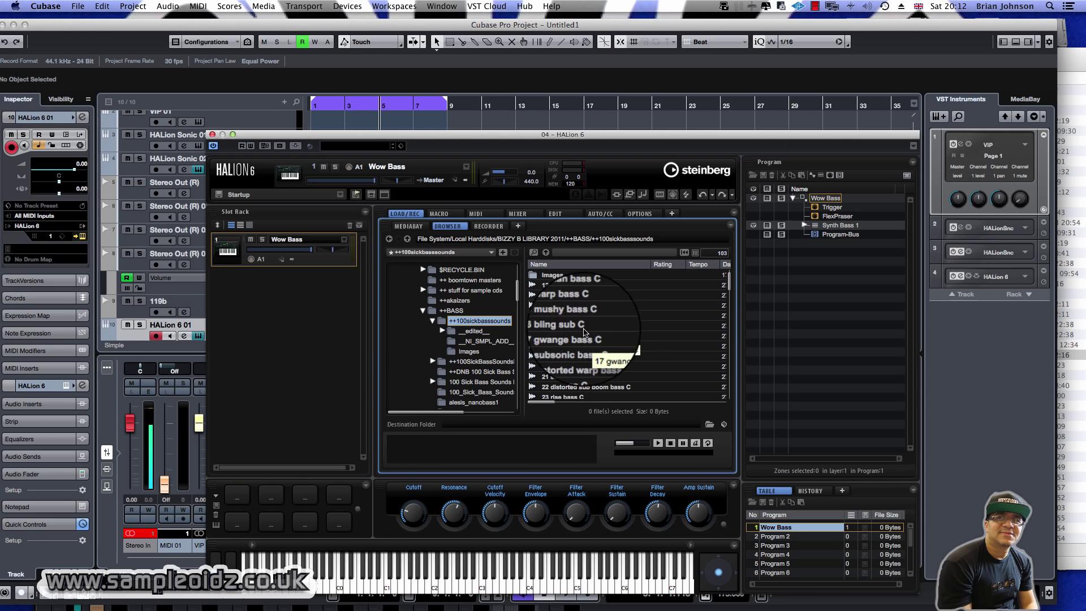
{"action": "left_click", "coordinate": [586, 328]}
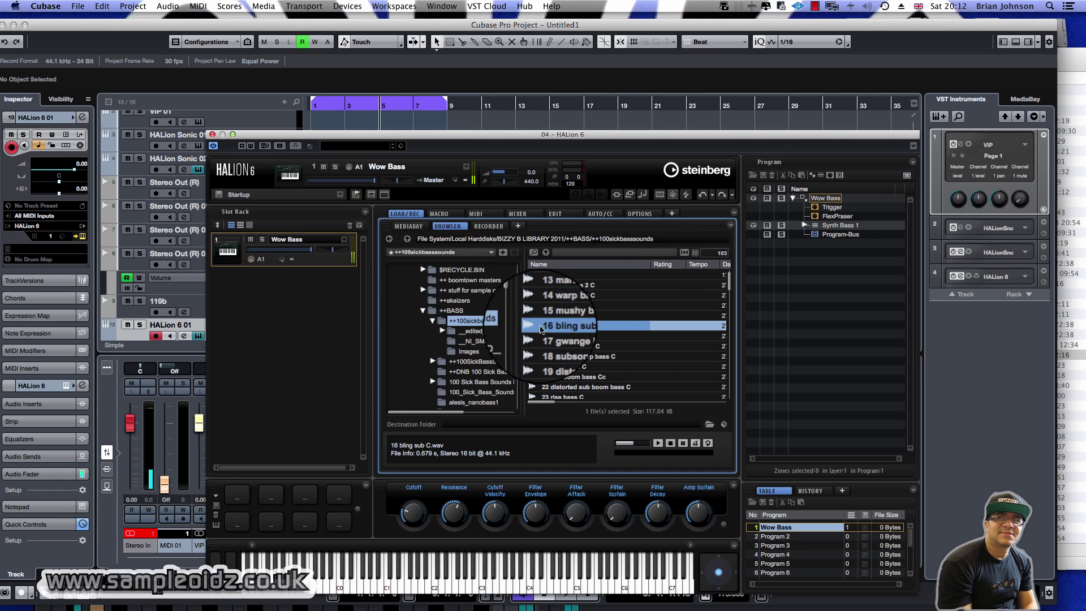
{"action": "left_click_drag", "start_coordinate": [566, 326], "coordinate": [243, 247]}
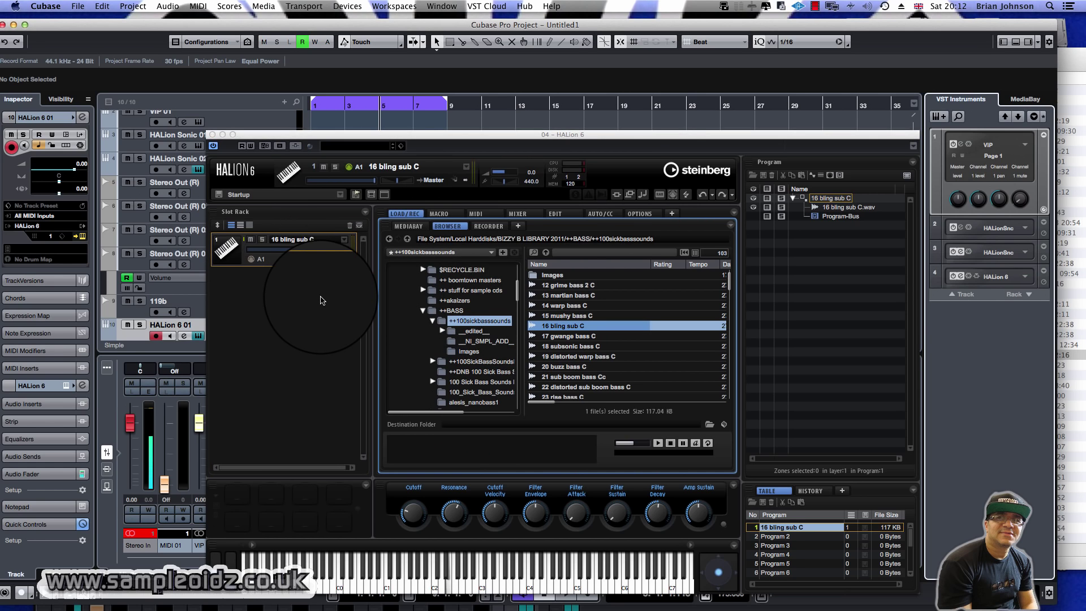
- Load the 46 sub kick bass sample into the first HALion 6 slot and close the instrument window
{"action": "scroll", "coordinate": [595, 339], "scroll_direction": "down", "scroll_amount": 8}
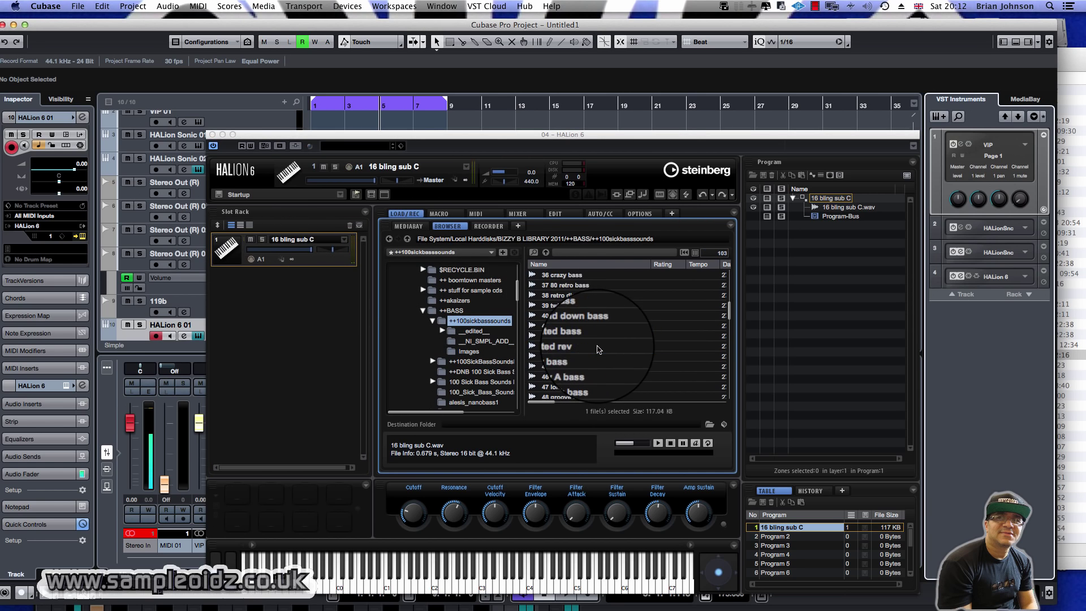
{"action": "left_click_drag", "start_coordinate": [566, 377], "coordinate": [252, 258]}
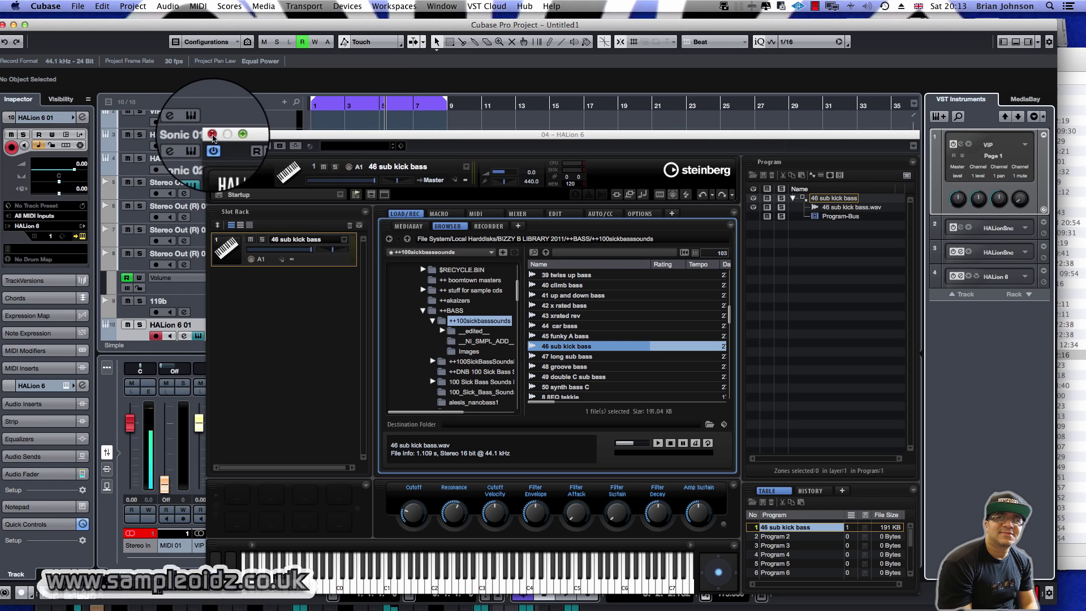
{"action": "left_click", "coordinate": [222, 135]}
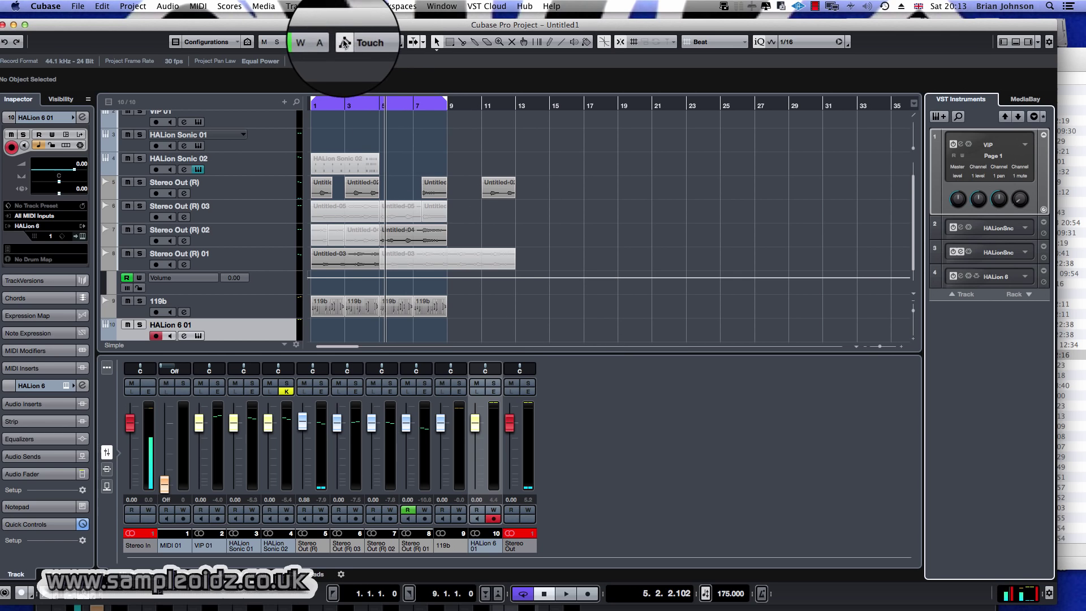
{"action": "left_click_drag", "start_coordinate": [330, 24], "coordinate": [355, 19]}
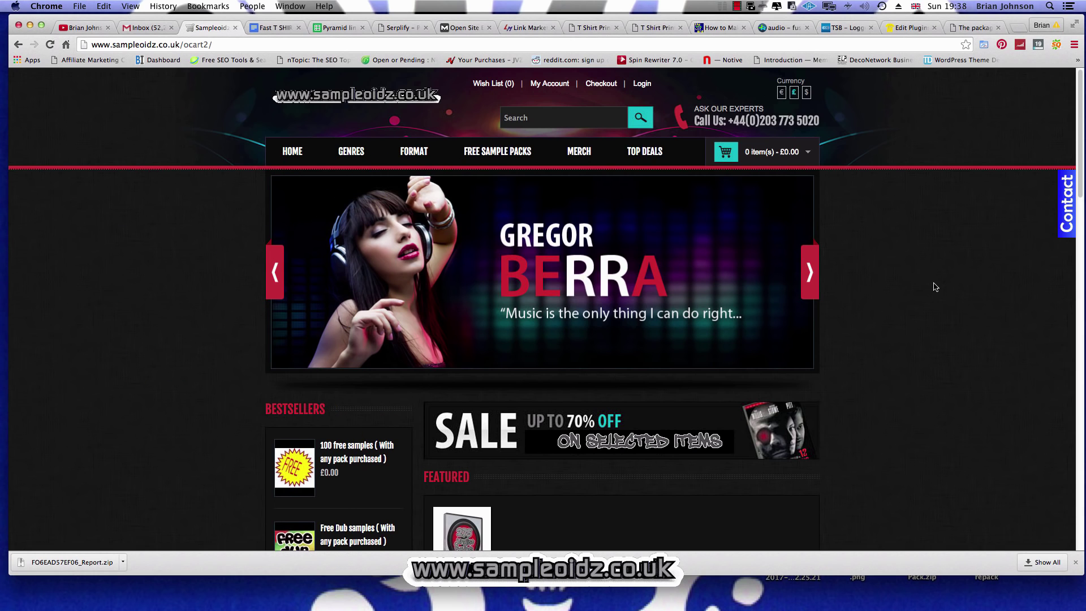
- In Chrome, look through the products on the Sampleoidz store's home page and open the AMENASAURUS REX (100 PROCESSED AMENS) page
{"action": "scroll", "coordinate": [887, 300], "scroll_direction": "down", "scroll_amount": 3}
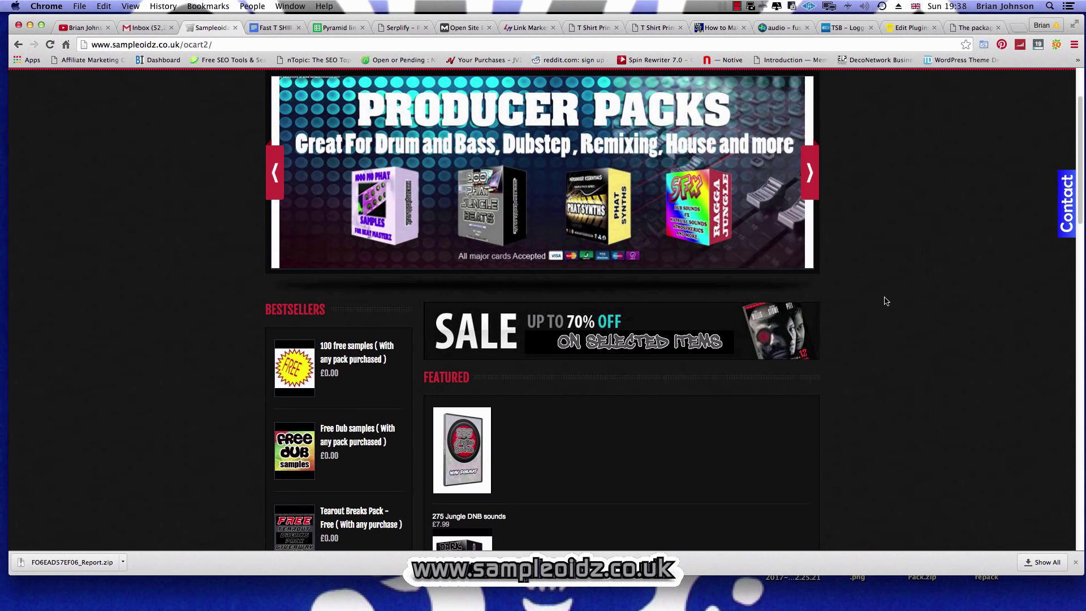
{"action": "scroll", "coordinate": [887, 300], "scroll_direction": "down", "scroll_amount": 6}
{"action": "scroll", "coordinate": [887, 300], "scroll_direction": "up", "scroll_amount": 2}
{"action": "scroll", "coordinate": [886, 301], "scroll_direction": "down", "scroll_amount": 2}
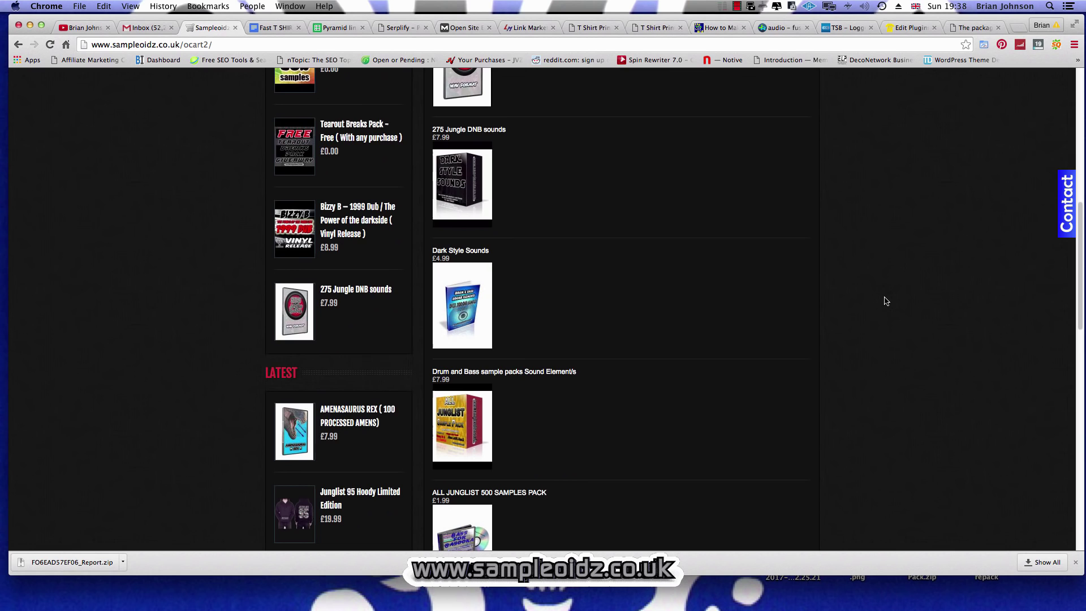
{"action": "scroll", "coordinate": [887, 301], "scroll_direction": "down", "scroll_amount": 3}
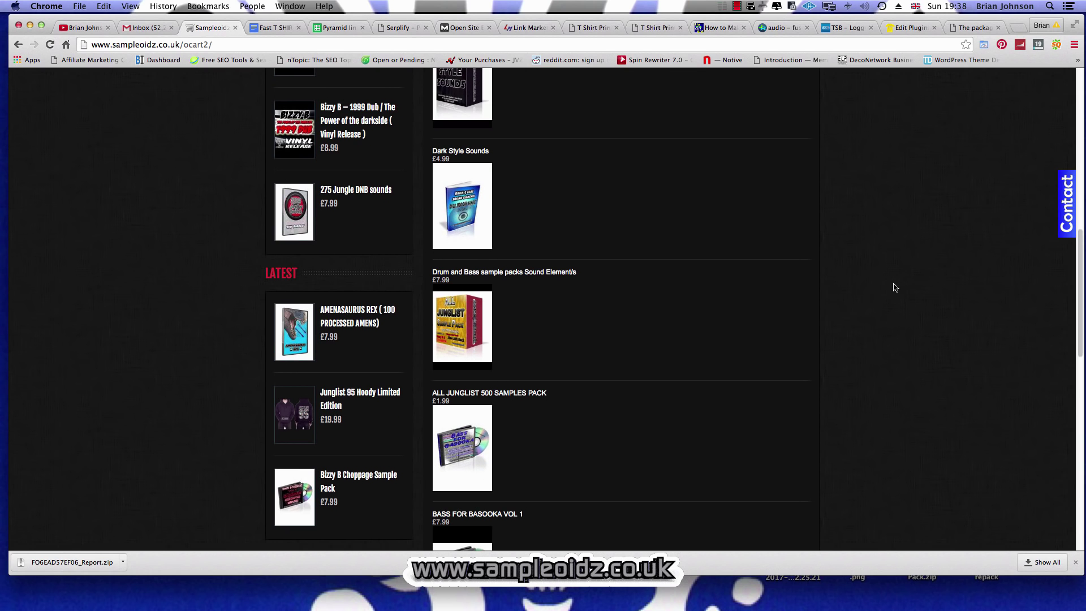
{"action": "scroll", "coordinate": [509, 316], "scroll_direction": "down", "scroll_amount": 4}
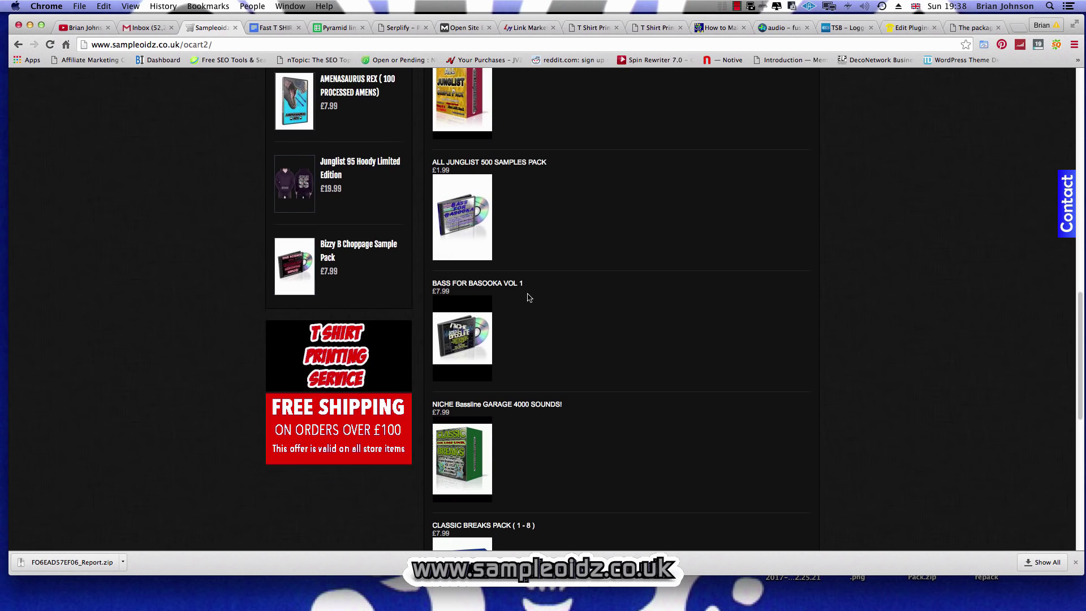
{"action": "scroll", "coordinate": [470, 283], "scroll_direction": "up", "scroll_amount": 2}
{"action": "left_click", "coordinate": [357, 208]}
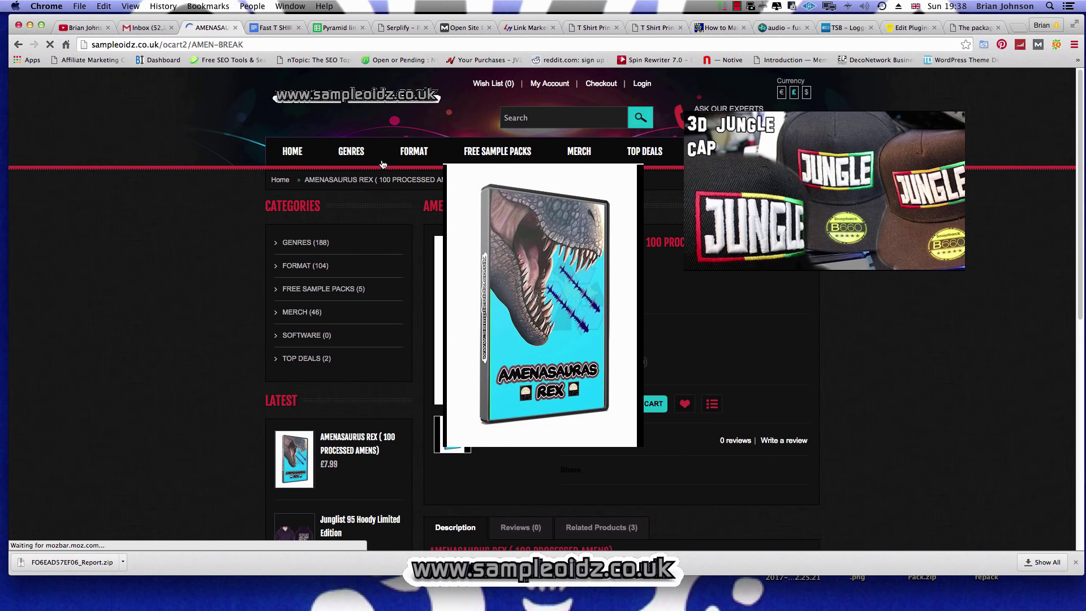
{"action": "scroll", "coordinate": [413, 284], "scroll_direction": "down", "scroll_amount": 2}
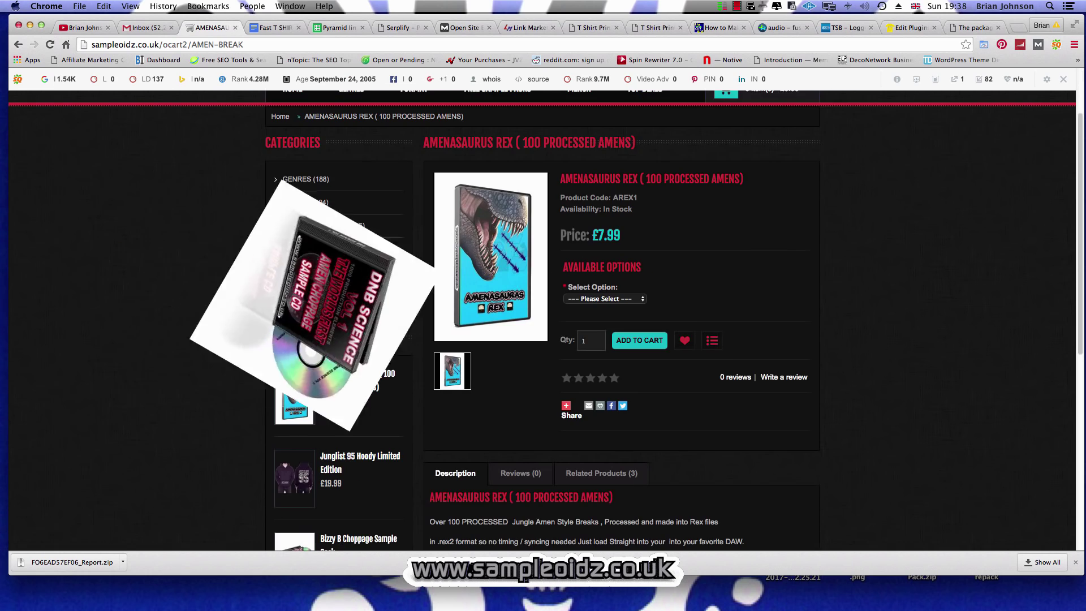
- Open the Bizzy B Choppage Sample Pack from the latest products and view its video and description
{"action": "scroll", "coordinate": [543, 317], "scroll_direction": "down", "scroll_amount": 4}
{"action": "left_click", "coordinate": [359, 306]}
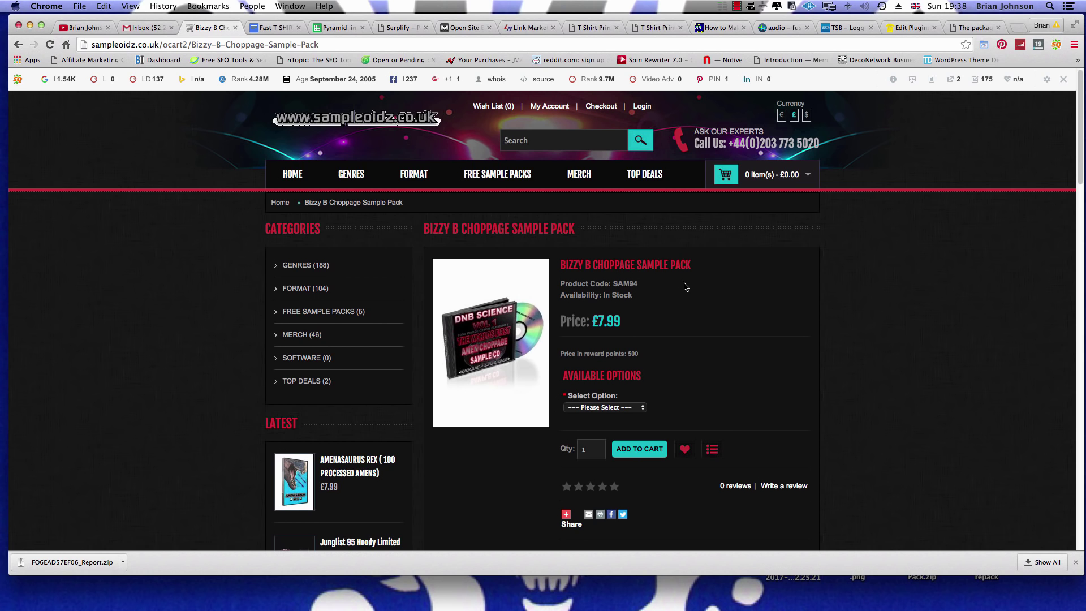
{"action": "scroll", "coordinate": [726, 343], "scroll_direction": "down", "scroll_amount": 3}
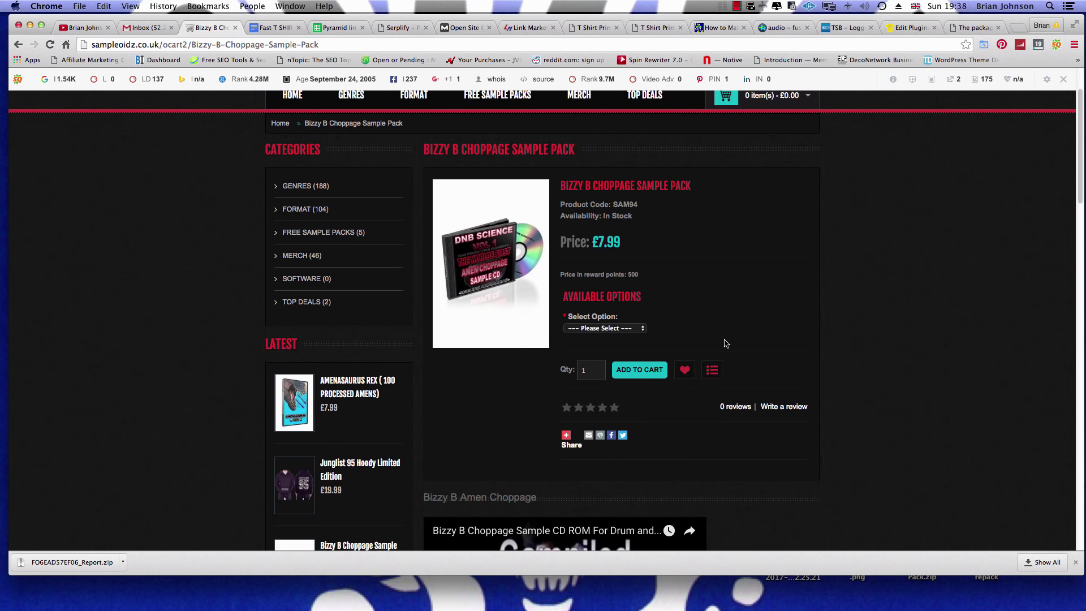
{"action": "scroll", "coordinate": [726, 343], "scroll_direction": "down", "scroll_amount": 10}
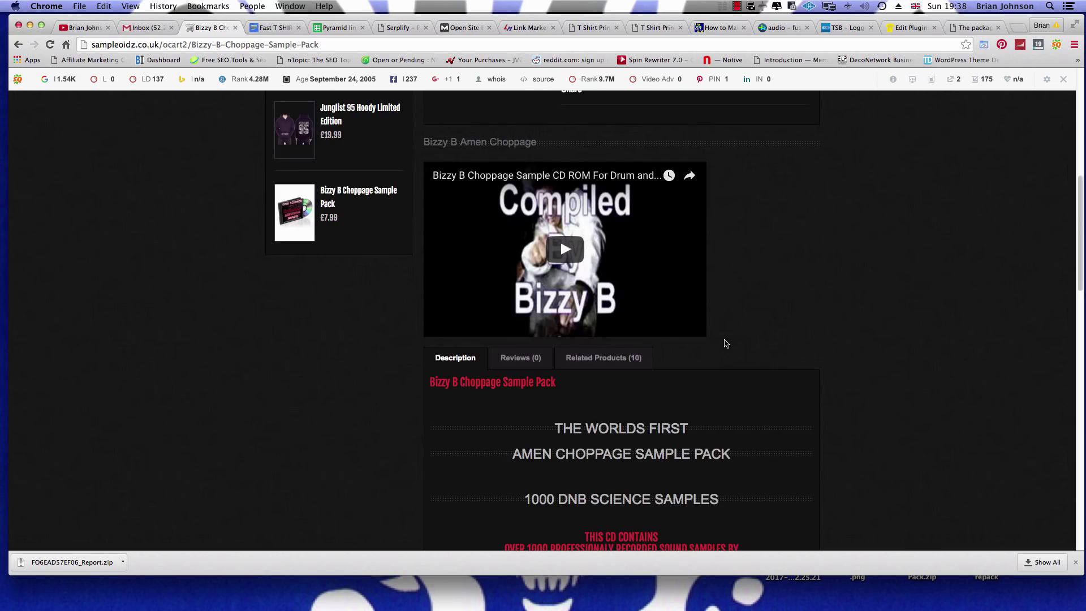